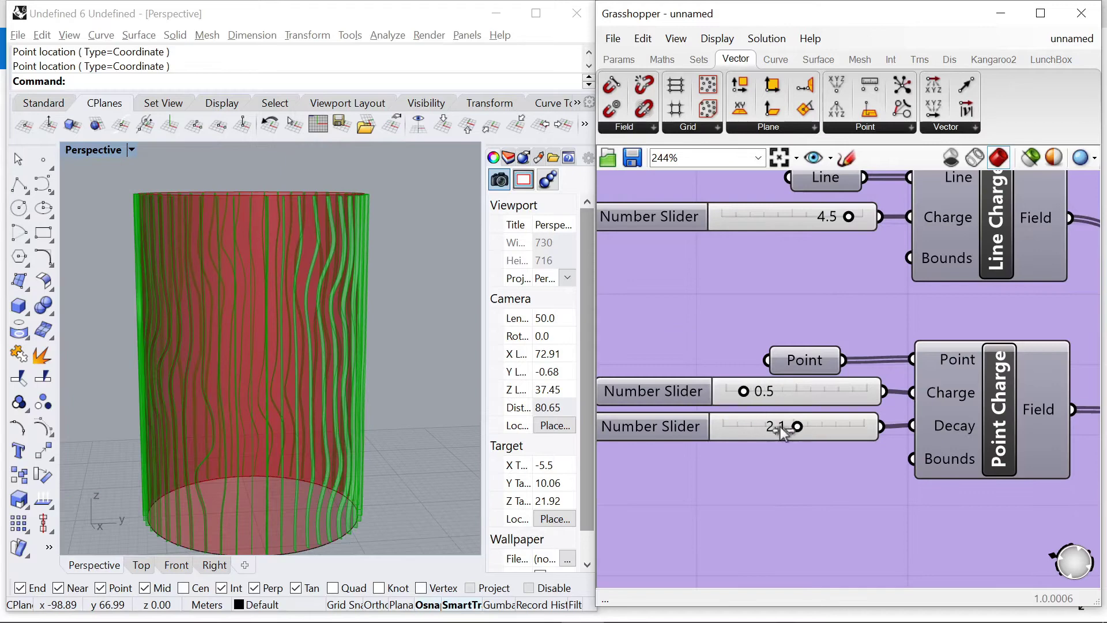
pyautogui.moveTo(779, 396); pyautogui.dragTo(820, 427)
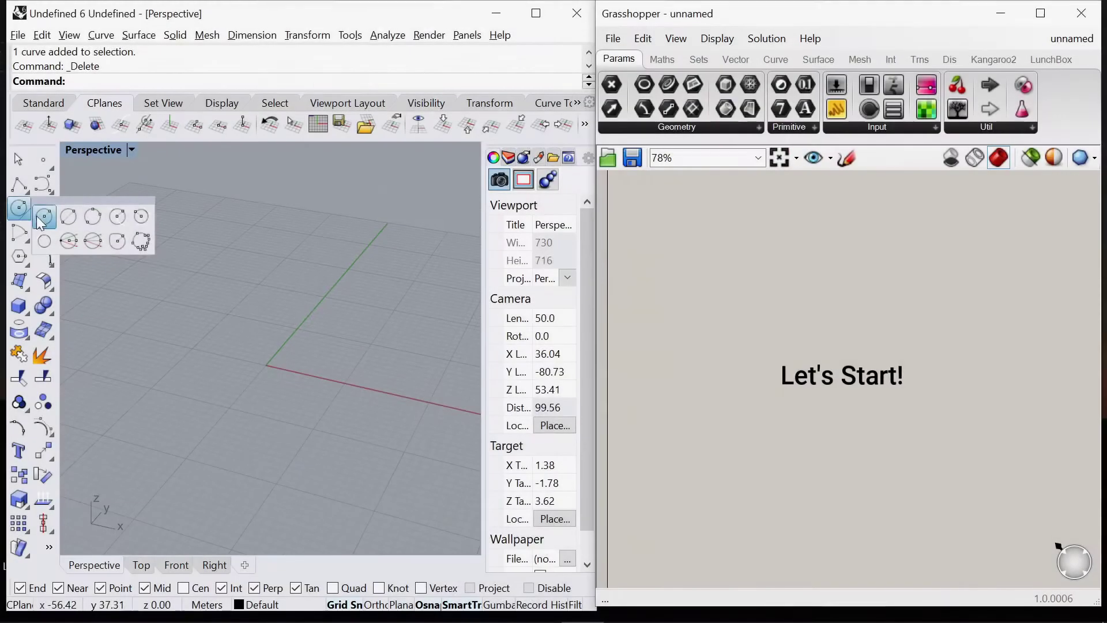
# Draw a circle with a radius of about 12 m on the ground plane, on the negative X side of the origin
pyautogui.click(61, 215)
pyautogui.scroll(-5, 332, 372)
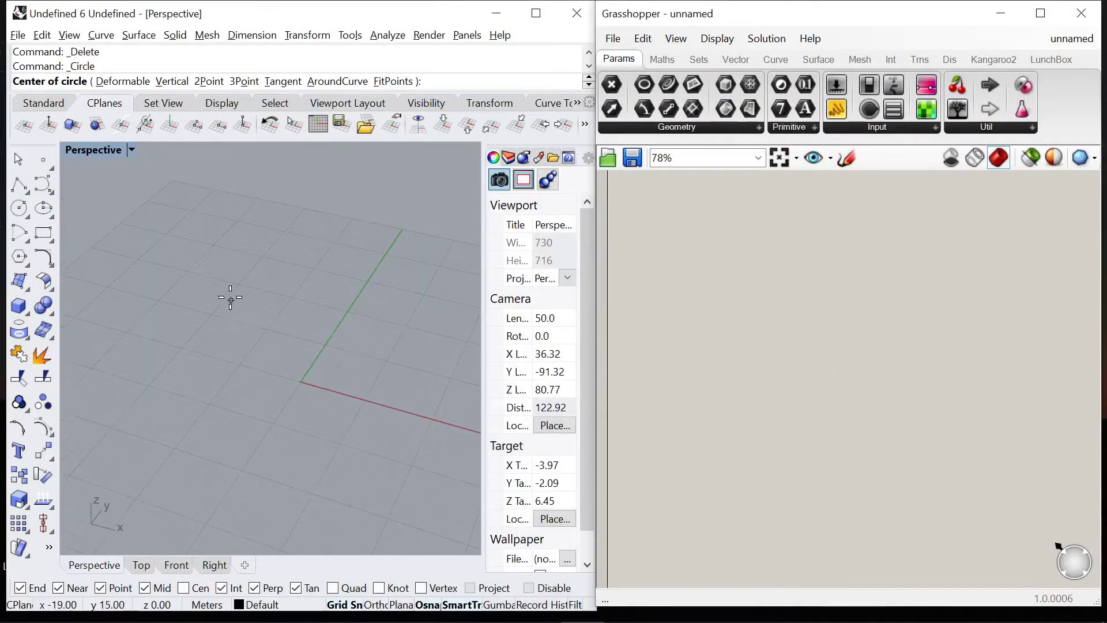
pyautogui.click(209, 333)
pyautogui.scroll(4, 209, 332)
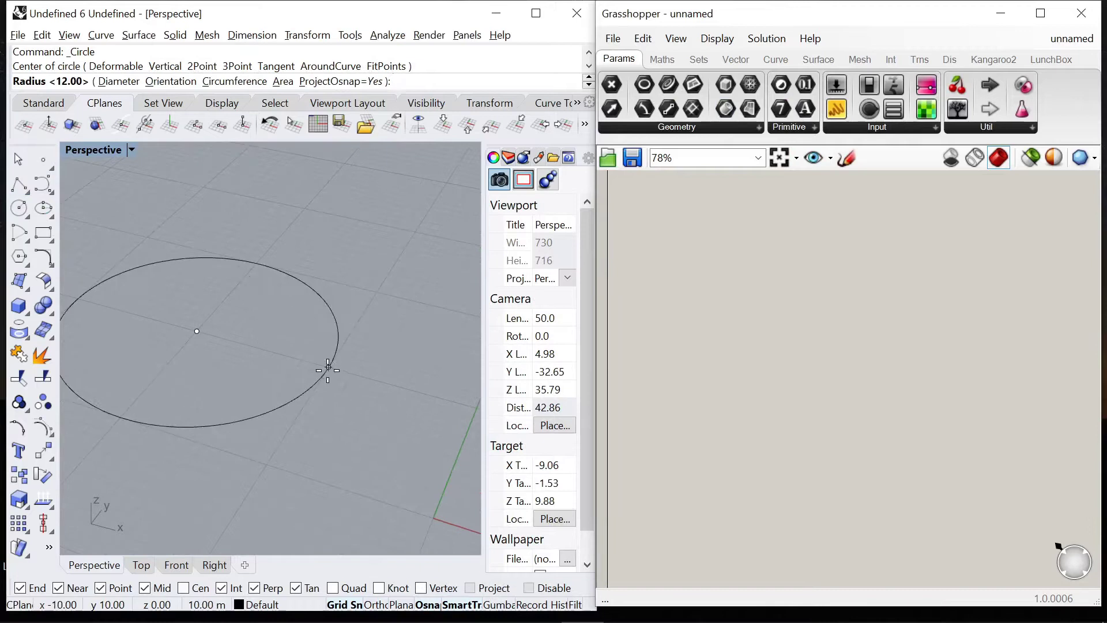
pyautogui.click(357, 374)
pyautogui.scroll(-3, 717, 302)
pyautogui.scroll(-3, 744, 338)
# Add a Curve parameter to the Grasshopper canvas and reference the drawn circle in it
pyautogui.doubleClick(784, 312)
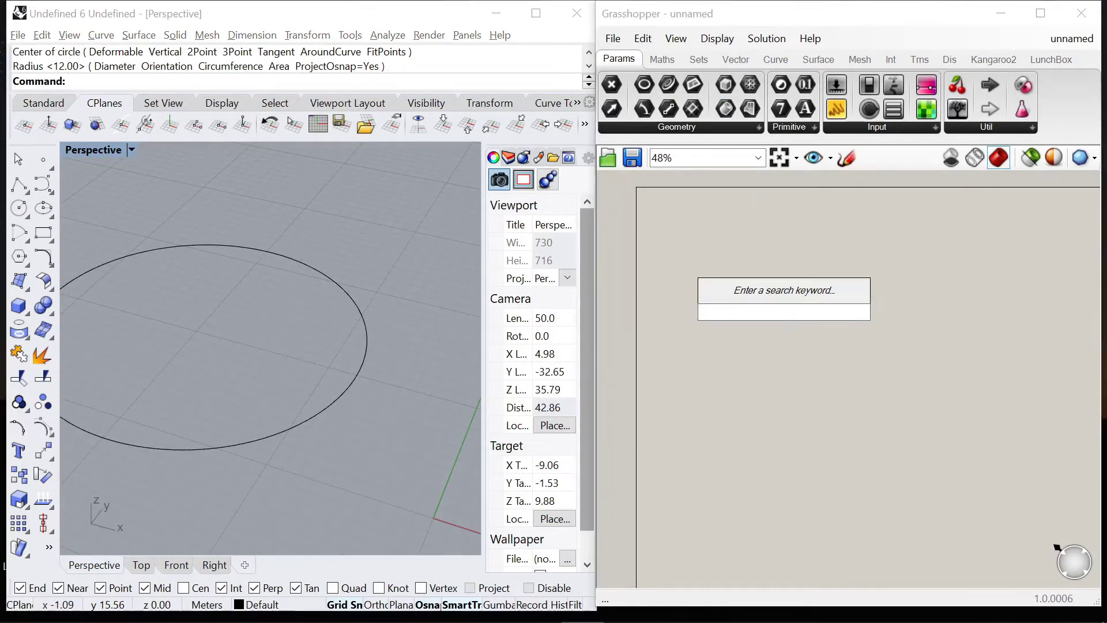
pyautogui.write('cur')
pyautogui.press('Return')
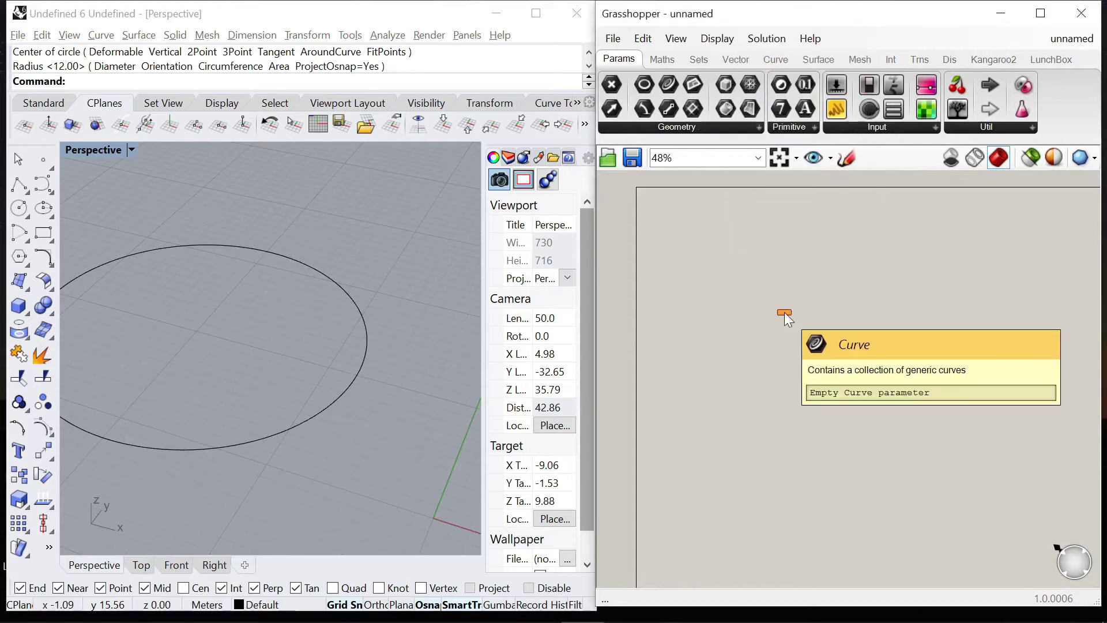
pyautogui.scroll(3, 784, 313)
pyautogui.rightClick(784, 312)
pyautogui.click(819, 504)
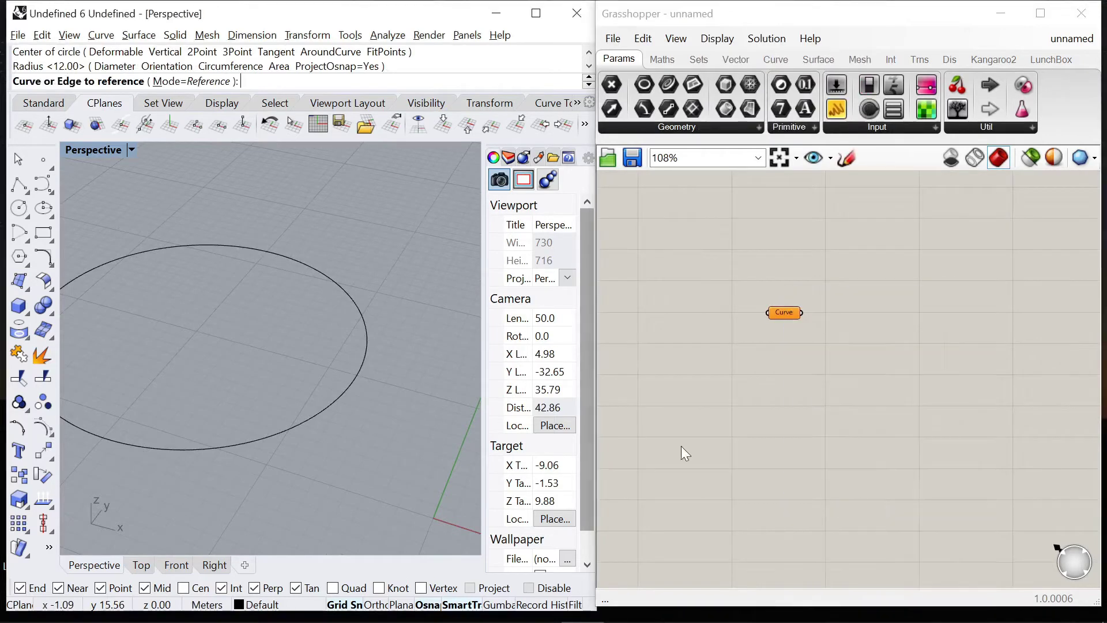
pyautogui.click(341, 399)
pyautogui.click(785, 312)
pyautogui.click(778, 289)
# Add an Extrude component and connect the Curve parameter to its Base input
pyautogui.scroll(-3, 778, 288)
pyautogui.scroll(3, 845, 310)
pyautogui.doubleClick(830, 307)
pyautogui.write('ex')
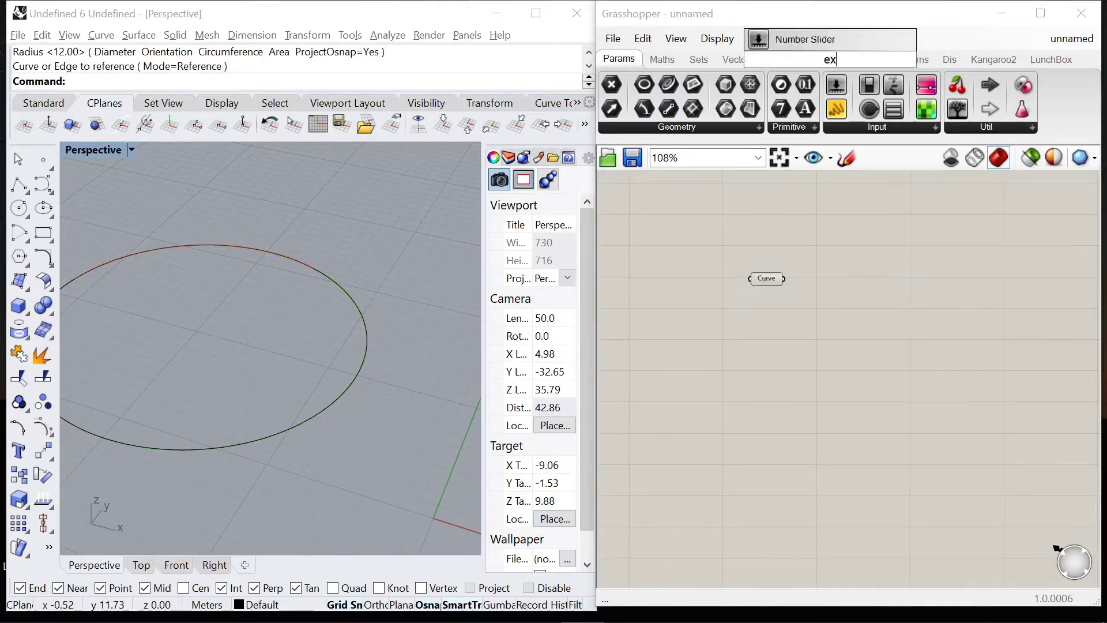
pyautogui.write('trude')
pyautogui.press('Return')
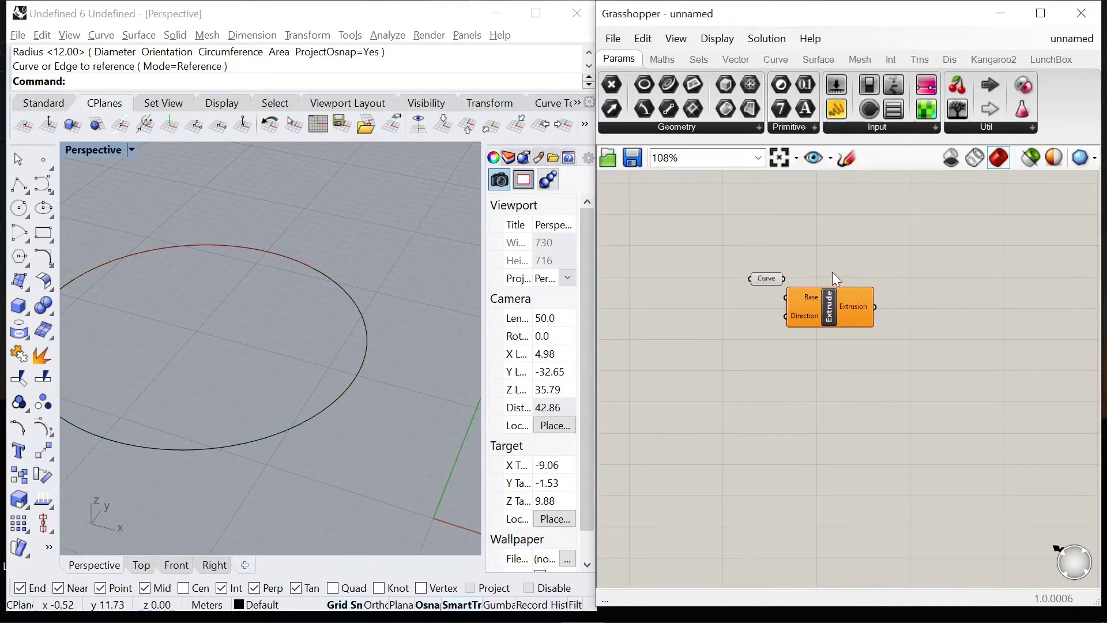
pyautogui.moveTo(787, 279); pyautogui.dragTo(813, 281)
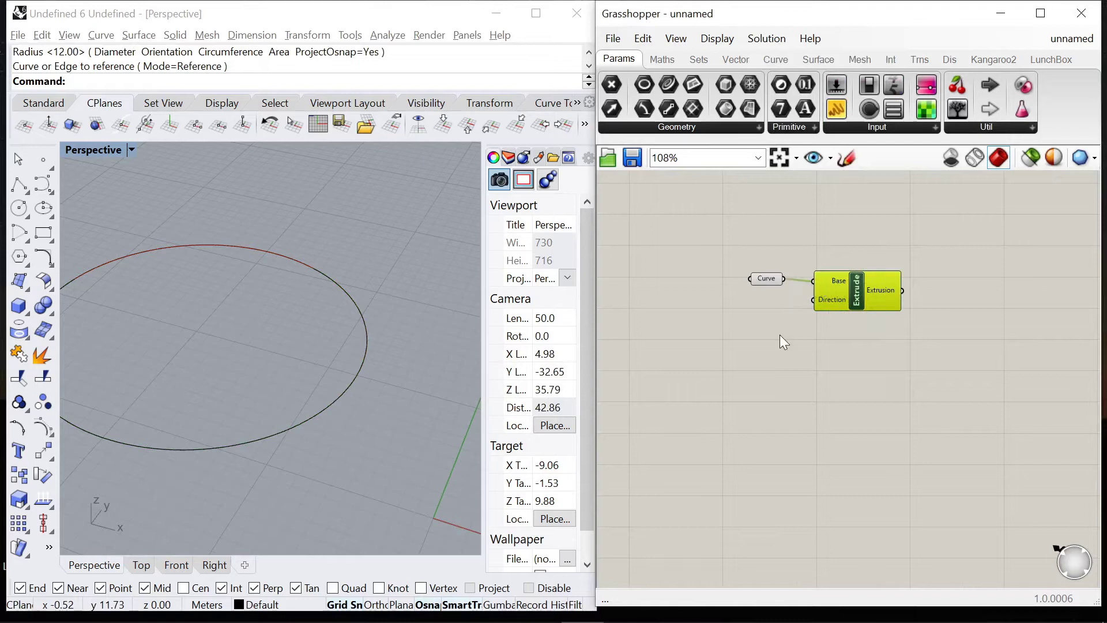
# Add a Unit Z vector, connect it to the Extrude Direction input and place it beneath the Curve parameter
pyautogui.doubleClick(779, 335)
pyautogui.write('z')
pyautogui.press('Return')
pyautogui.scroll(2, 803, 327)
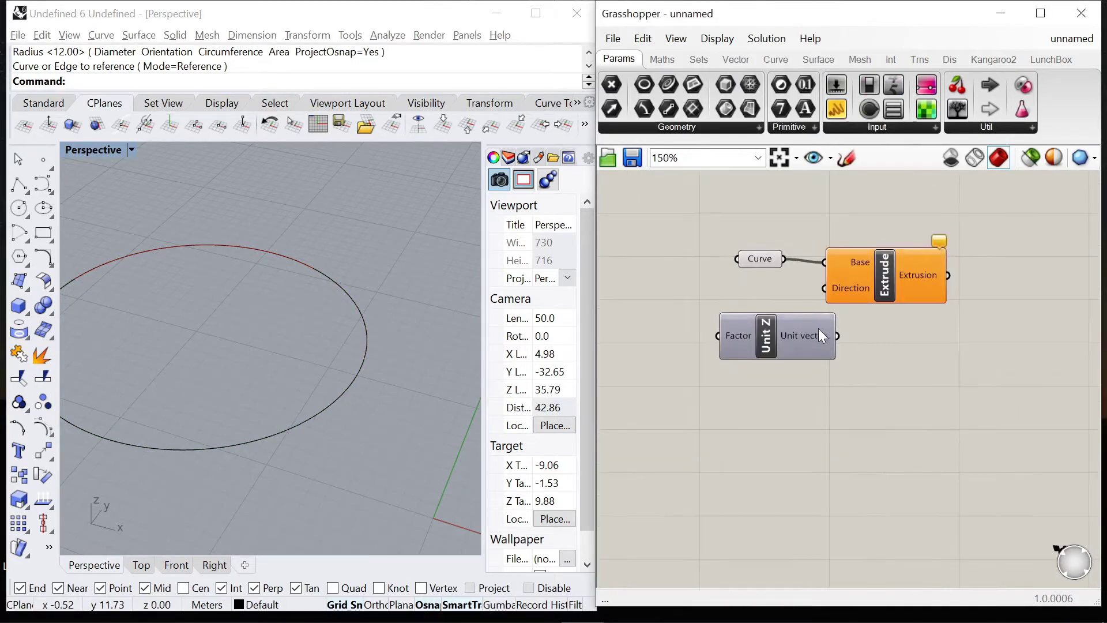
pyautogui.moveTo(824, 292); pyautogui.dragTo(825, 288)
pyautogui.moveTo(797, 345); pyautogui.dragTo(754, 309)
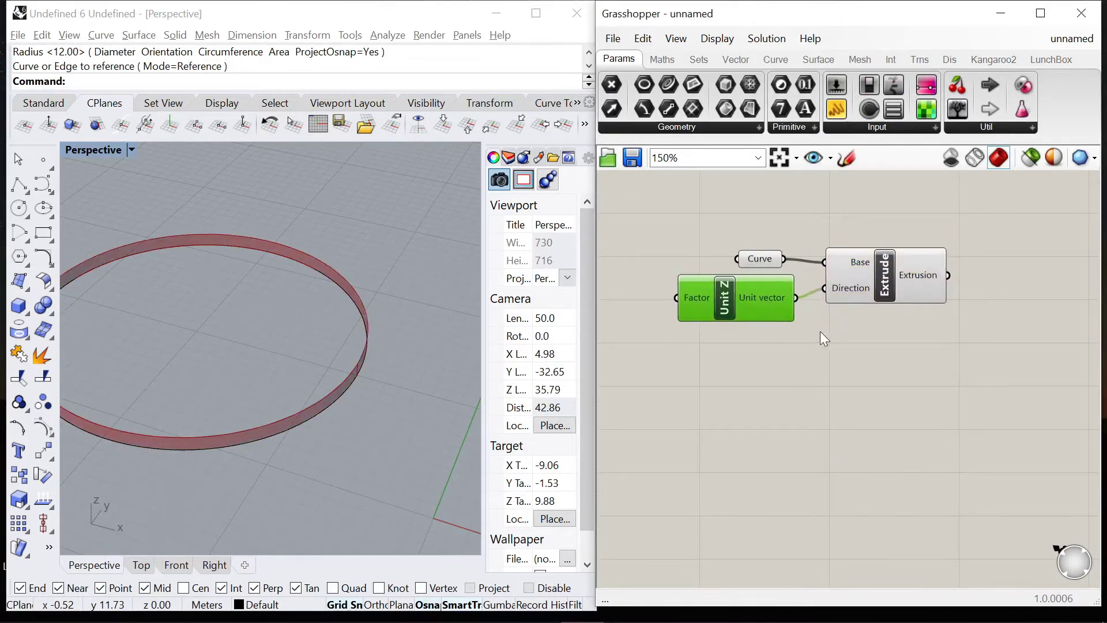
# Create a number slider ranging from 0 to 30 and connect it to the Unit Z Factor input
pyautogui.scroll(-1, 804, 323)
pyautogui.moveTo(804, 323); pyautogui.dragTo(1011, 331, button='right')
pyautogui.doubleClick(715, 331)
pyautogui.write('0<30')
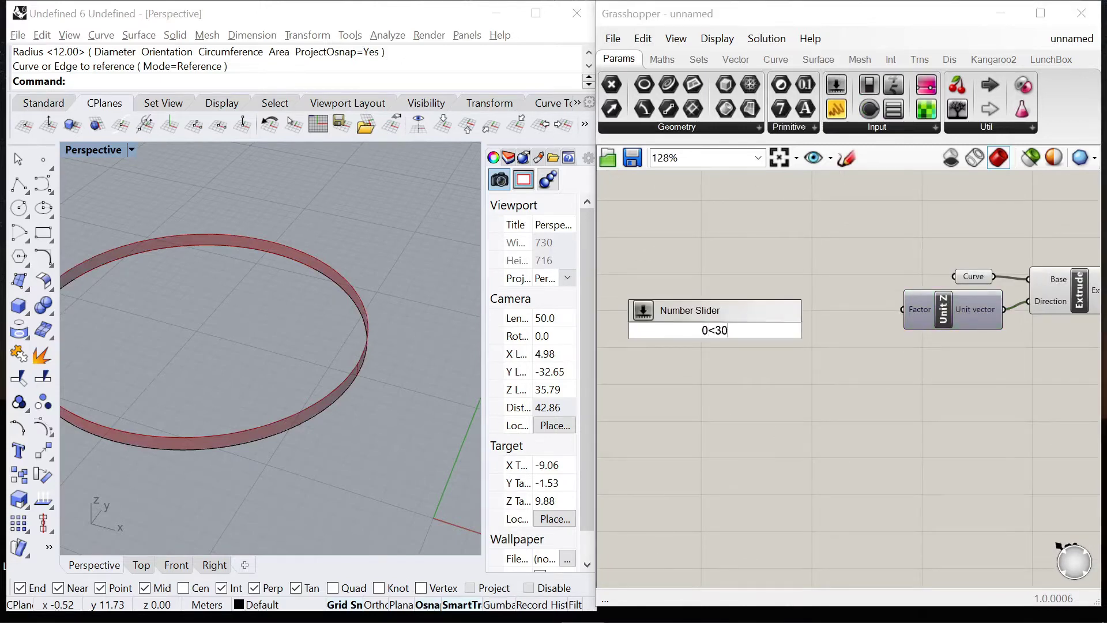
pyautogui.press('Return')
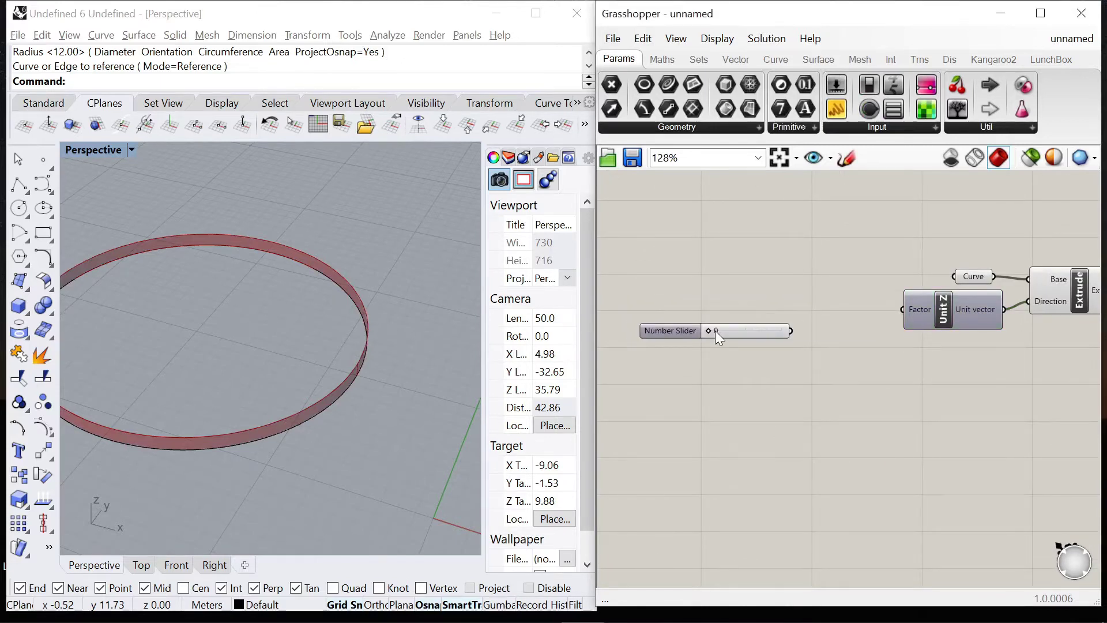
pyautogui.click(674, 328)
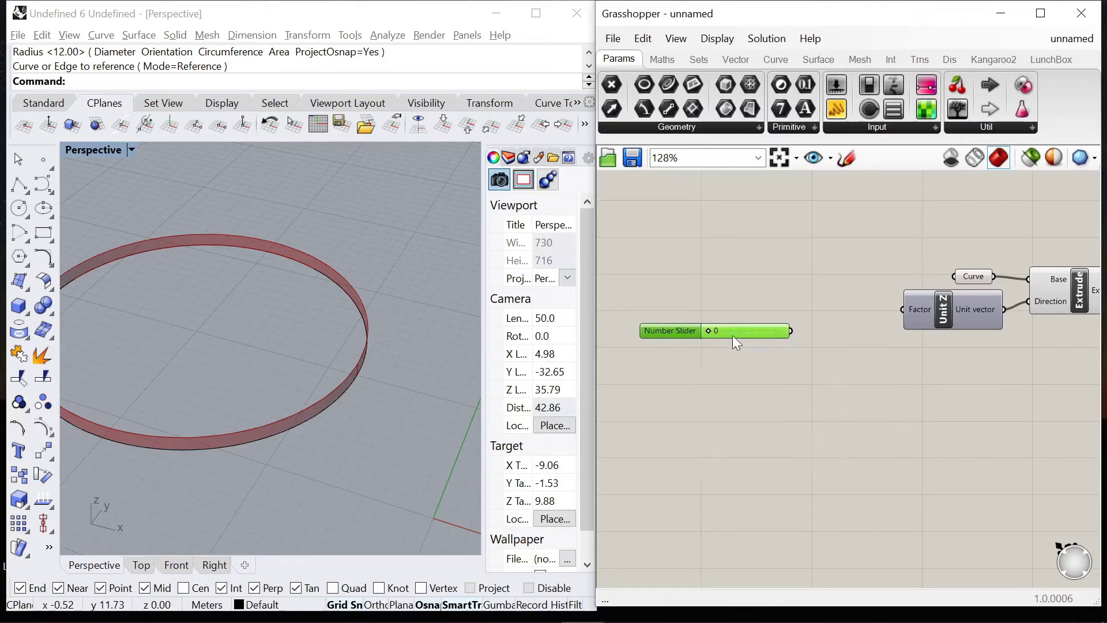
pyautogui.moveTo(791, 330); pyautogui.dragTo(903, 309)
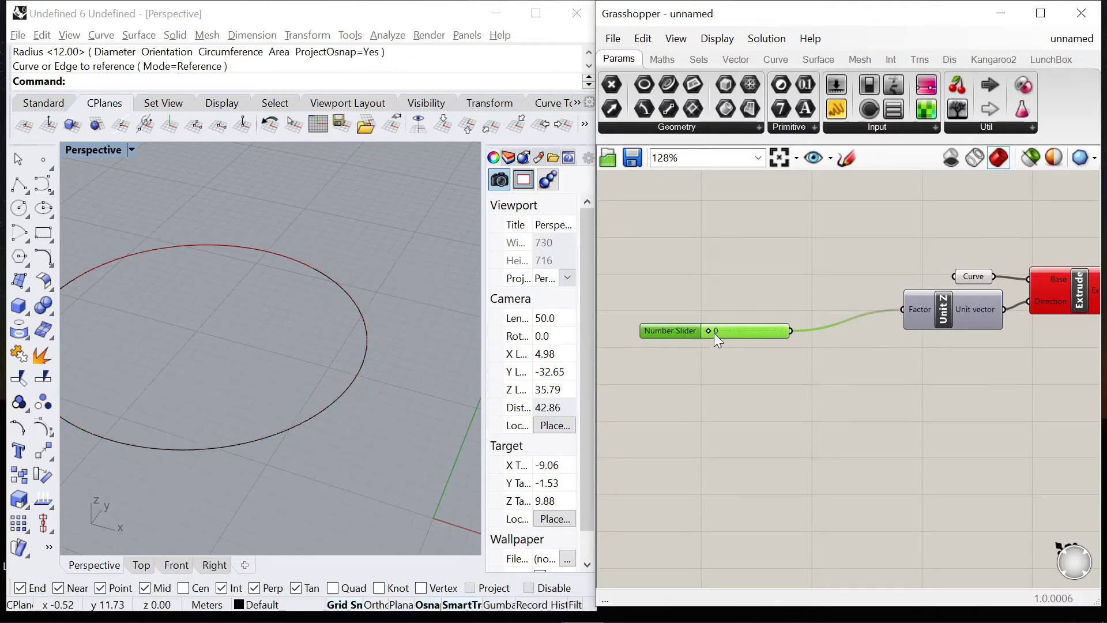
# Set the extrusion height slider to 30 and place it right beside the Unit Z component
pyautogui.moveTo(711, 330); pyautogui.dragTo(769, 307)
pyautogui.scroll(-10, 282, 332)
pyautogui.moveTo(281, 332); pyautogui.dragTo(312, 276, button='right')
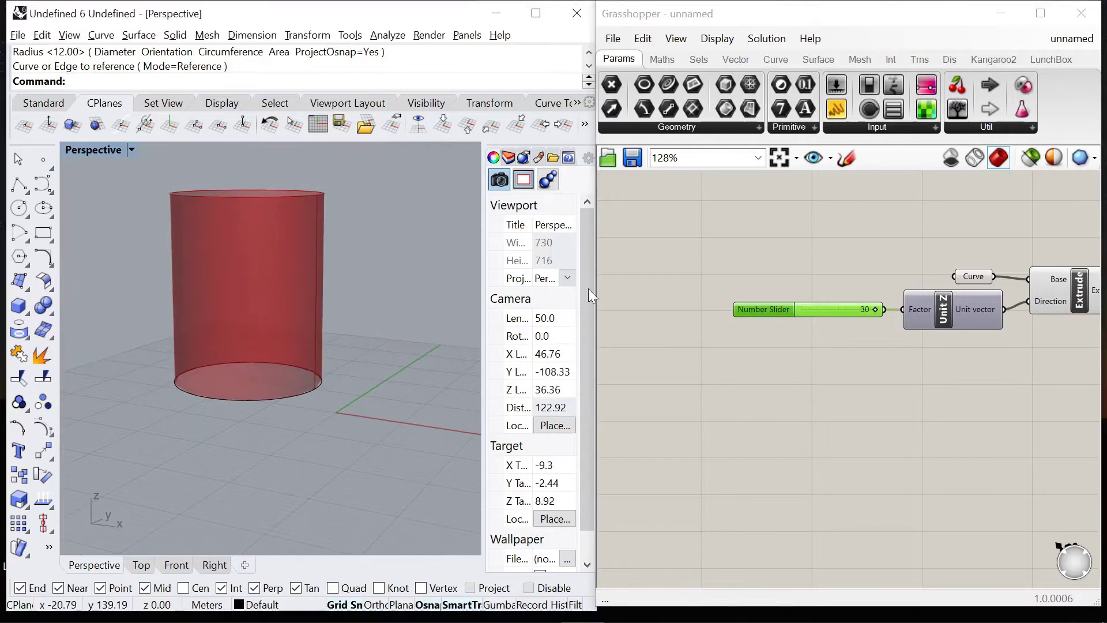
# Raise the height slider's maximum to 40 and set its value to 36
pyautogui.scroll(2, 767, 300)
pyautogui.click(831, 295)
pyautogui.doubleClick(781, 296)
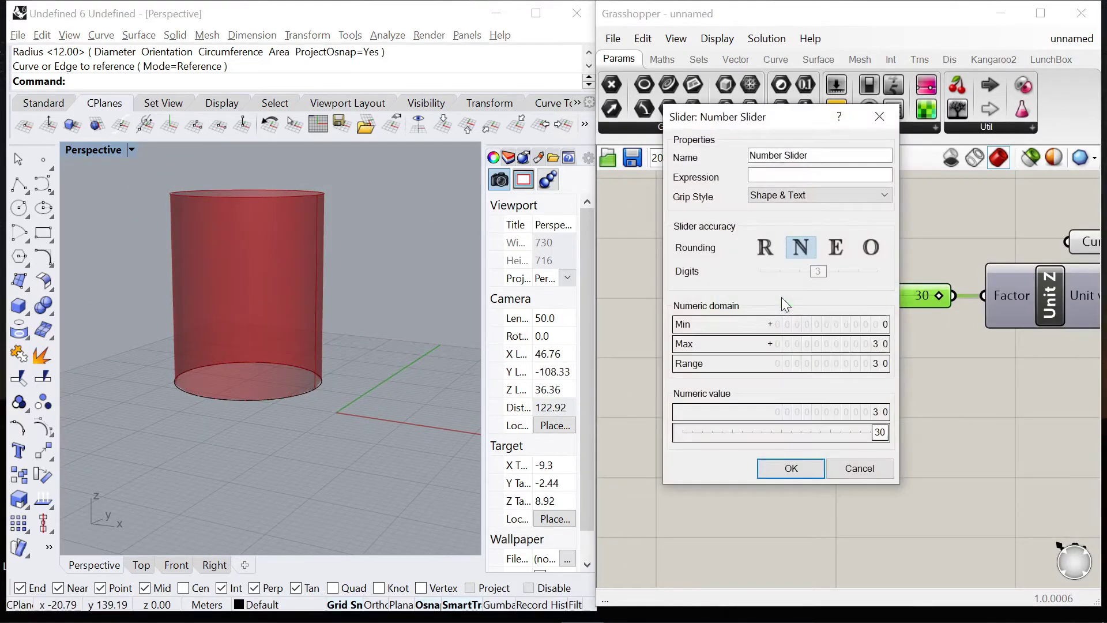
pyautogui.doubleClick(829, 347)
pyautogui.write('40')
pyautogui.click(791, 468)
pyautogui.moveTo(909, 297); pyautogui.dragTo(927, 301)
pyautogui.scroll(-4, 262, 348)
pyautogui.moveTo(342, 340); pyautogui.dragTo(324, 349, button='right')
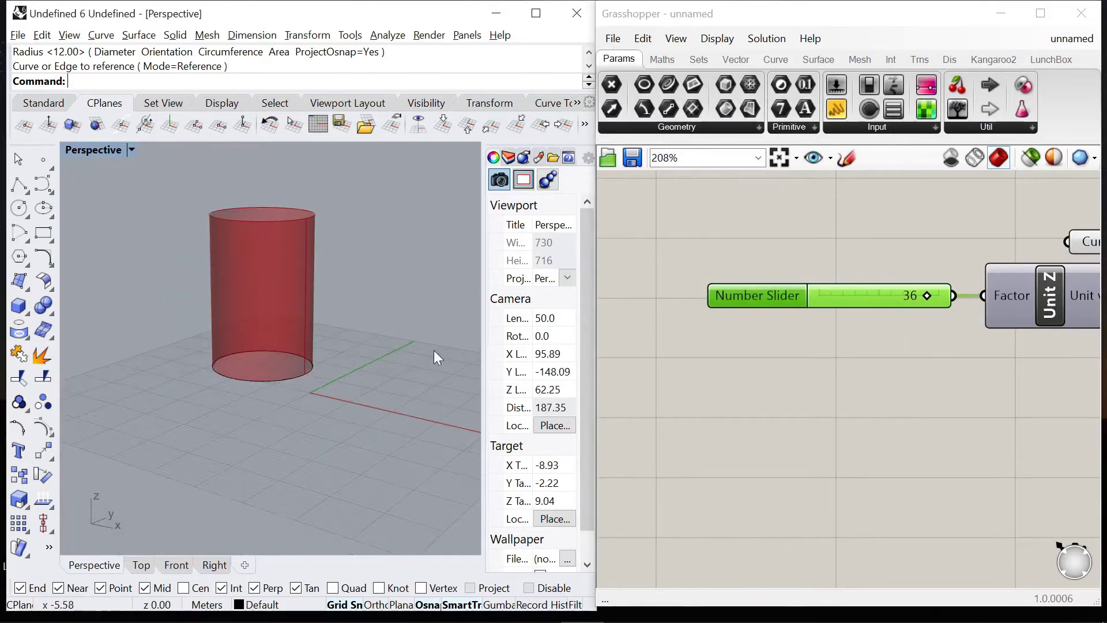
# Add a Deconstruct Domain² component, connect the Extrusion output to its Domain input and line it up with Extrude
pyautogui.scroll(-5, 766, 312)
pyautogui.moveTo(1000, 294); pyautogui.dragTo(849, 302, button='right')
pyautogui.scroll(4, 848, 301)
pyautogui.scroll(-3, 874, 303)
pyautogui.doubleClick(908, 350)
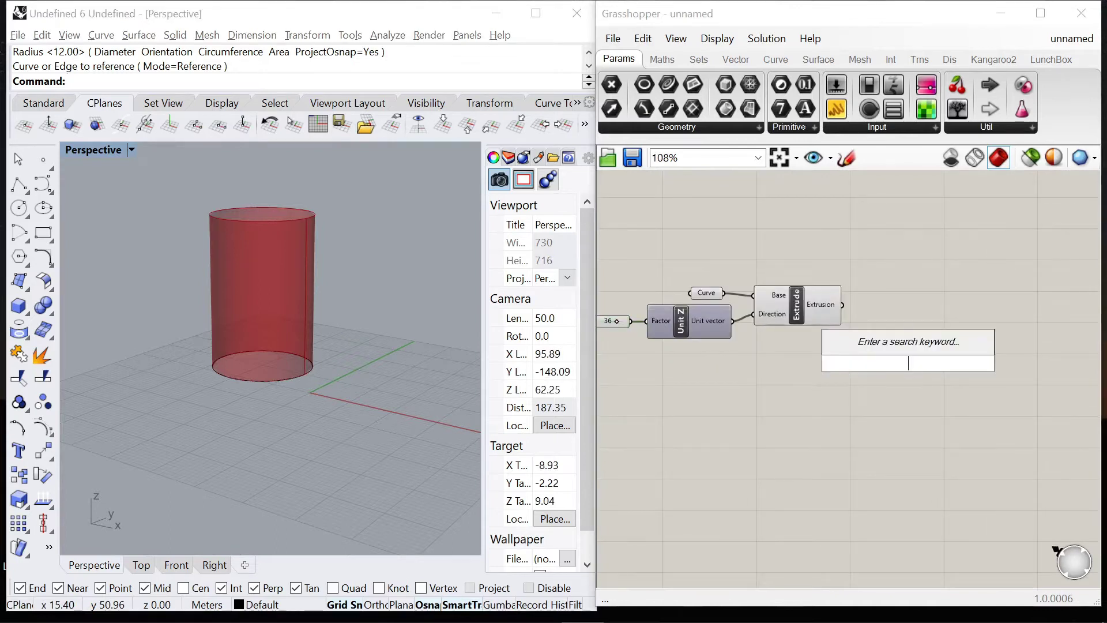
pyautogui.write('deconstruct domain')
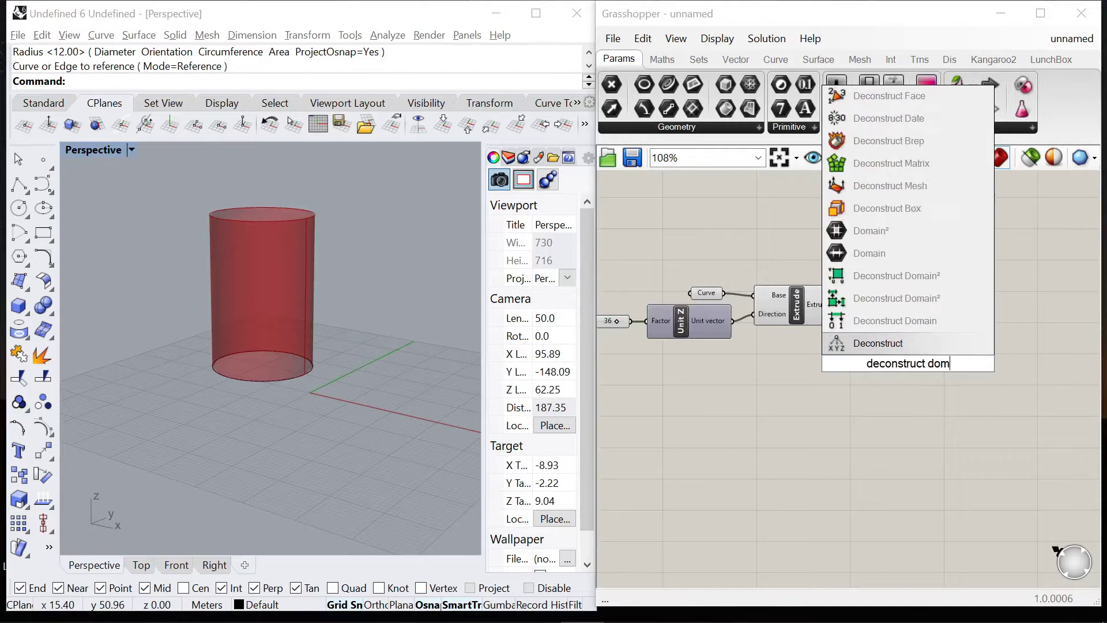
pyautogui.click(880, 279)
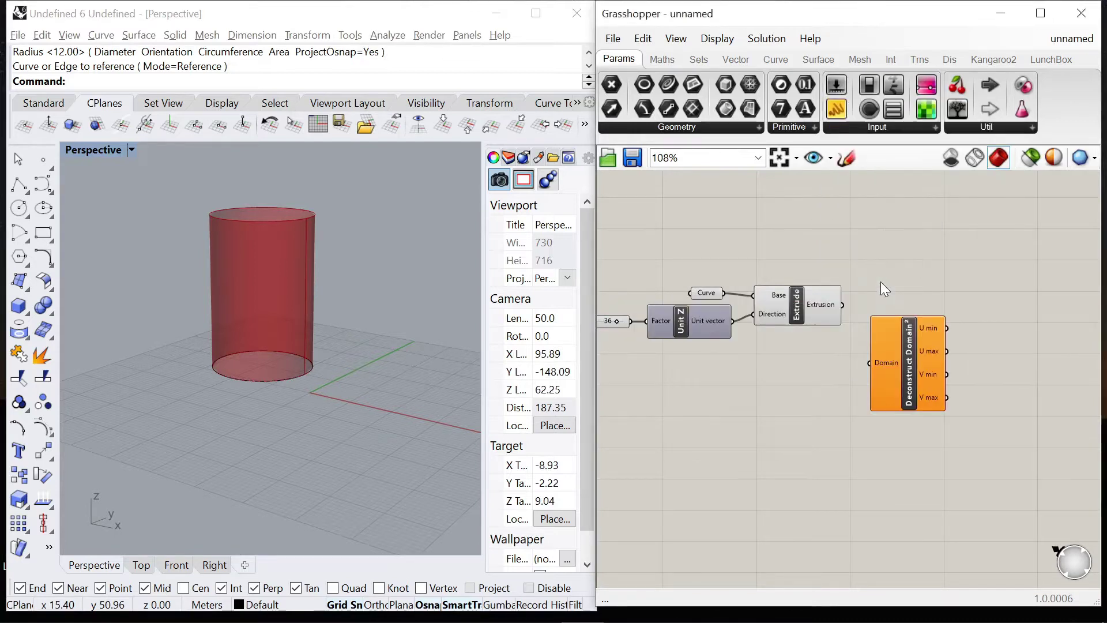
pyautogui.scroll(3, 849, 310)
pyautogui.moveTo(838, 298); pyautogui.dragTo(884, 392)
pyautogui.moveTo(940, 370); pyautogui.dragTo(938, 281)
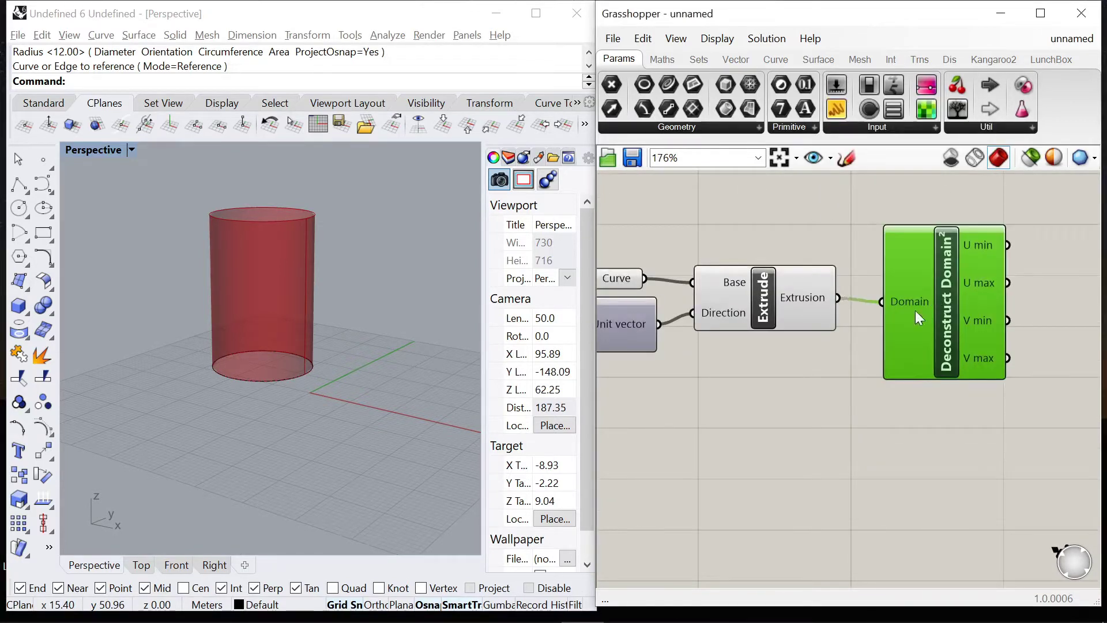
# Read the Deconstruct Domain² outputs one by one in a temporary Panel, and delete the panel
pyautogui.scroll(-1, 915, 313)
pyautogui.moveTo(915, 313); pyautogui.dragTo(738, 361, button='right')
pyautogui.doubleClick(923, 330)
pyautogui.write('pa')
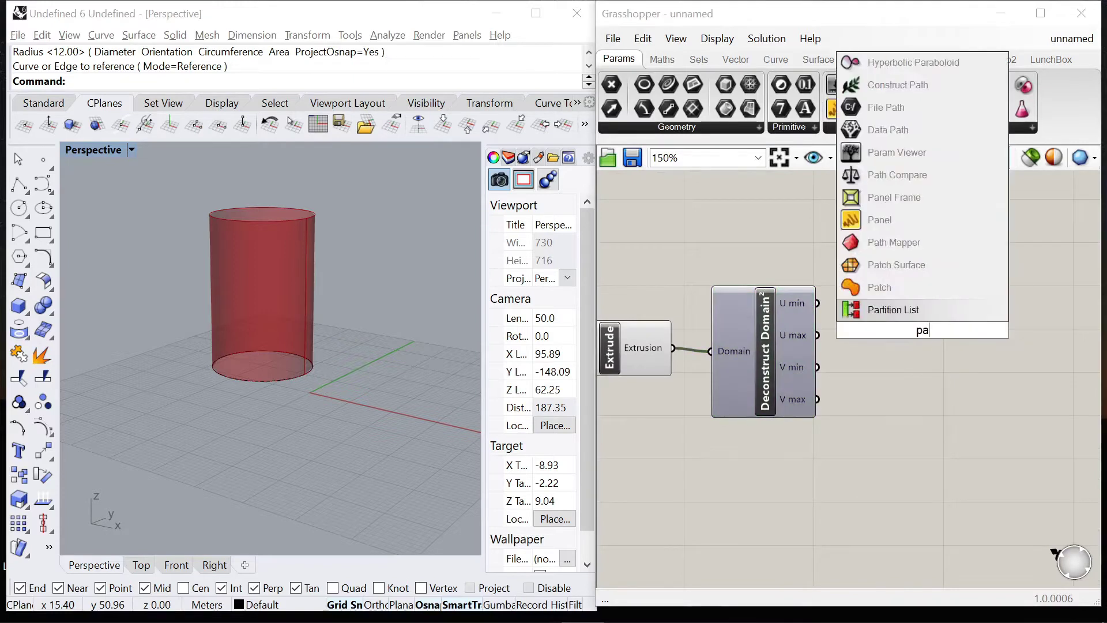
pyautogui.press('Return')
pyautogui.scroll(2, 832, 320)
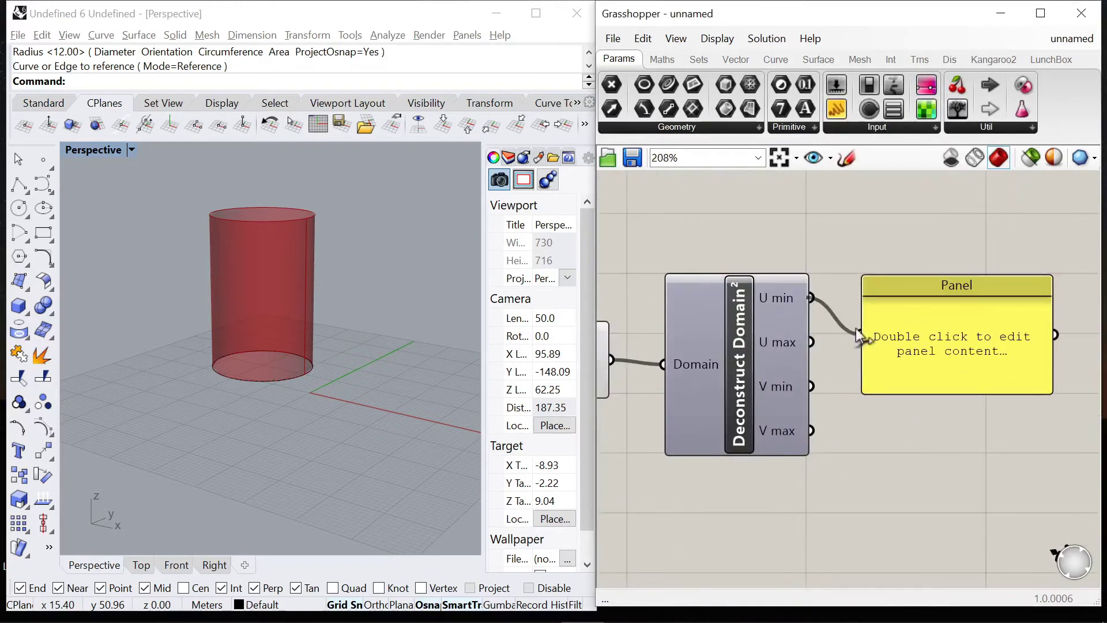
pyautogui.moveTo(856, 329); pyautogui.dragTo(859, 333)
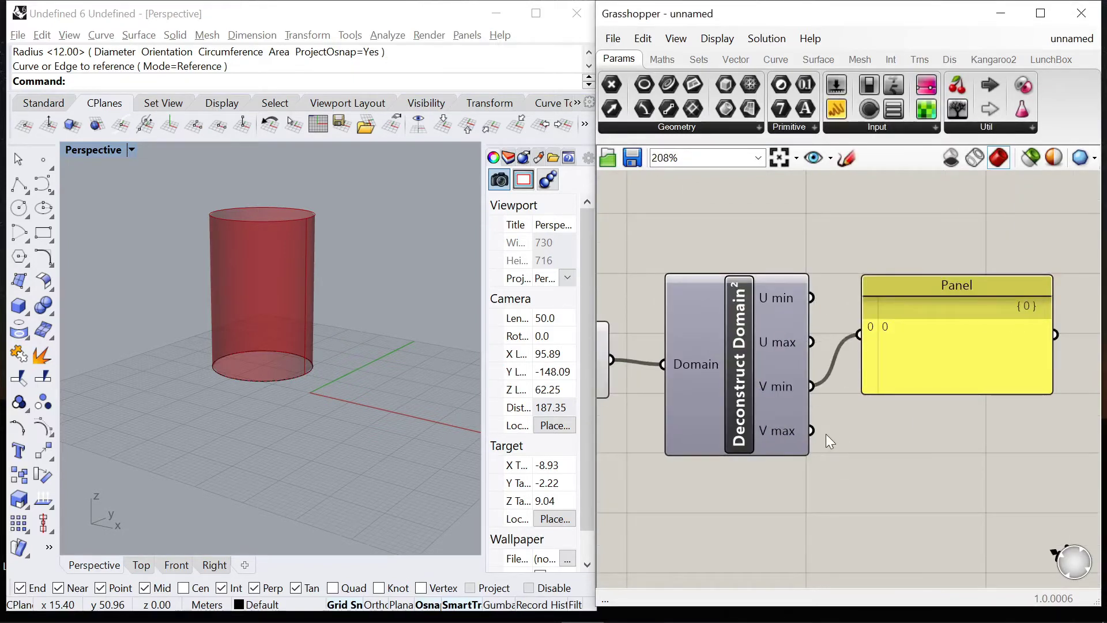
pyautogui.scroll(-1, 773, 269)
pyautogui.moveTo(839, 295); pyautogui.dragTo(842, 359)
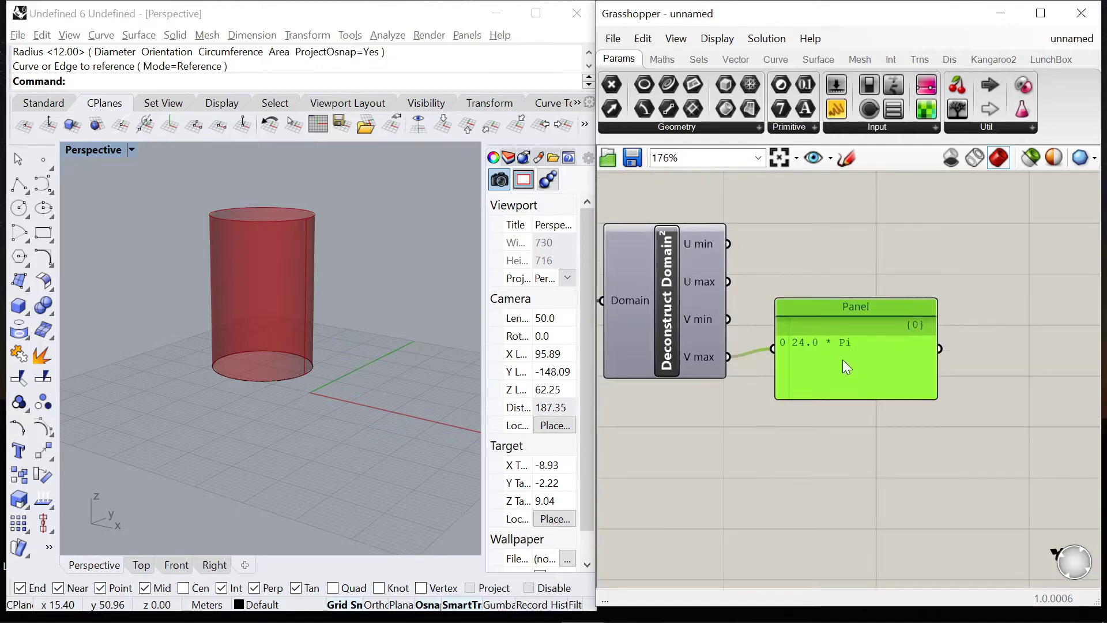
pyautogui.scroll(-2, 836, 317)
pyautogui.moveTo(829, 316); pyautogui.dragTo(854, 215)
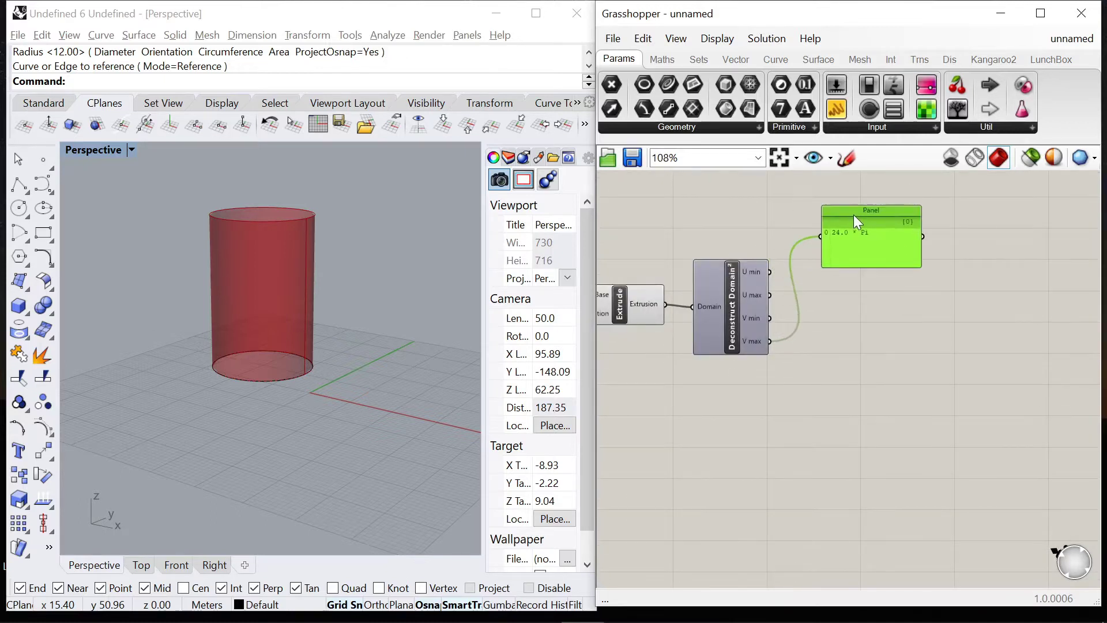
pyautogui.press('Delete')
# Add a Rectangle component with U max connected to X Size and V max connected to Y Size
pyautogui.doubleClick(841, 352)
pyautogui.write('re')
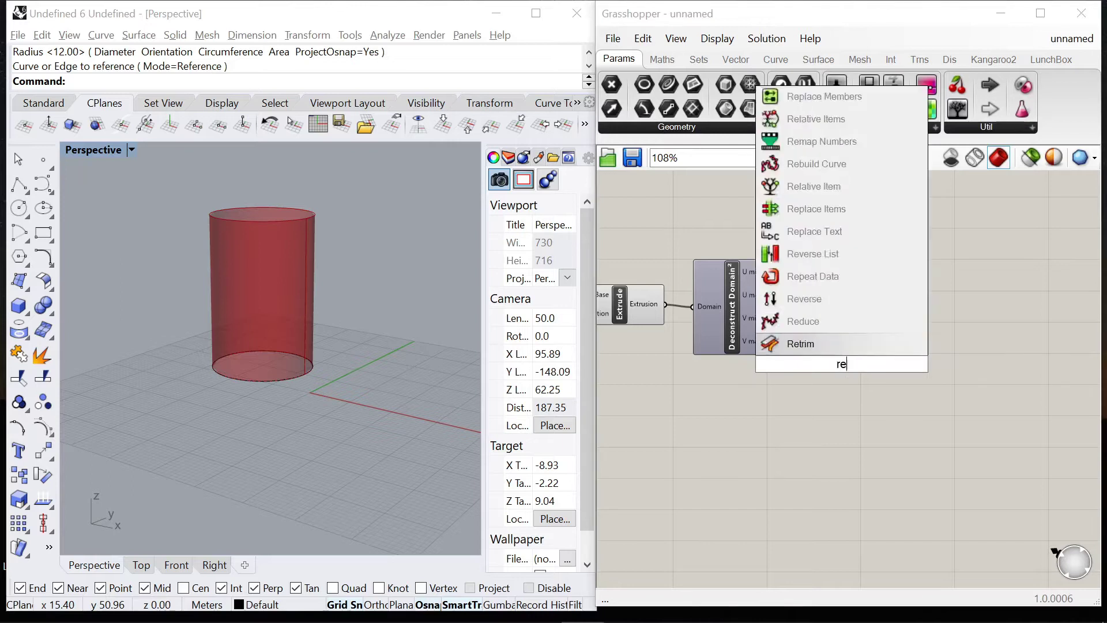
pyautogui.write('ctangle')
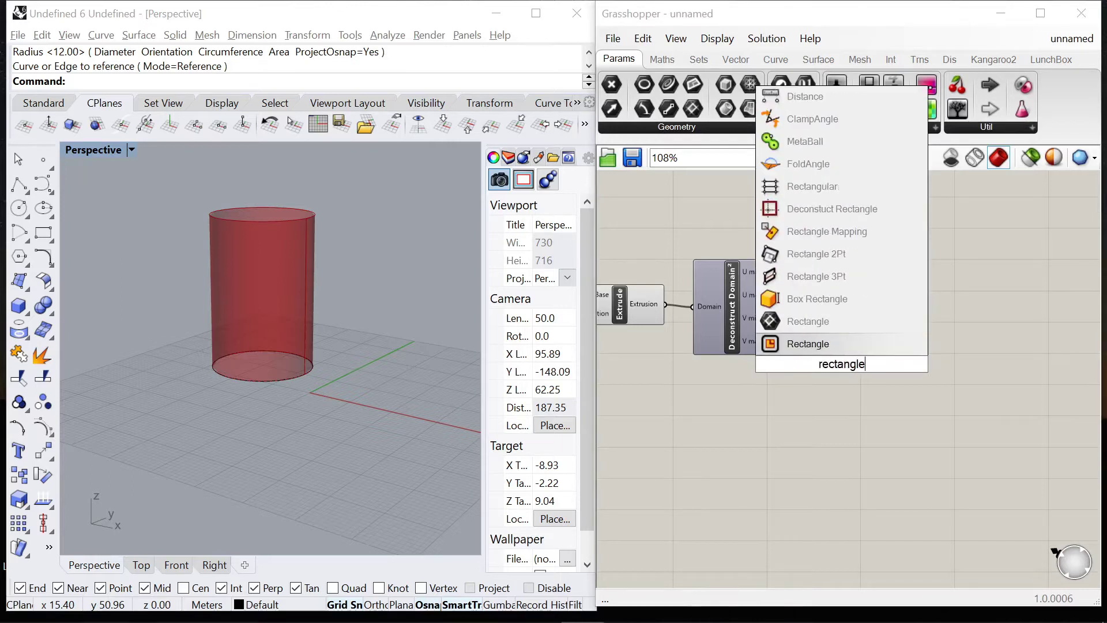
pyautogui.click(784, 346)
pyautogui.scroll(3, 801, 331)
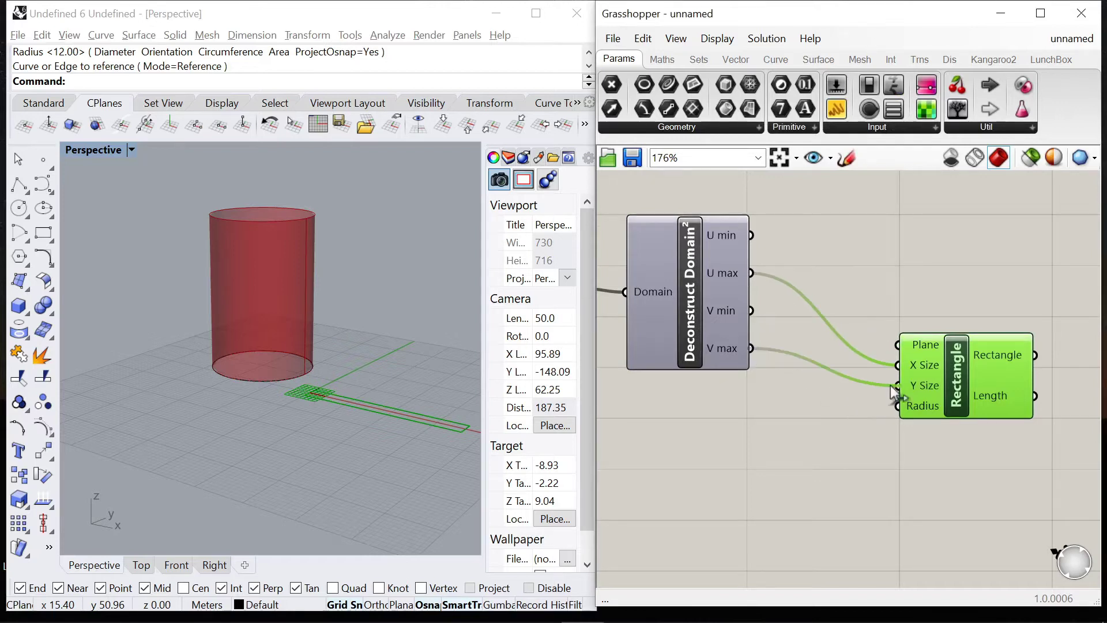
# Check the new rectangle beside the cylinder and align the Rectangle component with Deconstruct Domain²
pyautogui.moveTo(293, 382); pyautogui.dragTo(317, 455, button='right')
pyautogui.scroll(-8, 332, 355)
pyautogui.scroll(8, 332, 355)
pyautogui.moveTo(935, 367); pyautogui.dragTo(935, 392)
pyautogui.click(900, 278)
pyautogui.scroll(-5, 843, 328)
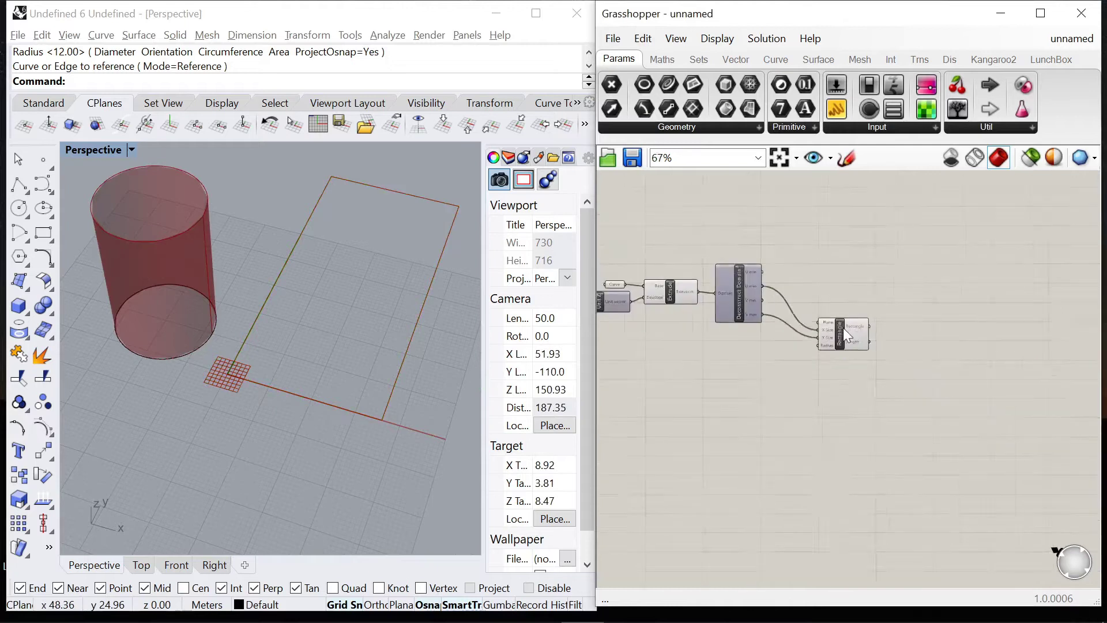
pyautogui.scroll(4, 843, 327)
pyautogui.moveTo(840, 340); pyautogui.dragTo(838, 290)
pyautogui.click(774, 261)
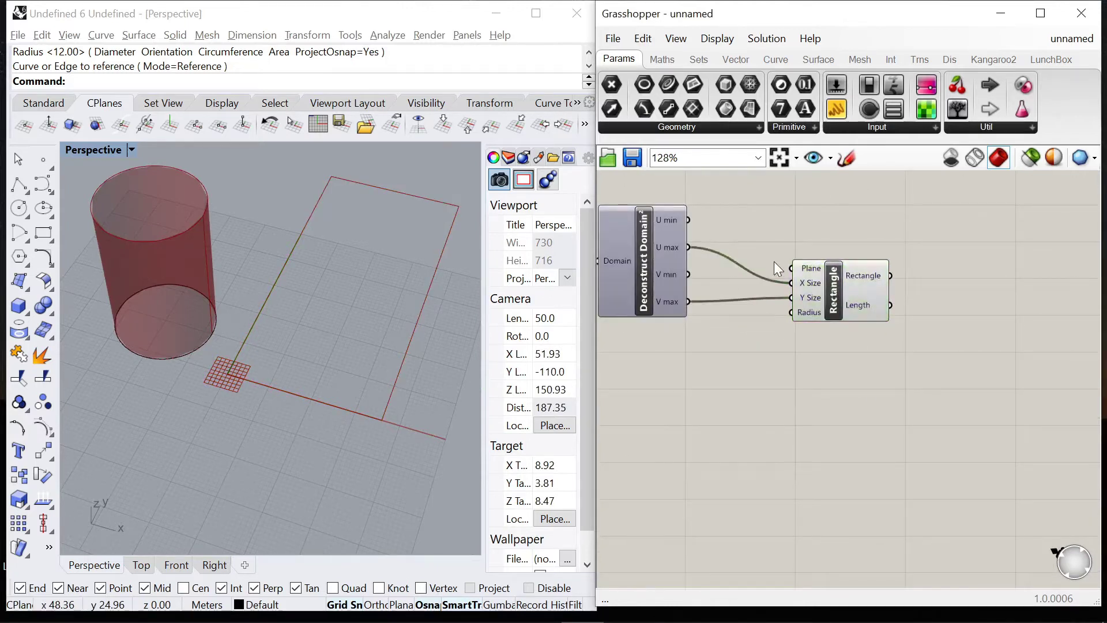
# Add a Divide Surface component and connect the Rectangle output to its Surface input
pyautogui.moveTo(1050, 338); pyautogui.dragTo(878, 291, button='right')
pyautogui.doubleClick(878, 292)
pyautogui.write('div')
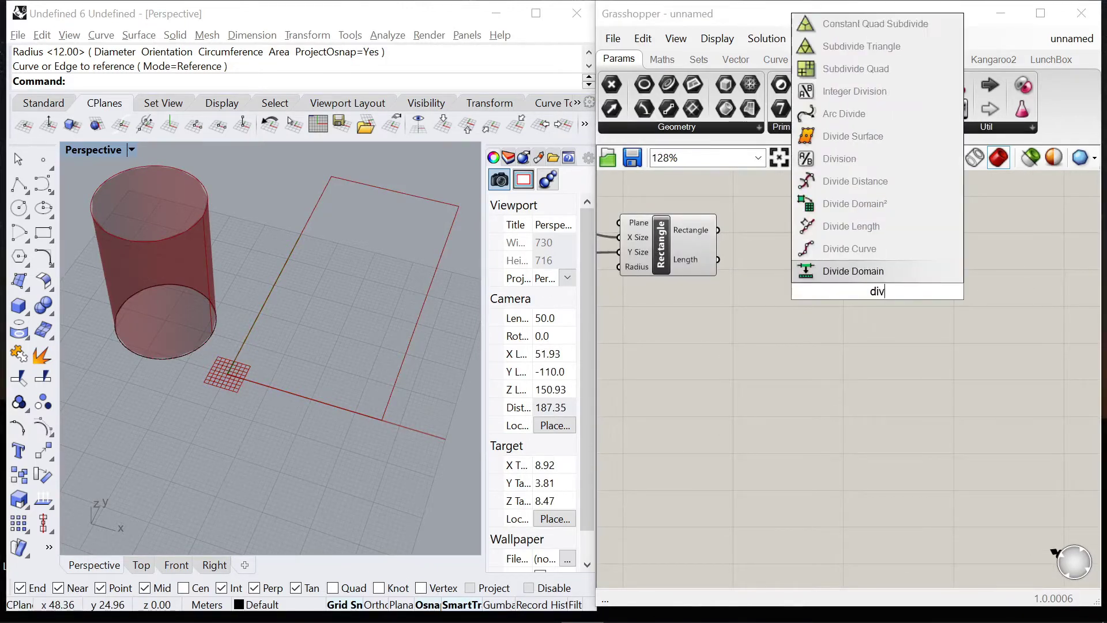
pyautogui.write('ide surface')
pyautogui.press('Return')
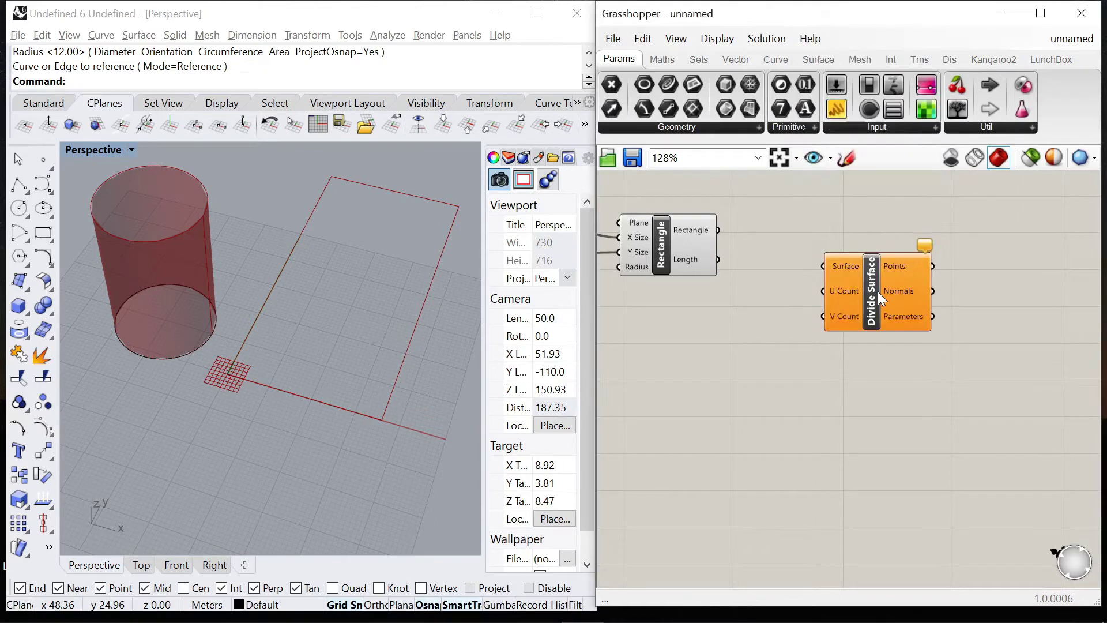
pyautogui.scroll(2, 743, 225)
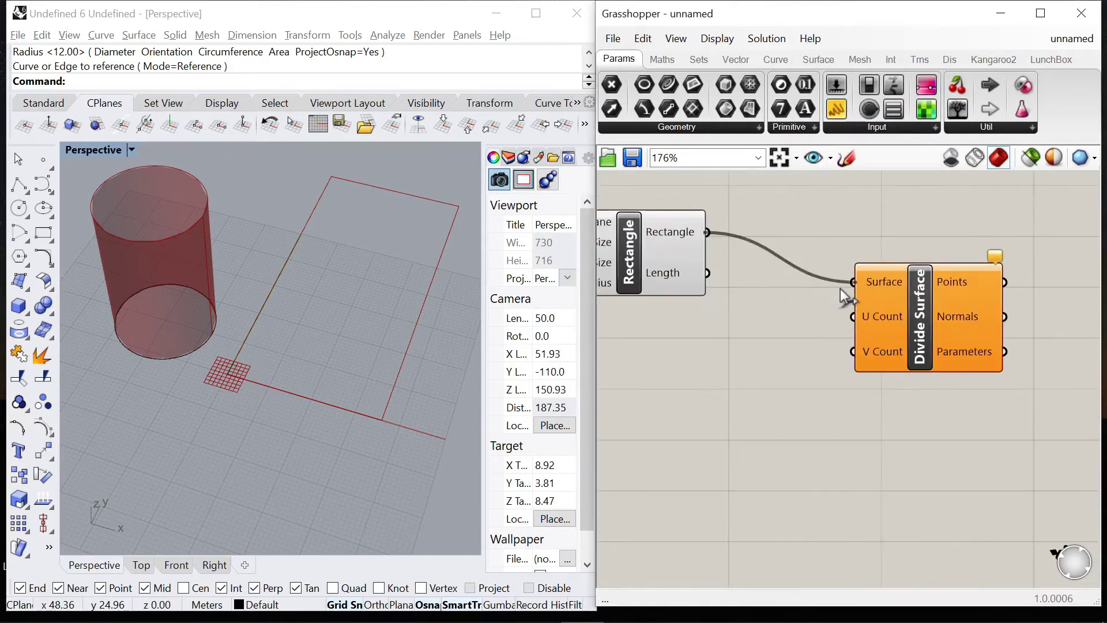
# Reposition the Divide Surface component beside the Rectangle component on the canvas
pyautogui.moveTo(839, 288); pyautogui.dragTo(844, 286)
pyautogui.moveTo(916, 300); pyautogui.dragTo(1048, 350)
pyautogui.click(892, 340)
pyautogui.scroll(-5, 973, 289)
pyautogui.scroll(4, 749, 261)
pyautogui.scroll(-6, 830, 297)
pyautogui.scroll(1, 842, 262)
pyautogui.moveTo(954, 308); pyautogui.dragTo(974, 278)
pyautogui.click(942, 365)
# Group the height slider, Unit Z, Curve and Extrude components that build the cylinder
pyautogui.moveTo(616, 260); pyautogui.dragTo(850, 343)
pyautogui.scroll(3, 705, 281)
pyautogui.rightClick(704, 282)
pyautogui.click(770, 400)
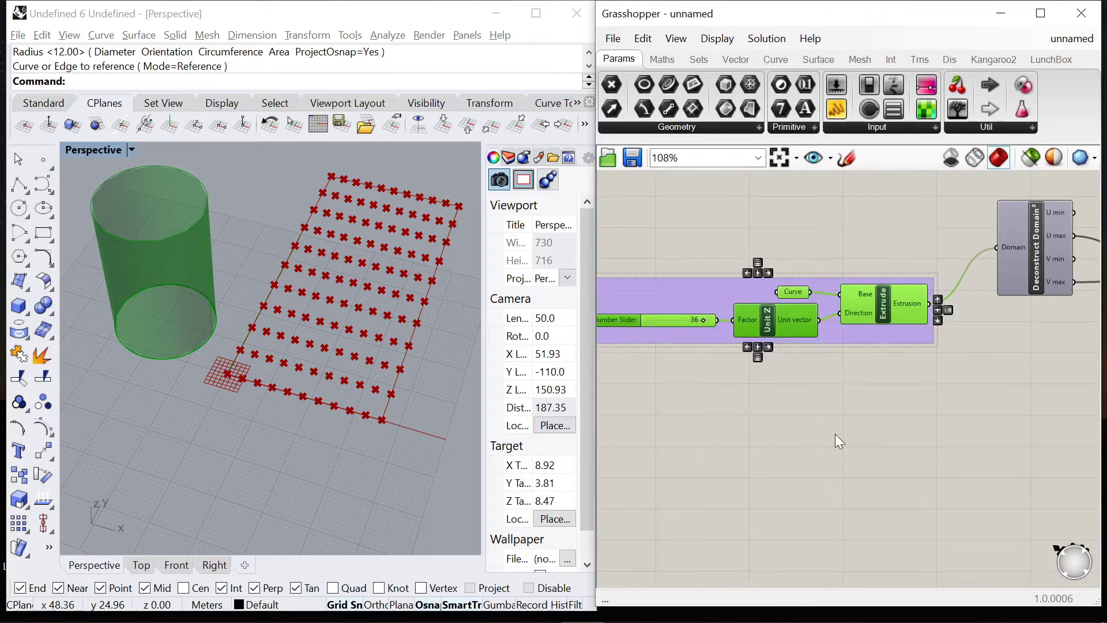
pyautogui.click(835, 434)
# Name the cylinder component group Tower
pyautogui.scroll(2, 746, 291)
pyautogui.scroll(-4, 744, 290)
pyautogui.moveTo(731, 287); pyautogui.dragTo(722, 300)
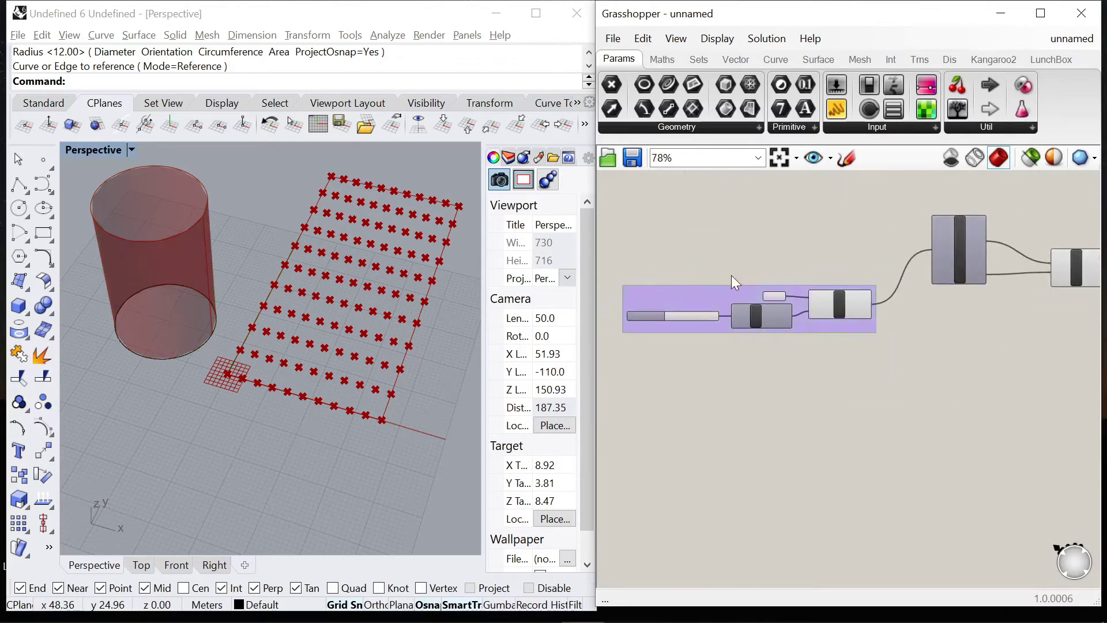
pyautogui.scroll(3, 731, 281)
pyautogui.rightClick(729, 306)
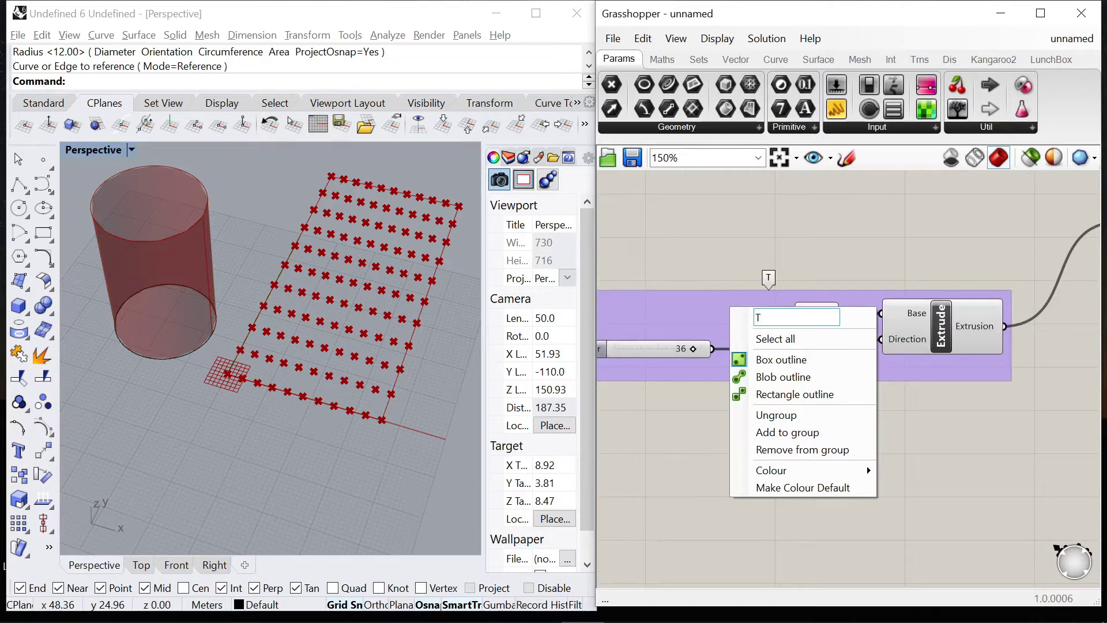
pyautogui.write('Tower')
pyautogui.press('Return')
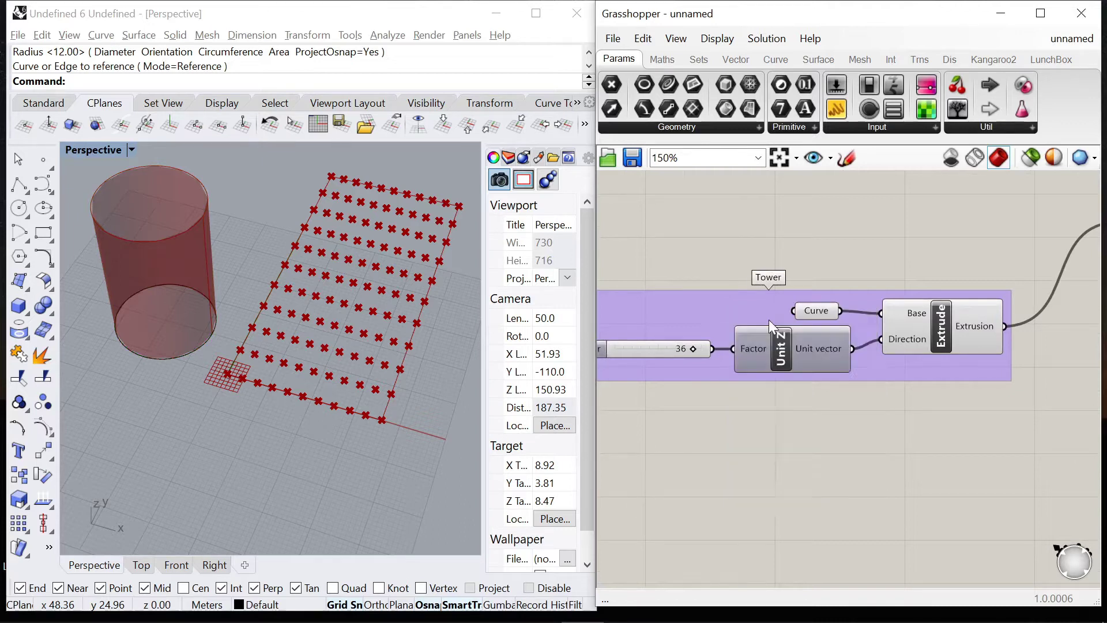
# Add a 0 to 30 number slider, connect it to U Count of Divide Surface and tidy the component's placement
pyautogui.scroll(-5, 718, 305)
pyautogui.scroll(4, 897, 245)
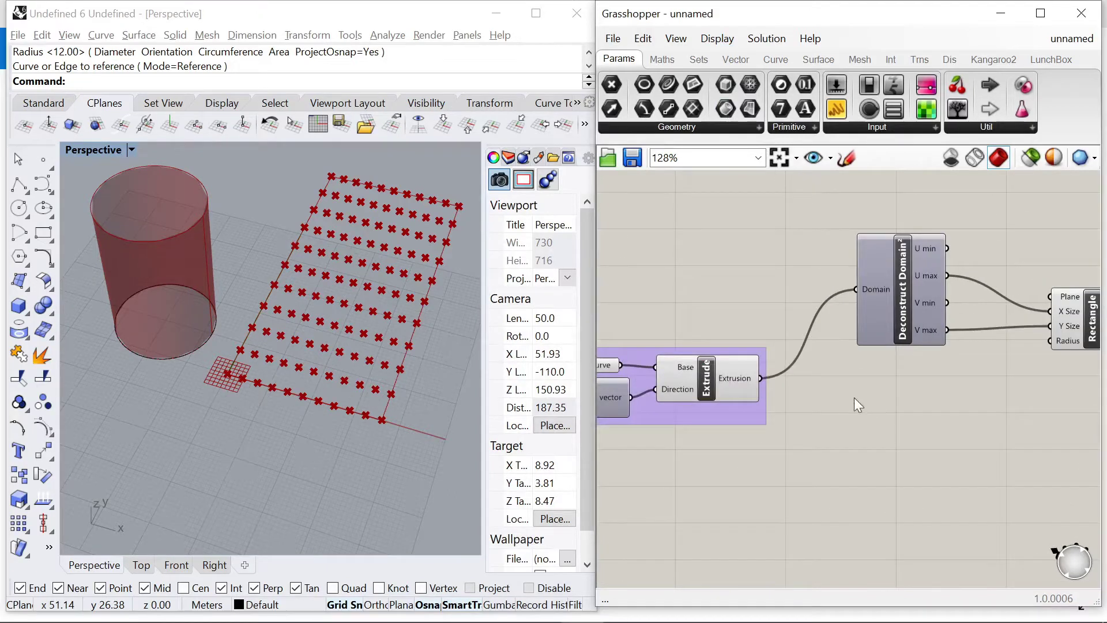
pyautogui.scroll(-6, 808, 340)
pyautogui.scroll(4, 880, 345)
pyautogui.scroll(-2, 940, 349)
pyautogui.click(930, 324)
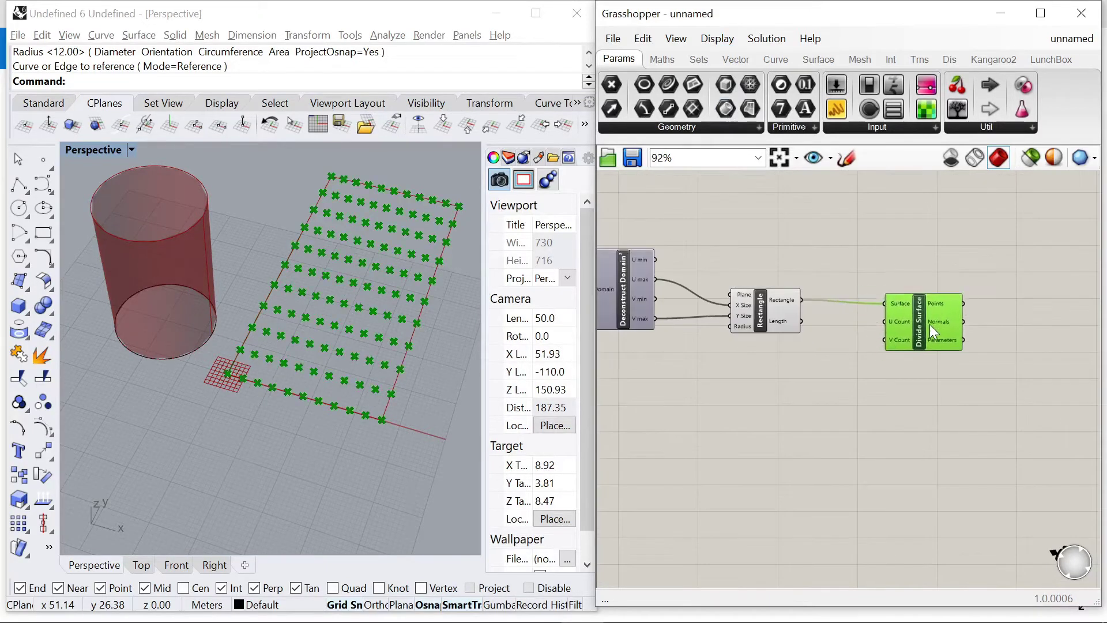
pyautogui.doubleClick(839, 394)
pyautogui.write('0')
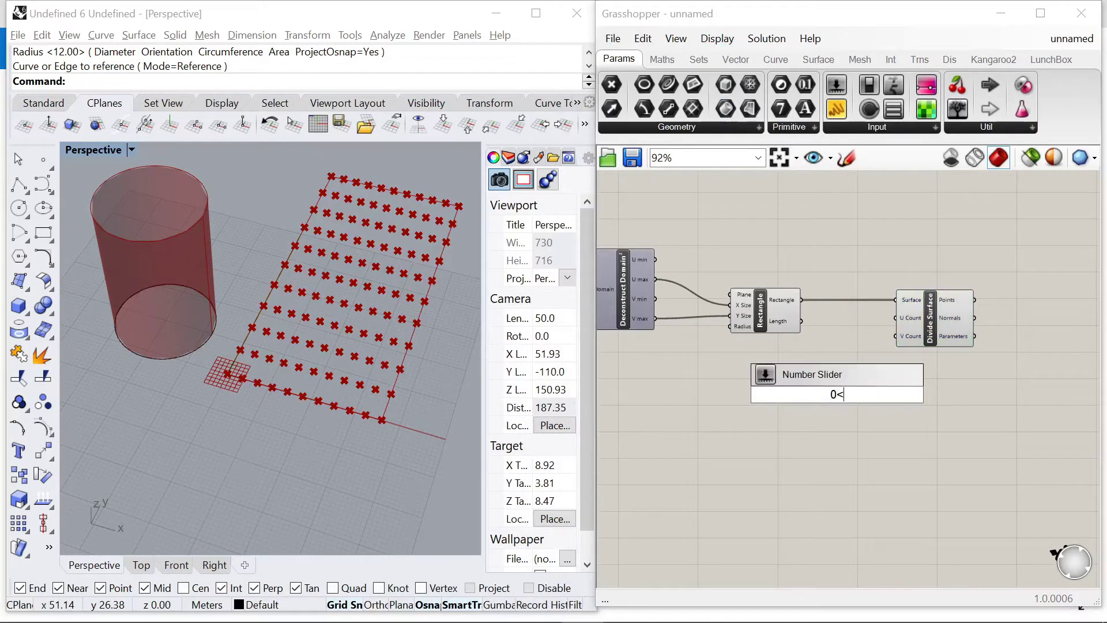
pyautogui.write('<30')
pyautogui.press('Return')
pyautogui.scroll(3, 864, 375)
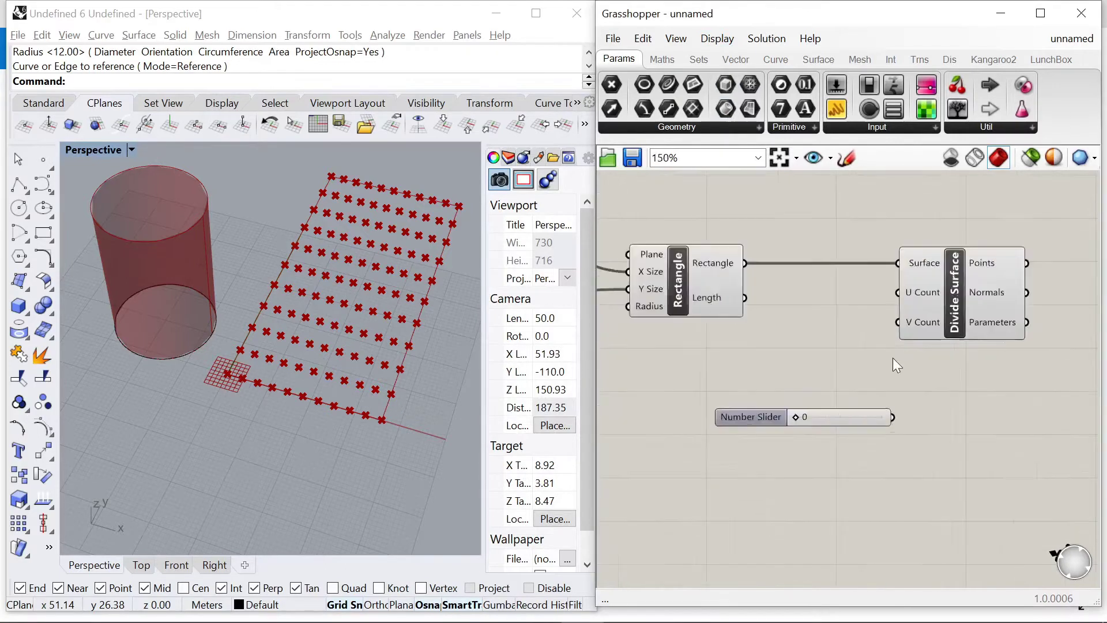
pyautogui.click(986, 306)
pyautogui.moveTo(914, 306); pyautogui.dragTo(938, 280)
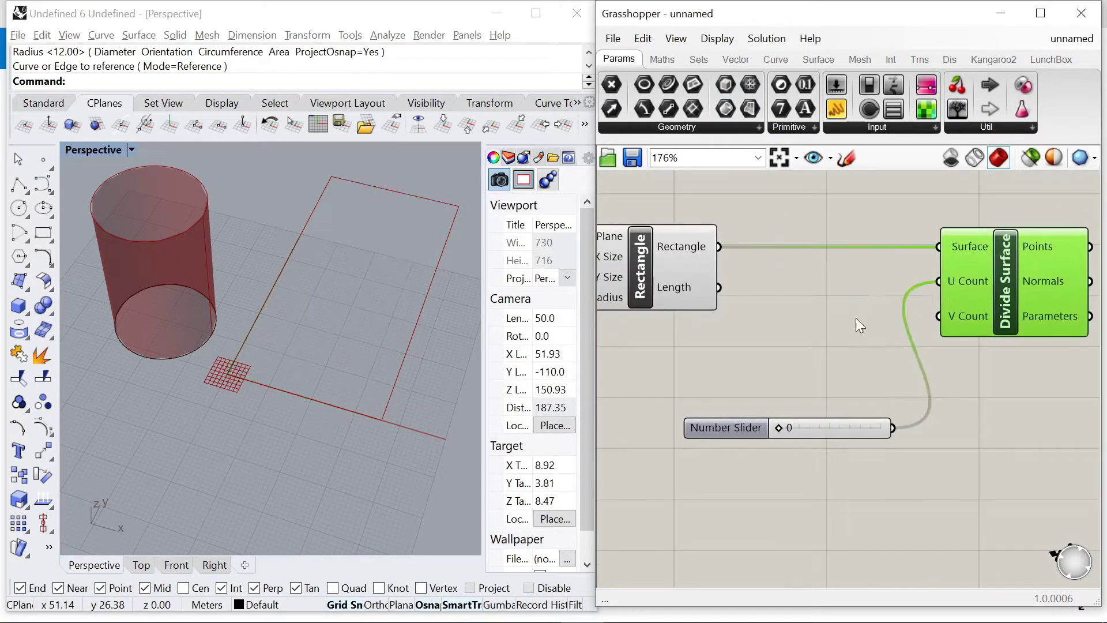
# Duplicate the U Count slider, raise the copy's maximum and connect it to V Count of Divide Surface
pyautogui.scroll(-1, 856, 317)
pyautogui.moveTo(685, 433); pyautogui.dragTo(744, 351)
pyautogui.doubleClick(745, 351)
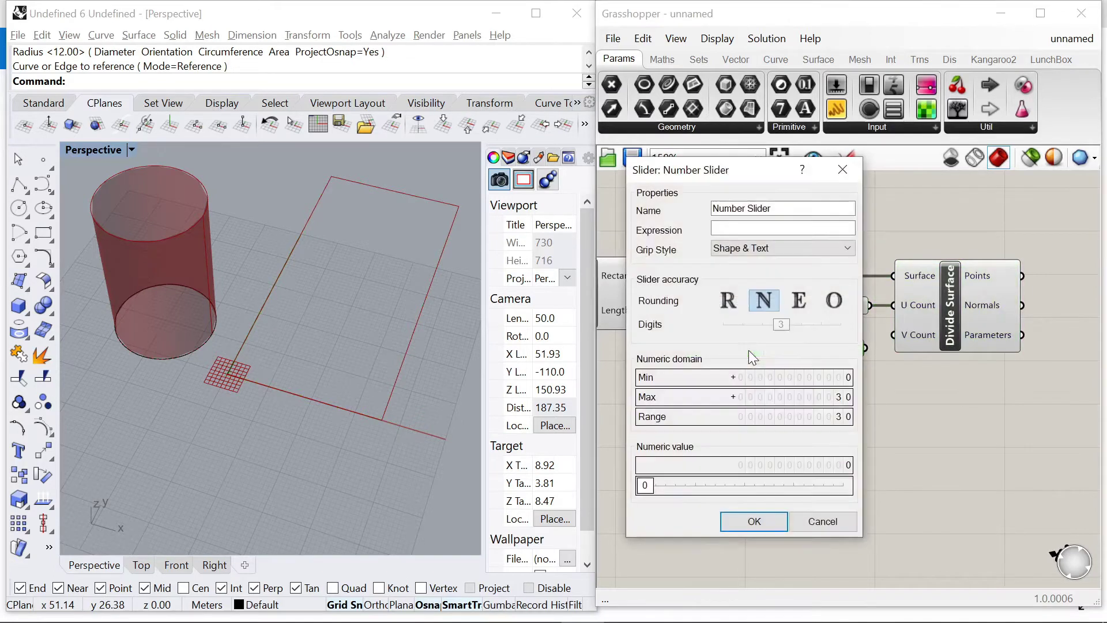
pyautogui.doubleClick(822, 398)
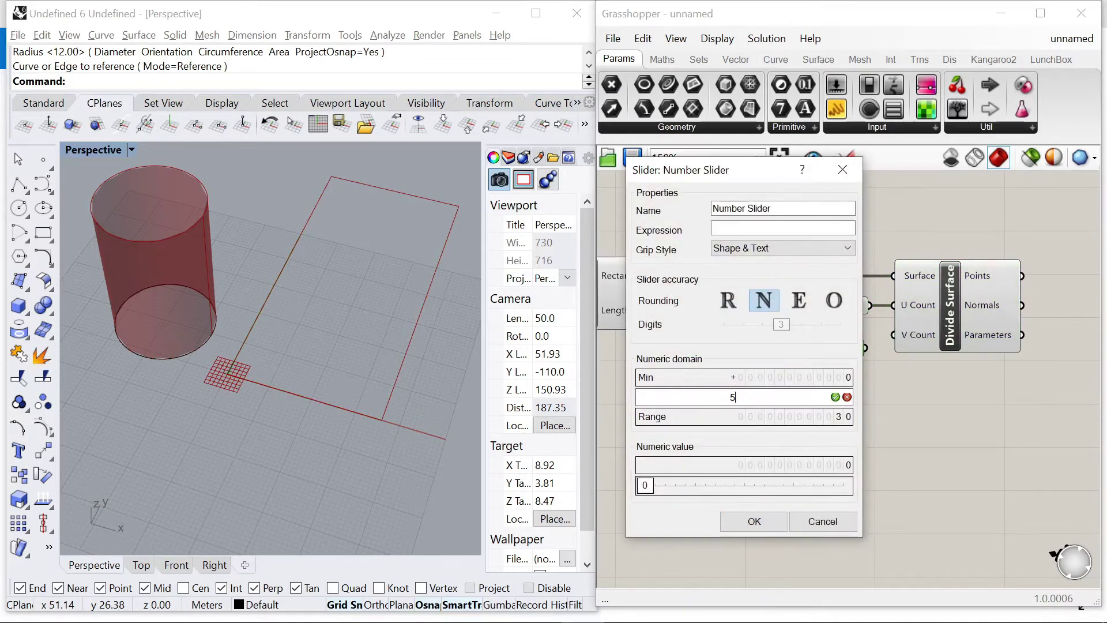
pyautogui.click(759, 527)
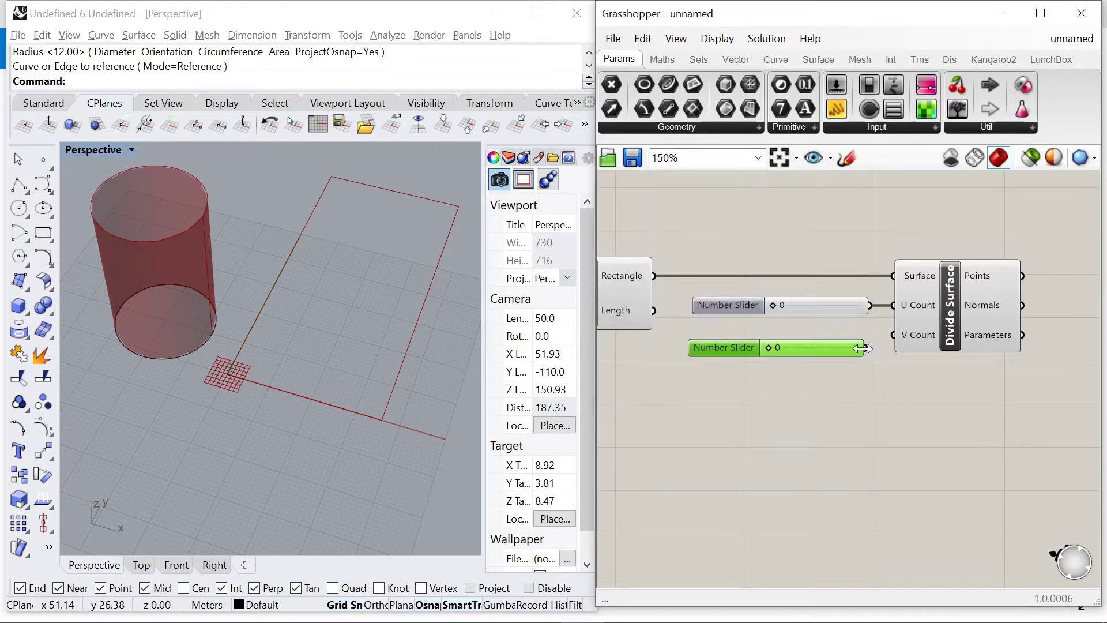
pyautogui.moveTo(868, 348); pyautogui.dragTo(894, 334)
pyautogui.moveTo(736, 349); pyautogui.dragTo(738, 336)
# Set U Count to 20 and V Count to 42 while checking the point density on the rectangle
pyautogui.scroll(3, 775, 310)
pyautogui.moveTo(778, 299); pyautogui.dragTo(847, 299)
pyautogui.moveTo(789, 349); pyautogui.dragTo(891, 350)
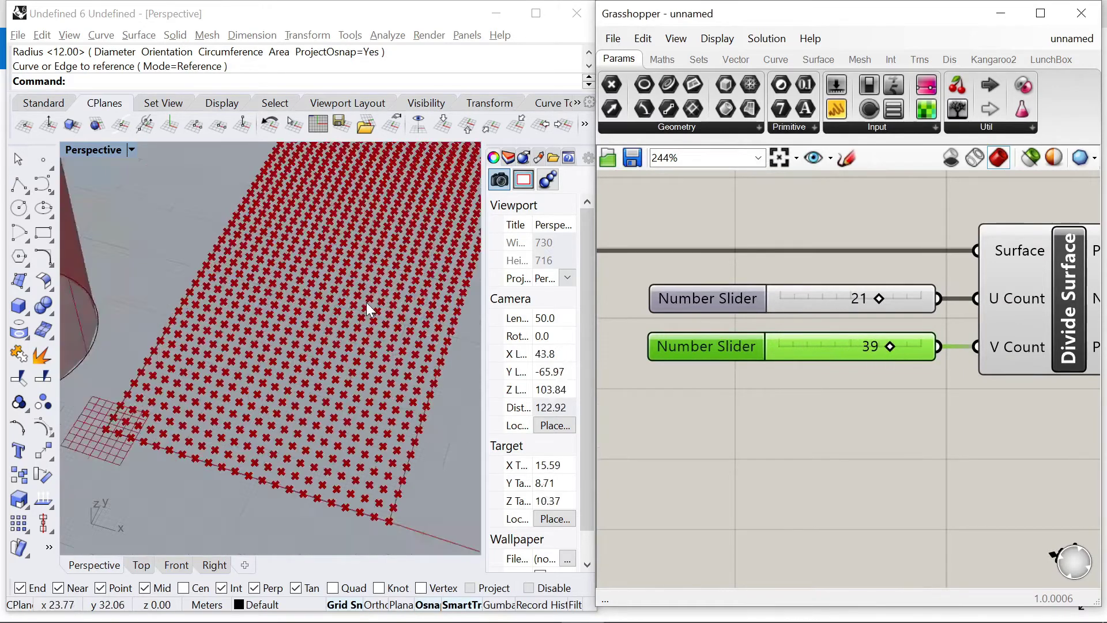
pyautogui.scroll(6, 365, 305)
pyautogui.moveTo(364, 307); pyautogui.dragTo(294, 328, button='right')
pyautogui.scroll(-6, 254, 329)
pyautogui.scroll(2, 731, 331)
pyautogui.moveTo(951, 352); pyautogui.dragTo(962, 350)
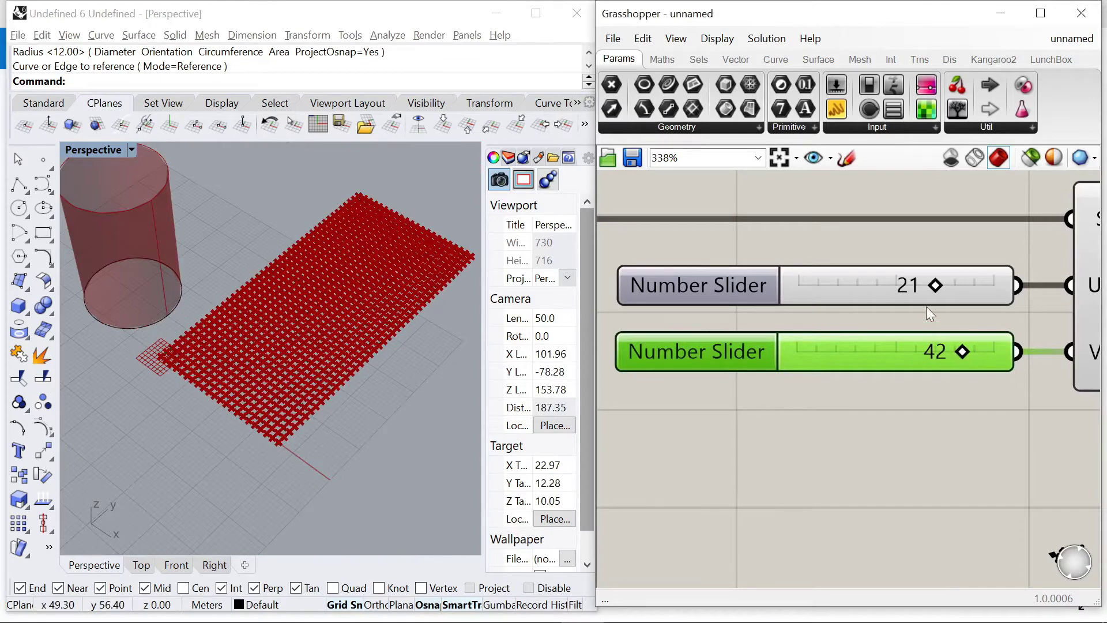
pyautogui.moveTo(934, 292); pyautogui.dragTo(928, 293)
pyautogui.scroll(5, 351, 349)
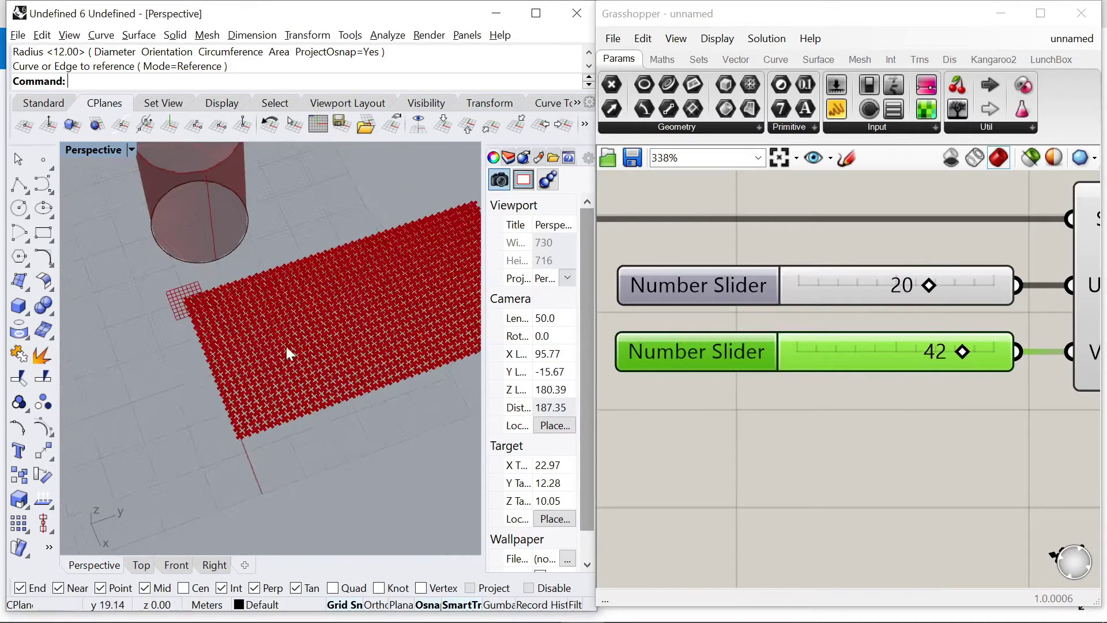
pyautogui.scroll(-5, 871, 306)
pyautogui.click(970, 279)
pyautogui.click(897, 197)
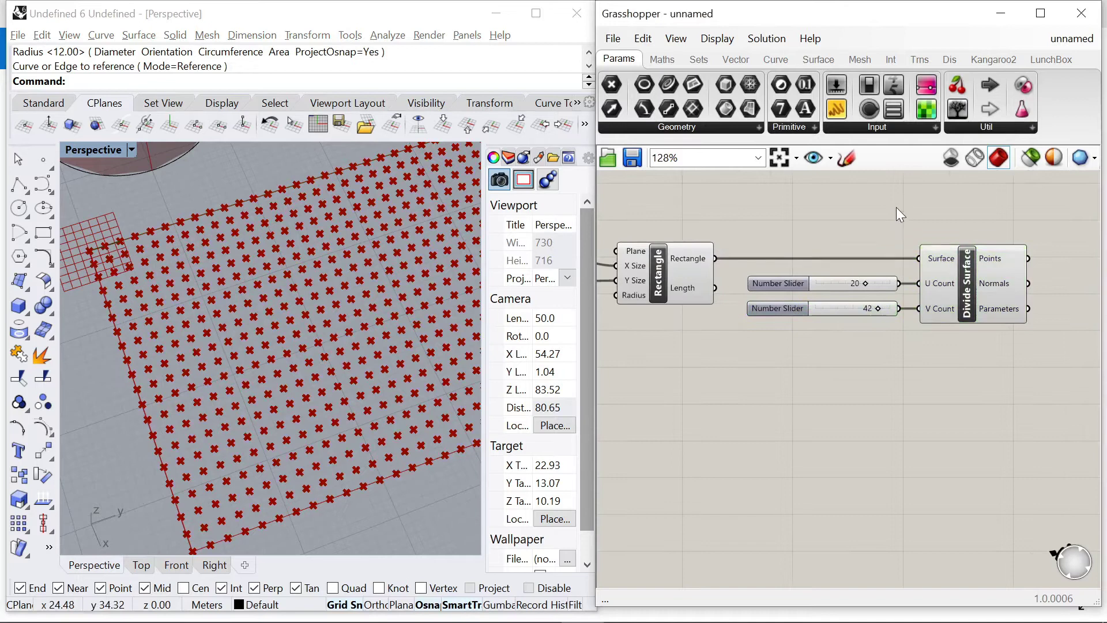
# Move the Rectangle, count sliders and Divide Surface components together to tidy the canvas layout
pyautogui.scroll(-6, 955, 281)
pyautogui.scroll(3, 698, 272)
pyautogui.moveTo(615, 259); pyautogui.dragTo(968, 354)
pyautogui.moveTo(921, 315); pyautogui.dragTo(957, 378)
pyautogui.click(978, 341)
pyautogui.scroll(6, 760, 213)
# Add a Point parameter and connect the Points output of Divide Surface to it
pyautogui.doubleClick(854, 302)
pyautogui.write('point')
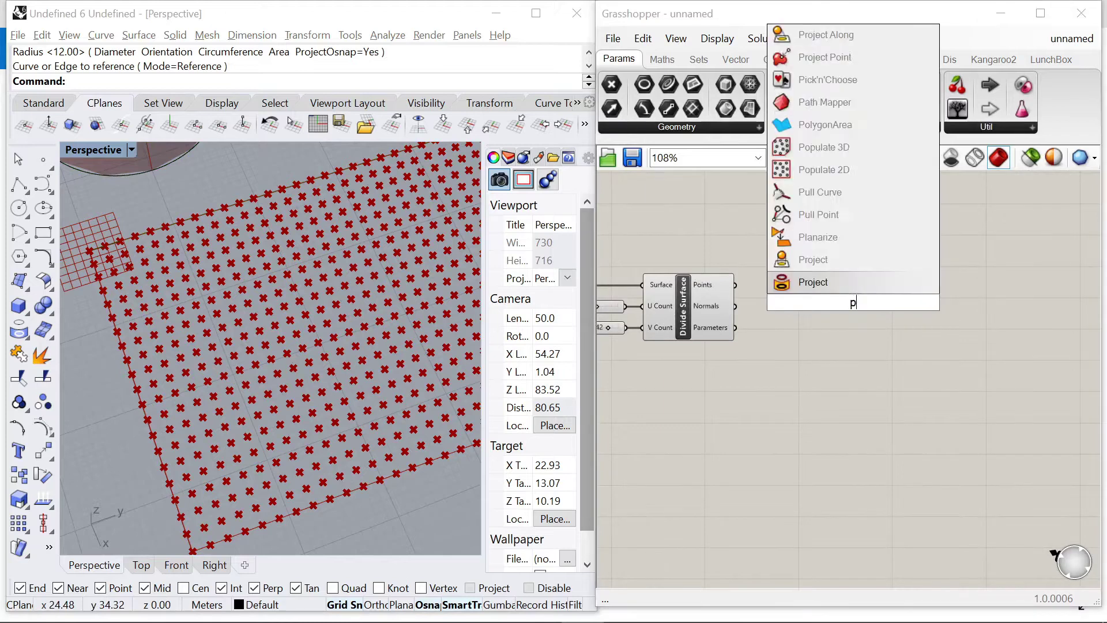
pyautogui.click(815, 280)
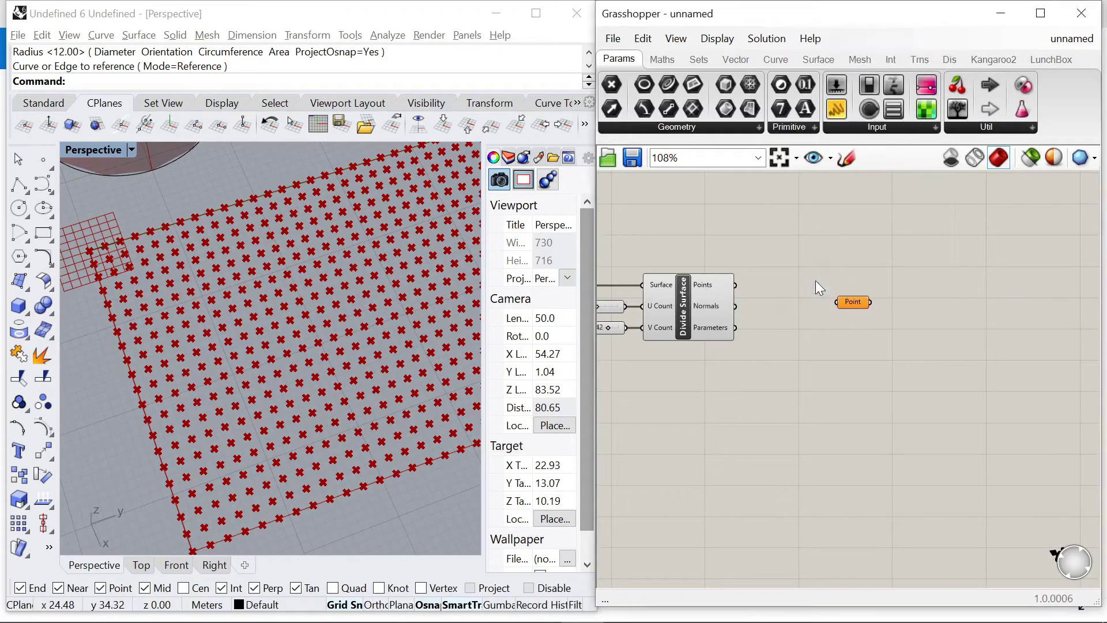
pyautogui.scroll(3, 738, 289)
pyautogui.moveTo(833, 327); pyautogui.dragTo(931, 305)
pyautogui.scroll(-3, 826, 275)
pyautogui.scroll(3, 850, 285)
pyautogui.click(871, 254)
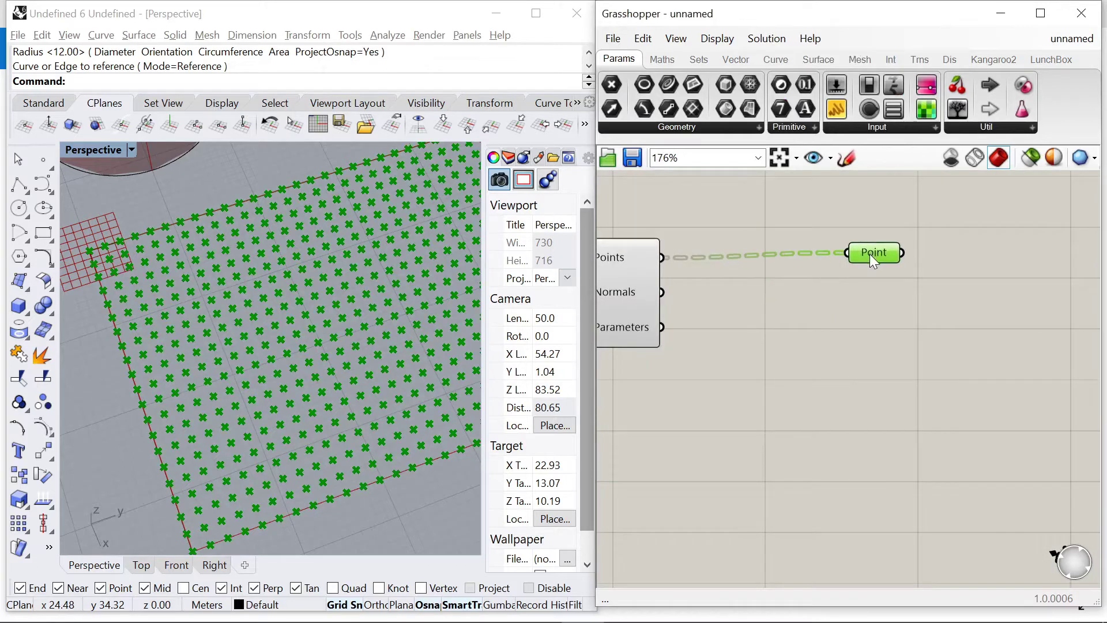
# Flatten the Point parameter fed by Divide Surface and move it slightly higher
pyautogui.rightClick(869, 254)
pyautogui.click(880, 389)
pyautogui.click(880, 386)
pyautogui.moveTo(865, 245); pyautogui.dragTo(890, 211)
pyautogui.click(881, 272)
# Add a Point Charge component in the empty canvas area above Divide Surface
pyautogui.scroll(-6, 851, 310)
pyautogui.scroll(4, 851, 288)
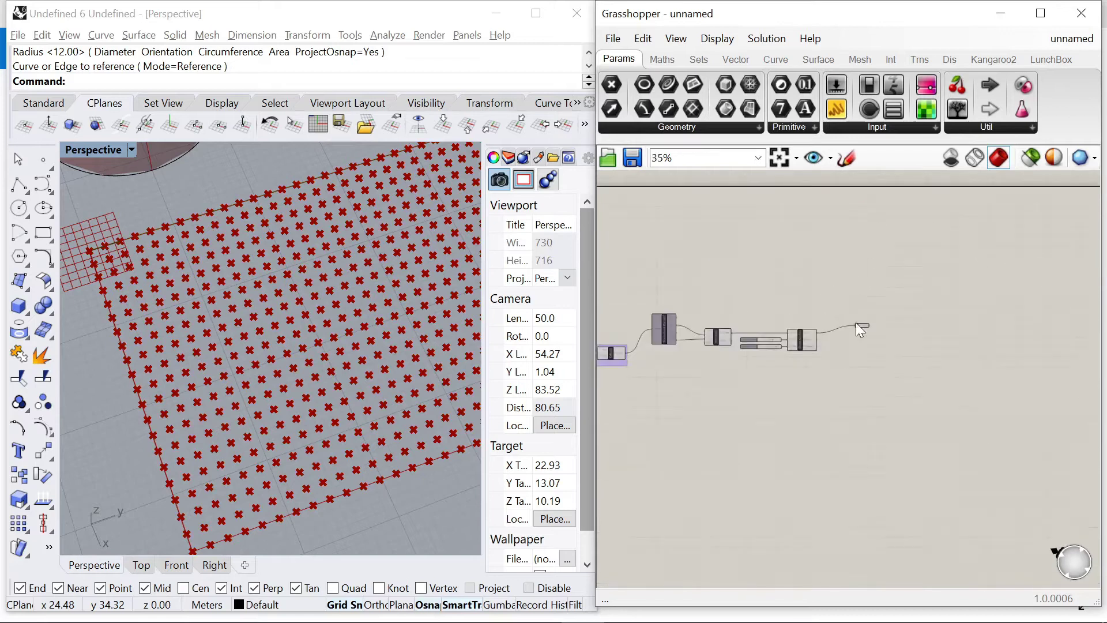
pyautogui.doubleClick(724, 294)
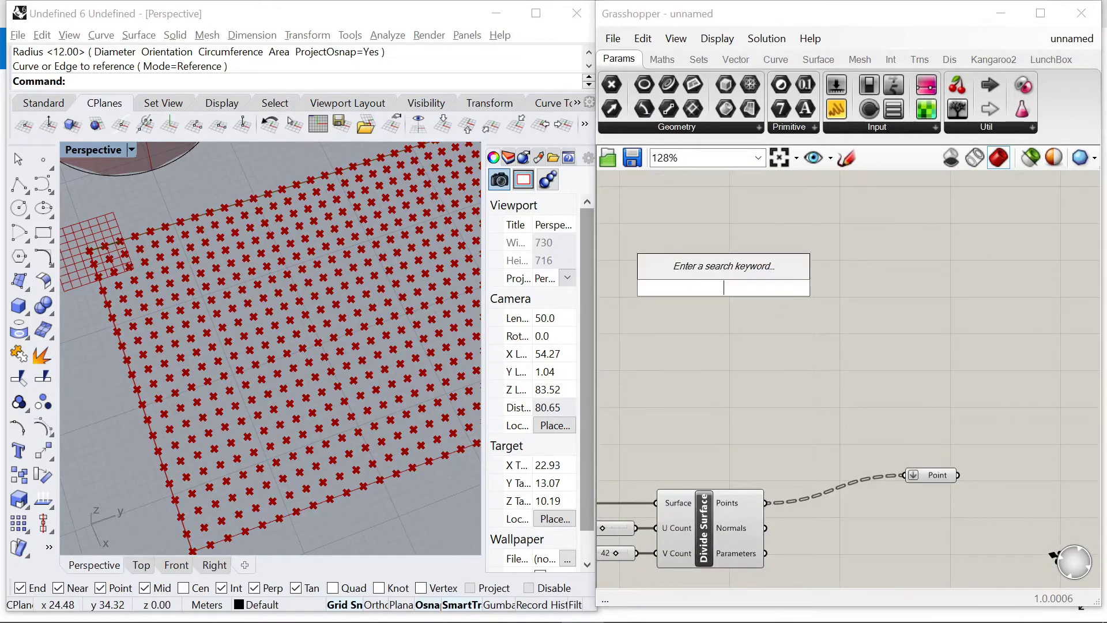
pyautogui.write('point charge')
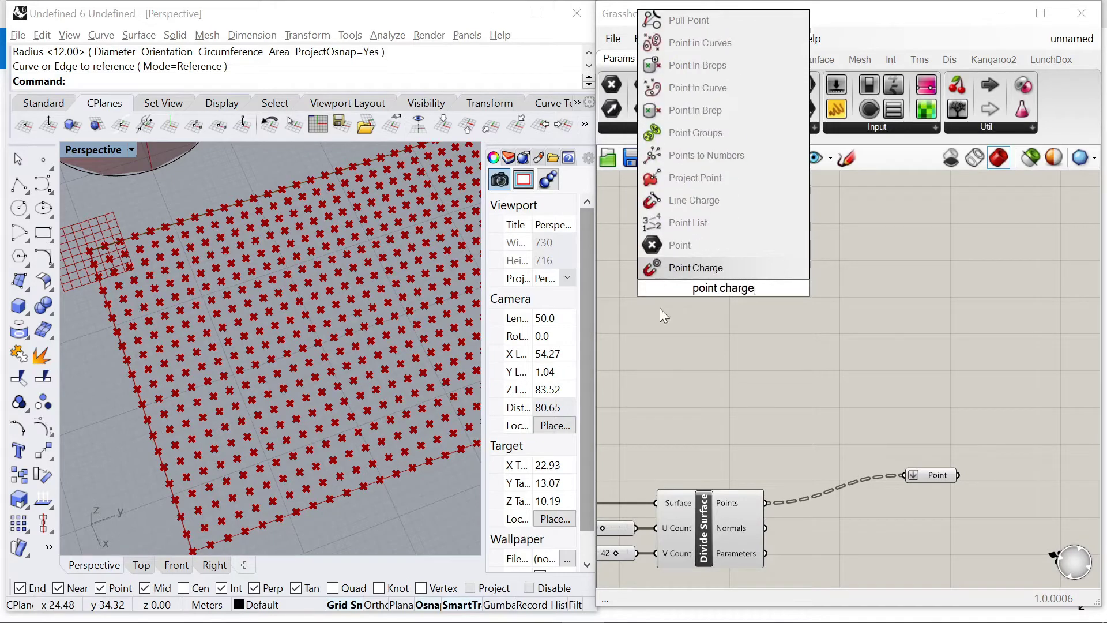
pyautogui.click(671, 268)
pyautogui.scroll(5, 769, 304)
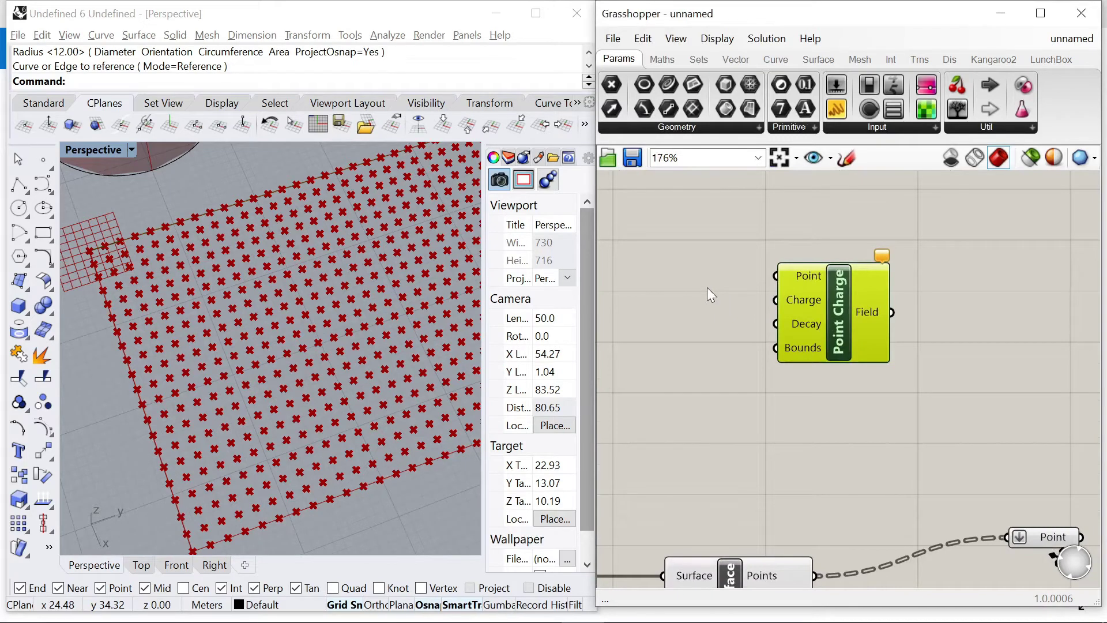
# Add a Point parameter feeding the Point input of Point Charge
pyautogui.doubleClick(691, 296)
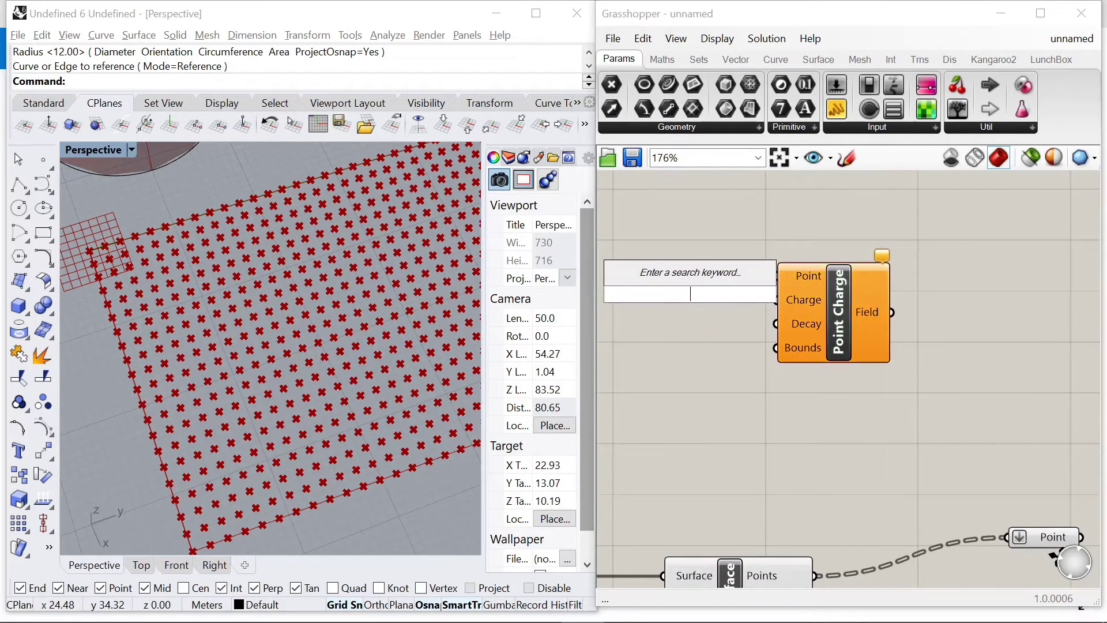
pyautogui.write('point')
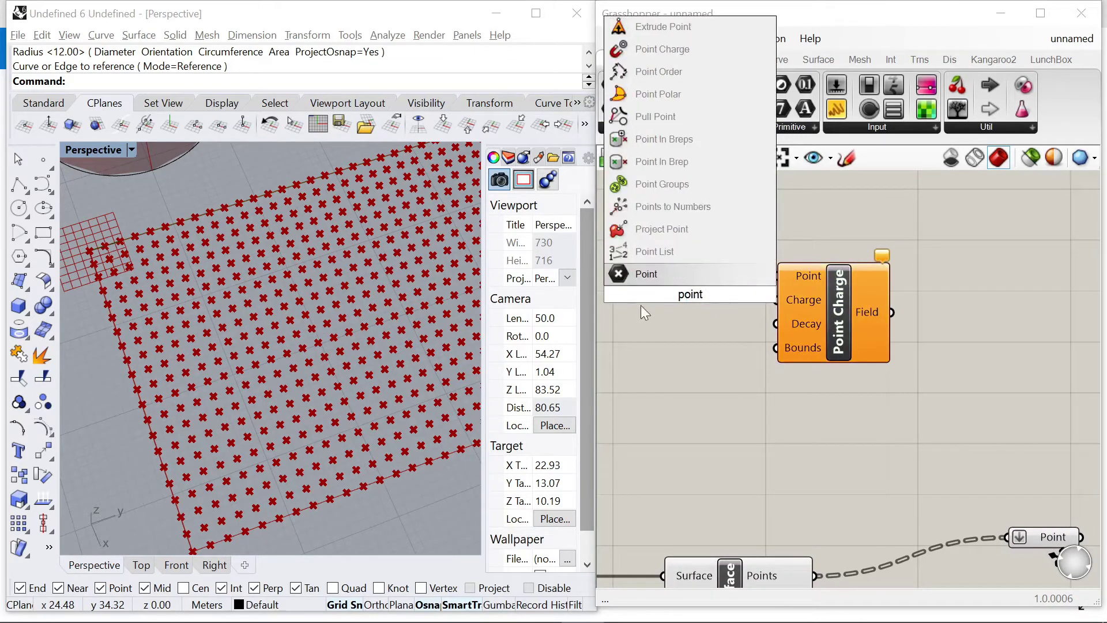
pyautogui.press('Return')
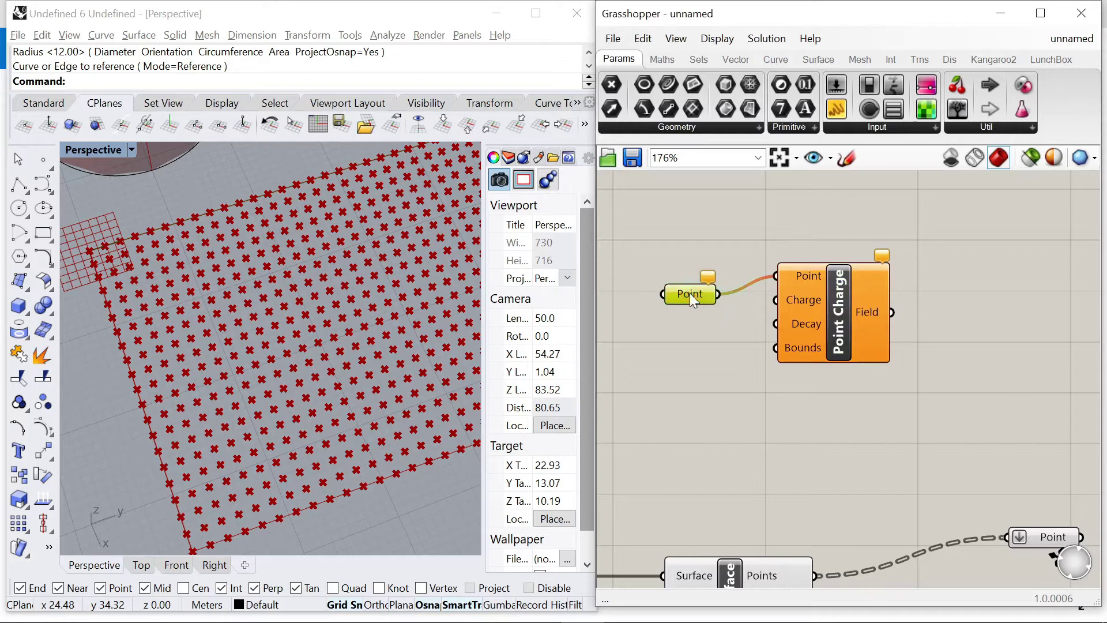
# Assign multiple points to the charge's Point parameter by picking scattered locations across the rectangle's point grid
pyautogui.rightClick(697, 275)
pyautogui.click(768, 519)
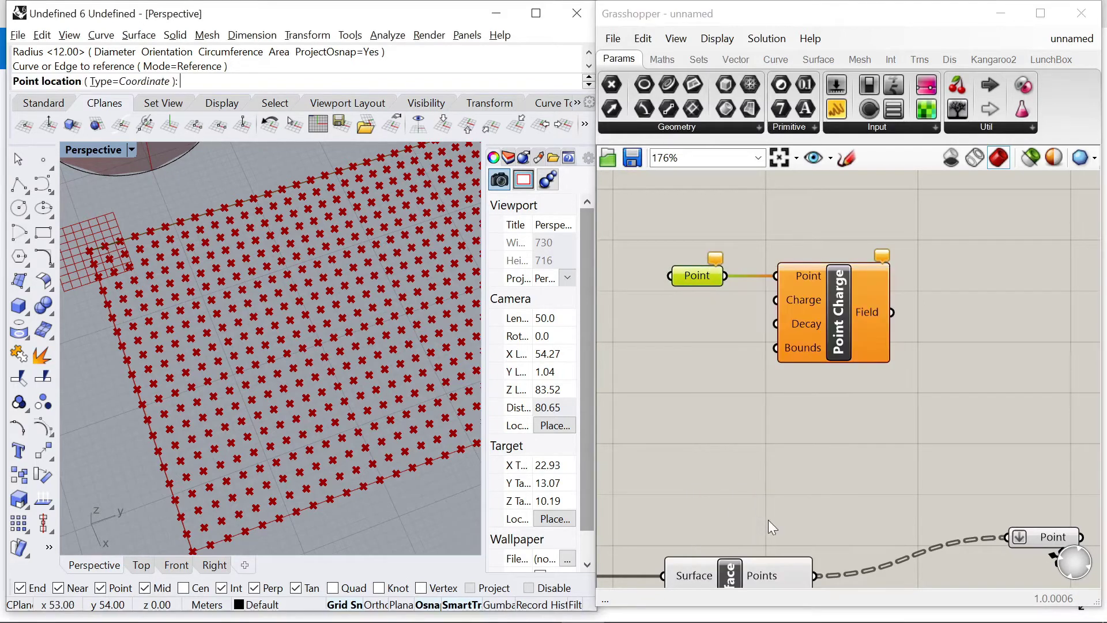
pyautogui.scroll(4, 295, 376)
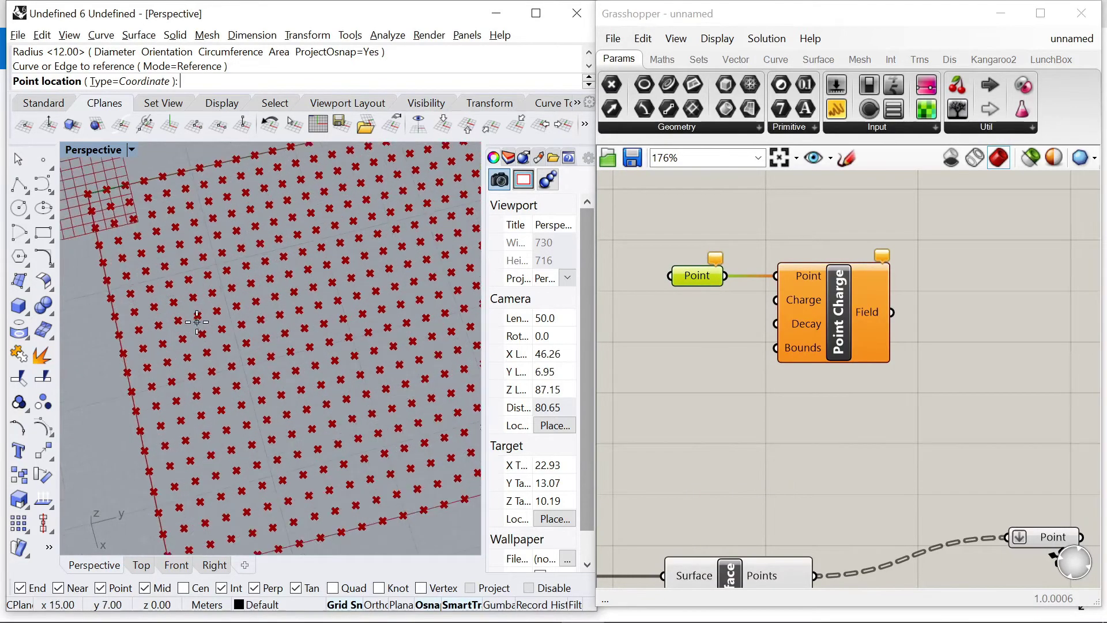
pyautogui.click(235, 319)
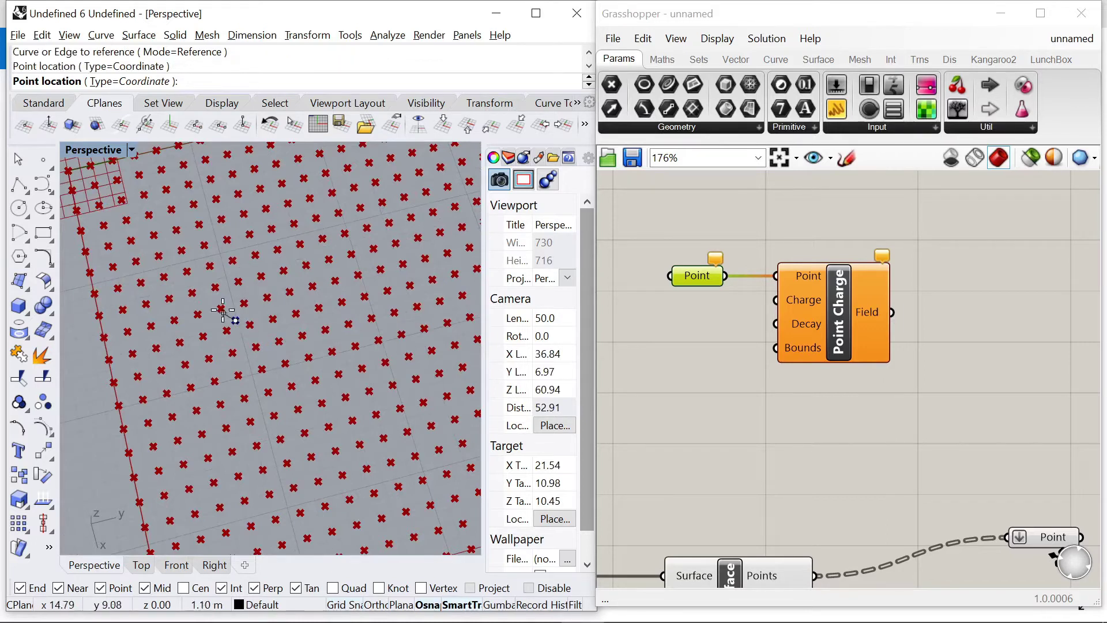
pyautogui.scroll(-5, 234, 318)
pyautogui.scroll(5, 294, 360)
pyautogui.click(357, 483)
pyautogui.scroll(-6, 346, 467)
pyautogui.scroll(4, 398, 386)
pyautogui.click(348, 233)
pyautogui.scroll(-6, 245, 271)
pyautogui.scroll(8, 358, 331)
pyautogui.scroll(-4, 418, 441)
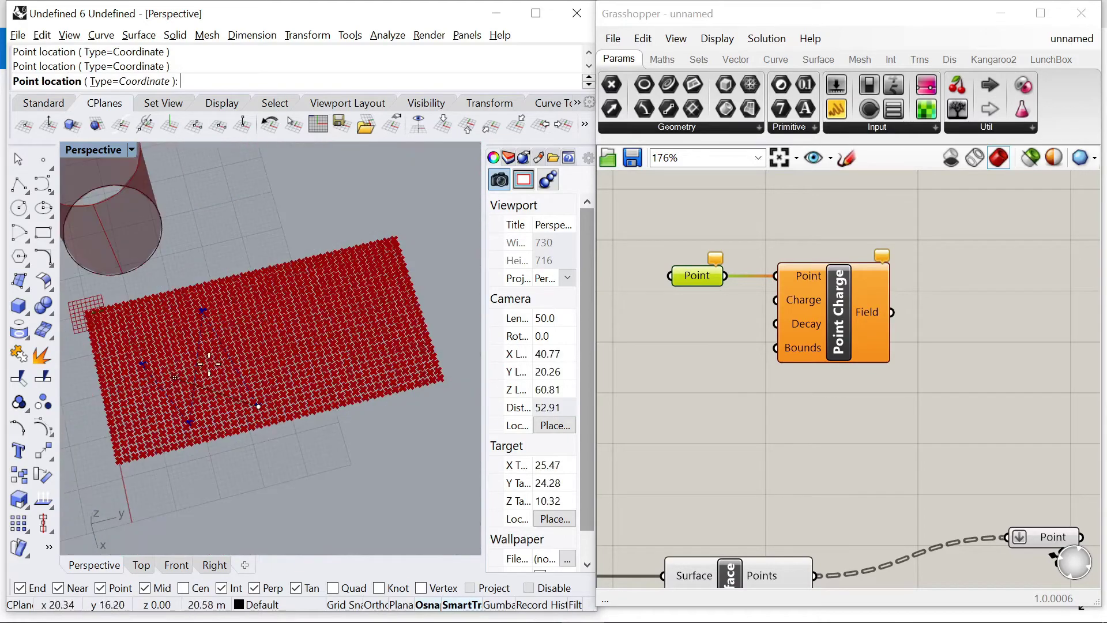
pyautogui.scroll(3, 278, 275)
pyautogui.scroll(-4, 238, 258)
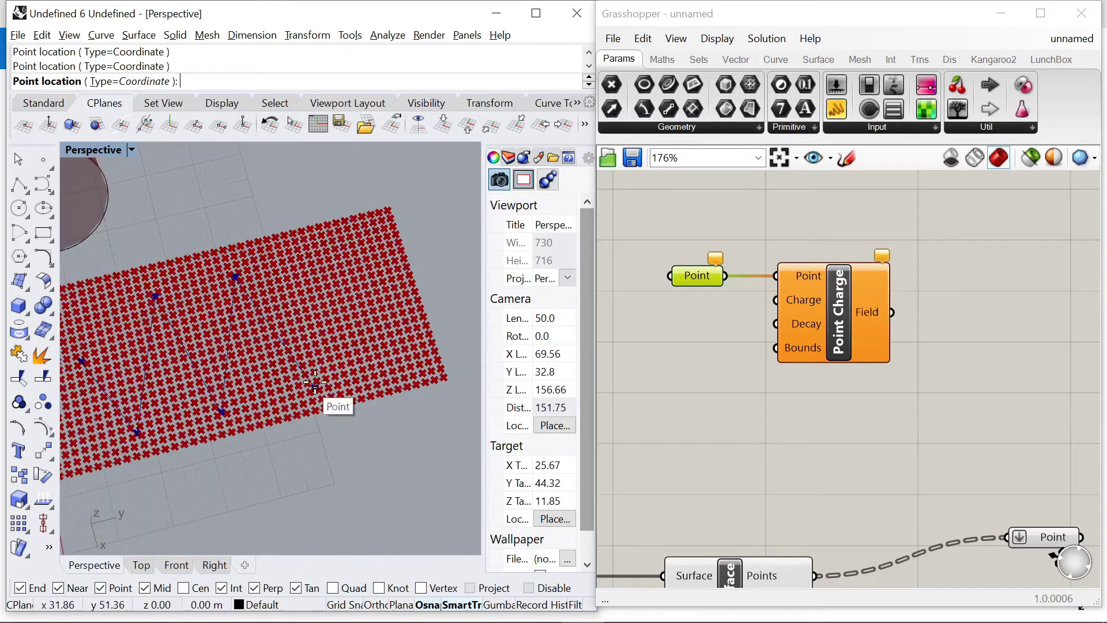
pyautogui.scroll(3, 323, 281)
pyautogui.click(309, 271)
pyautogui.scroll(2, 416, 402)
pyautogui.press('Return')
# Add a 0 to 2.0 number slider, connect it to Charge of Point Charge and set it to 0.2
pyautogui.scroll(-1, 714, 306)
pyautogui.doubleClick(714, 307)
pyautogui.write('0')
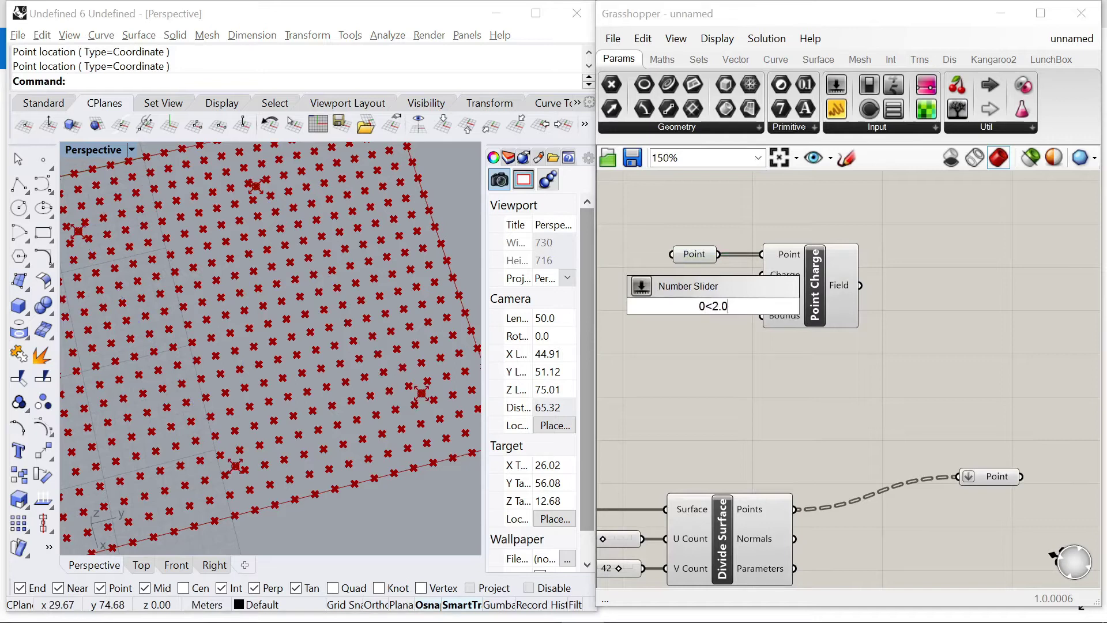
pyautogui.write('<2.0')
pyautogui.press('Return')
pyautogui.moveTo(670, 310); pyautogui.dragTo(606, 276)
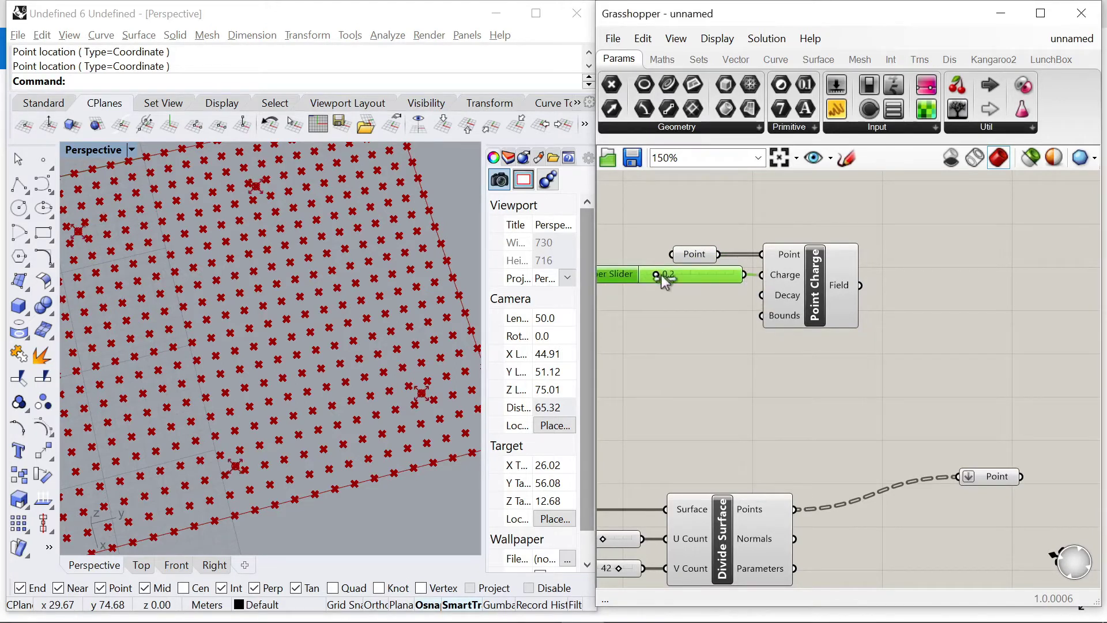
pyautogui.click(702, 318)
# Add a Merge Fields component and connect the Field output of Point Charge to its Fields input
pyautogui.moveTo(946, 328); pyautogui.dragTo(831, 307, button='right')
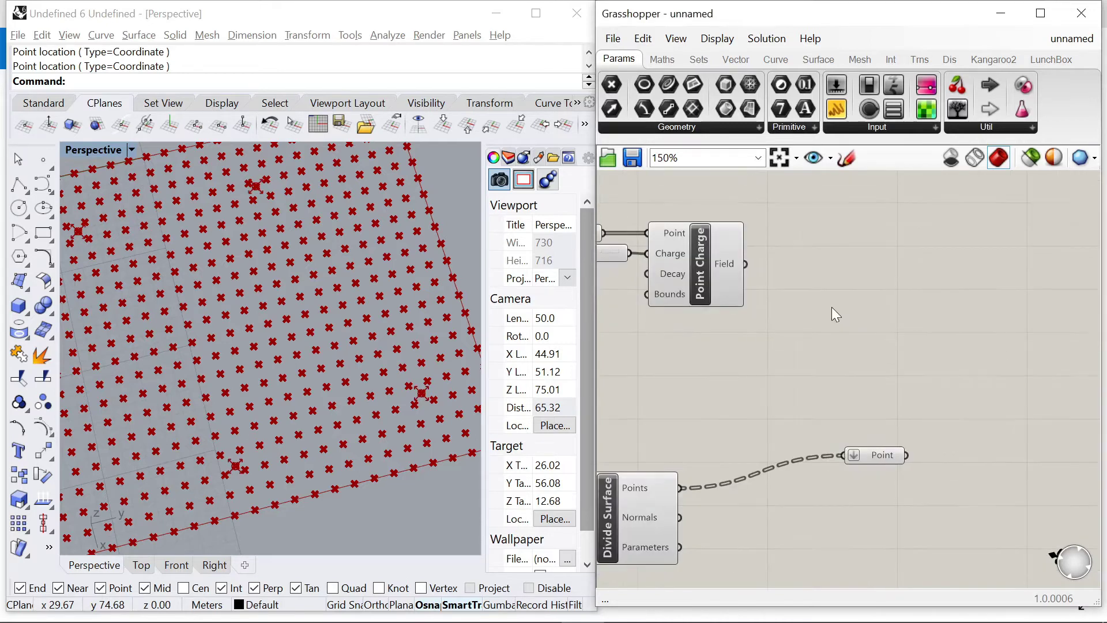
pyautogui.doubleClick(832, 306)
pyautogui.write('merge fie')
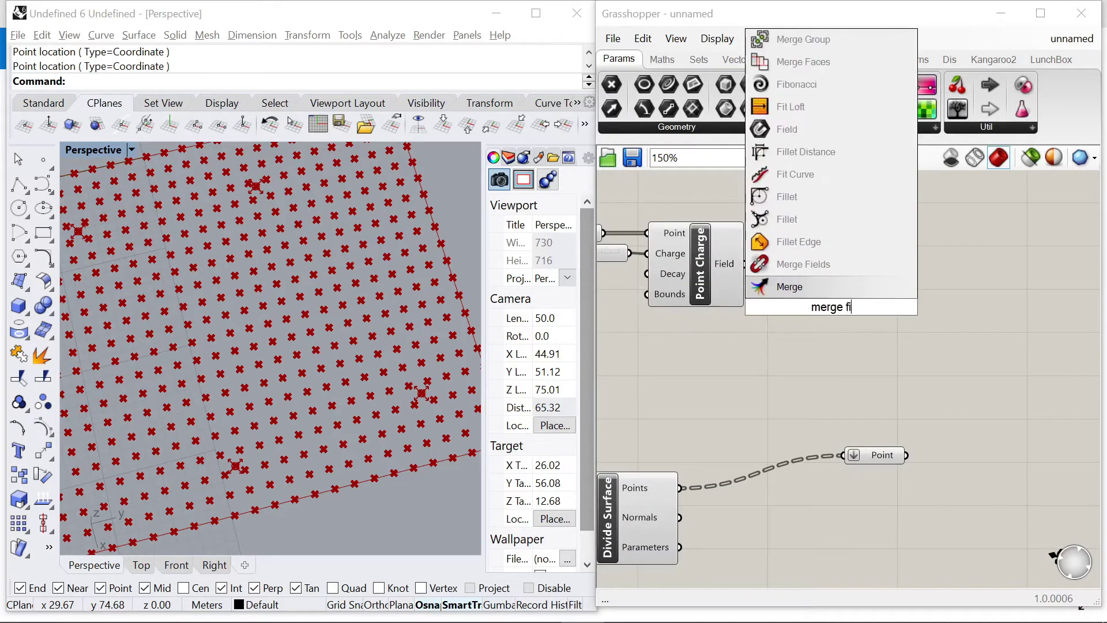
pyautogui.moveTo(746, 265); pyautogui.dragTo(877, 322)
pyautogui.scroll(-5, 332, 310)
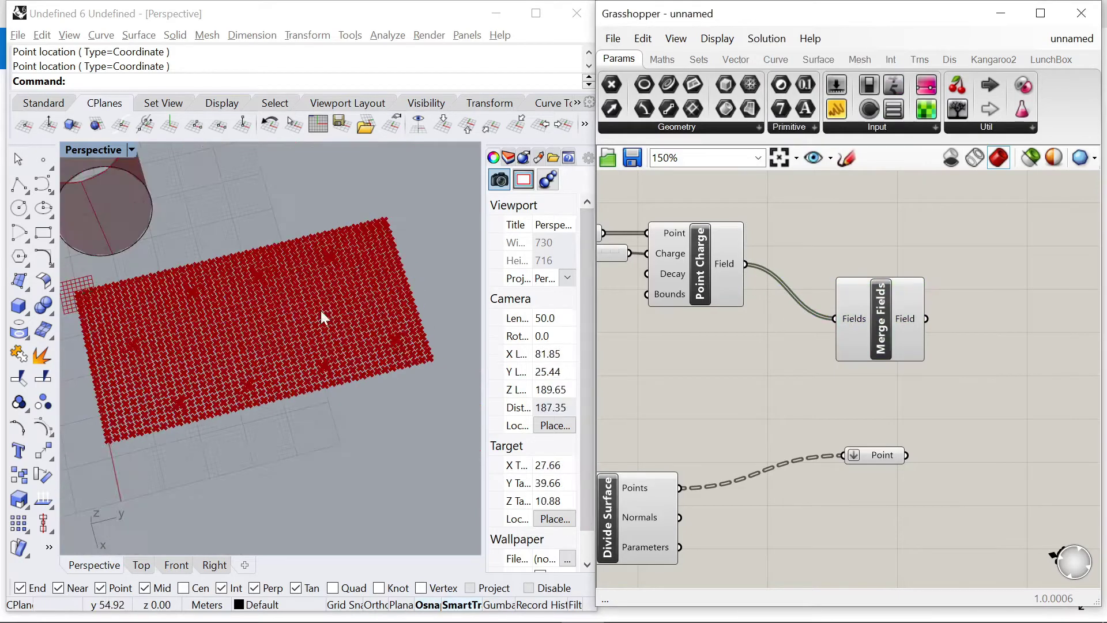
pyautogui.scroll(2, 332, 311)
pyautogui.click(681, 267)
pyautogui.click(903, 323)
pyautogui.click(953, 382)
# Add an Evaluate Field component and feed it the merged field and the flattened Point parameter
pyautogui.scroll(-2, 954, 381)
pyautogui.moveTo(1025, 428); pyautogui.dragTo(945, 399, button='right')
pyautogui.scroll(2, 944, 399)
pyautogui.doubleClick(939, 398)
pyautogui.write('e')
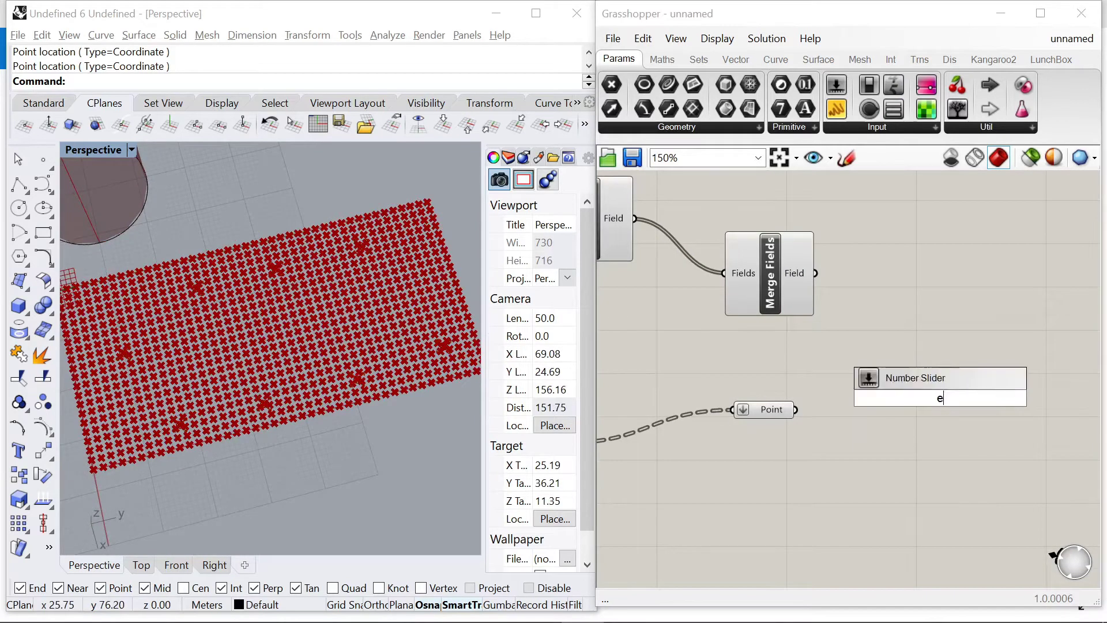
pyautogui.write('valuate')
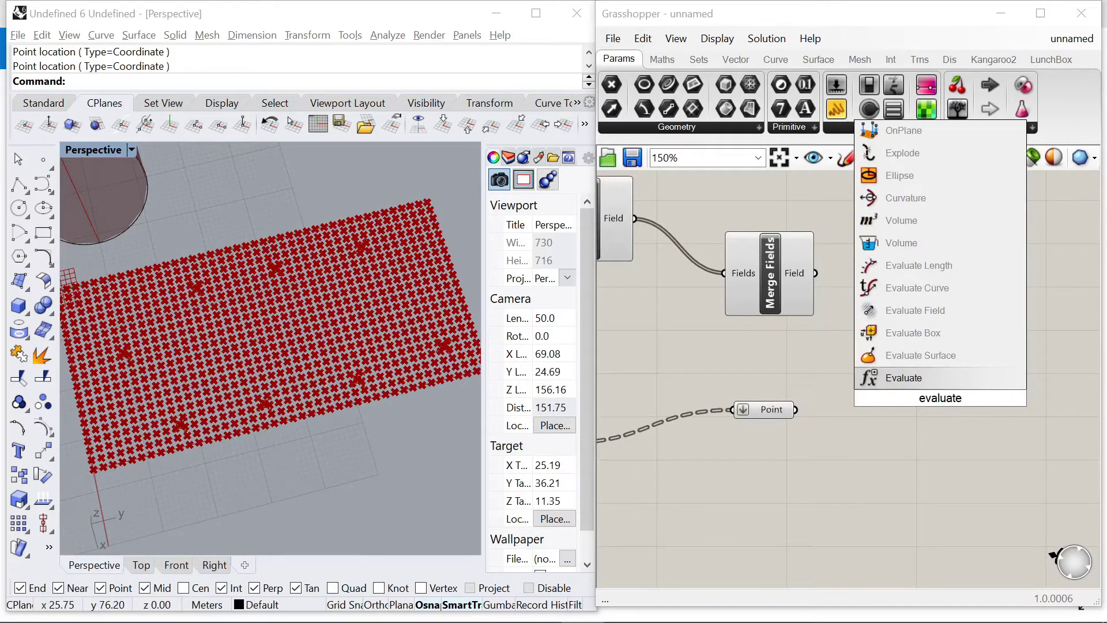
pyautogui.write(' field')
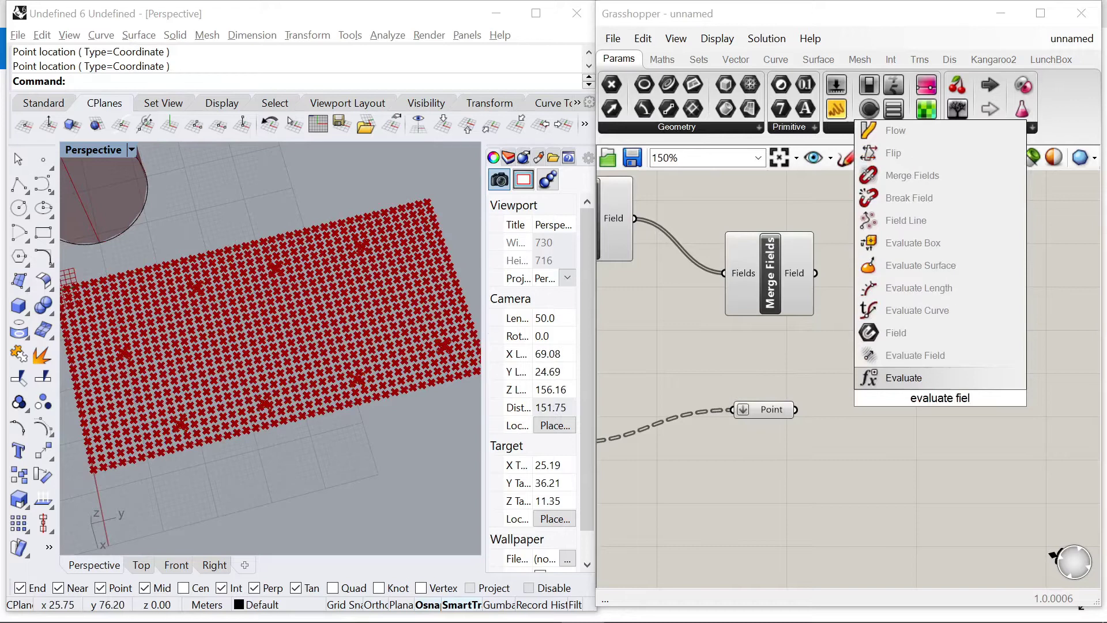
pyautogui.click(897, 353)
pyautogui.moveTo(909, 379); pyautogui.dragTo(914, 322)
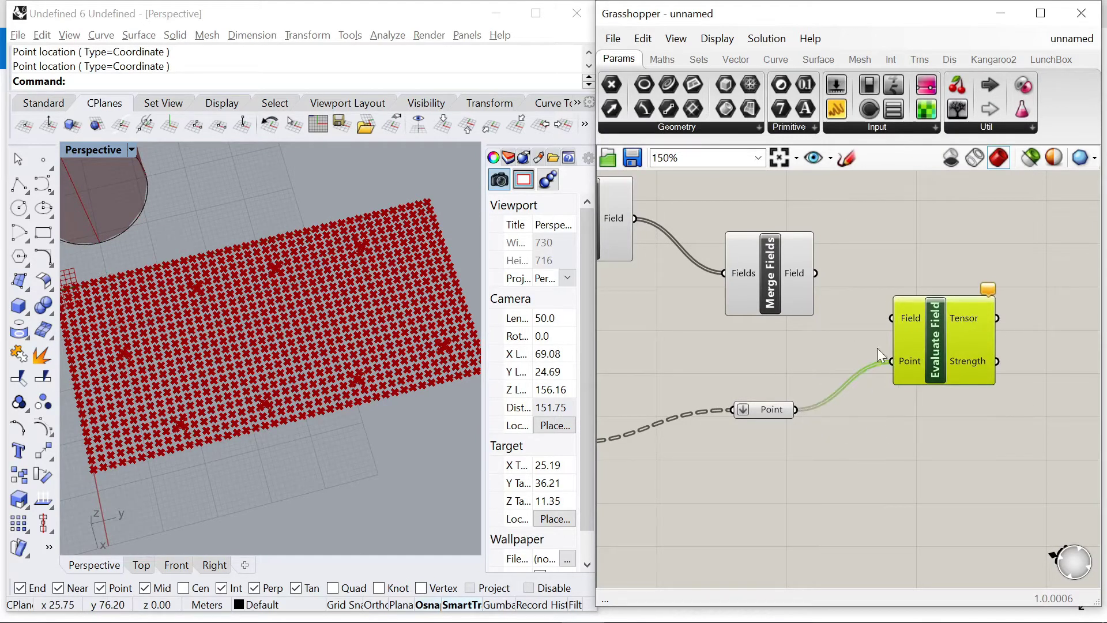
pyautogui.scroll(-5, 836, 268)
pyautogui.scroll(5, 796, 352)
pyautogui.click(765, 346)
# Add a Move component, feeding the flattened points to Geometry and the Tensor output of Evaluate Field to Motion
pyautogui.scroll(-1, 836, 369)
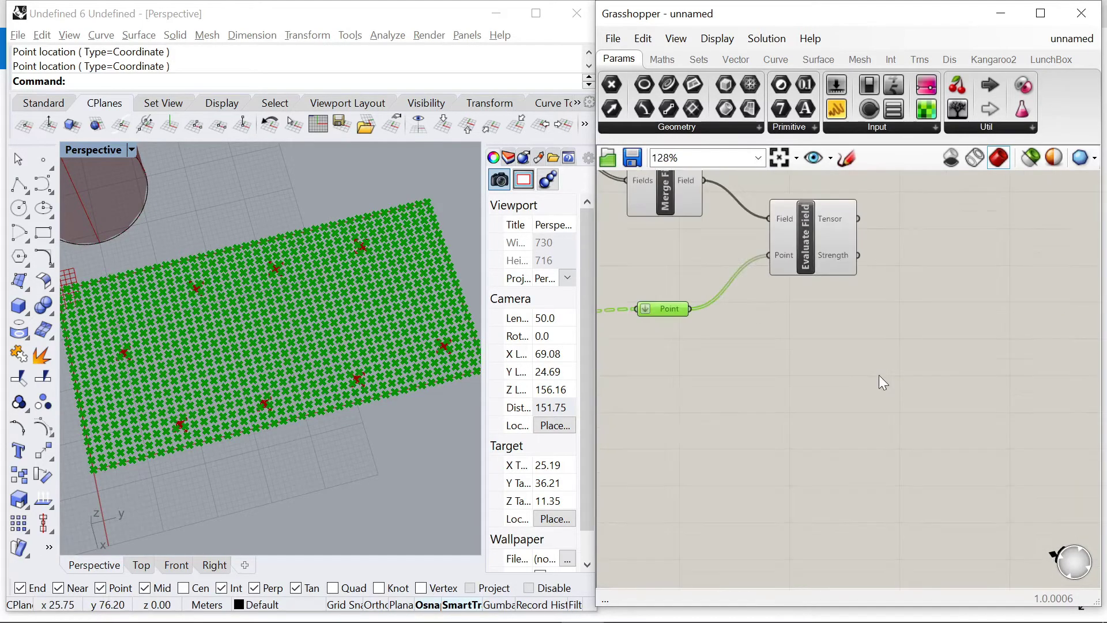
pyautogui.doubleClick(879, 375)
pyautogui.write('move')
pyautogui.press('Return')
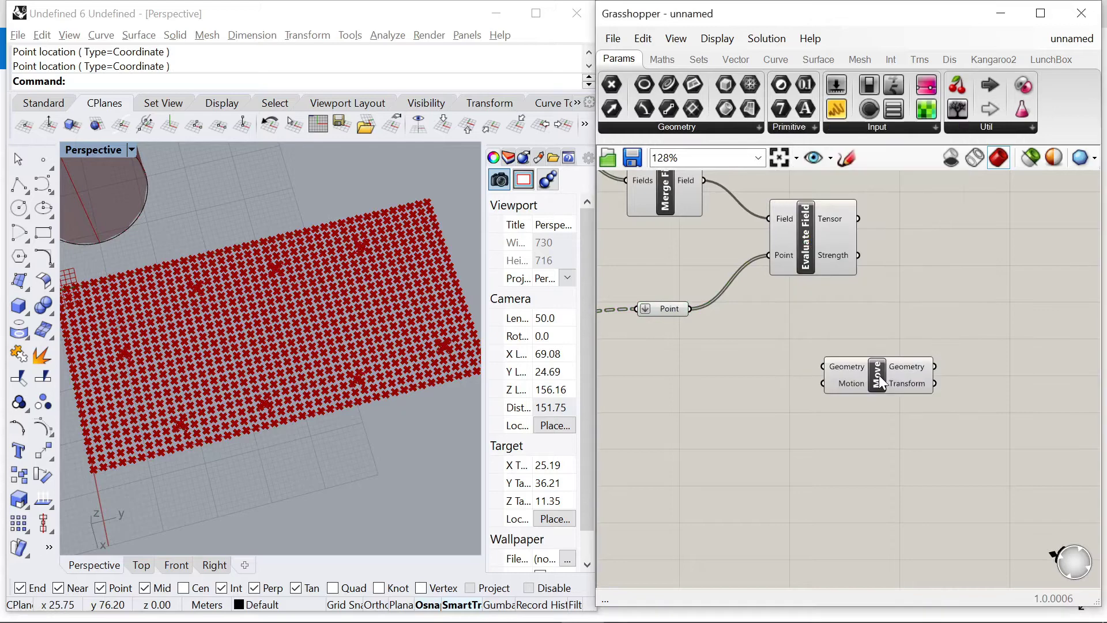
pyautogui.moveTo(691, 310); pyautogui.dragTo(1026, 321)
pyautogui.scroll(2, 862, 226)
pyautogui.moveTo(855, 212); pyautogui.dragTo(1008, 361)
pyautogui.scroll(5, 193, 285)
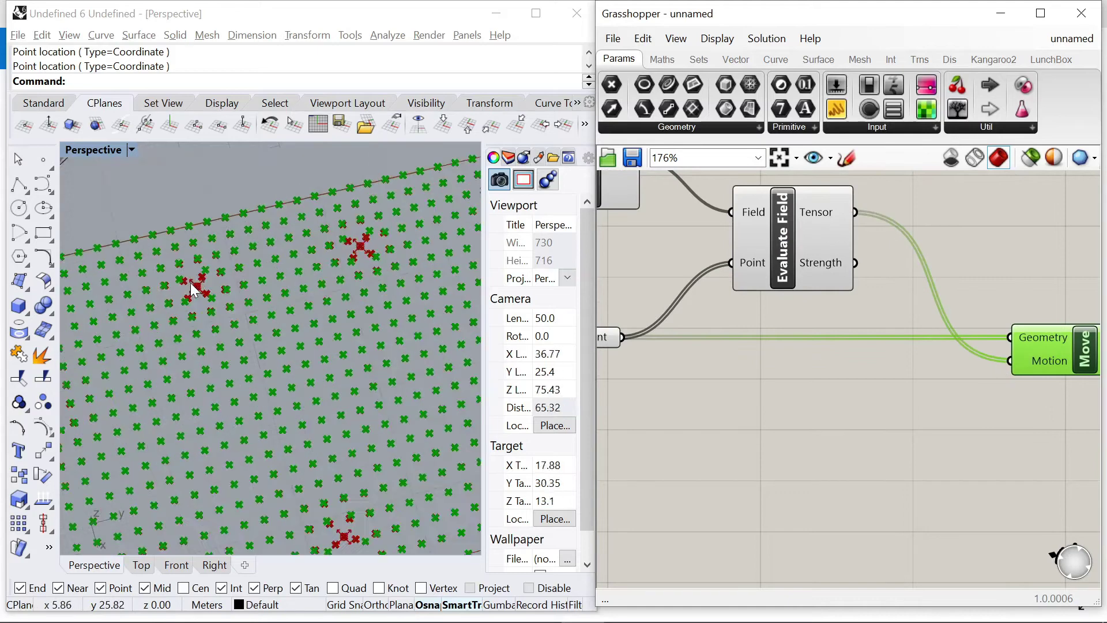
pyautogui.scroll(-5, 879, 389)
pyautogui.moveTo(354, 333); pyautogui.dragTo(261, 306, button='right')
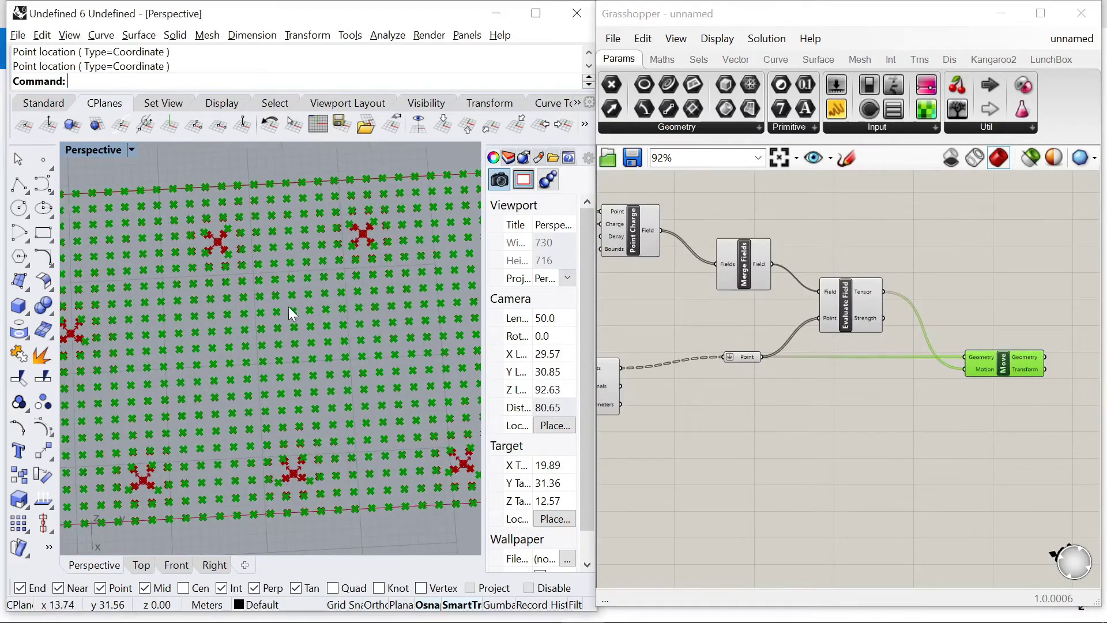
# Turn off the preview of the flattened Point parameter and the Divide Surface component
pyautogui.scroll(1, 797, 320)
pyautogui.scroll(4, 767, 331)
pyautogui.click(762, 361)
pyautogui.middleClick(773, 320)
pyautogui.click(783, 338)
pyautogui.click(731, 321)
pyautogui.scroll(-5, 721, 326)
pyautogui.scroll(4, 715, 330)
pyautogui.click(711, 323)
pyautogui.middleClick(702, 241)
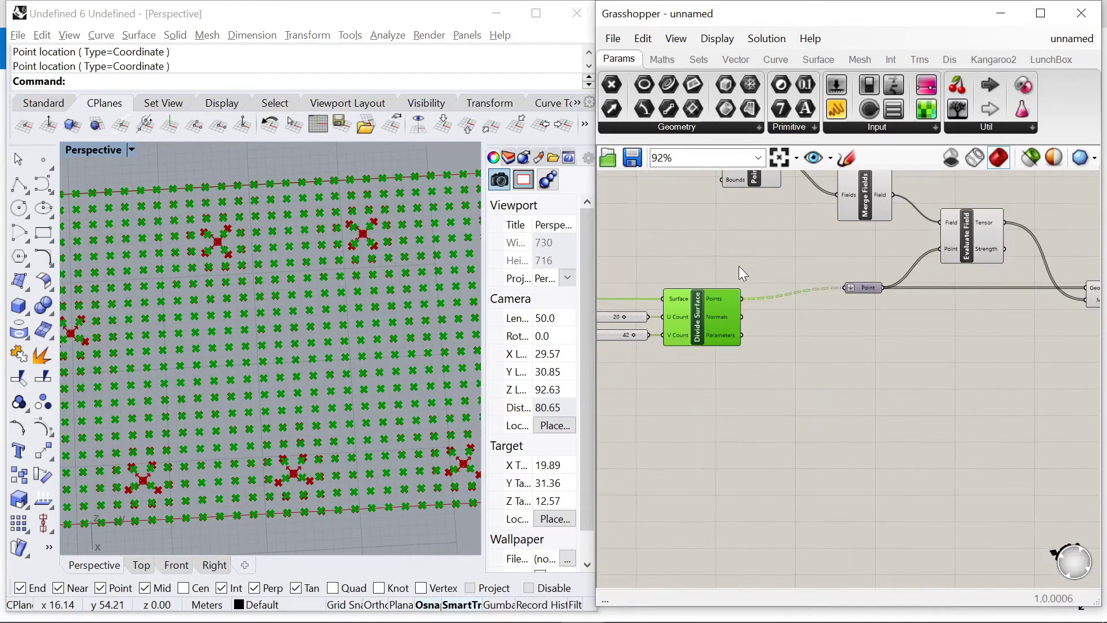
pyautogui.click(739, 265)
pyautogui.click(686, 257)
# Raise the Charge slider of Point Charge to 2.0
pyautogui.scroll(-5, 829, 260)
pyautogui.scroll(8, 805, 264)
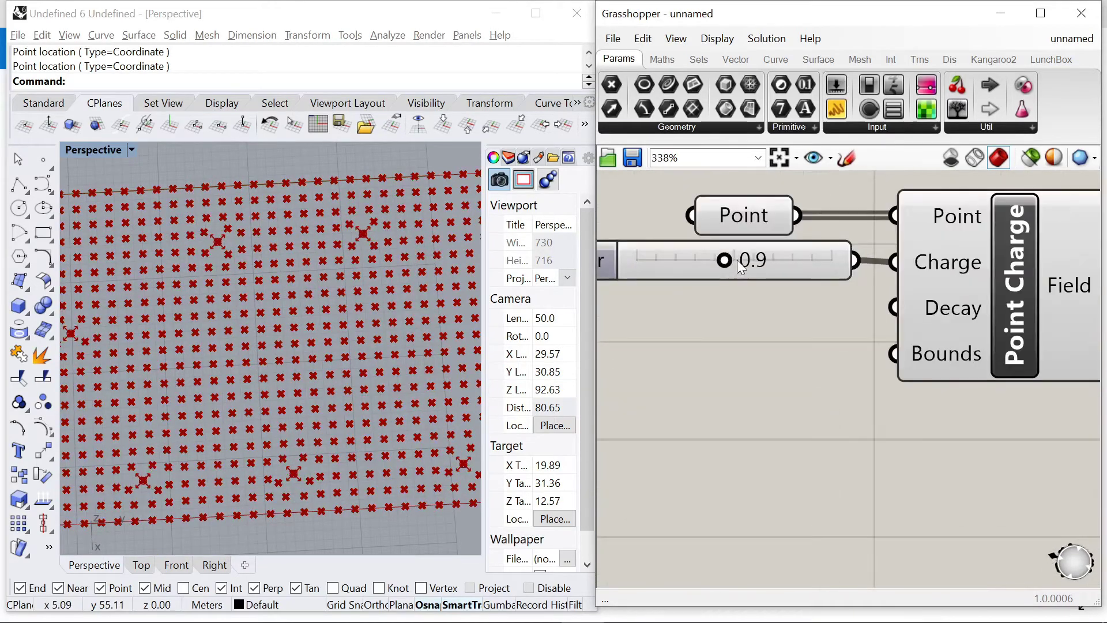
pyautogui.moveTo(724, 267); pyautogui.dragTo(868, 280)
pyautogui.scroll(-5, 331, 299)
pyautogui.scroll(5, 254, 308)
pyautogui.scroll(2, 765, 259)
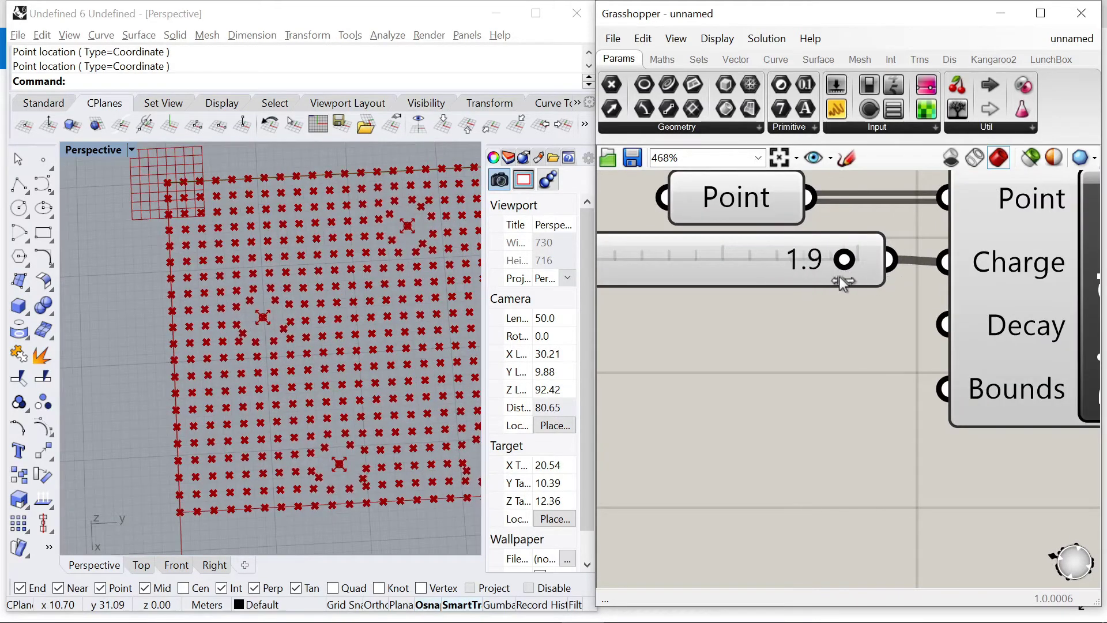
# Add a 0 to 4.0 number slider and connect it to the Decay input of Point Charge
pyautogui.scroll(-1, 857, 286)
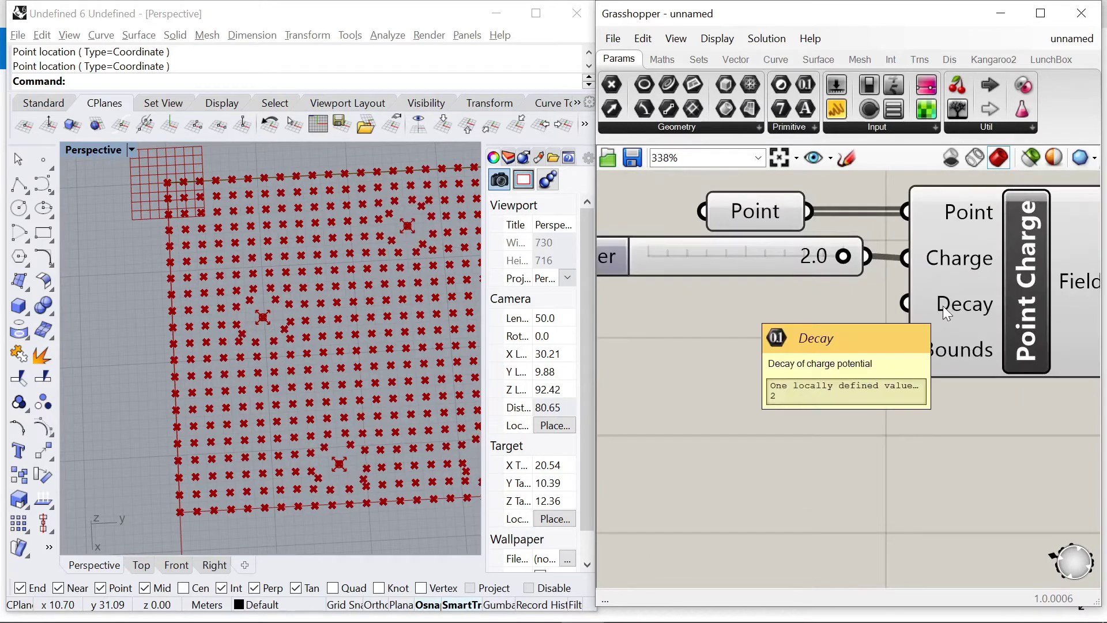
pyautogui.doubleClick(774, 366)
pyautogui.write('0<')
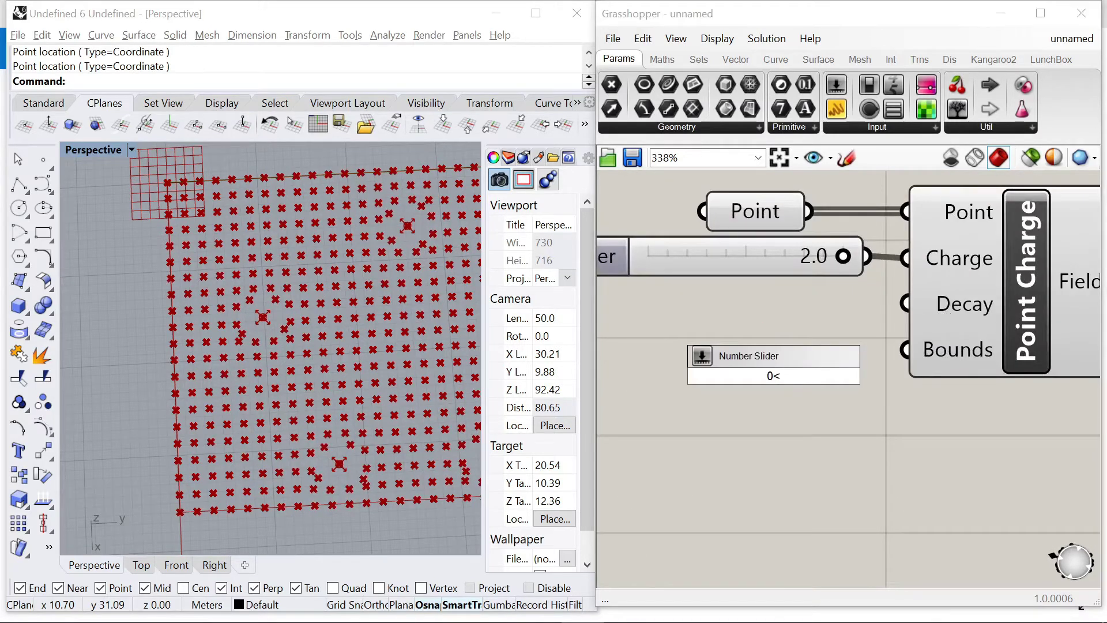
pyautogui.write('4.0')
pyautogui.press('Return')
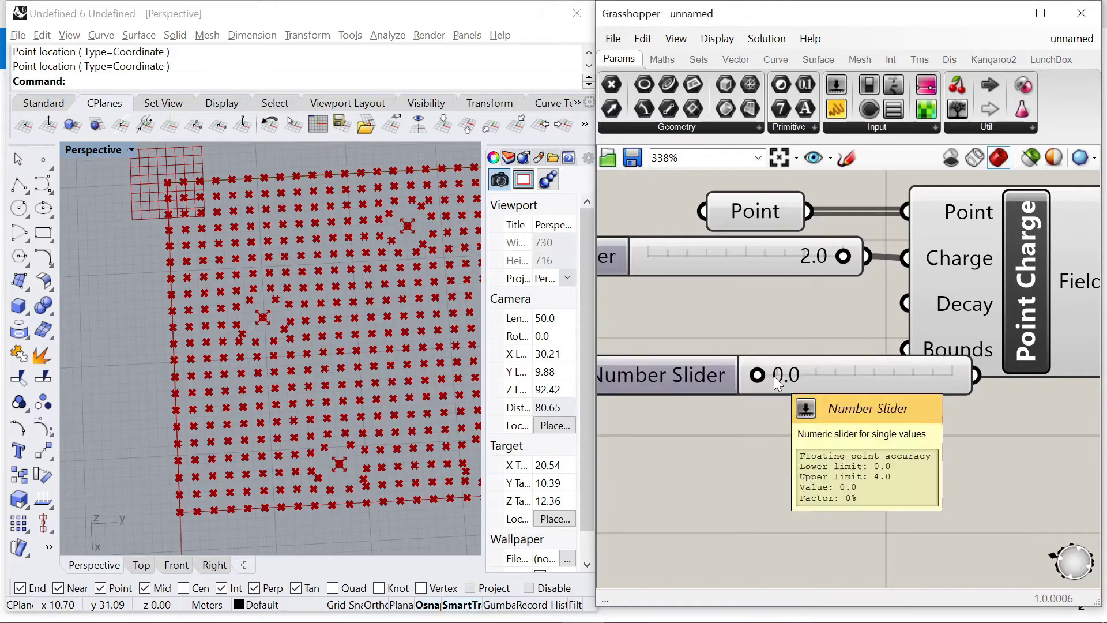
pyautogui.scroll(-3, 774, 376)
pyautogui.moveTo(770, 361); pyautogui.dragTo(698, 321)
pyautogui.scroll(2, 899, 326)
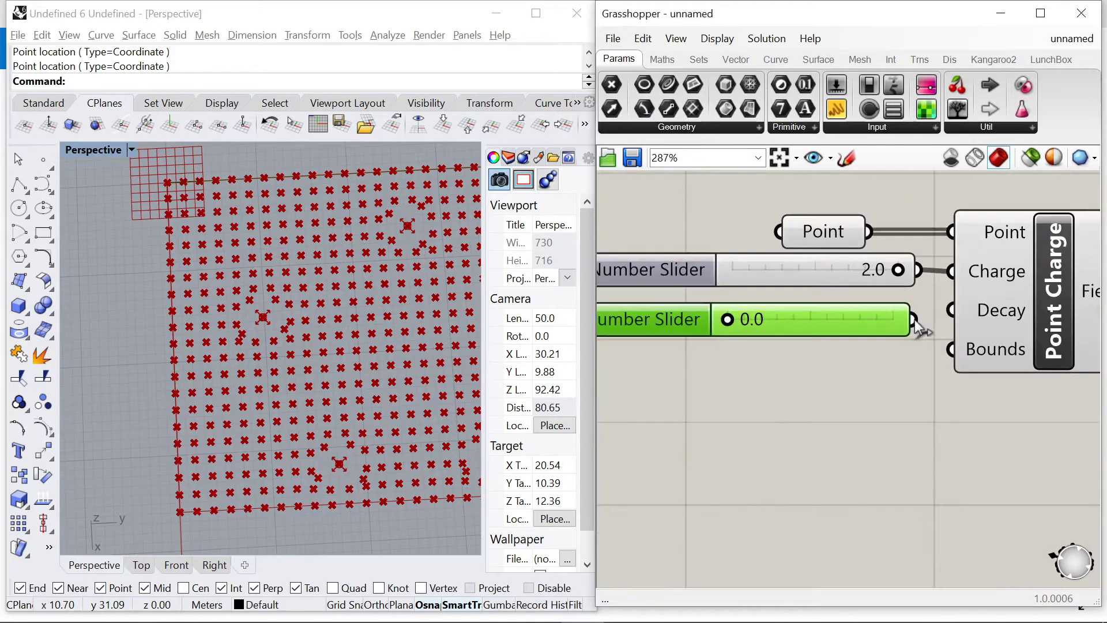
pyautogui.moveTo(914, 321); pyautogui.dragTo(951, 310)
# Set both the Decay slider and the Charge slider of Point Charge to 1.5
pyautogui.moveTo(679, 322); pyautogui.dragTo(791, 336)
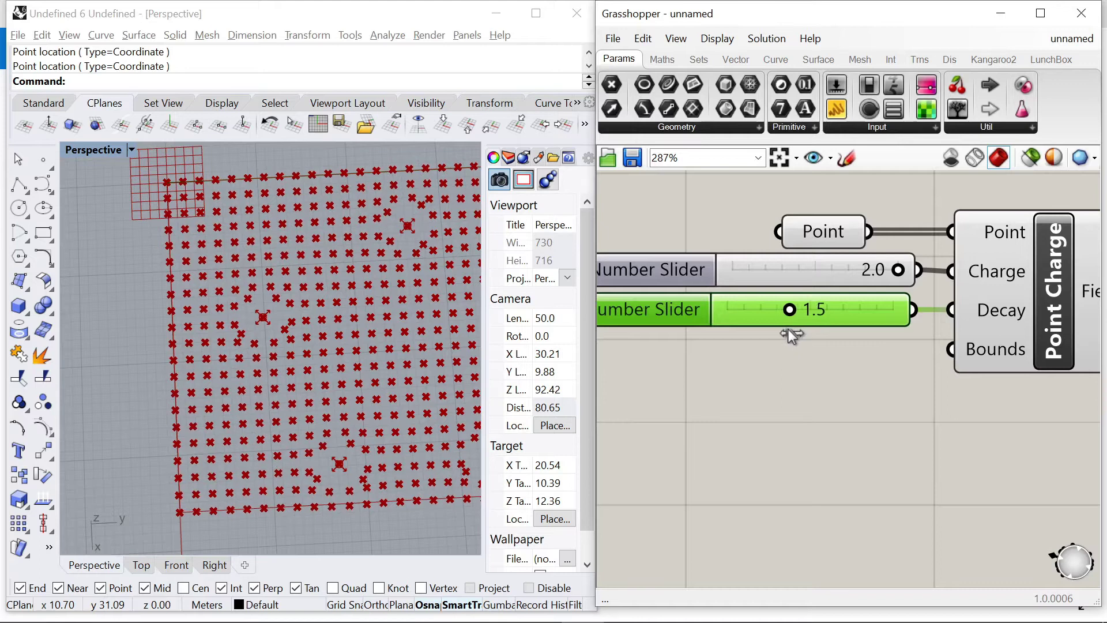
pyautogui.moveTo(899, 274); pyautogui.dragTo(860, 293)
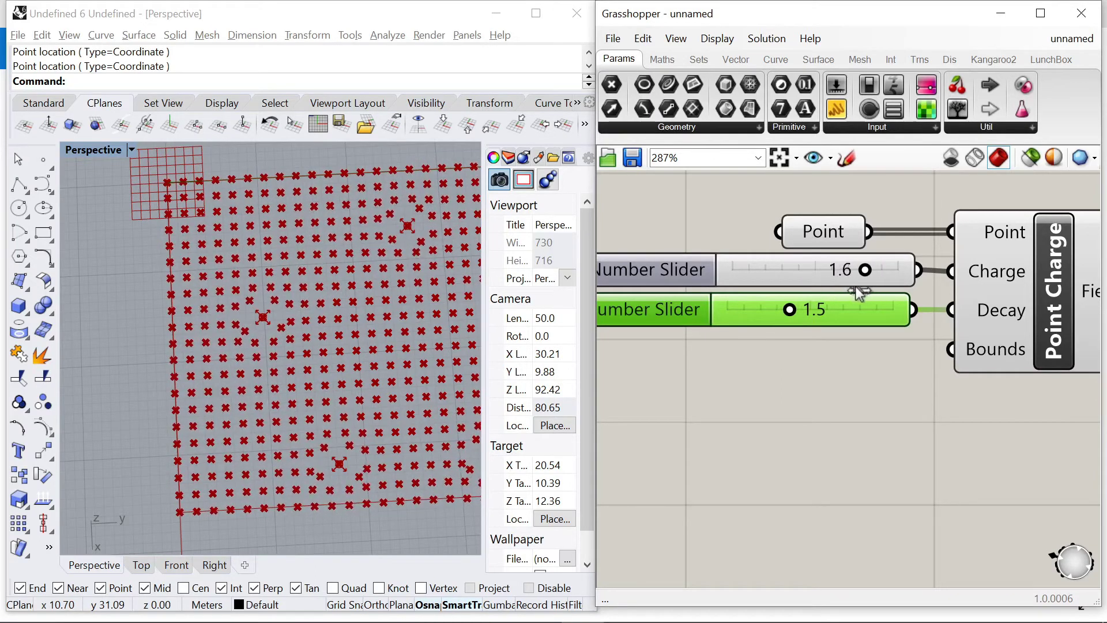
pyautogui.click(835, 362)
# Reposition the Move component farther from Evaluate Field on the canvas
pyautogui.scroll(-10, 751, 240)
pyautogui.scroll(-2, 953, 303)
pyautogui.scroll(8, 881, 288)
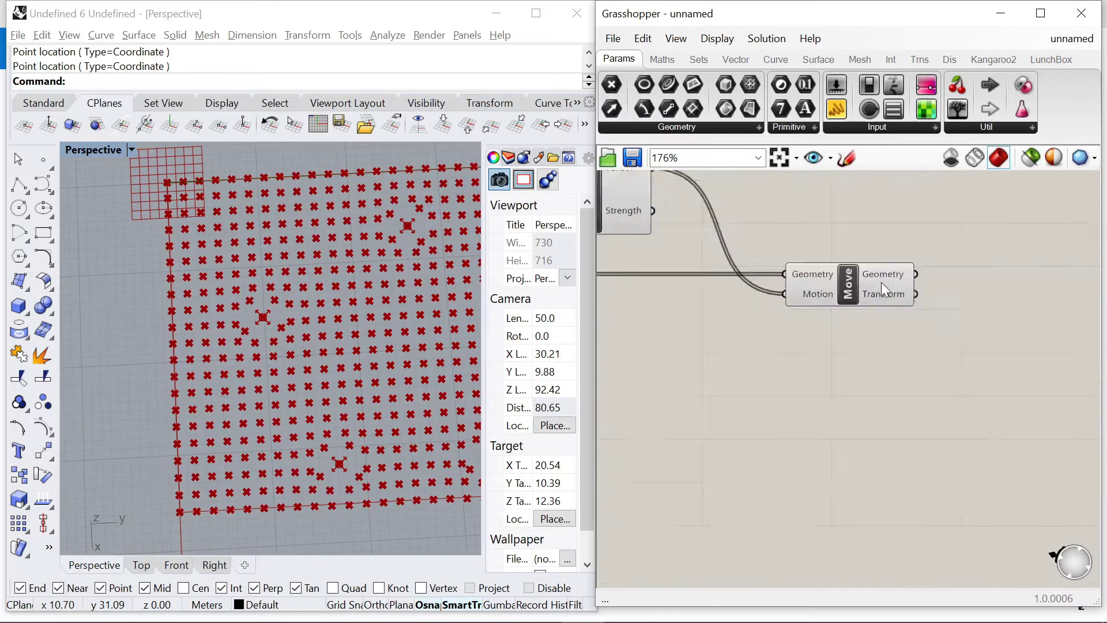
pyautogui.scroll(-3, 881, 282)
pyautogui.moveTo(864, 289); pyautogui.dragTo(916, 291)
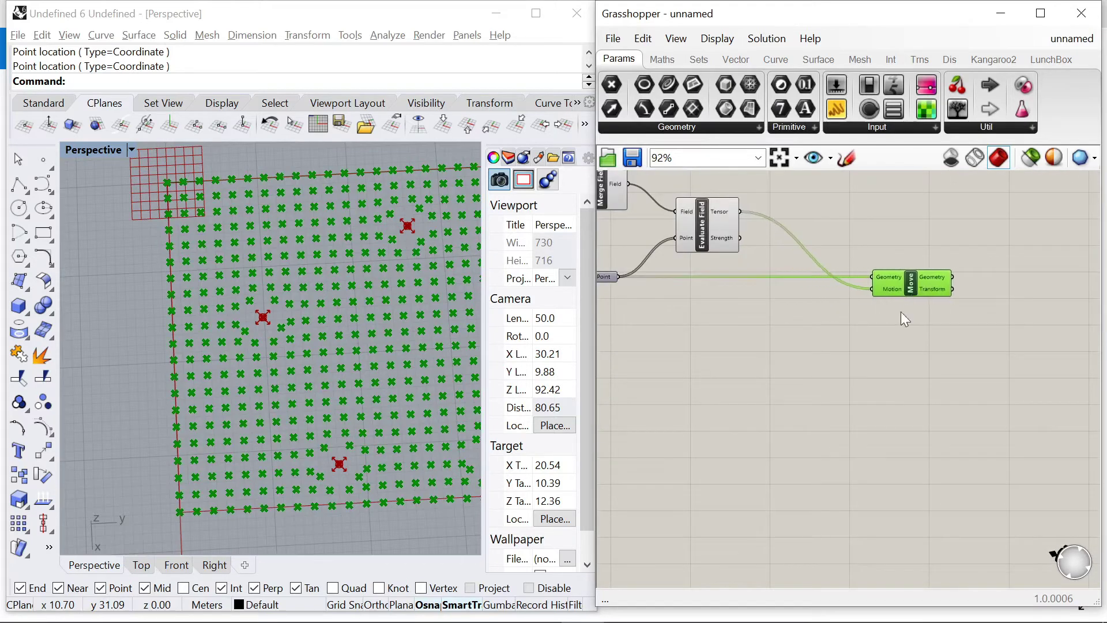
pyautogui.click(900, 311)
pyautogui.scroll(-4, 830, 267)
pyautogui.scroll(6, 646, 207)
pyautogui.scroll(-2, 796, 210)
pyautogui.moveTo(609, 201); pyautogui.dragTo(807, 301)
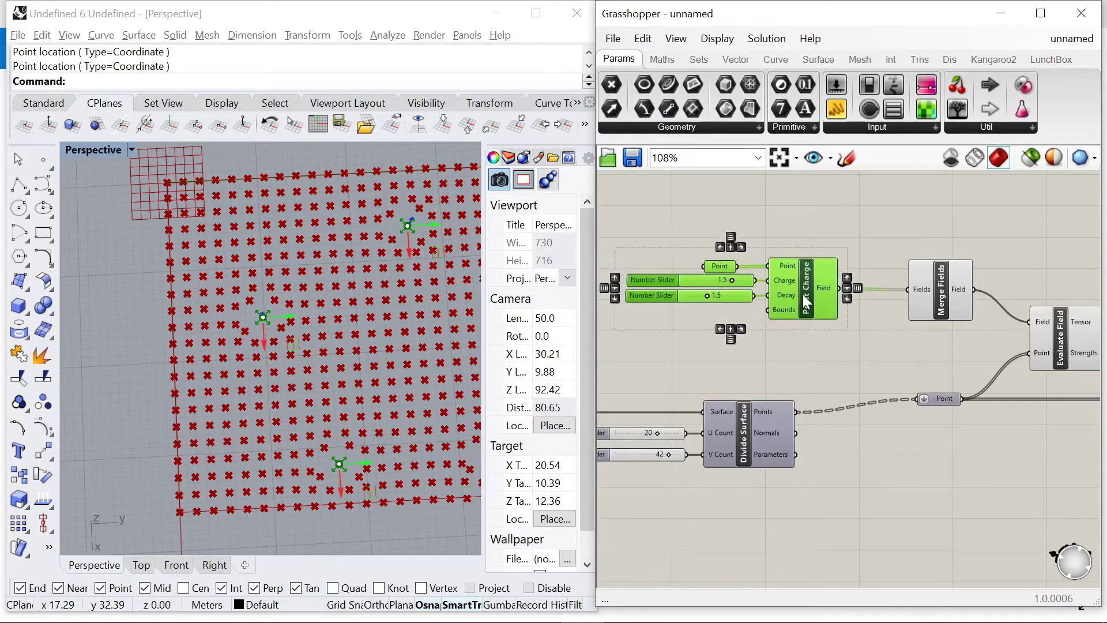
pyautogui.scroll(-3, 806, 301)
pyautogui.click(770, 244)
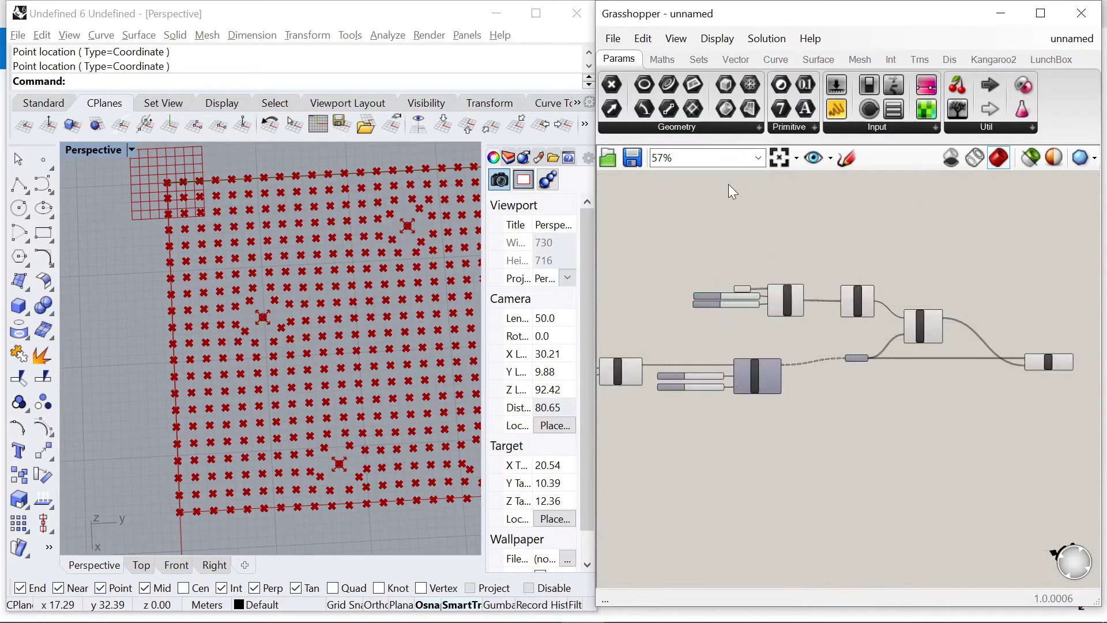
# Add a Line Charge component from the field components in the empty canvas area above Point Charge
pyautogui.click(724, 61)
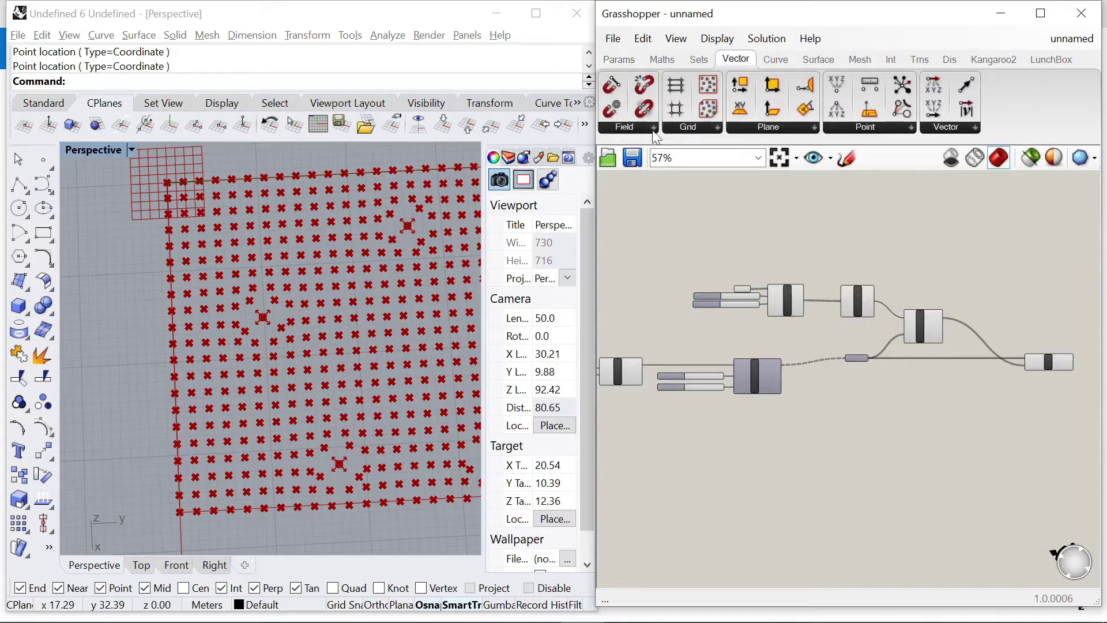
pyautogui.click(651, 127)
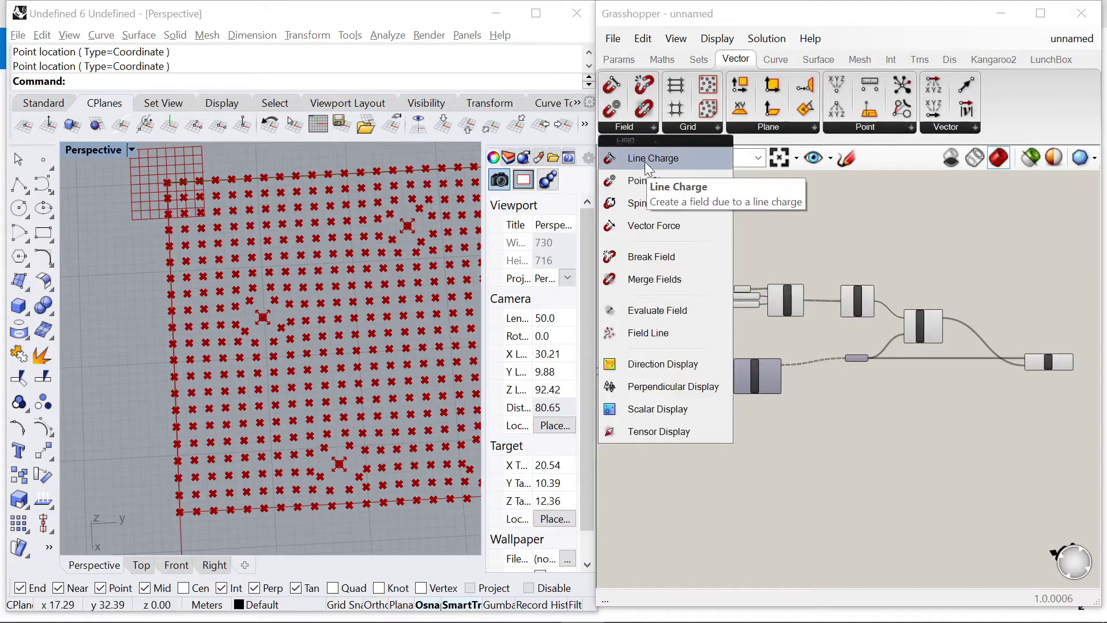
pyautogui.moveTo(645, 161); pyautogui.dragTo(748, 248)
pyautogui.scroll(3, 801, 254)
pyautogui.scroll(2, 801, 254)
pyautogui.click(802, 264)
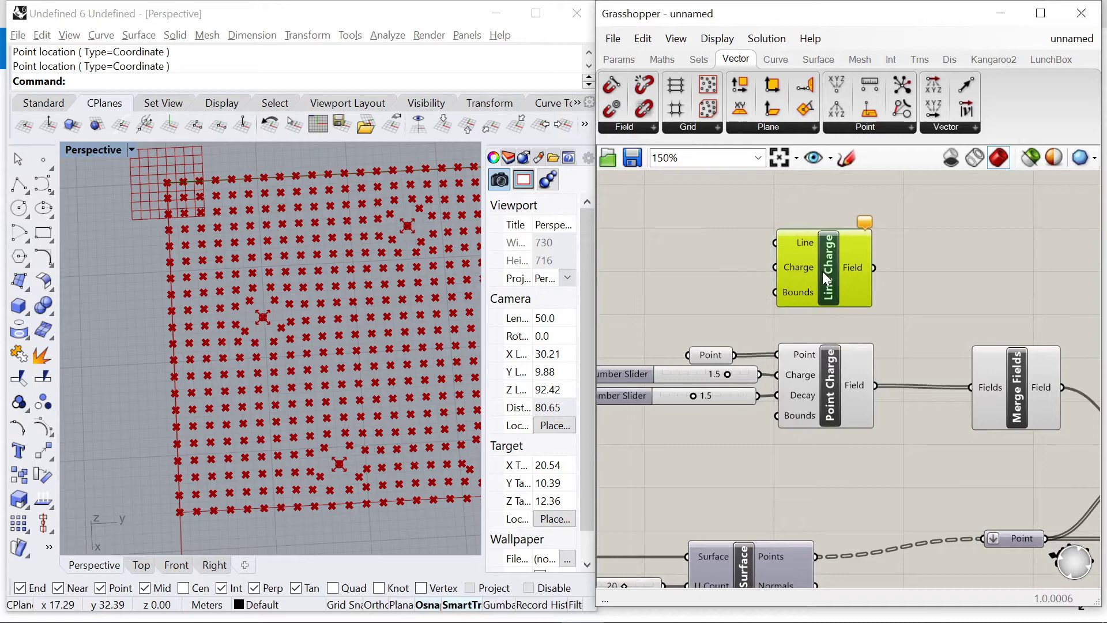
# Add a Line parameter feeding the Line input of Line Charge
pyautogui.doubleClick(694, 261)
pyautogui.write('line')
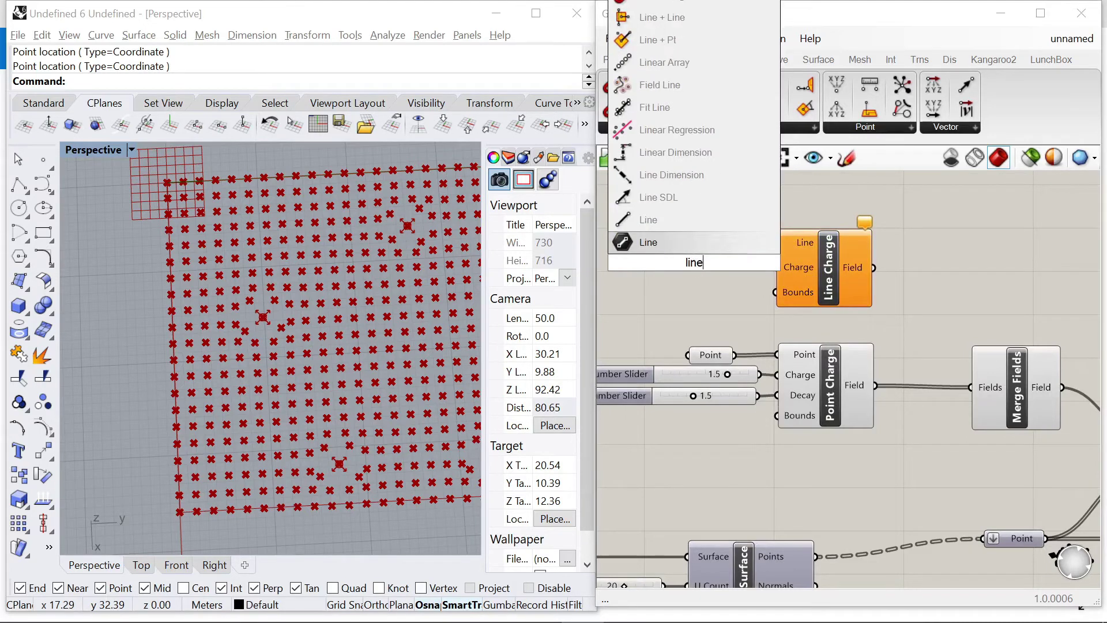
pyautogui.click(662, 241)
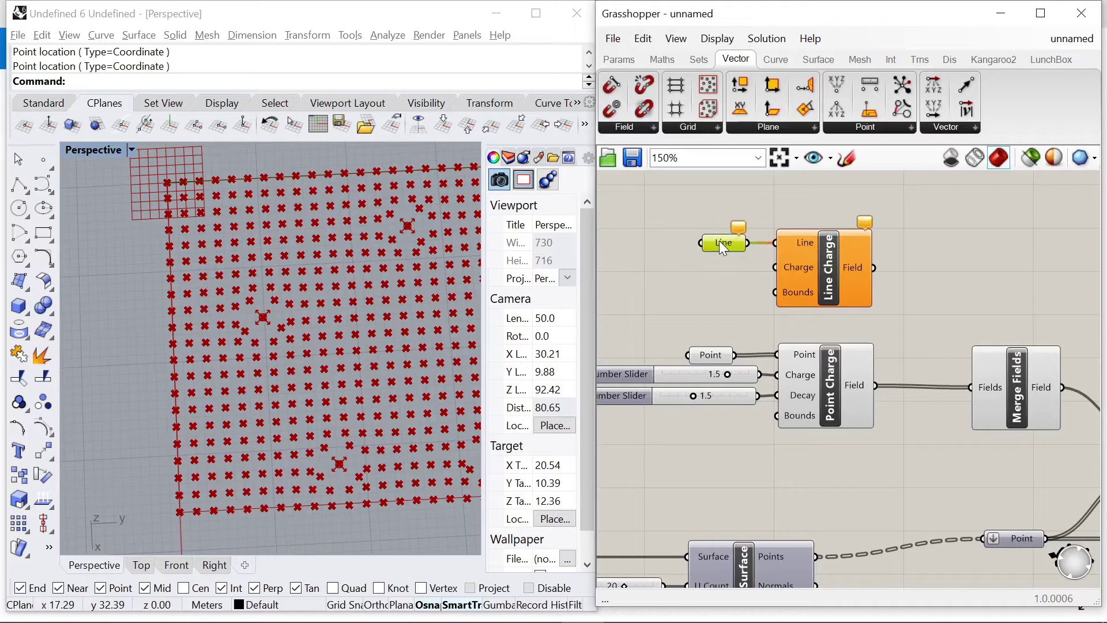
# Assign multiple lines to the Line parameter by drawing short segments across the rectangle's grid between the charge points
pyautogui.rightClick(722, 247)
pyautogui.click(761, 470)
pyautogui.scroll(4, 209, 294)
pyautogui.scroll(-5, 209, 293)
pyautogui.scroll(3, 328, 208)
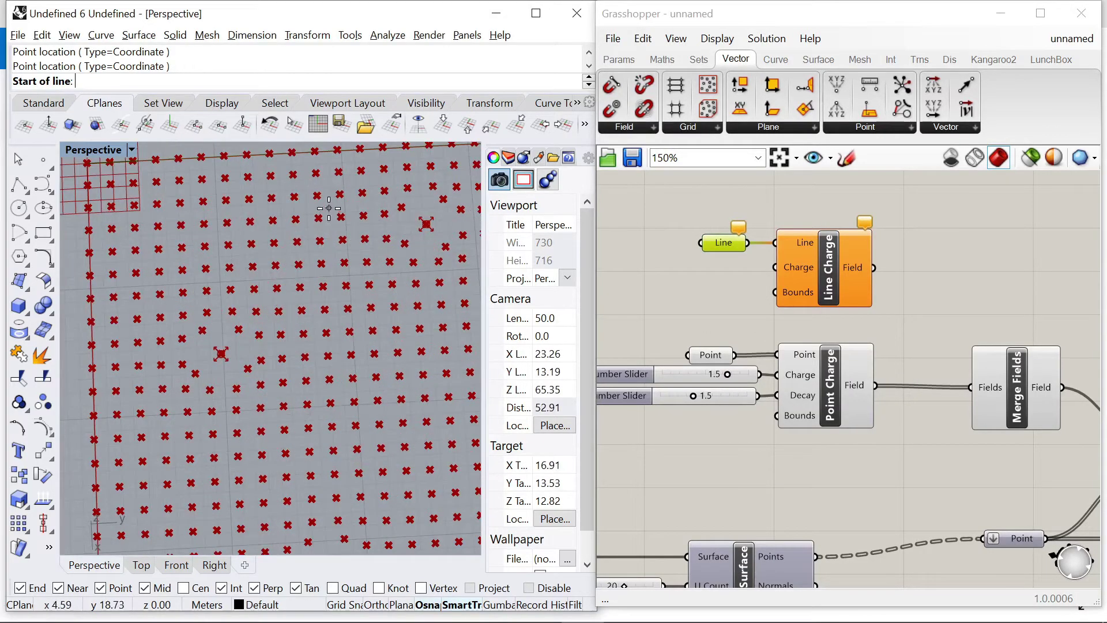
pyautogui.click(320, 281)
pyautogui.click(314, 360)
pyautogui.scroll(-2, 376, 390)
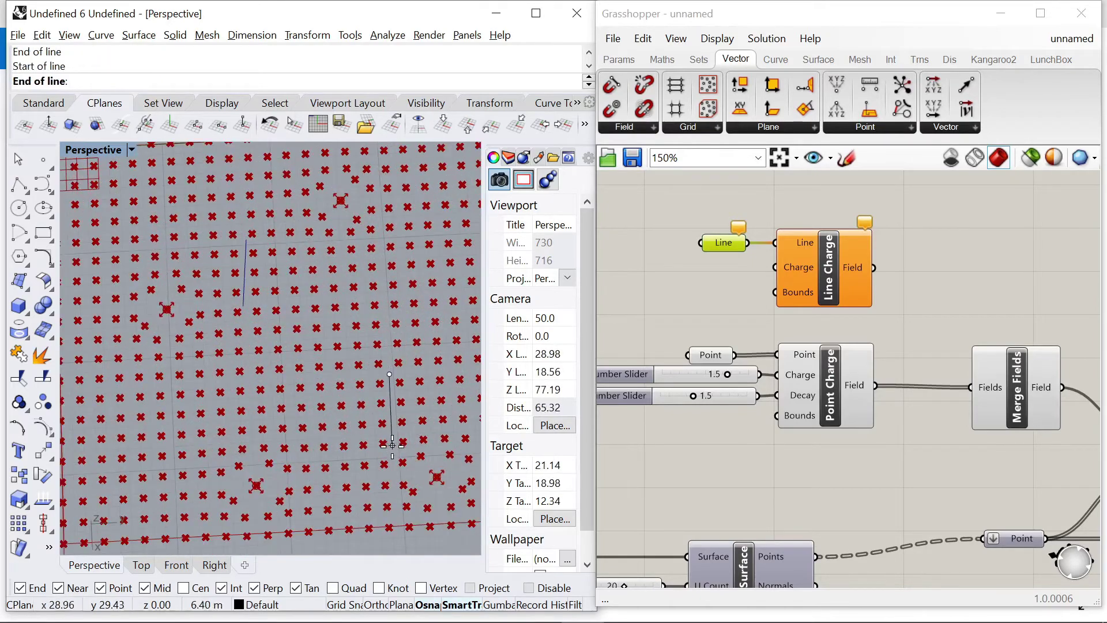
pyautogui.click(392, 445)
pyautogui.scroll(-4, 392, 445)
pyautogui.scroll(3, 397, 340)
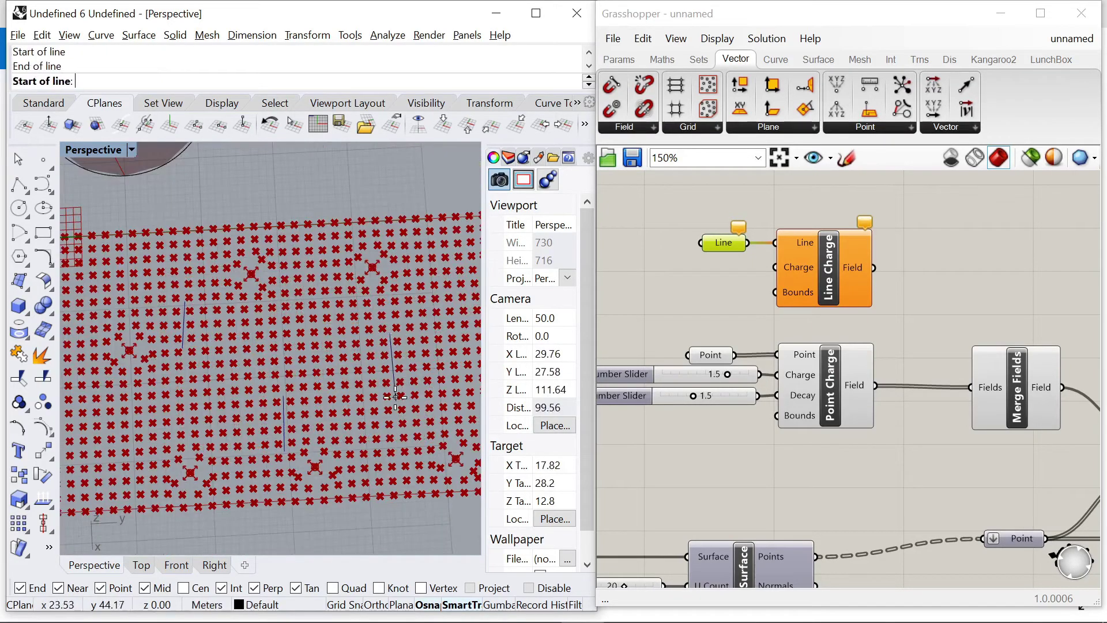
pyautogui.scroll(-3, 395, 397)
pyautogui.click(427, 455)
pyautogui.scroll(-3, 427, 455)
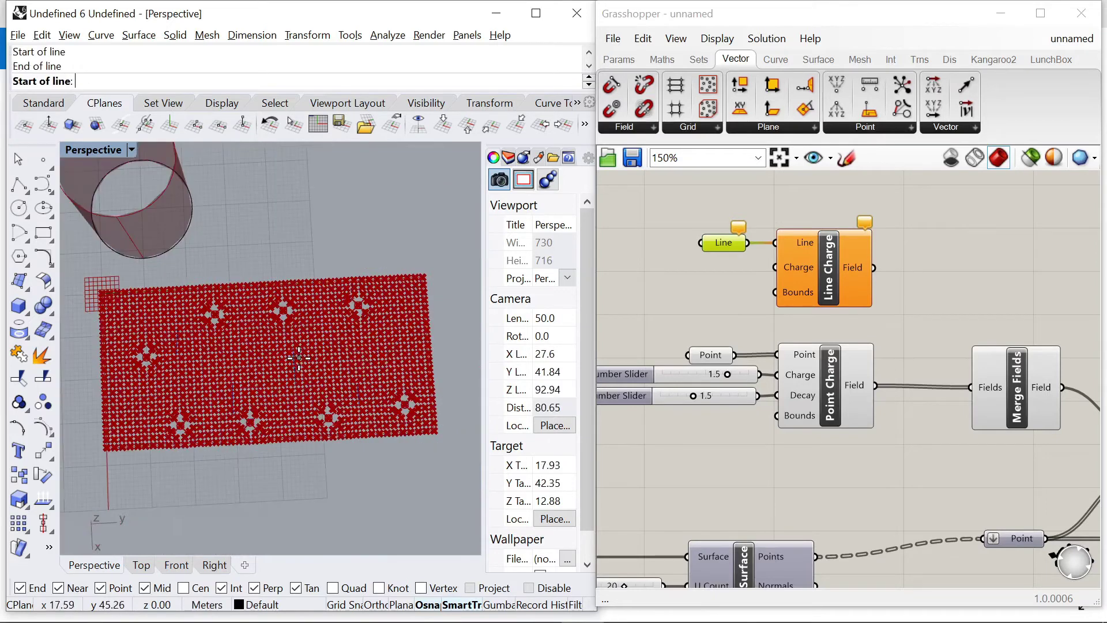
pyautogui.scroll(3, 296, 361)
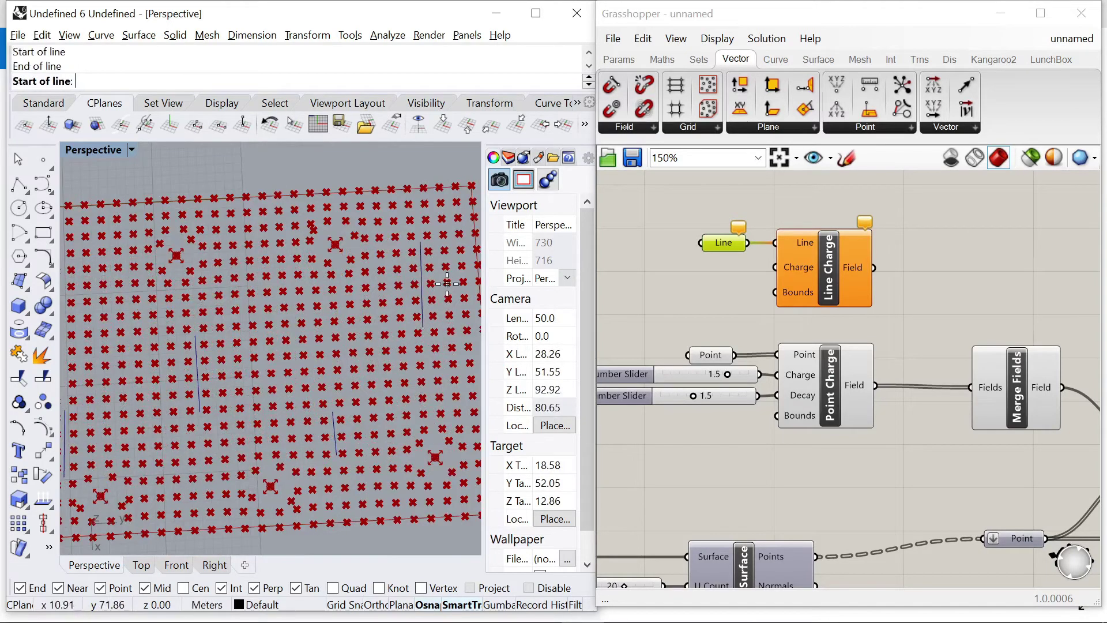
pyautogui.press('Return')
# Connect the Line Charge's Field output to the Merge Fields input alongside the existing point charge field
pyautogui.moveTo(874, 268); pyautogui.dragTo(951, 317)
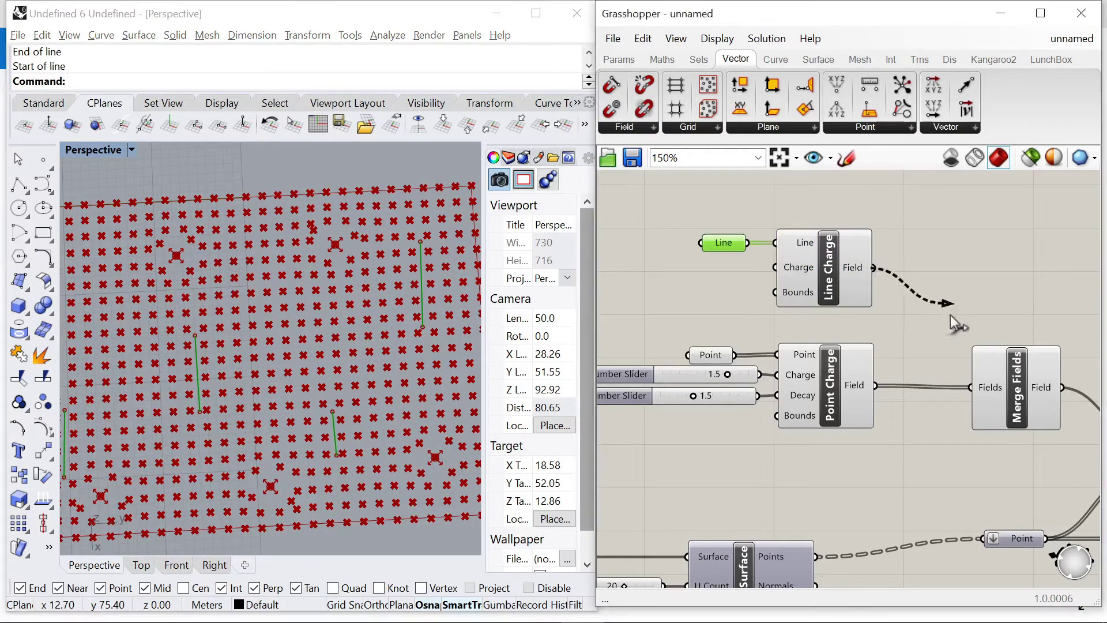
pyautogui.moveTo(967, 394); pyautogui.dragTo(970, 386)
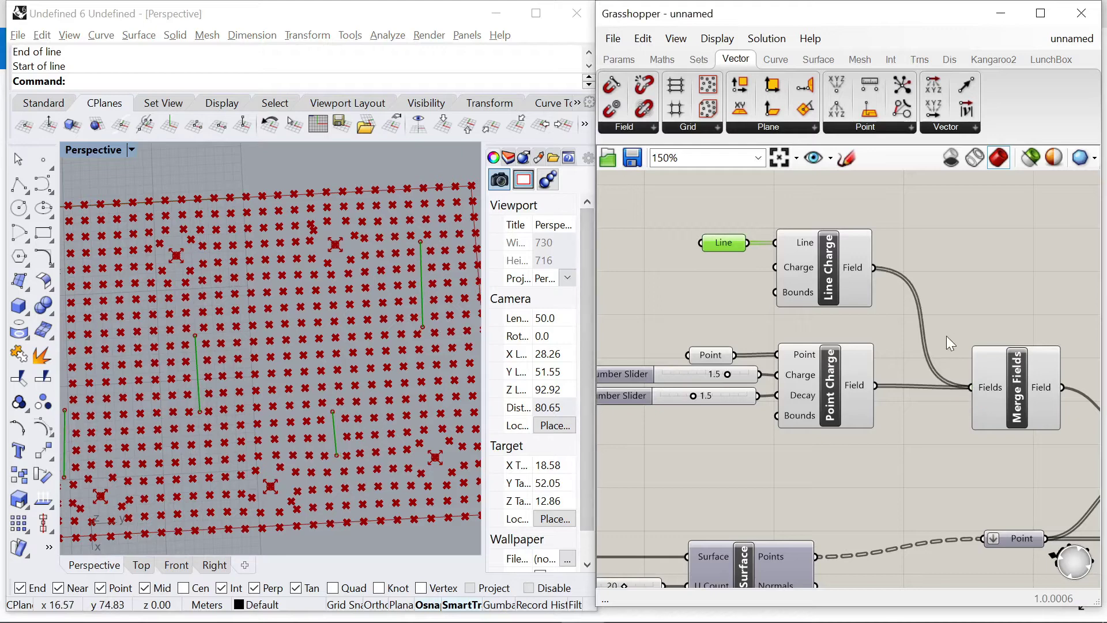
pyautogui.scroll(-2, 424, 282)
pyautogui.scroll(-1, 235, 330)
pyautogui.scroll(2, 281, 332)
pyautogui.scroll(2, 999, 411)
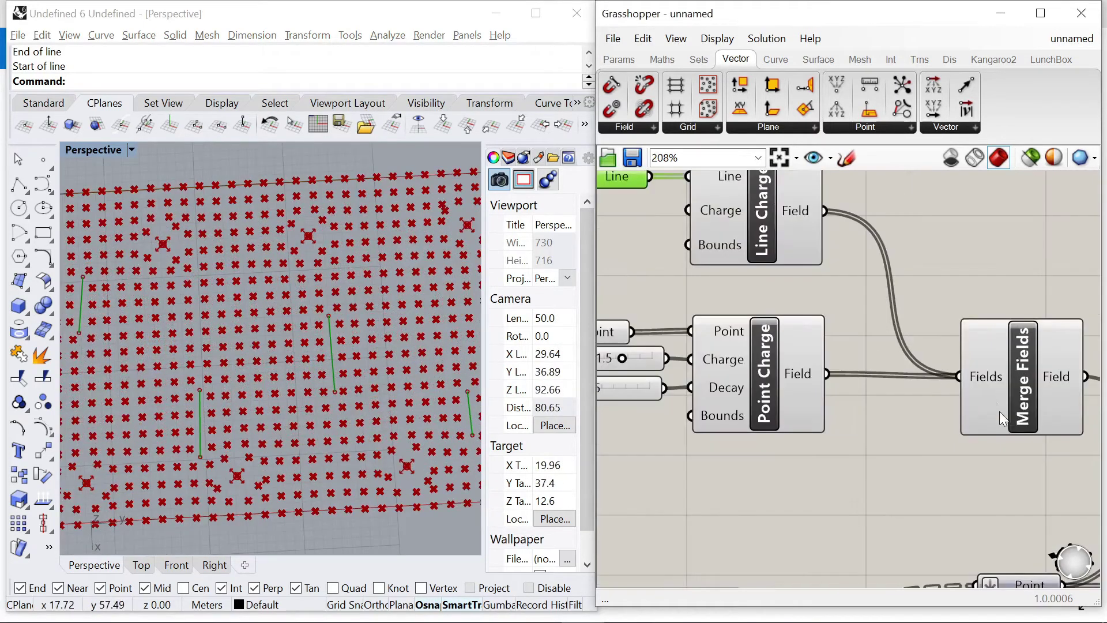
# Flatten the Fields input of the Merge Fields component
pyautogui.rightClick(980, 379)
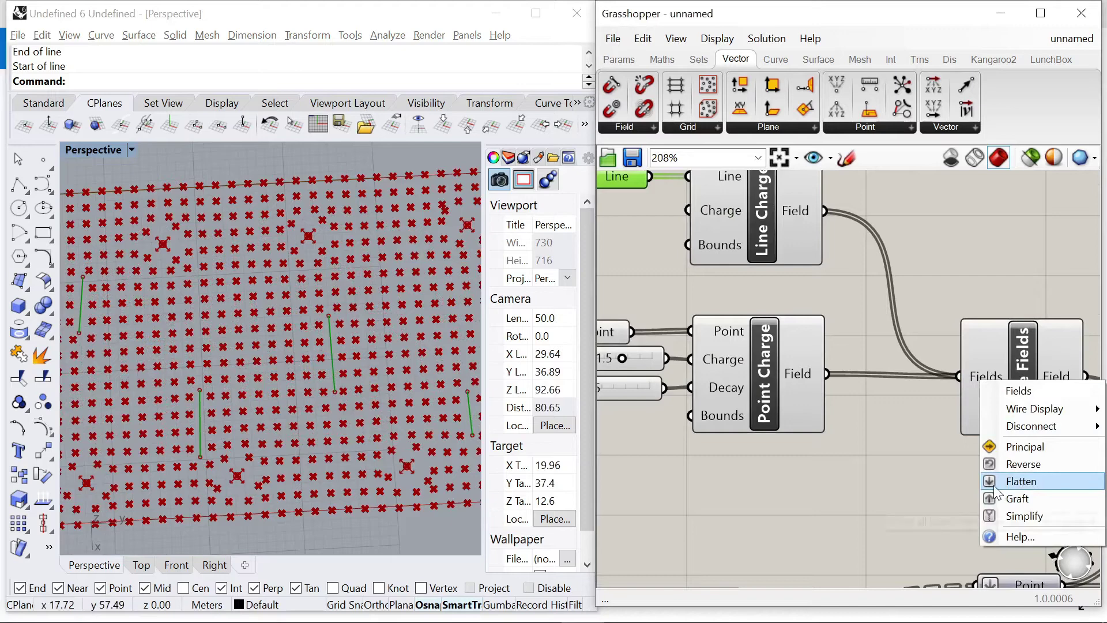
pyautogui.click(1018, 483)
pyautogui.click(970, 316)
pyautogui.scroll(-3, 977, 325)
pyautogui.scroll(2, 767, 252)
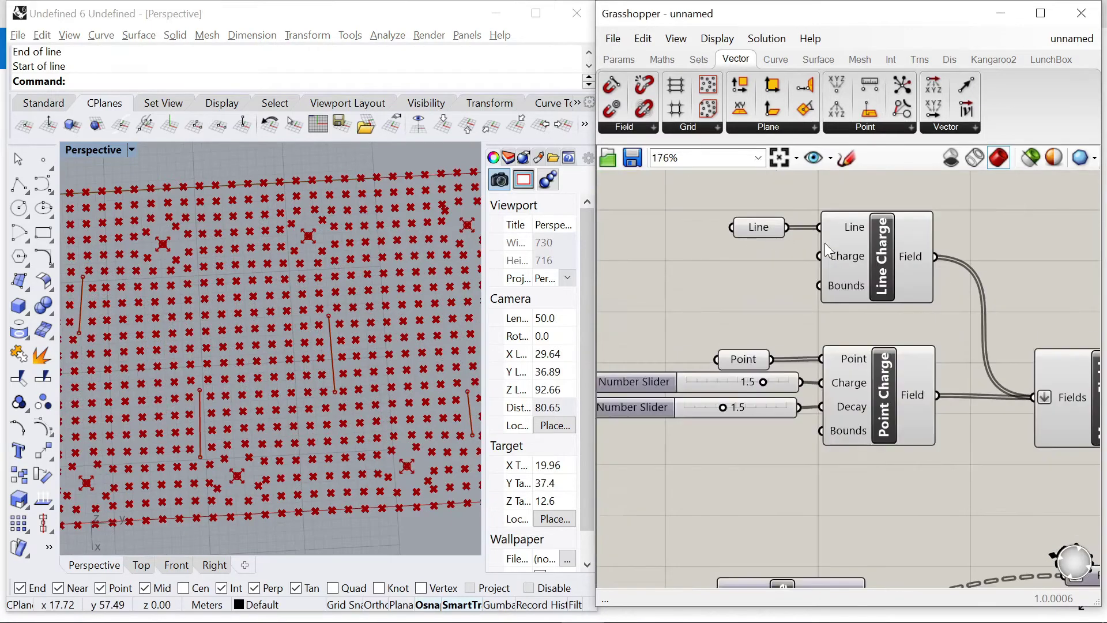
# Add a number slider with one decimal, connect it to the Line Charge's Charge input and set it to 3.0
pyautogui.doubleClick(717, 286)
pyautogui.write('0')
pyautogui.press('Return')
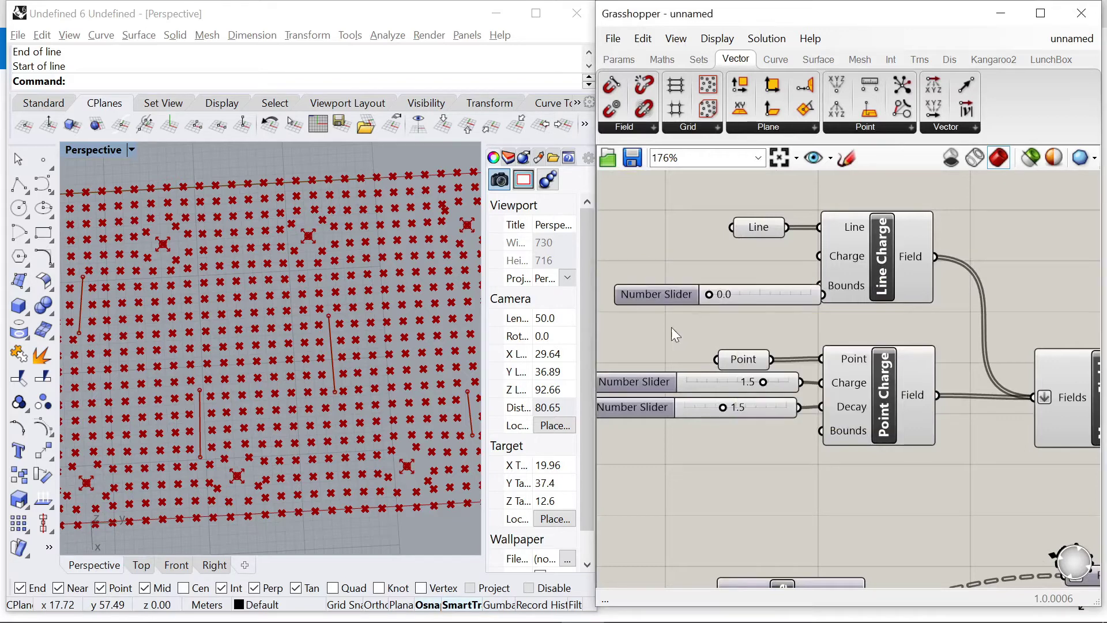
pyautogui.scroll(-1, 708, 303)
pyautogui.moveTo(708, 300); pyautogui.dragTo(717, 257)
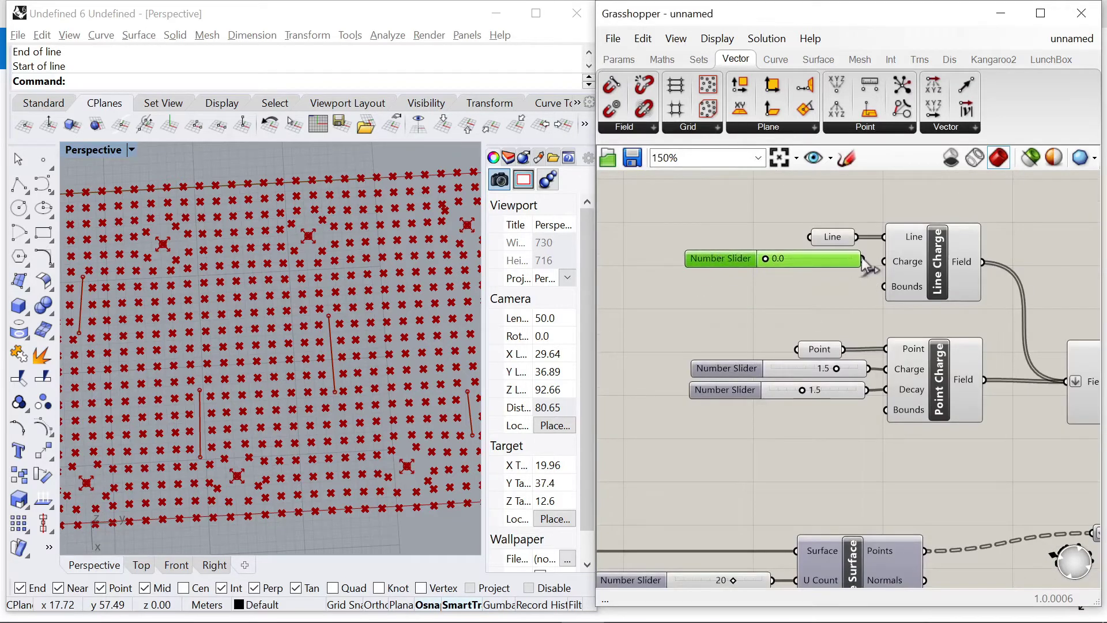
pyautogui.moveTo(864, 259); pyautogui.dragTo(884, 261)
pyautogui.moveTo(771, 261); pyautogui.dragTo(873, 276)
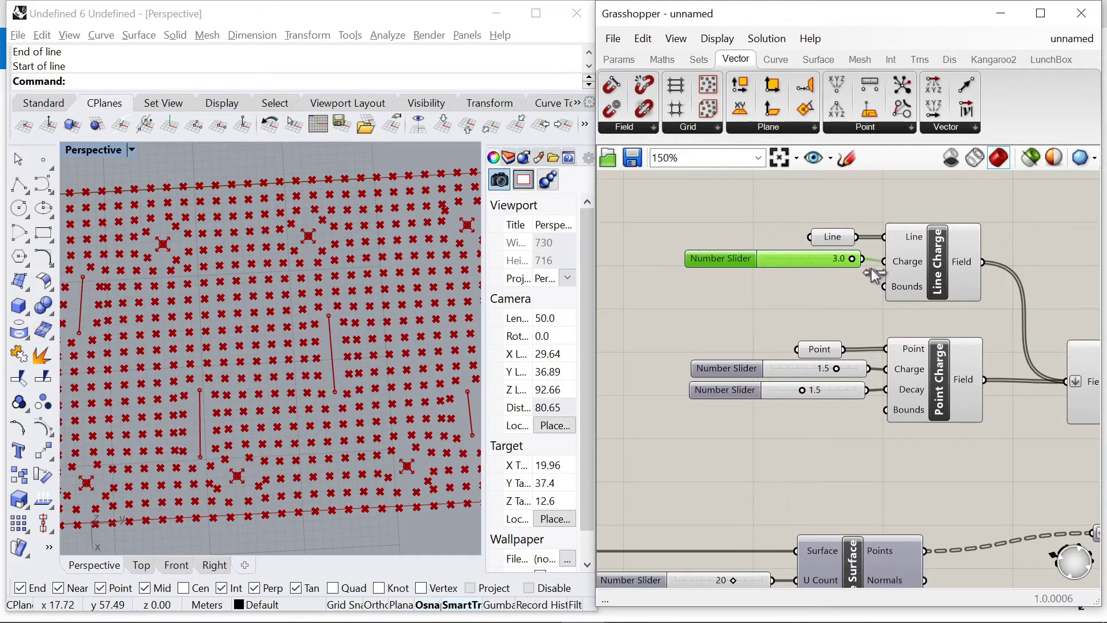
pyautogui.click(819, 312)
# Examine how the grid points are displaced around the charge lines and charge points in the model view
pyautogui.scroll(-8, 313, 291)
pyautogui.scroll(8, 176, 310)
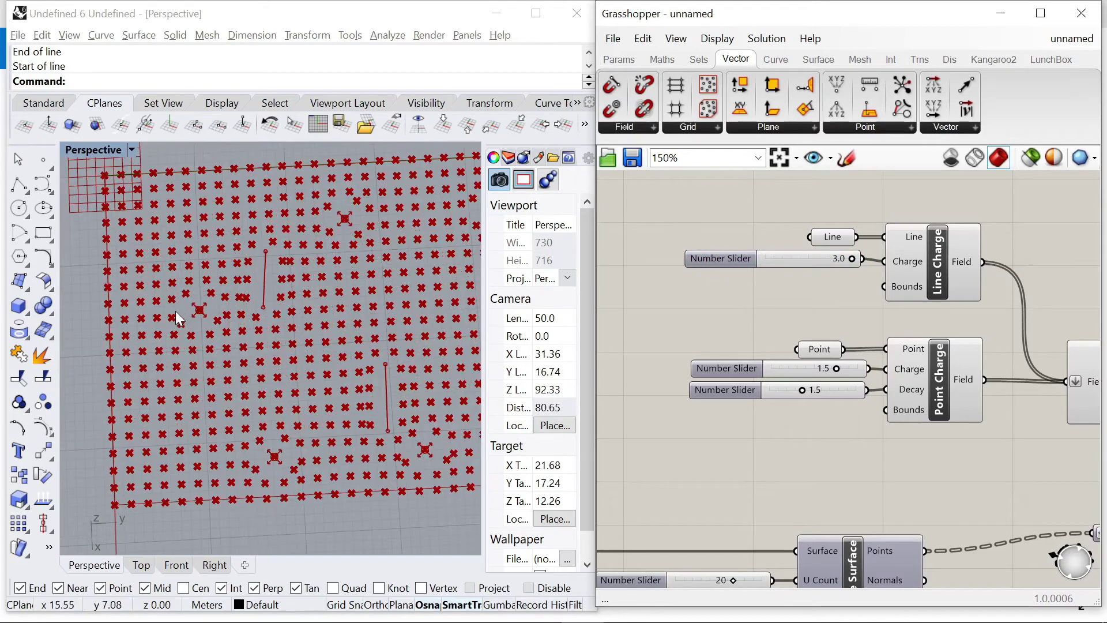
pyautogui.scroll(4, 197, 307)
pyautogui.scroll(-8, 769, 258)
pyautogui.scroll(6, 870, 266)
pyautogui.scroll(-4, 770, 241)
pyautogui.scroll(6, 999, 335)
pyautogui.scroll(-1, 970, 336)
# Raise the maximum of the Point Charge's Charge slider to 4.0 and set its charge to 3.8 and decay to 3.0
pyautogui.moveTo(961, 344); pyautogui.dragTo(1003, 343)
pyautogui.click(906, 273)
pyautogui.scroll(-3, 905, 273)
pyautogui.scroll(5, 846, 229)
pyautogui.doubleClick(665, 278)
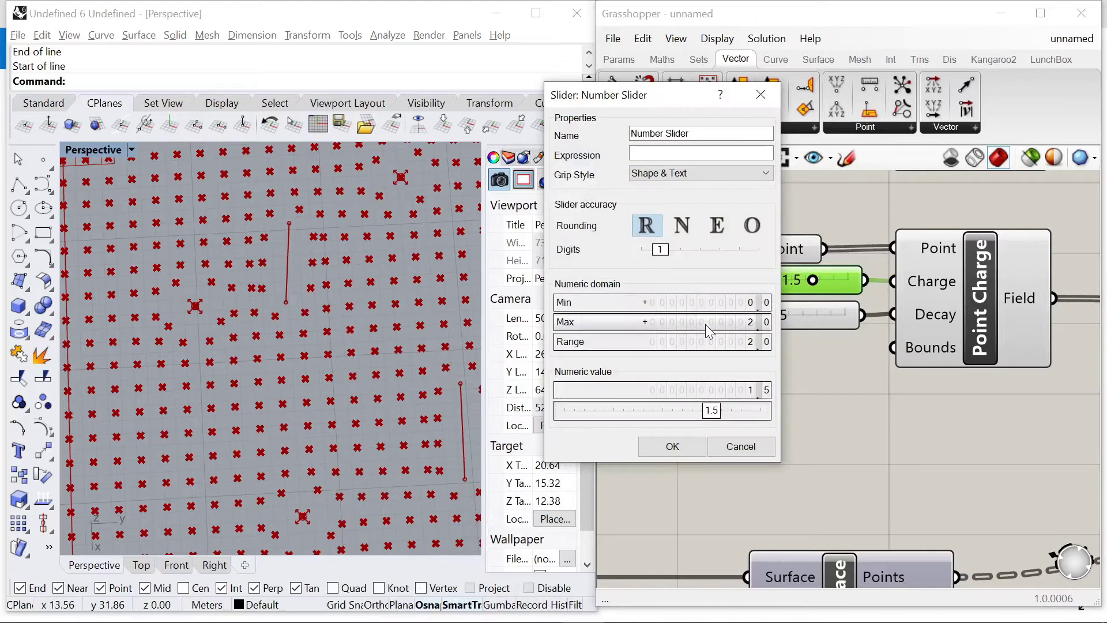
pyautogui.doubleClick(705, 324)
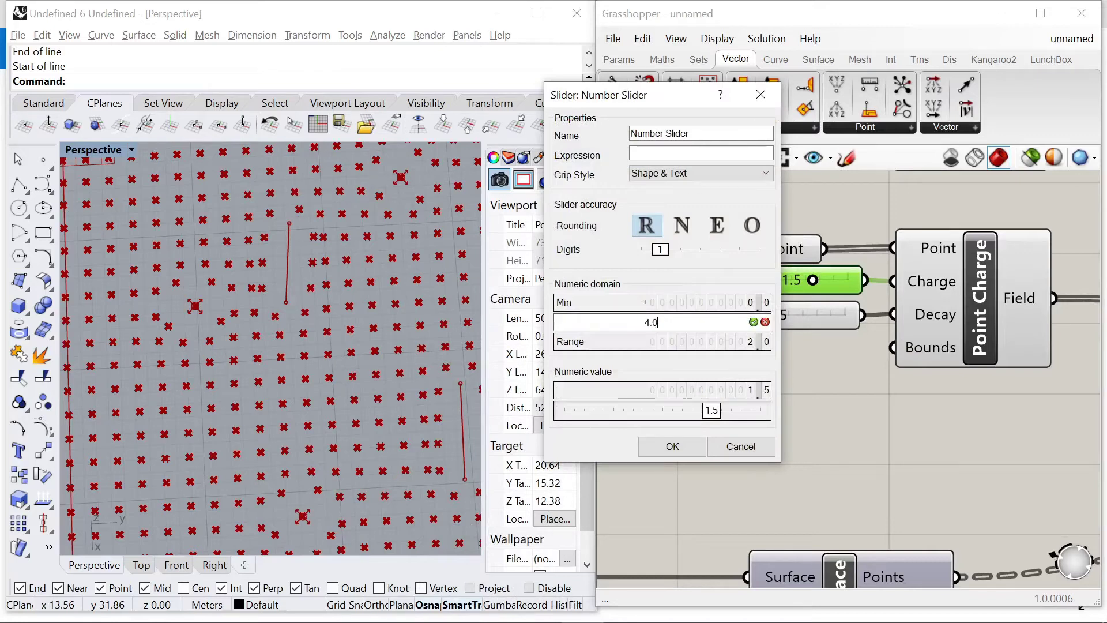
pyautogui.click(678, 453)
pyautogui.moveTo(760, 279); pyautogui.dragTo(842, 281)
pyautogui.moveTo(758, 316); pyautogui.dragTo(806, 327)
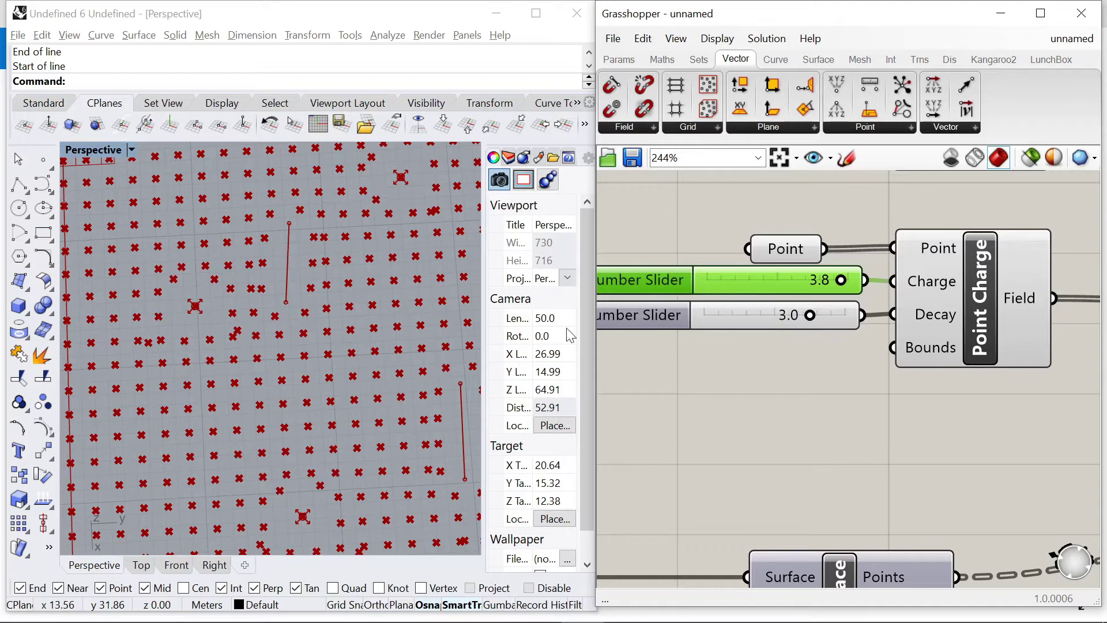
pyautogui.scroll(-5, 293, 293)
pyautogui.scroll(4, 248, 299)
# Add a Vector Length component on the canvas beside the Evaluate Field component
pyautogui.scroll(-6, 790, 271)
pyautogui.scroll(-3, 790, 271)
pyautogui.scroll(3, 1029, 302)
pyautogui.scroll(4, 835, 286)
pyautogui.scroll(-2, 759, 276)
pyautogui.scroll(2, 815, 293)
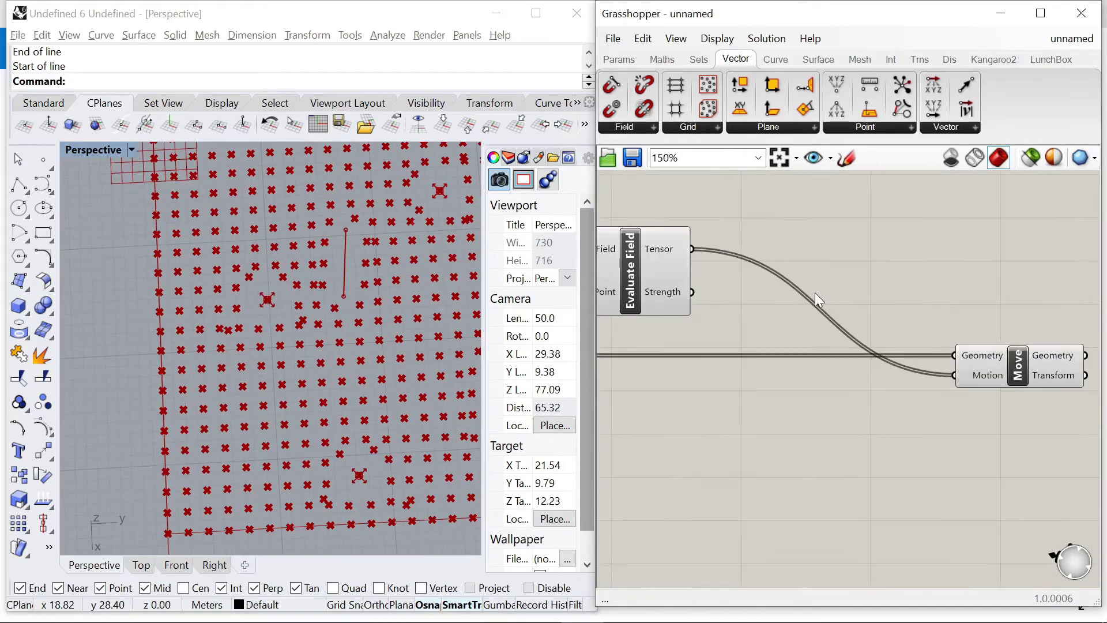
pyautogui.click(975, 127)
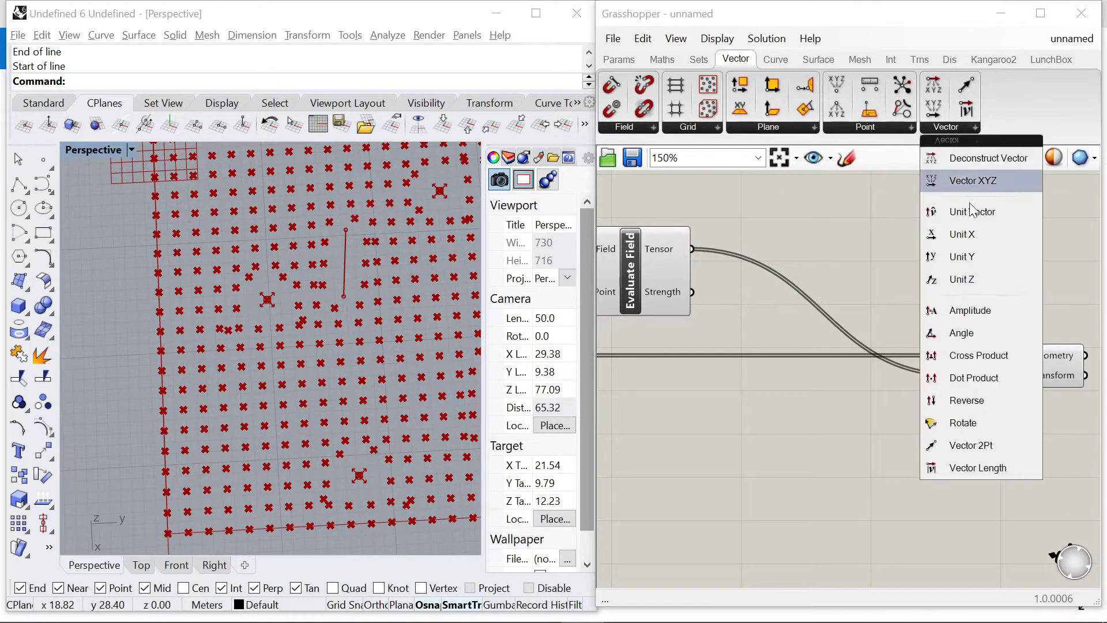
pyautogui.moveTo(973, 468); pyautogui.dragTo(731, 216)
pyautogui.scroll(-3, 684, 264)
pyautogui.scroll(3, 767, 269)
# Reposition the Move component to make room and connect Evaluate Field's Tensor output to the Vector Length input
pyautogui.moveTo(880, 317); pyautogui.dragTo(811, 284, button='right')
pyautogui.scroll(-1, 810, 284)
pyautogui.moveTo(842, 308); pyautogui.dragTo(961, 314)
pyautogui.moveTo(669, 197); pyautogui.dragTo(797, 253, button='right')
pyautogui.click(797, 260)
pyautogui.scroll(-3, 796, 218)
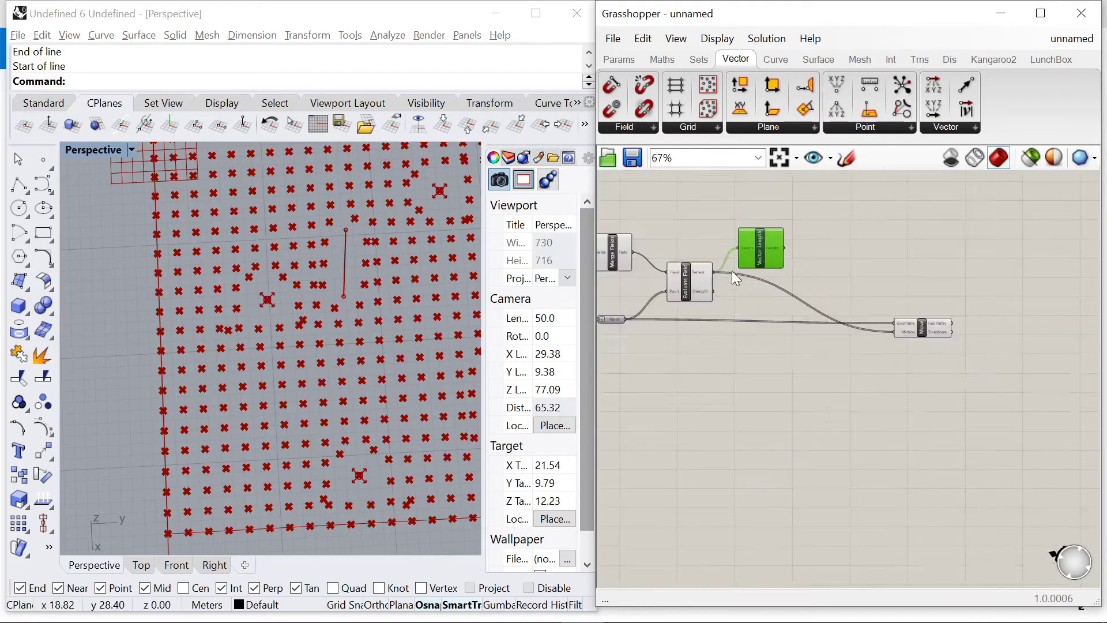
# Add a Minimum component and feed the Vector Length's Length output into its A input
pyautogui.scroll(4, 817, 265)
pyautogui.doubleClick(818, 265)
pyautogui.write('minimu')
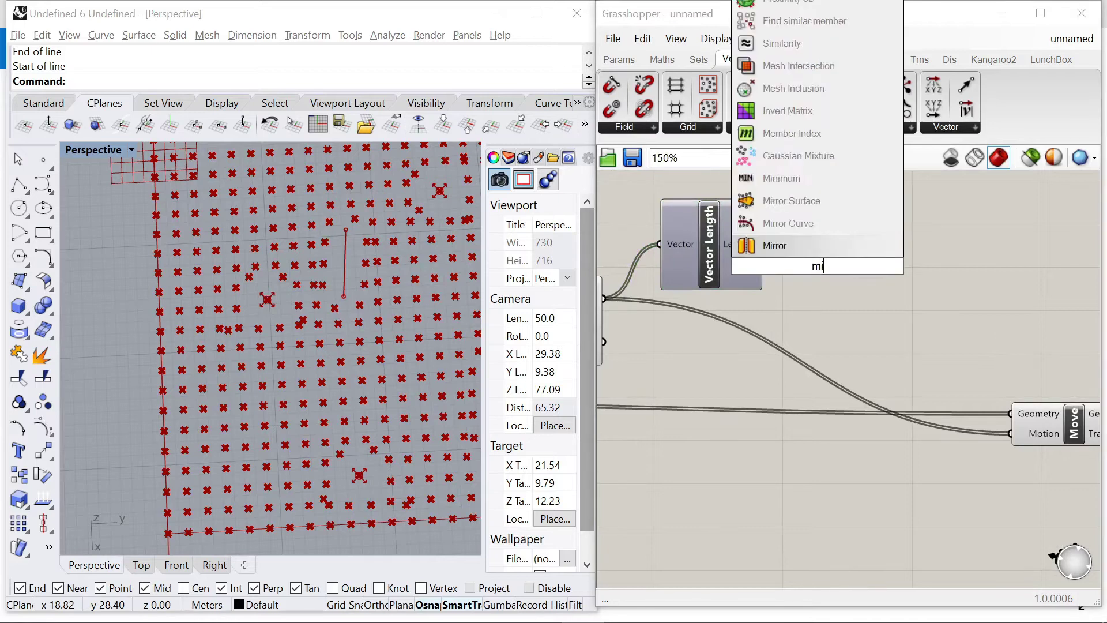
pyautogui.click(787, 249)
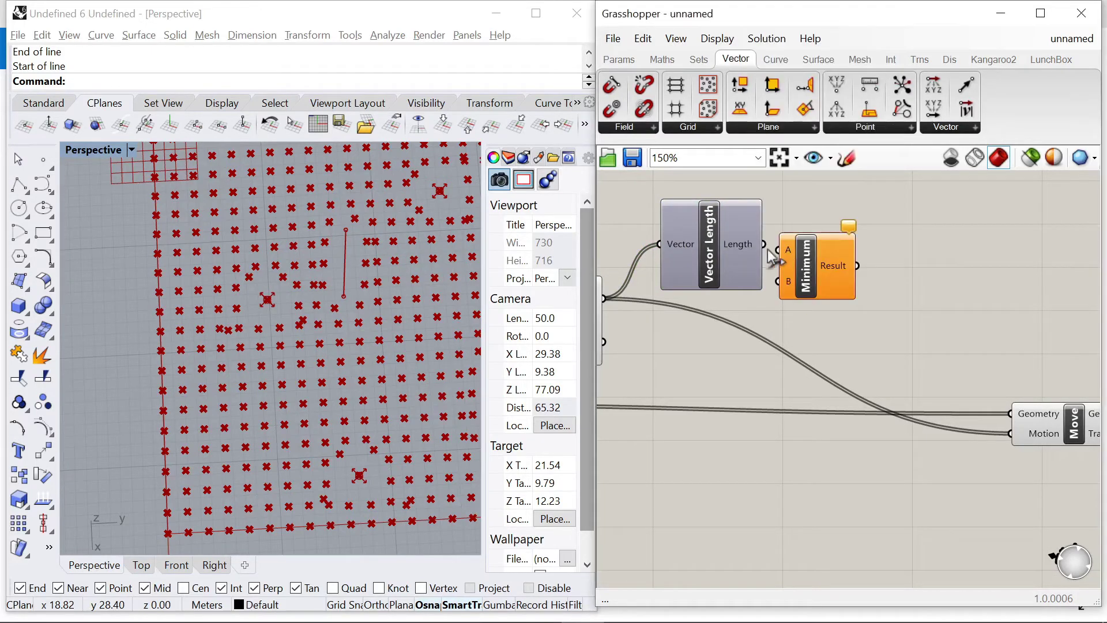
pyautogui.moveTo(899, 264); pyautogui.dragTo(950, 265)
# Create a number slider ranging from 0 to 1.0 below the Vector Length component
pyautogui.doubleClick(831, 330)
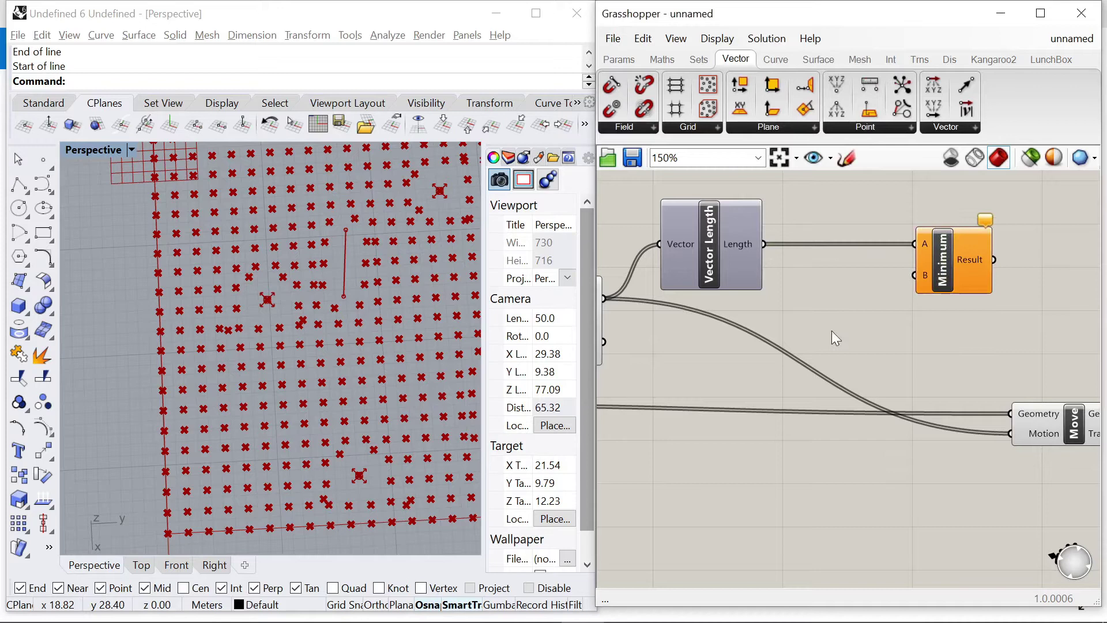
pyautogui.write('0')
pyautogui.press('BackSpace')
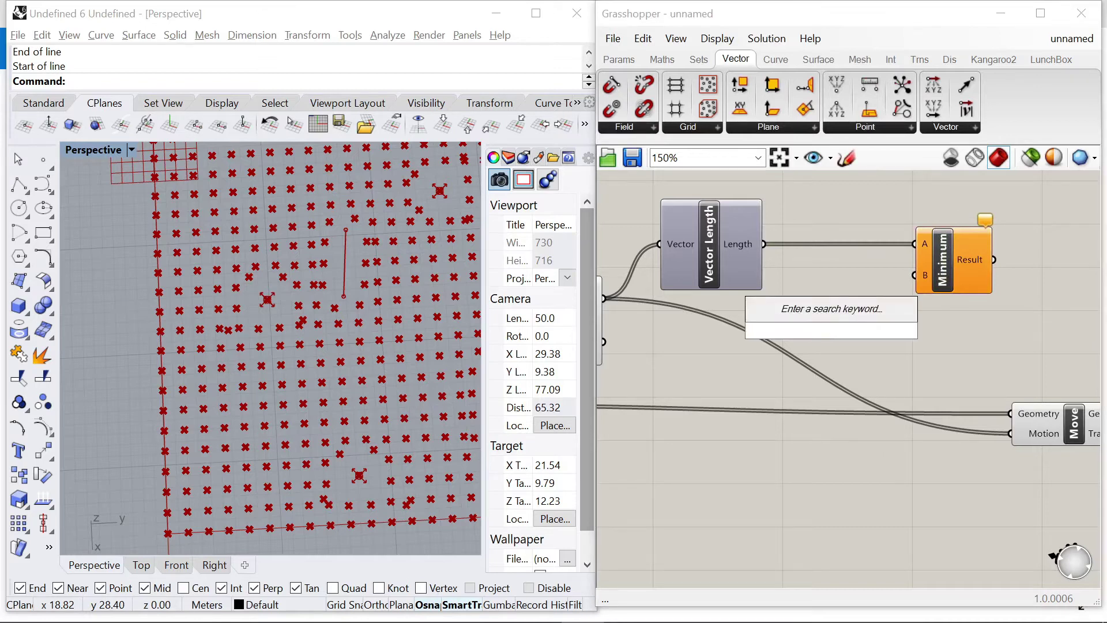
pyautogui.write('0')
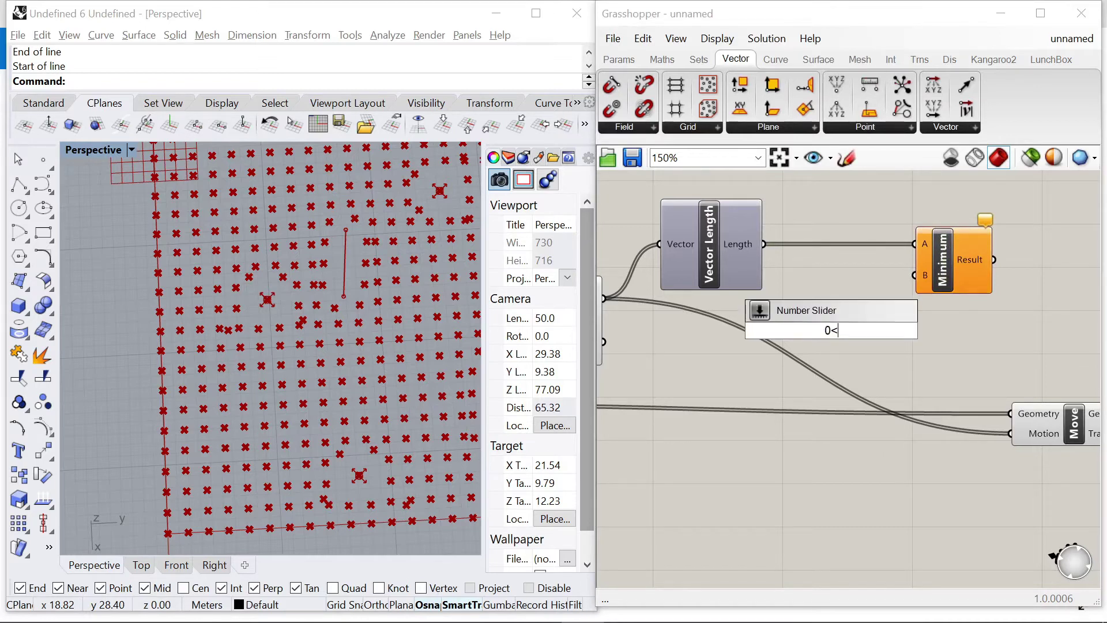
pyautogui.write('<1.0')
pyautogui.press('Return')
# Connect the new slider to the Minimum's B input and set it to 0.7
pyautogui.scroll(-3, 923, 300)
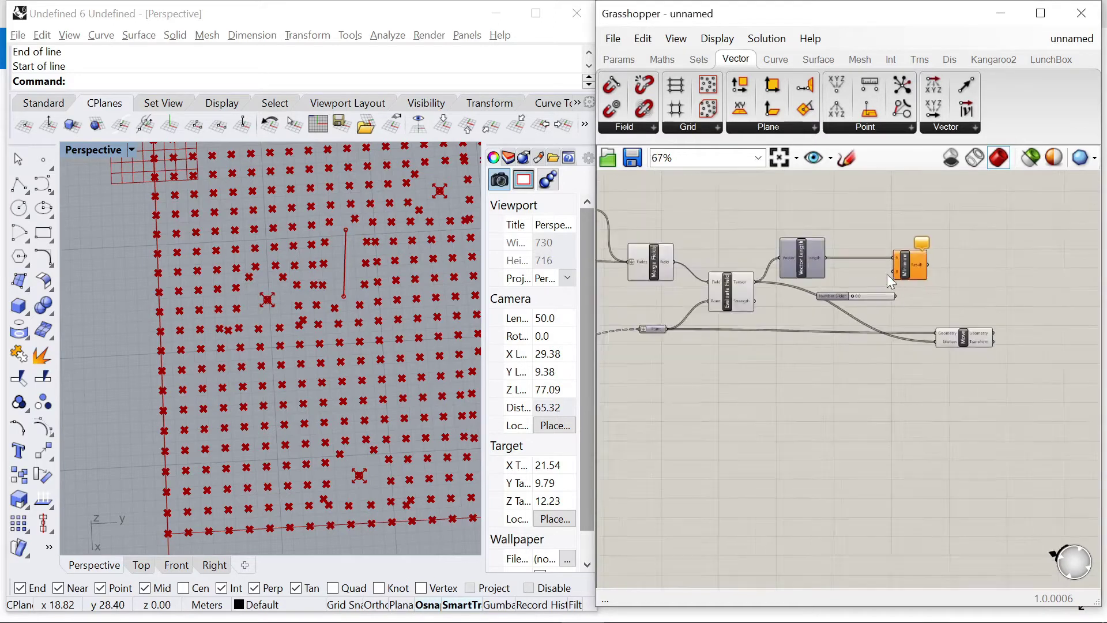
pyautogui.scroll(2, 887, 275)
pyautogui.click(897, 264)
pyautogui.moveTo(847, 333); pyautogui.dragTo(895, 285)
pyautogui.moveTo(773, 336); pyautogui.dragTo(781, 292)
pyautogui.scroll(3, 805, 287)
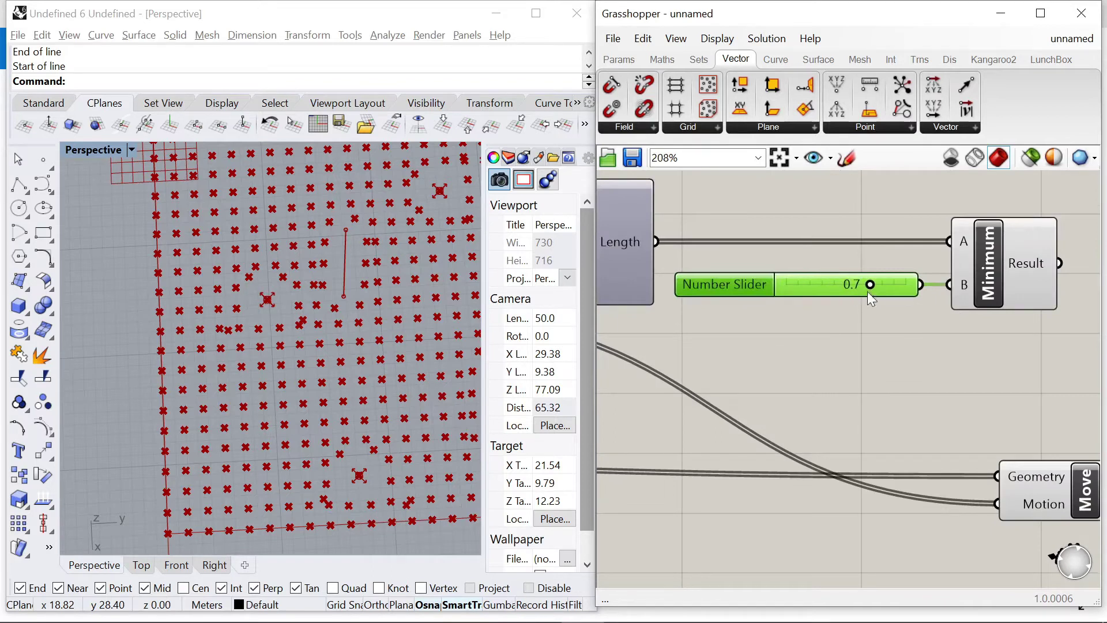
pyautogui.click(819, 308)
# Reposition the Move component farther from Minimum to free up canvas space
pyautogui.scroll(-7, 799, 300)
pyautogui.scroll(5, 880, 369)
pyautogui.moveTo(889, 346); pyautogui.dragTo(985, 346)
pyautogui.scroll(-4, 935, 343)
pyautogui.scroll(3, 907, 350)
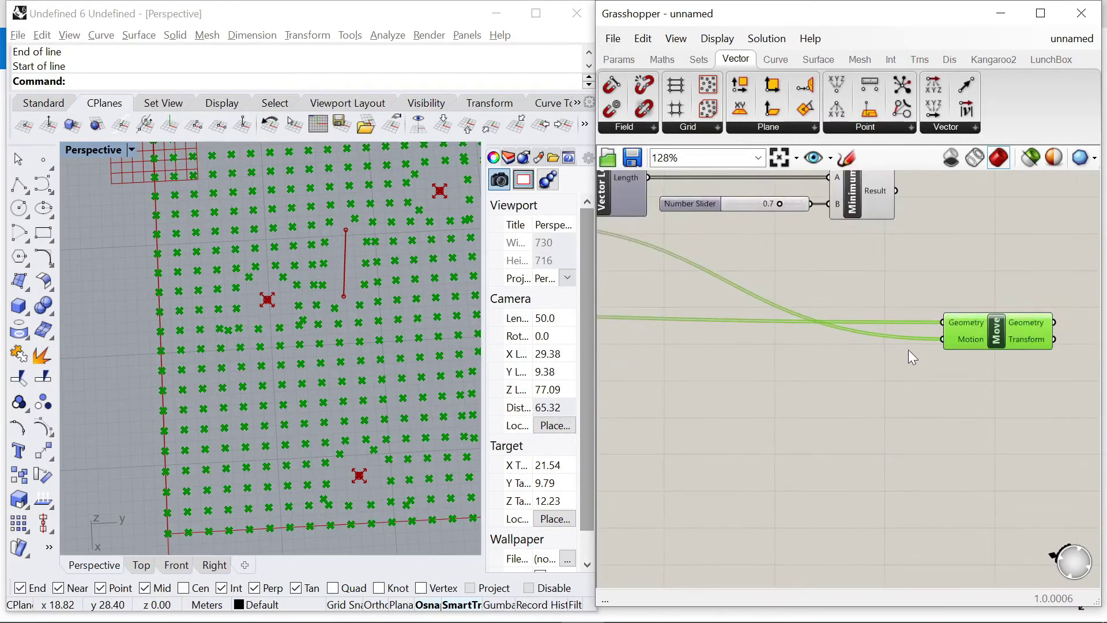
pyautogui.click(846, 315)
# Add an Amplitude component in the space before the Move component
pyautogui.scroll(-3, 783, 279)
pyautogui.scroll(3, 787, 278)
pyautogui.doubleClick(791, 278)
pyautogui.write('amplitude')
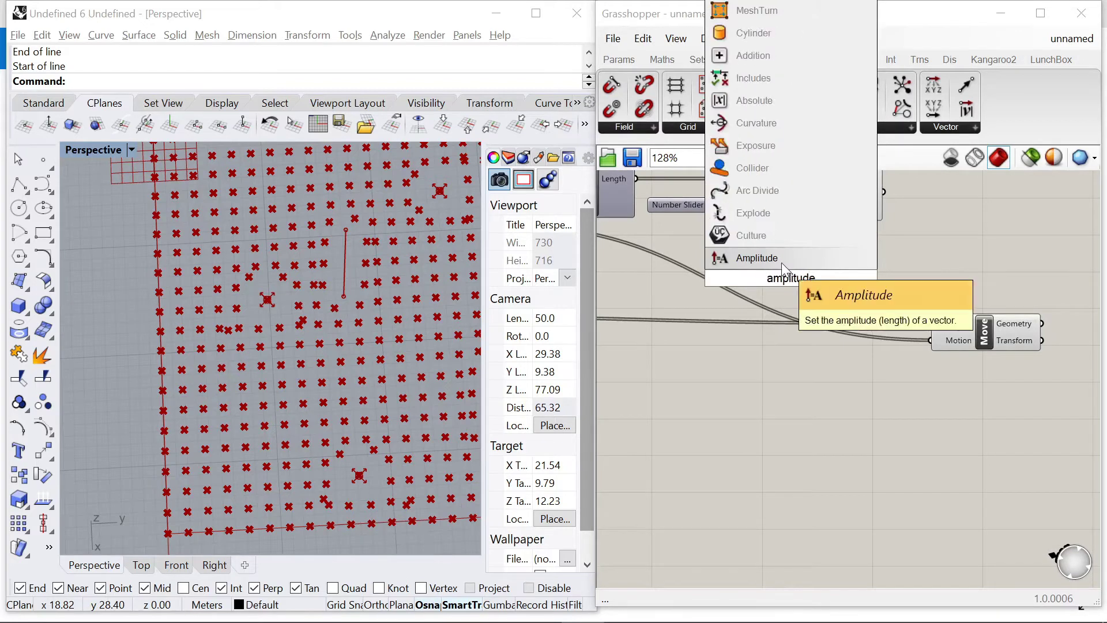
pyautogui.click(782, 263)
# Connect the field Tensor to Amplitude's Vector input and the Minimum's Result to its Amplitude input
pyautogui.scroll(-3, 810, 284)
pyautogui.scroll(3, 843, 275)
pyautogui.moveTo(934, 345); pyautogui.dragTo(959, 349)
pyautogui.scroll(-3, 954, 316)
pyautogui.scroll(4, 667, 280)
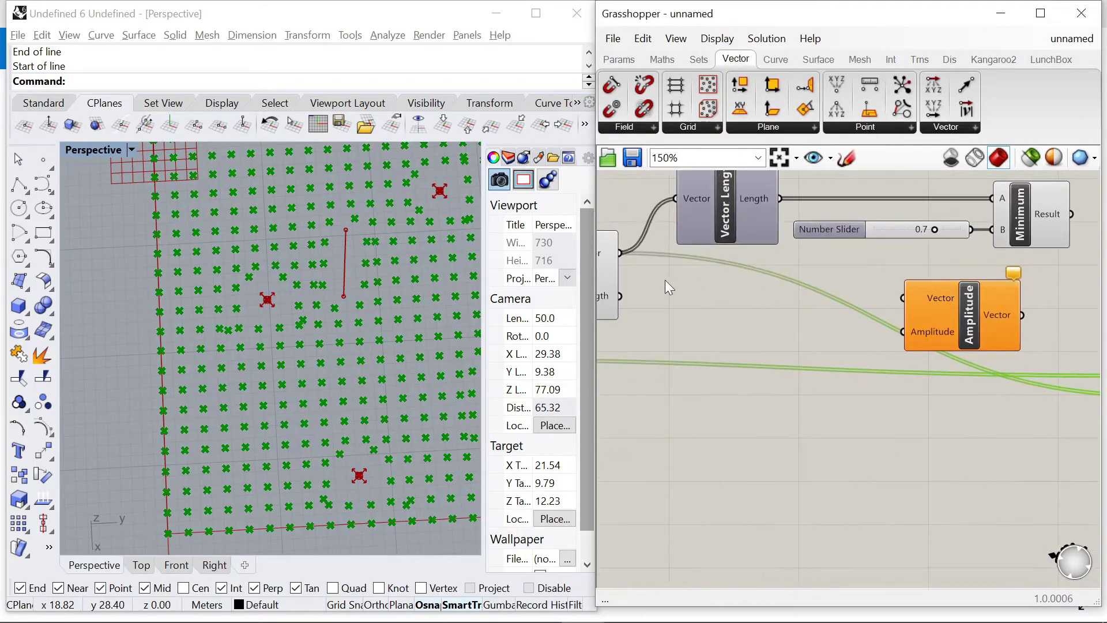
pyautogui.scroll(-1, 689, 265)
pyautogui.moveTo(631, 255); pyautogui.dragTo(865, 320)
pyautogui.scroll(-2, 873, 275)
pyautogui.click(905, 277)
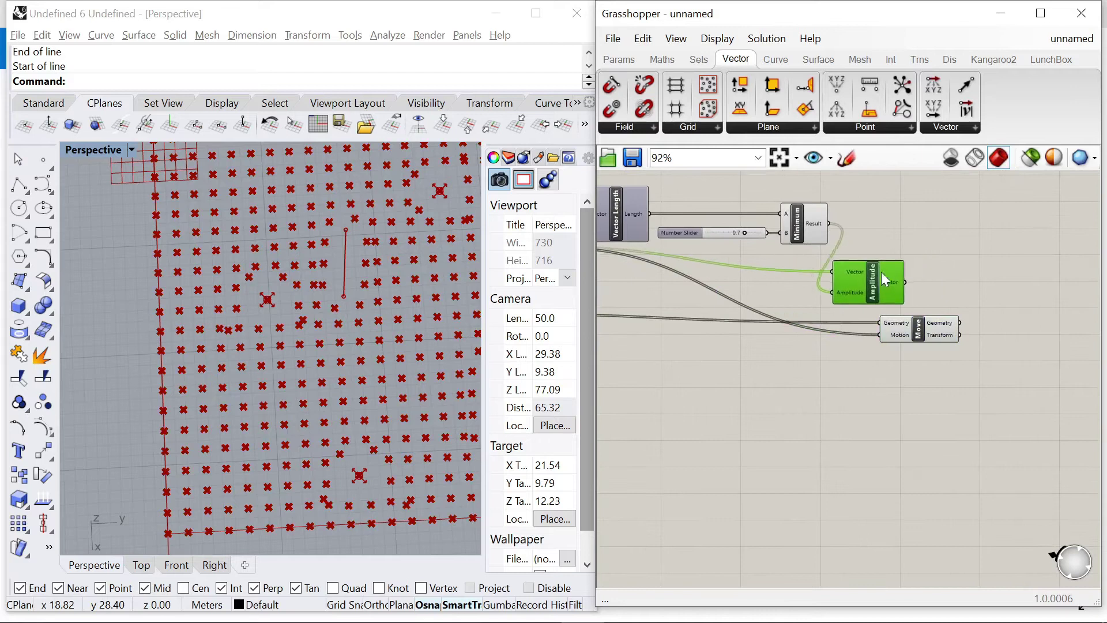
# Replace the Move component's Motion input with the Amplitude's Vector output and place Amplitude neatly between the components
pyautogui.scroll(1, 888, 288)
pyautogui.click(984, 314)
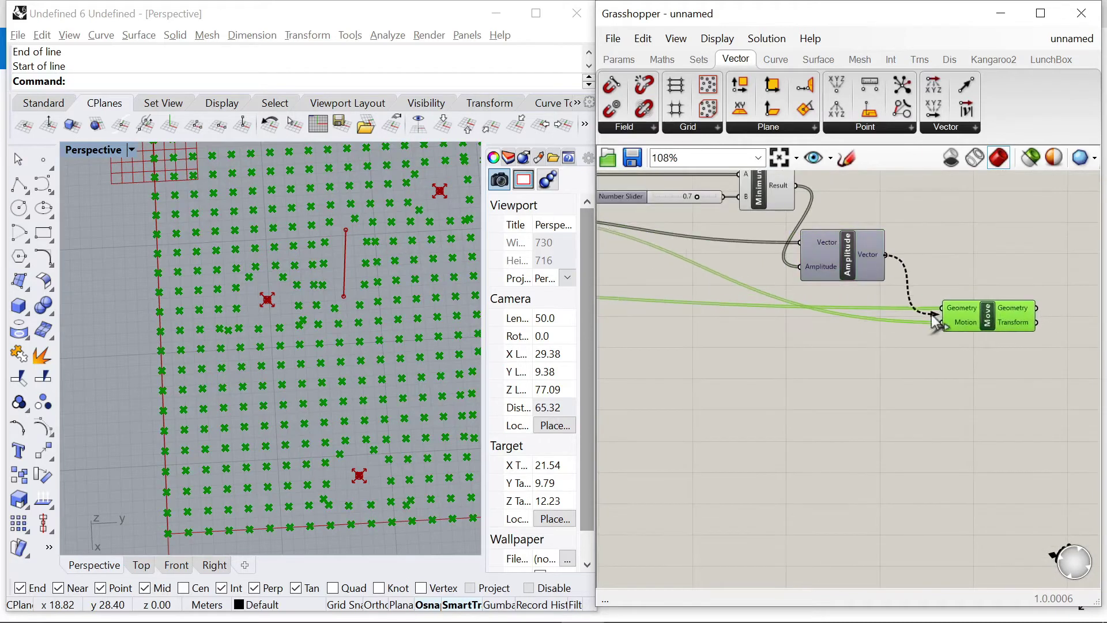
pyautogui.moveTo(932, 315); pyautogui.dragTo(937, 321)
pyautogui.click(863, 261)
pyautogui.click(622, 209)
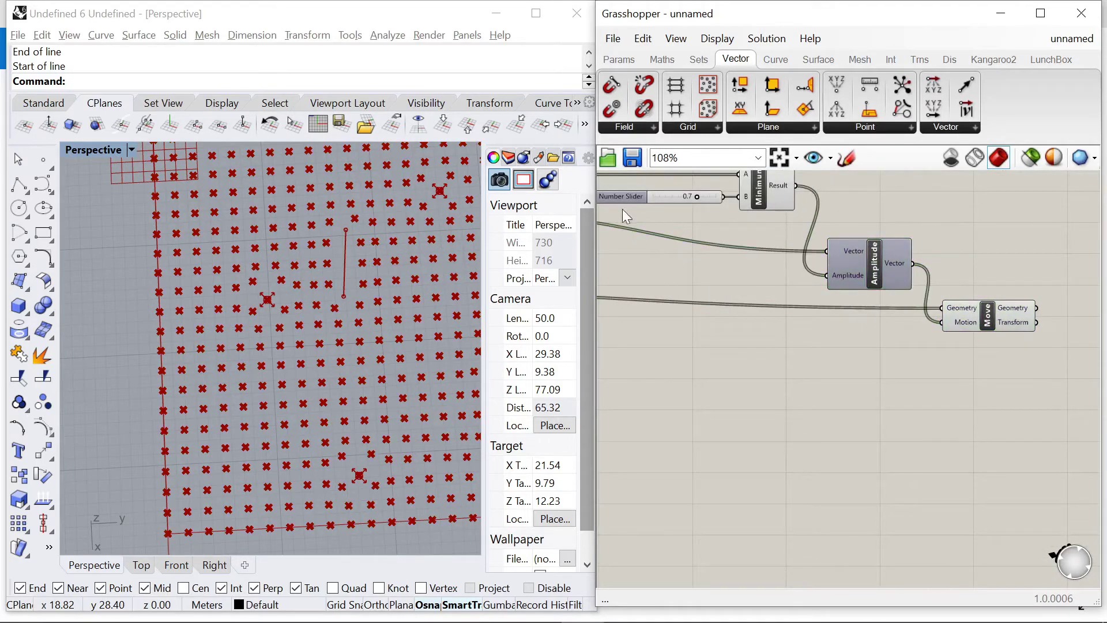
# Try other displacement limits on the Minimum's slider, such as 0.5, and return it to 0.7
pyautogui.scroll(3, 676, 197)
pyautogui.moveTo(711, 197); pyautogui.dragTo(744, 200)
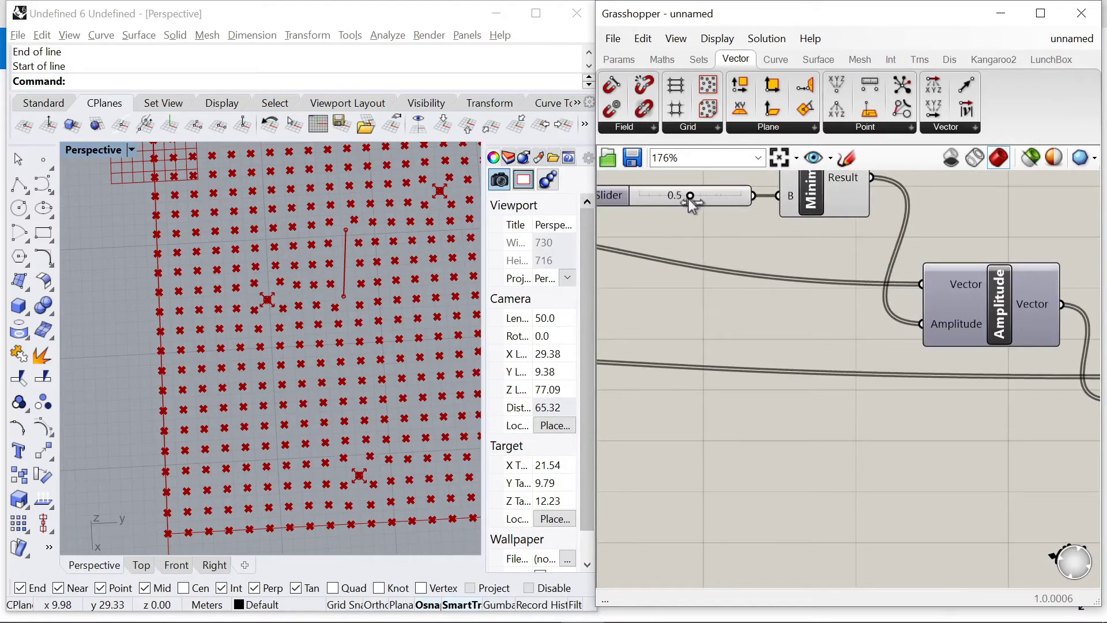
pyautogui.moveTo(699, 197); pyautogui.dragTo(705, 199)
# Set the Point Charge's charge to 3.5, try a decay of 2.0, and set the decay back to 3.0
pyautogui.scroll(-4, 715, 230)
pyautogui.scroll(2, 797, 232)
pyautogui.scroll(-4, 797, 232)
pyautogui.scroll(4, 700, 247)
pyautogui.scroll(-4, 749, 234)
pyautogui.scroll(5, 764, 234)
pyautogui.scroll(-1, 738, 229)
pyautogui.scroll(4, 750, 213)
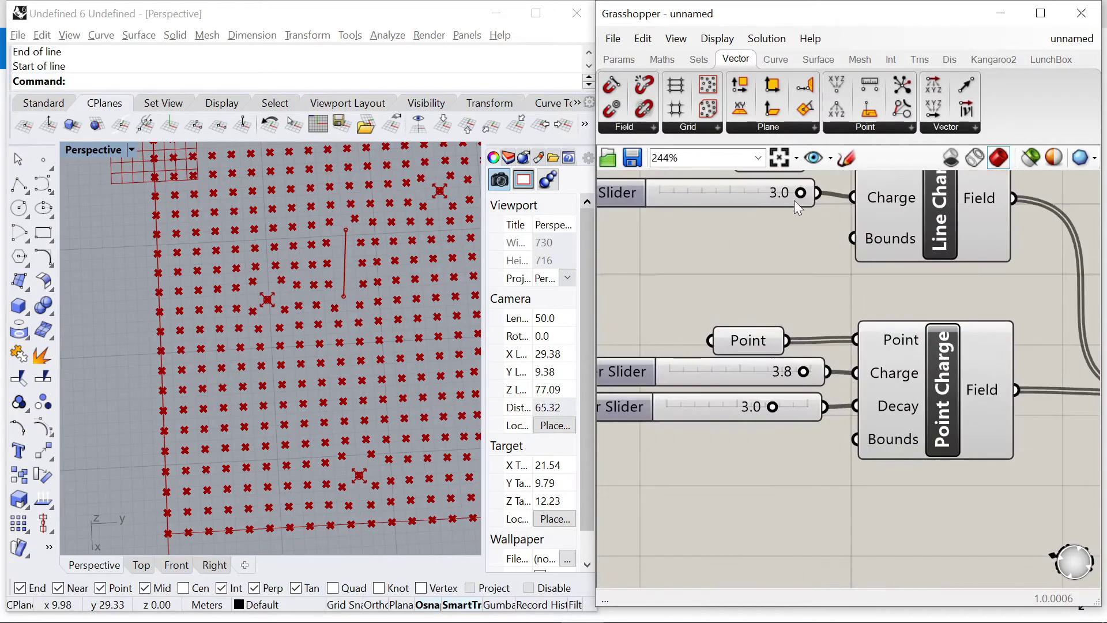
pyautogui.scroll(-4, 314, 313)
pyautogui.scroll(2, 372, 296)
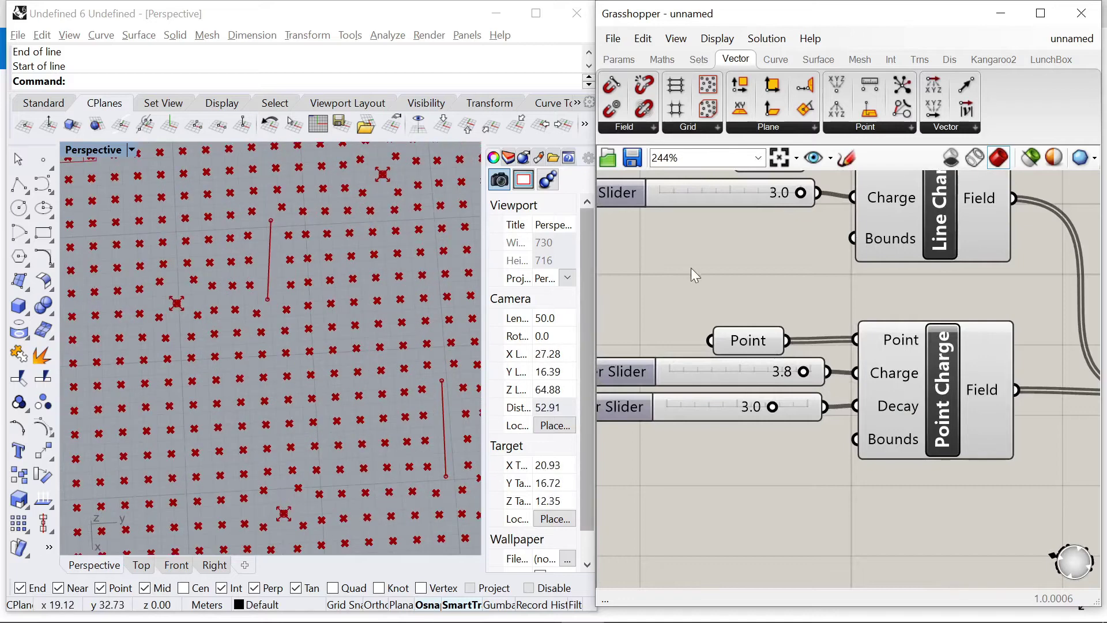
pyautogui.moveTo(799, 370); pyautogui.dragTo(737, 408)
pyautogui.moveTo(791, 378)
pyautogui.mouseDown()
pyautogui.moveTo(687, 383)
pyautogui.moveTo(794, 386)
pyautogui.mouseUp()
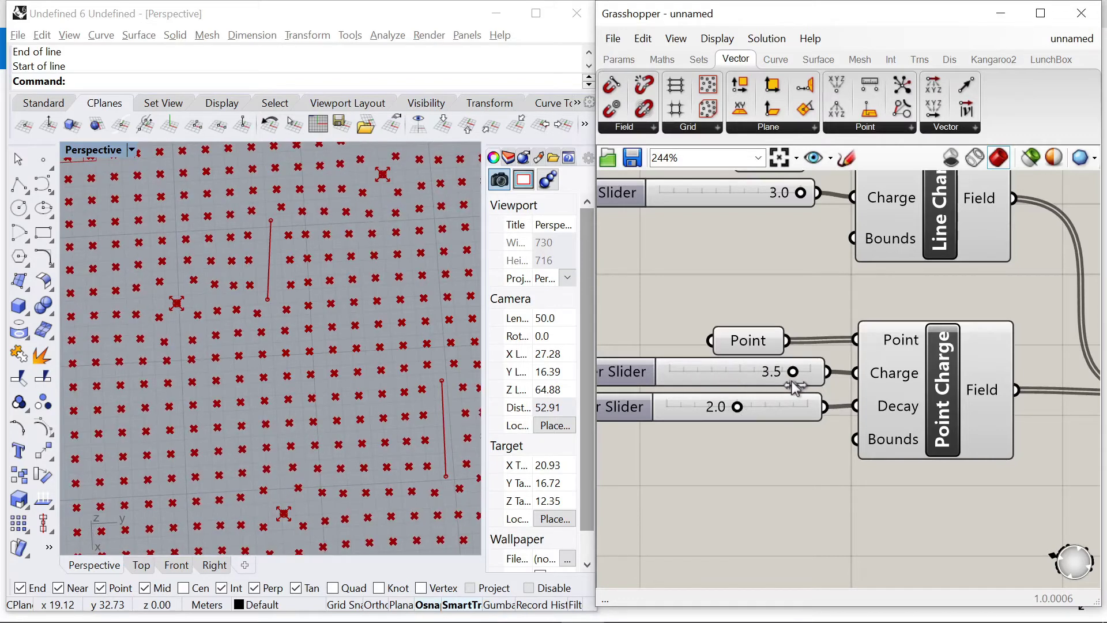
pyautogui.moveTo(729, 407); pyautogui.dragTo(772, 409)
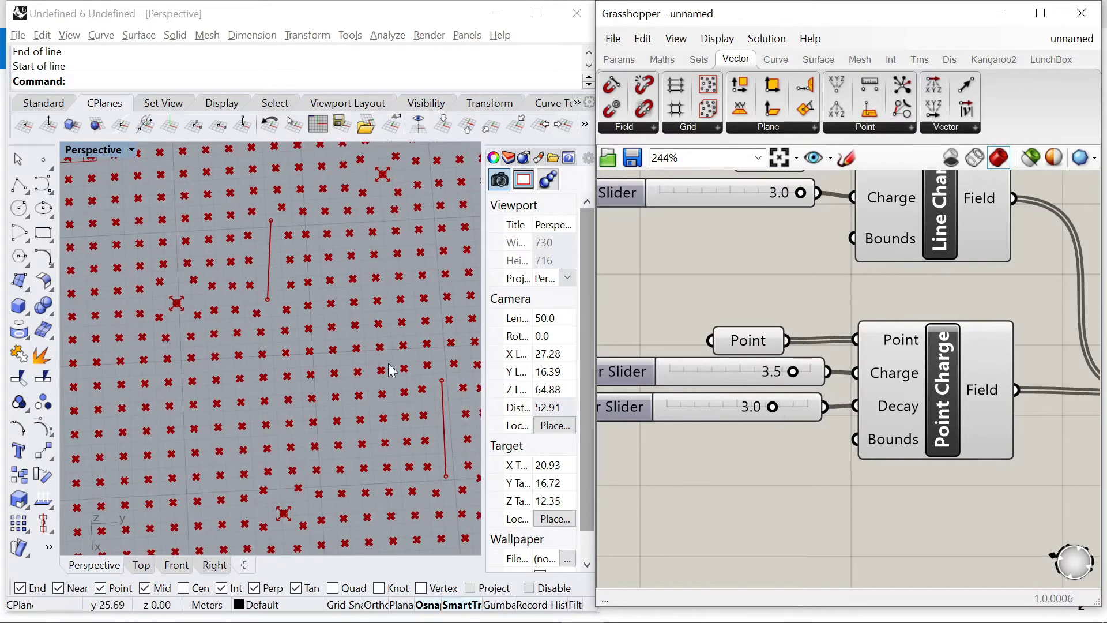
# Examine the displaced points across the whole rectangle for overlaps near the charge points and lines
pyautogui.scroll(-3, 278, 318)
pyautogui.scroll(1, 436, 369)
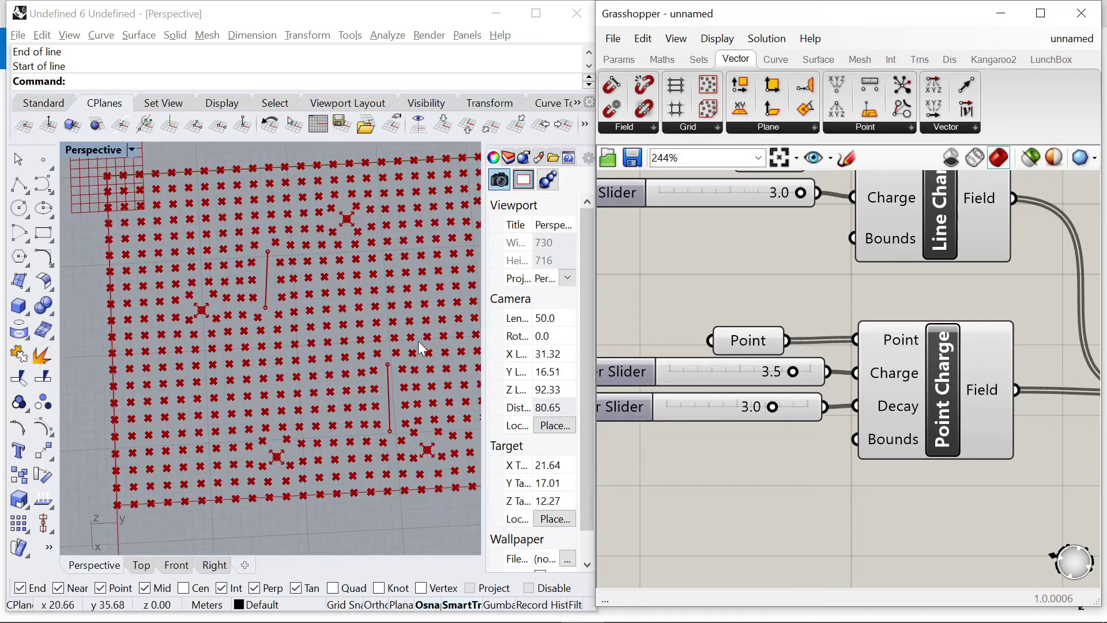
pyautogui.scroll(-6, 252, 325)
pyautogui.scroll(4, 461, 284)
pyautogui.scroll(2, 265, 284)
pyautogui.scroll(-8, 850, 298)
pyautogui.scroll(4, 1003, 304)
pyautogui.scroll(-3, 815, 278)
pyautogui.scroll(3, 977, 306)
pyautogui.scroll(-3, 835, 277)
pyautogui.scroll(4, 999, 316)
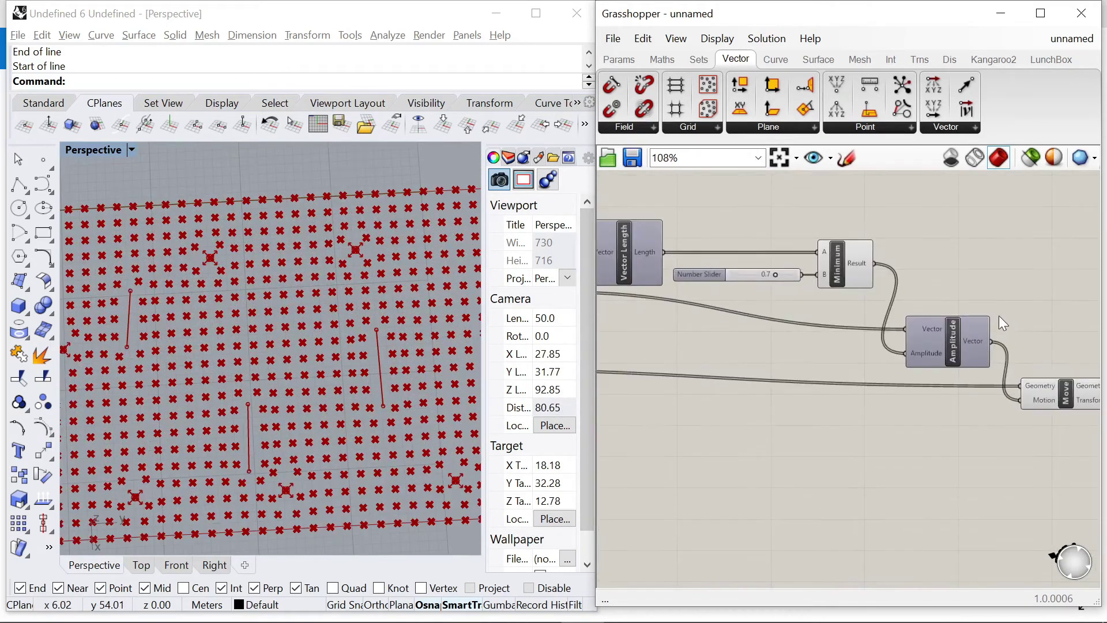
# Add an Unflatten Tree component and feed its Tree input with the Move component's Geometry output
pyautogui.click(1057, 388)
pyautogui.click(1030, 292)
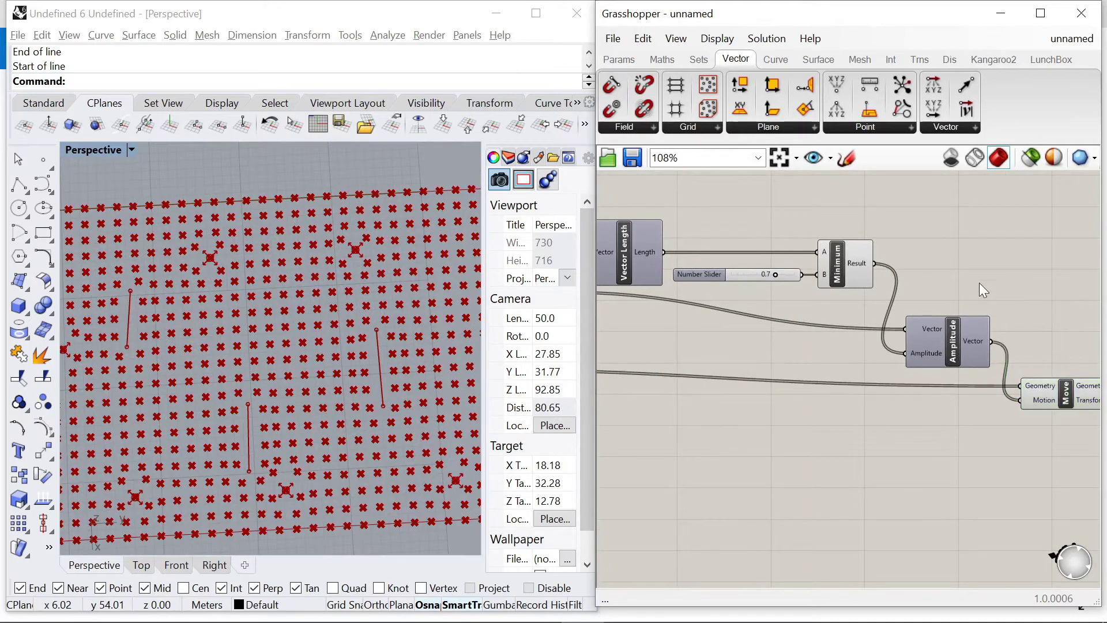
pyautogui.scroll(-5, 983, 290)
pyautogui.scroll(7, 943, 276)
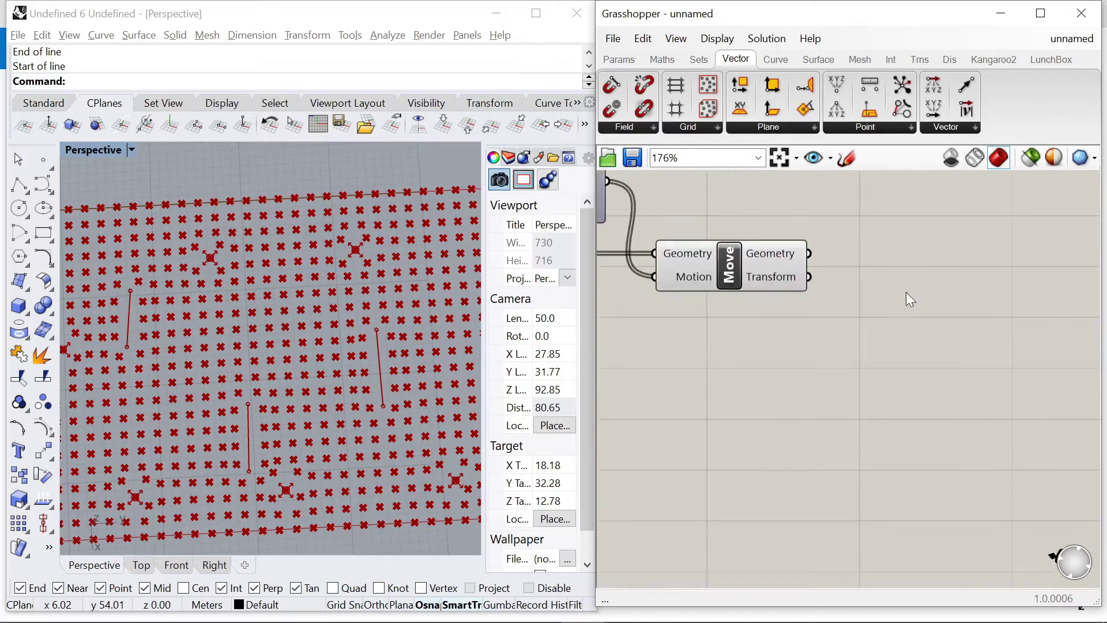
pyautogui.doubleClick(905, 292)
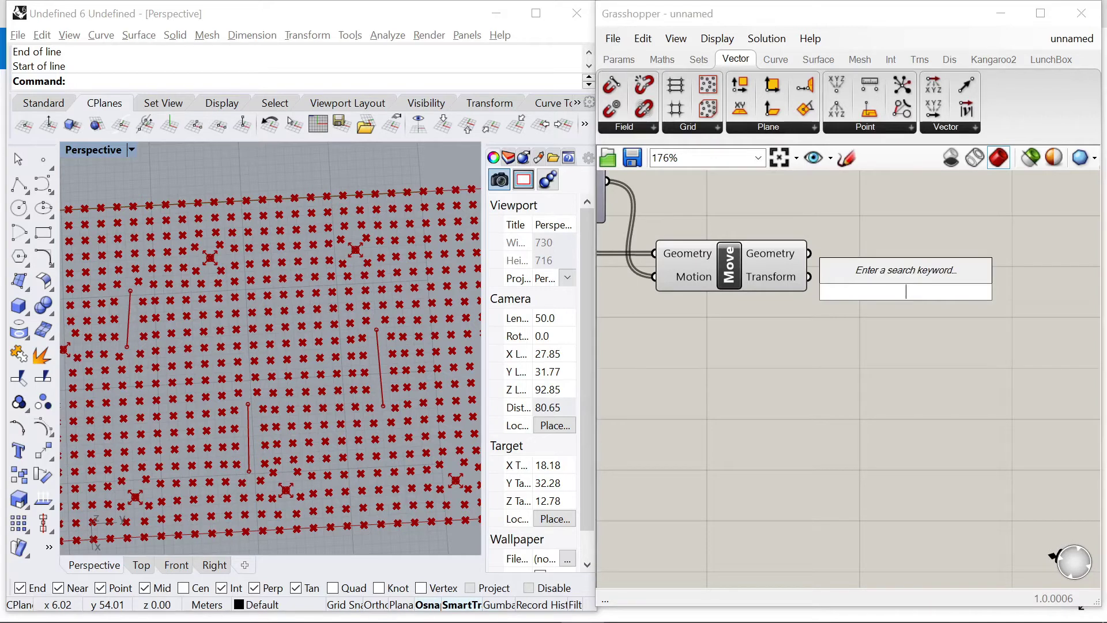
pyautogui.write('unflatten')
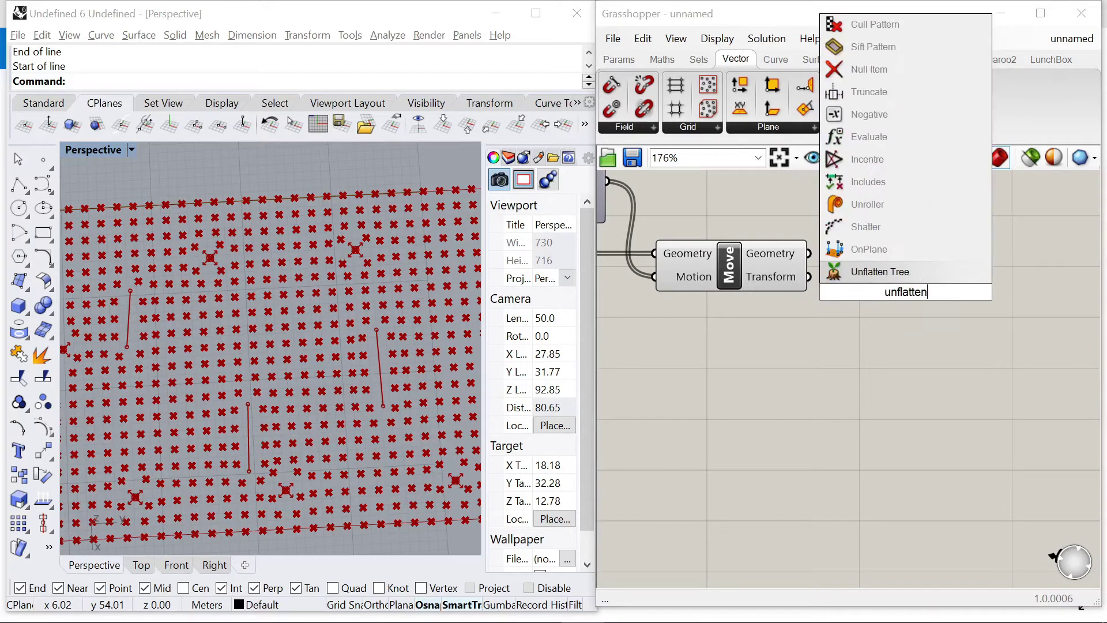
pyautogui.click(894, 274)
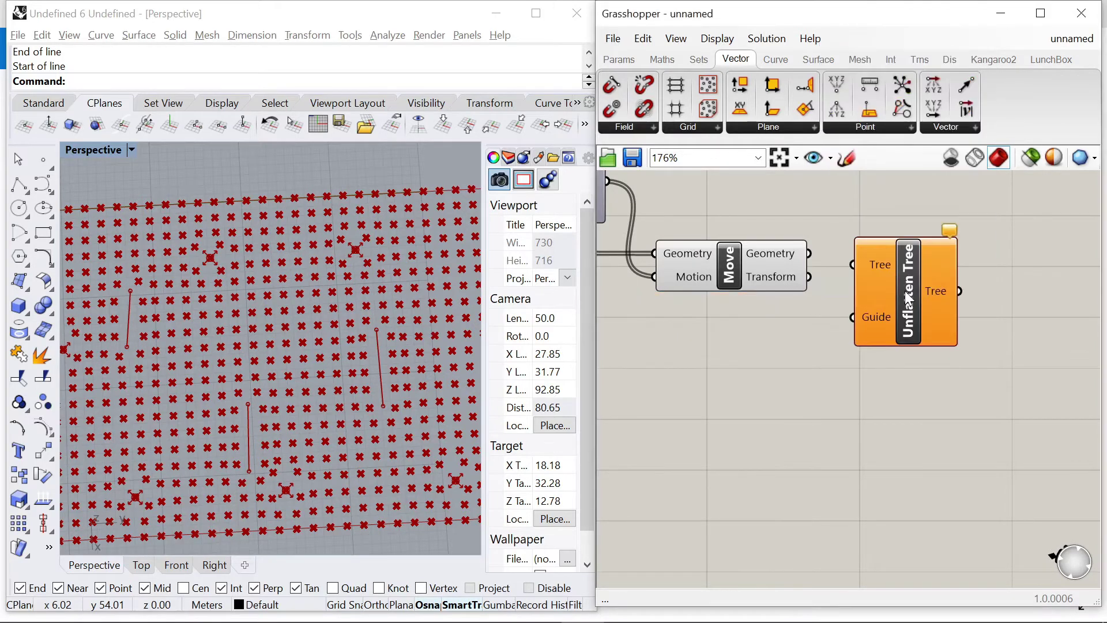
pyautogui.click(777, 276)
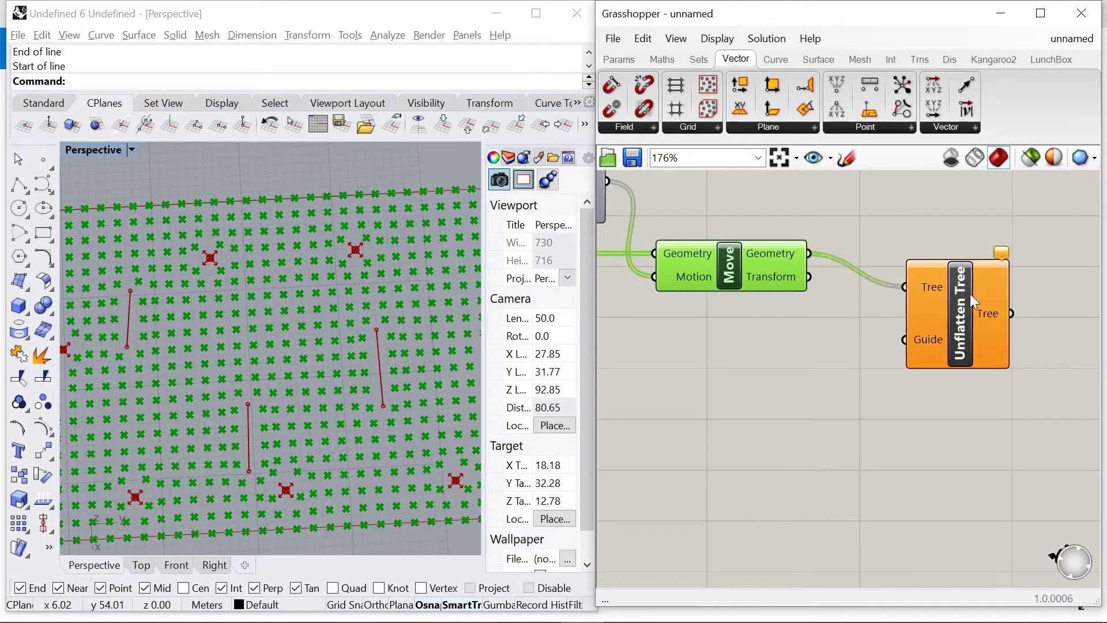
# Use the Divide Surface component's Points output as the Guide input of Unflatten Tree
pyautogui.scroll(-6, 971, 297)
pyautogui.moveTo(956, 301); pyautogui.dragTo(663, 298)
pyautogui.moveTo(601, 284); pyautogui.dragTo(686, 279, button='right')
pyautogui.scroll(5, 689, 279)
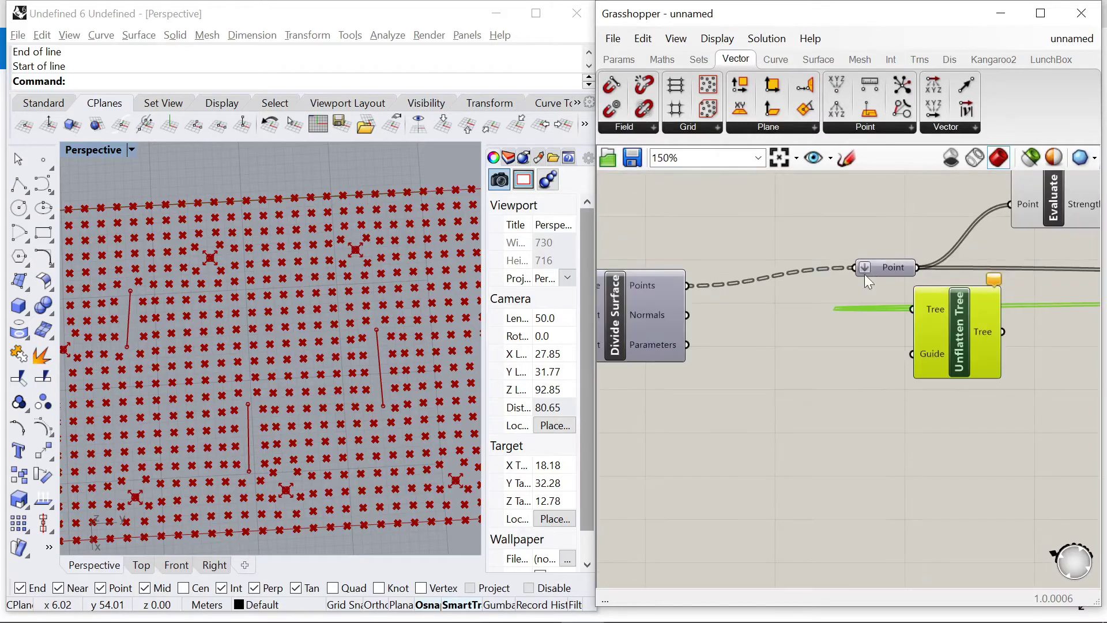
pyautogui.click(794, 336)
pyautogui.moveTo(686, 285); pyautogui.dragTo(911, 353)
# Place the Unflatten Tree component just after the Move component at the end of the definition
pyautogui.scroll(-10, 755, 313)
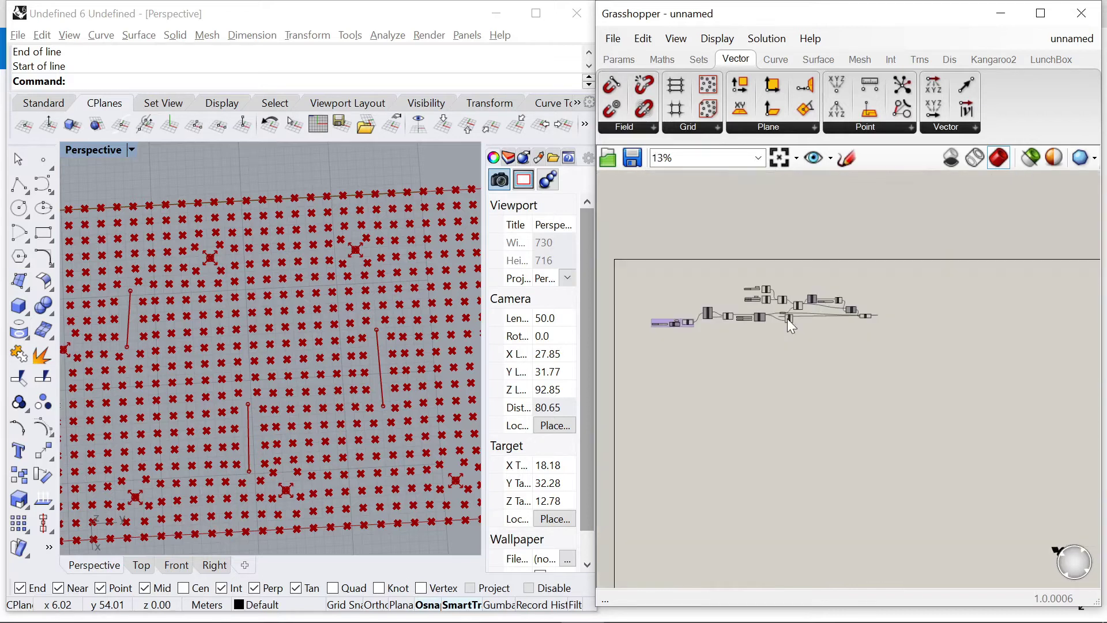
pyautogui.click(788, 318)
pyautogui.scroll(8, 885, 331)
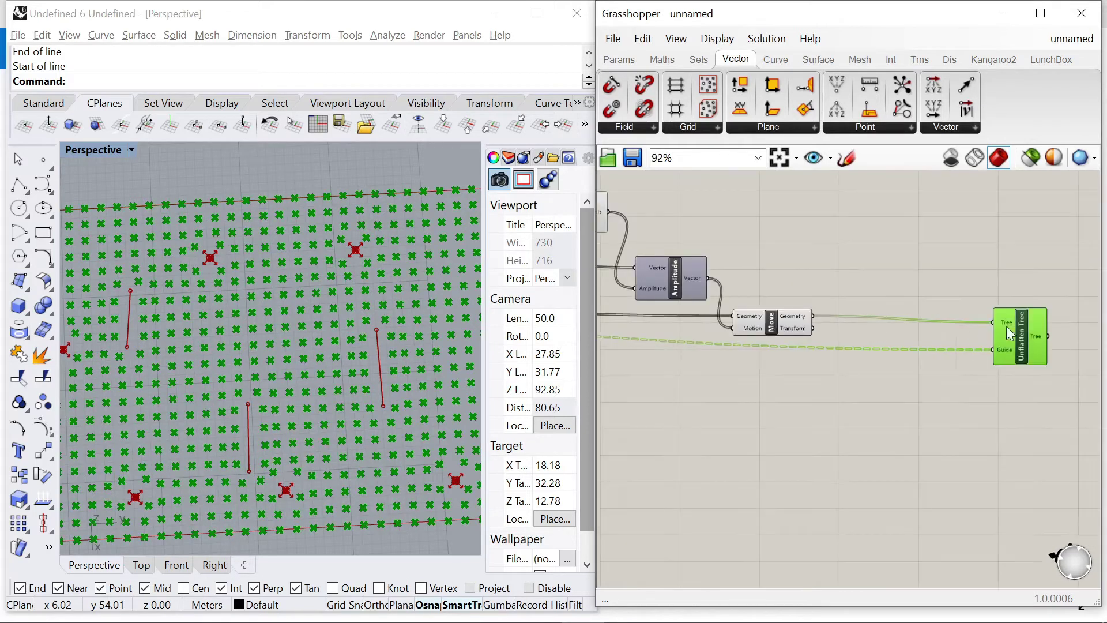
pyautogui.click(950, 334)
# Add a Nurbs Curve component and connect the Unflatten Tree's output to its Vertices input
pyautogui.scroll(3, 952, 338)
pyautogui.doubleClick(951, 346)
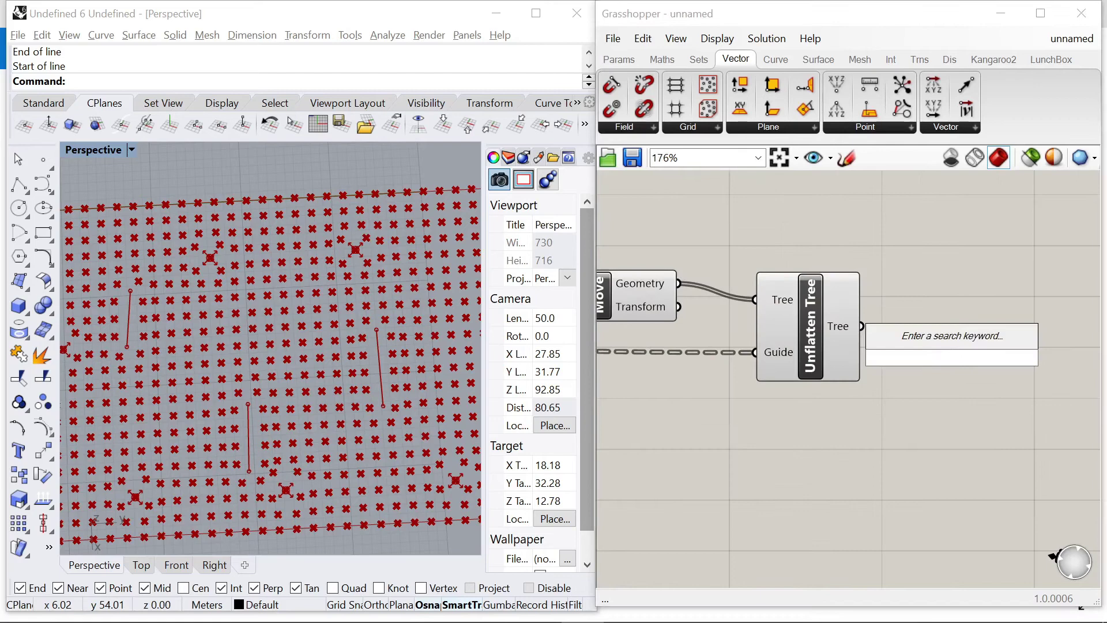
pyautogui.write('nurbs')
pyautogui.press('Return')
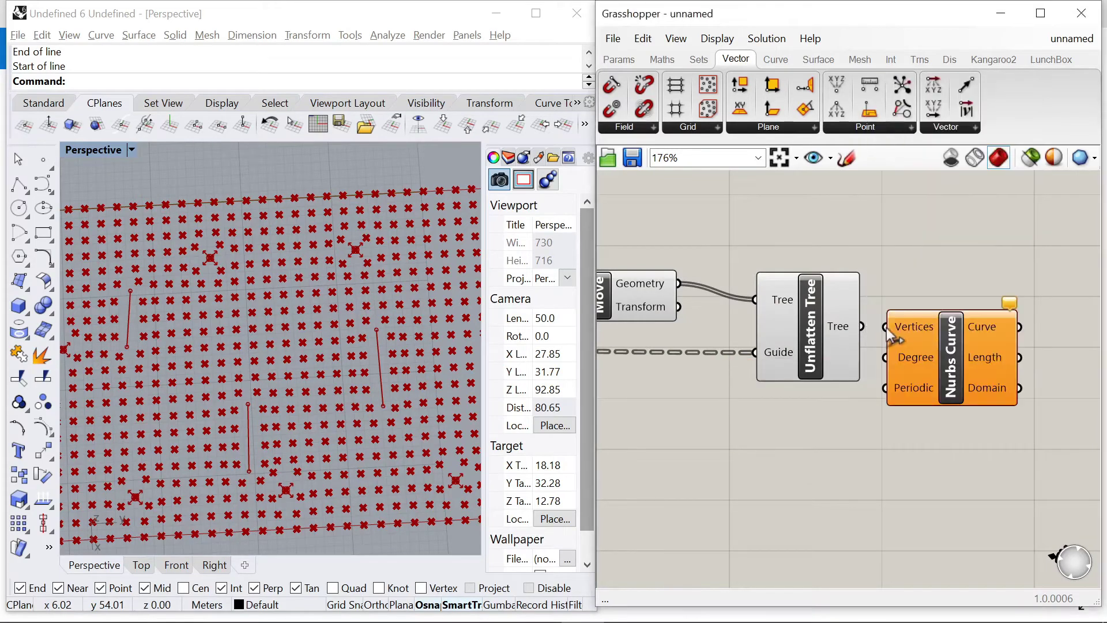
pyautogui.moveTo(869, 329); pyautogui.dragTo(885, 327)
pyautogui.click(923, 346)
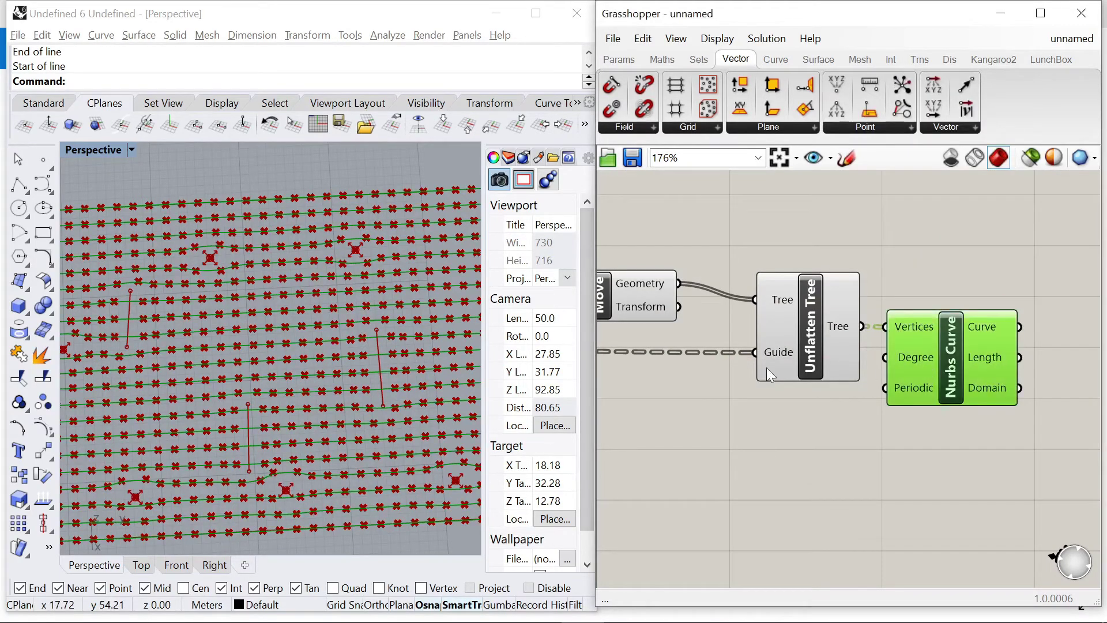
# Turn off the preview of the Move and Unflatten Tree components so only the curves are displayed
pyautogui.scroll(-4, 213, 331)
pyautogui.scroll(-3, 900, 336)
pyautogui.moveTo(870, 383); pyautogui.dragTo(733, 281)
pyautogui.rightClick(752, 226)
pyautogui.click(796, 253)
pyautogui.click(857, 248)
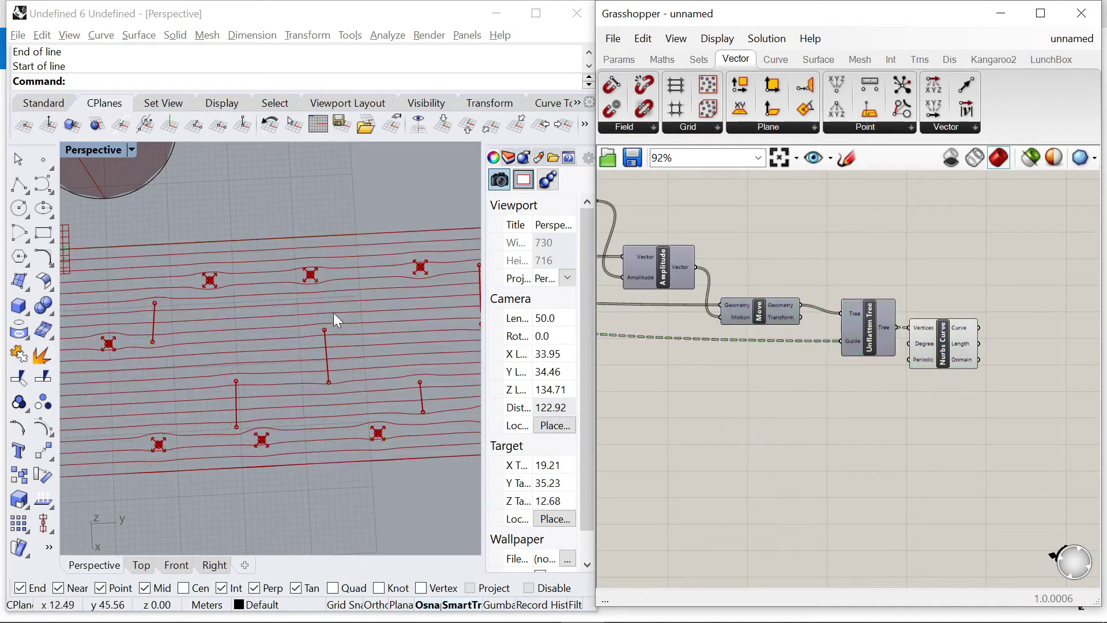
pyautogui.scroll(-3, 333, 313)
# Insert a Flip Matrix component between the Unflatten Tree output and the Nurbs Curve's Vertices input
pyautogui.scroll(5, 761, 328)
pyautogui.scroll(-1, 758, 323)
pyautogui.moveTo(758, 323); pyautogui.dragTo(675, 306, button='right')
pyautogui.moveTo(835, 344); pyautogui.dragTo(1013, 343)
pyautogui.doubleClick(851, 424)
pyautogui.write('flip')
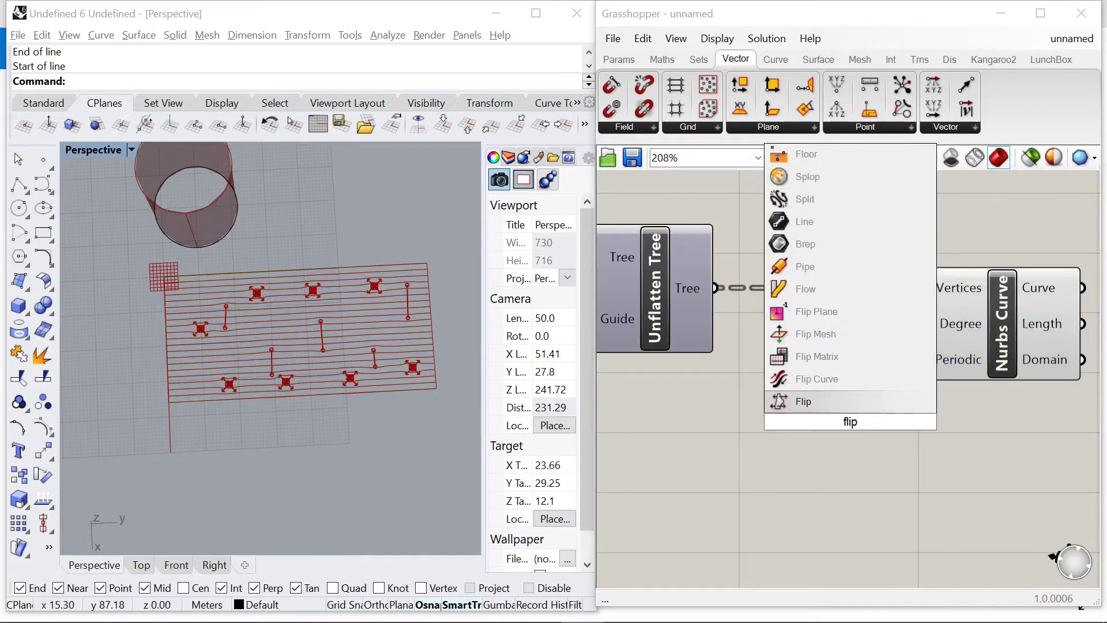
pyautogui.click(827, 359)
pyautogui.moveTo(715, 288); pyautogui.dragTo(789, 422)
pyautogui.moveTo(910, 422); pyautogui.dragTo(924, 288)
pyautogui.moveTo(998, 341); pyautogui.dragTo(1038, 341)
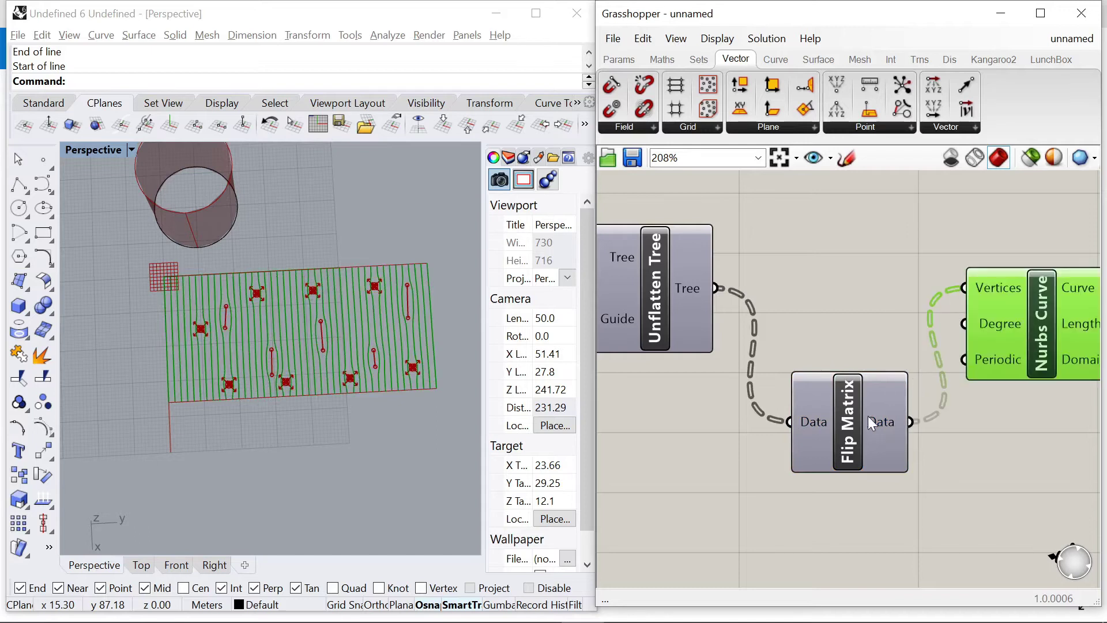
# Align the Flip Matrix and Nurbs Curve components in a row behind Unflatten Tree
pyautogui.moveTo(871, 421); pyautogui.dragTo(863, 301)
pyautogui.moveTo(1027, 340); pyautogui.dragTo(1045, 337)
pyautogui.moveTo(880, 289); pyautogui.dragTo(890, 274)
pyautogui.click(937, 281)
pyautogui.scroll(-2, 934, 312)
pyautogui.click(969, 361)
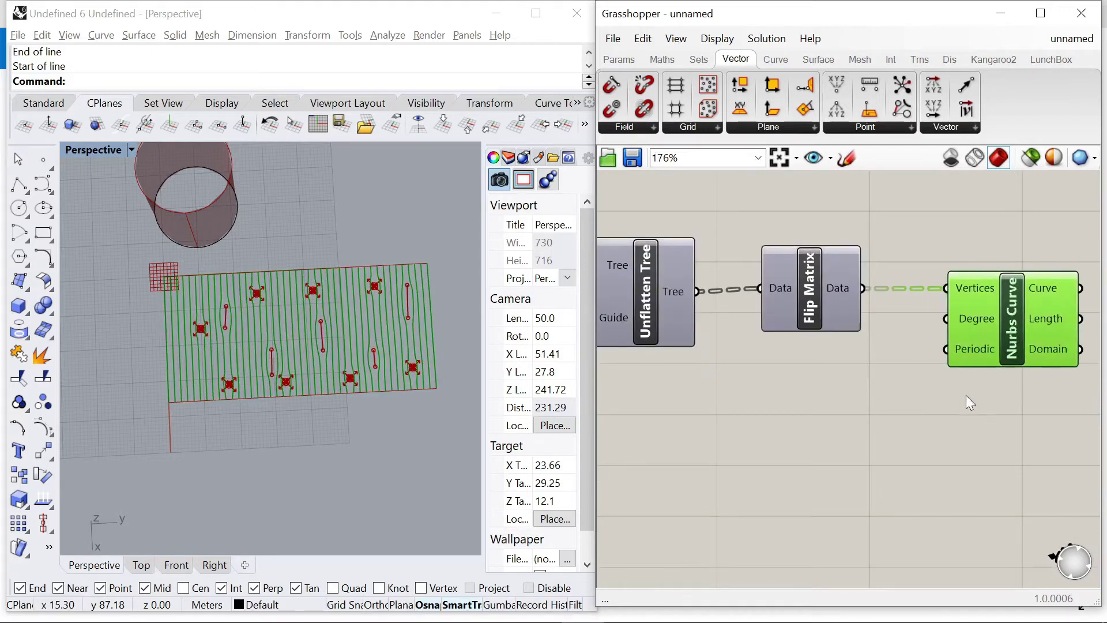
# Raise the upper limit of the Line Charge's charge slider and set the charge to 5.0
pyautogui.scroll(-10, 960, 328)
pyautogui.scroll(9, 259, 323)
pyautogui.scroll(-3, 230, 326)
pyautogui.moveTo(230, 325); pyautogui.dragTo(472, 303, button='right')
pyautogui.scroll(9, 771, 305)
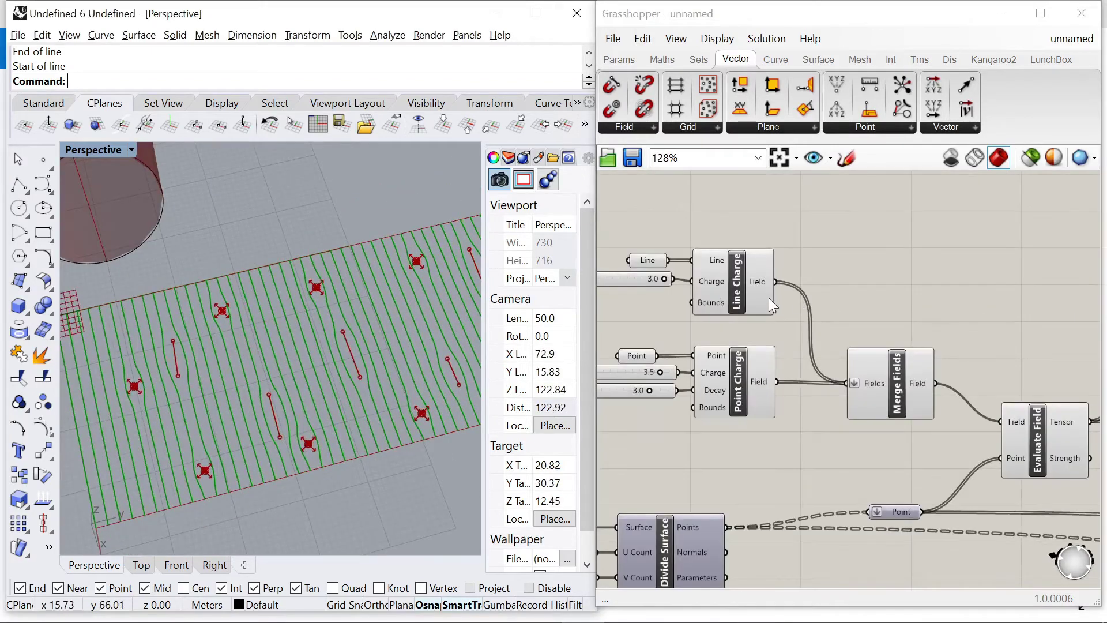
pyautogui.scroll(3, 707, 299)
pyautogui.scroll(-4, 698, 283)
pyautogui.scroll(3, 686, 268)
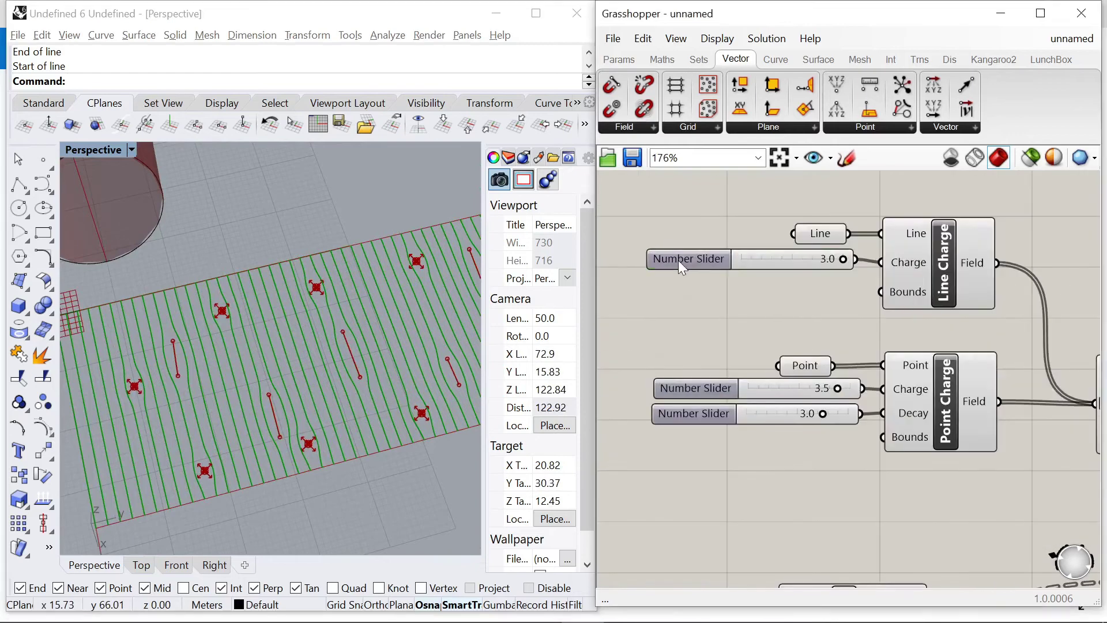
pyautogui.doubleClick(678, 260)
pyautogui.doubleClick(704, 307)
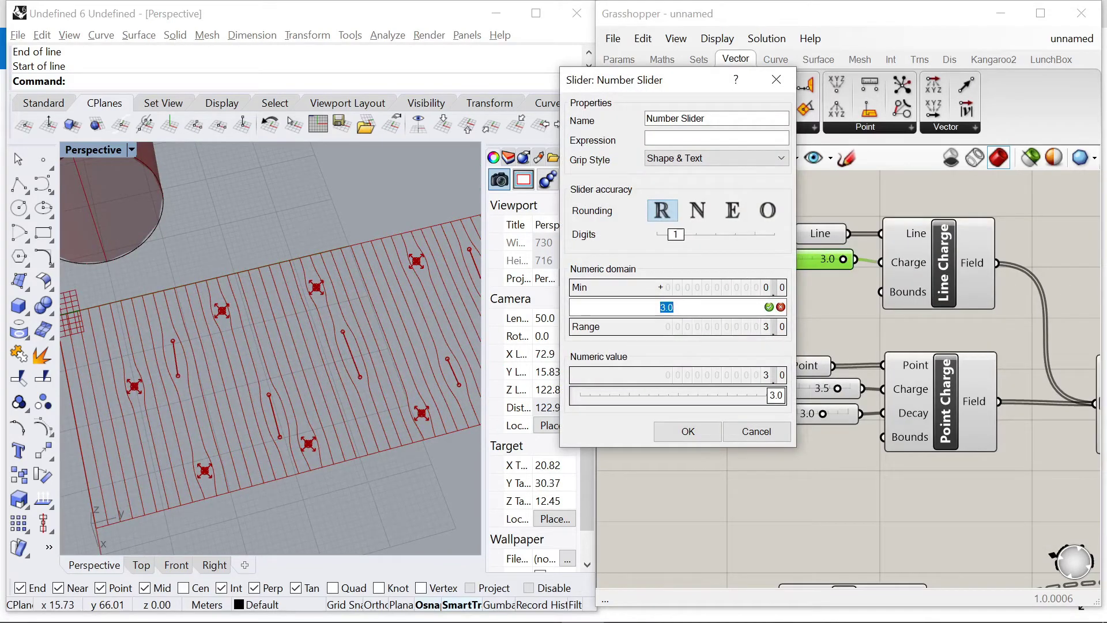
pyautogui.click(687, 431)
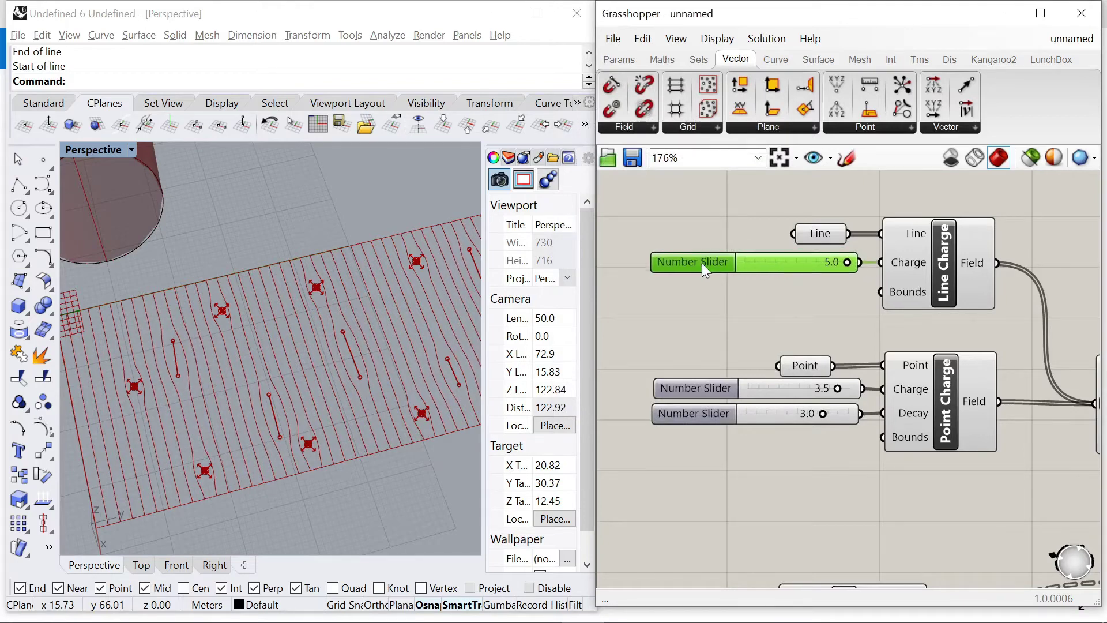
# Set the displacement limit on the Minimum component's slider to 0.9
pyautogui.scroll(-5, 701, 263)
pyautogui.scroll(5, 797, 185)
pyautogui.scroll(5, 800, 191)
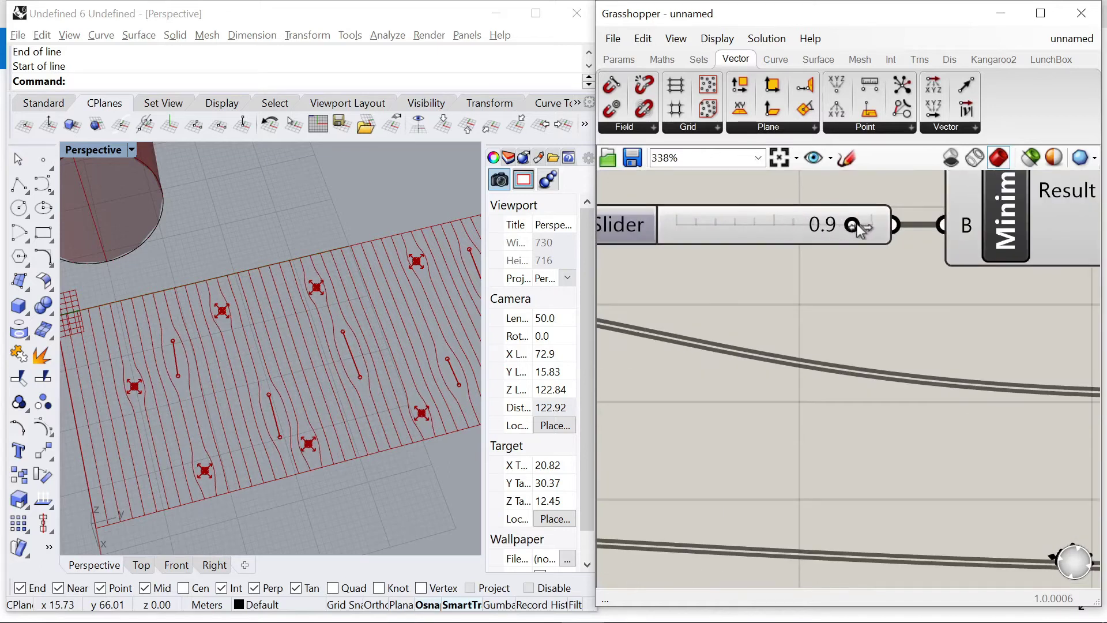
# Set the Divide Surface V Count to 48 and check the curves around the charges
pyautogui.scroll(-8, 802, 295)
pyautogui.scroll(5, 711, 260)
pyautogui.scroll(2, 928, 311)
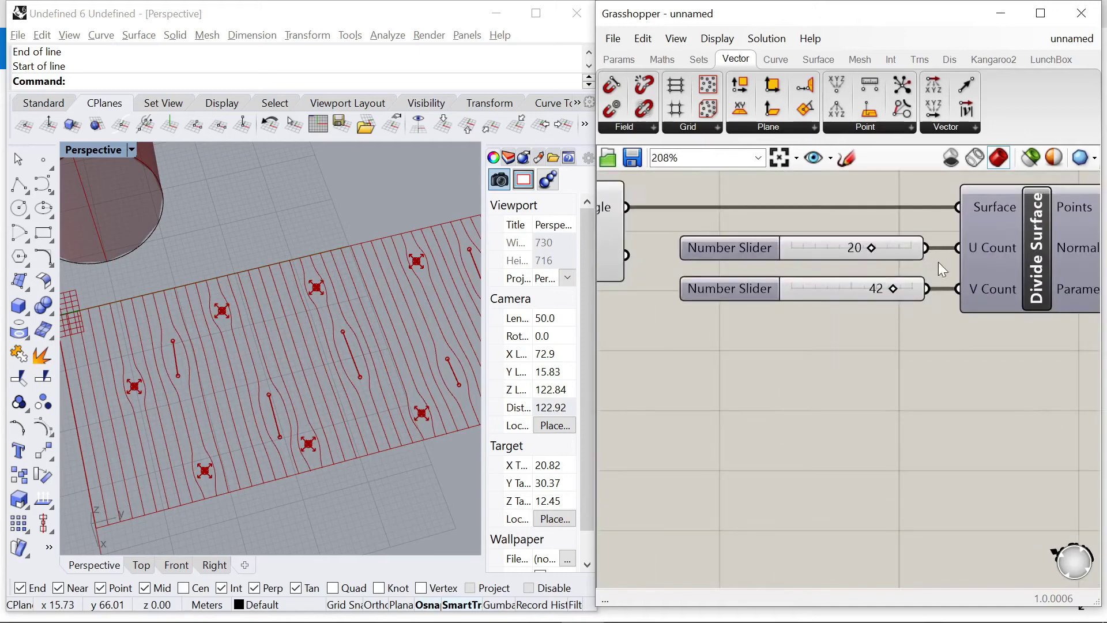
pyautogui.moveTo(894, 289); pyautogui.dragTo(908, 295)
pyautogui.moveTo(309, 324); pyautogui.dragTo(359, 327, button='right')
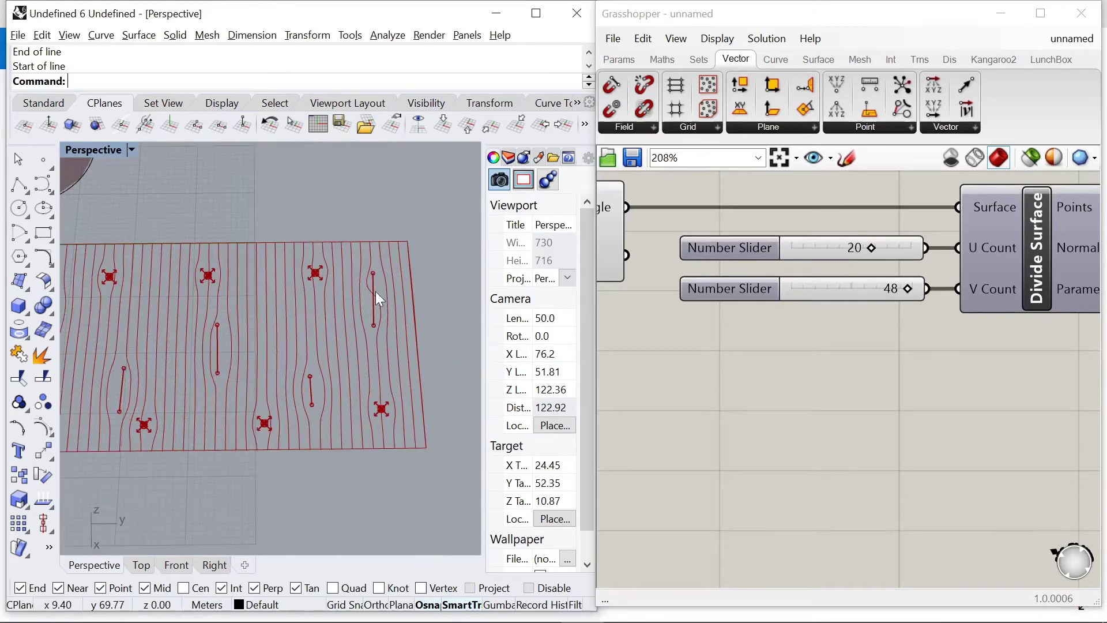
pyautogui.scroll(4, 398, 294)
pyautogui.scroll(-8, 782, 267)
# Add a Spin Force field component above the Line Charge component
pyautogui.scroll(7, 836, 250)
pyautogui.click(647, 129)
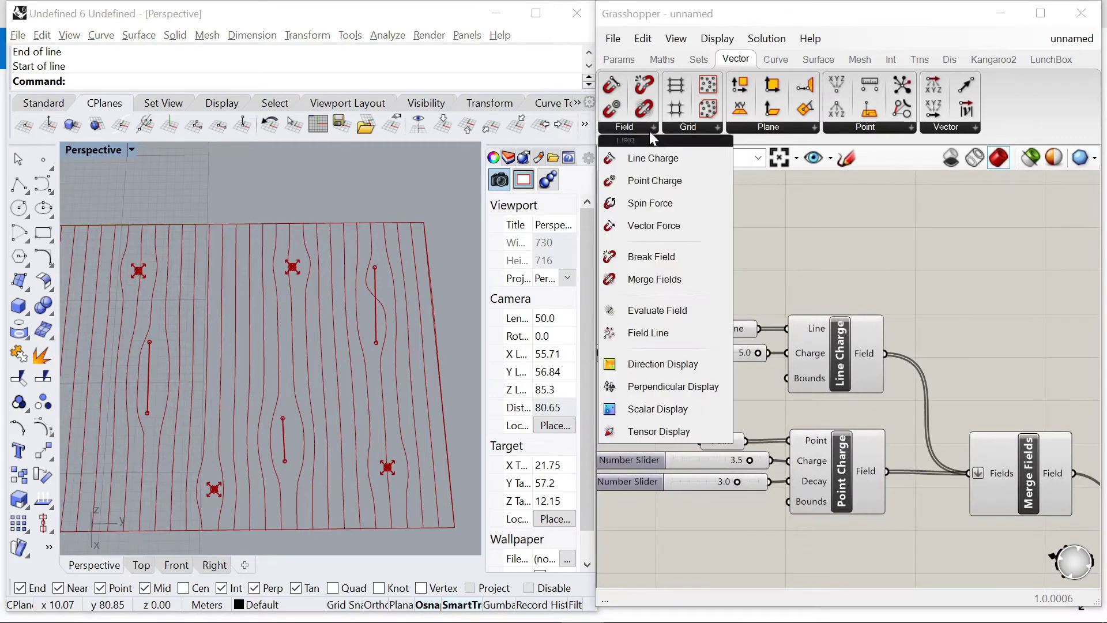
pyautogui.click(667, 204)
pyautogui.click(798, 240)
pyautogui.scroll(-4, 842, 258)
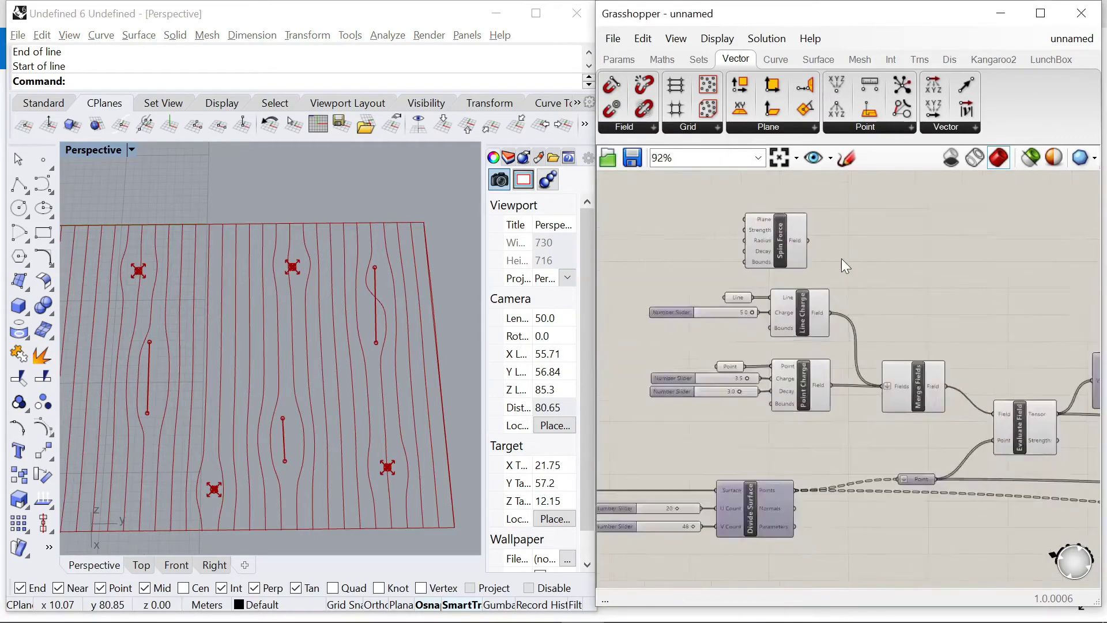
pyautogui.scroll(4, 814, 244)
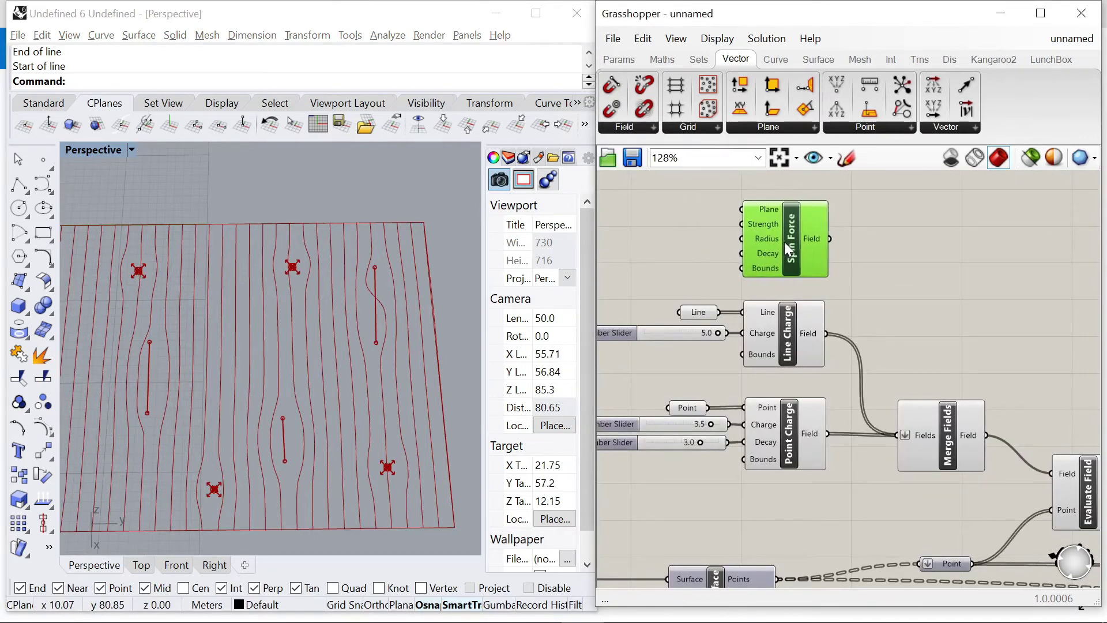
# Add an XY Plane component, connect it to the Spin Force's Plane input and place it alongside
pyautogui.scroll(-3, 773, 240)
pyautogui.scroll(5, 762, 239)
pyautogui.click(762, 236)
pyautogui.doubleClick(762, 234)
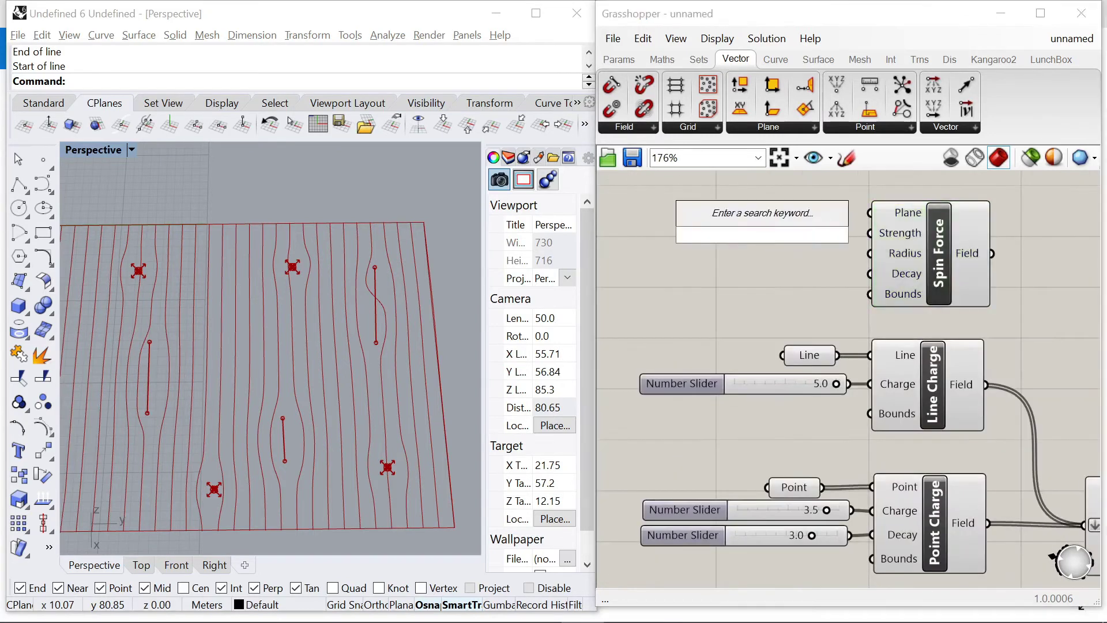
pyautogui.write('xy')
pyautogui.press('Return')
pyautogui.moveTo(871, 213); pyautogui.dragTo(871, 212)
pyautogui.moveTo(799, 226); pyautogui.dragTo(817, 206)
# Add a Point parameter and connect it to the XY Plane's Origin input
pyautogui.scroll(-1, 817, 205)
pyautogui.moveTo(621, 205); pyautogui.dragTo(789, 242, button='right')
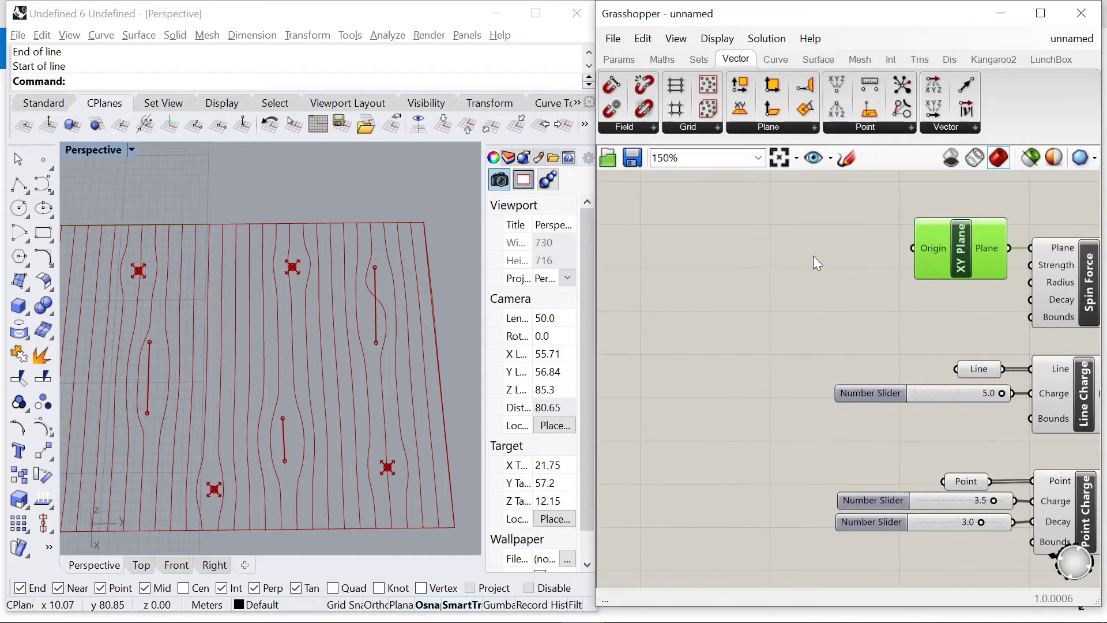
pyautogui.doubleClick(806, 279)
pyautogui.write('point')
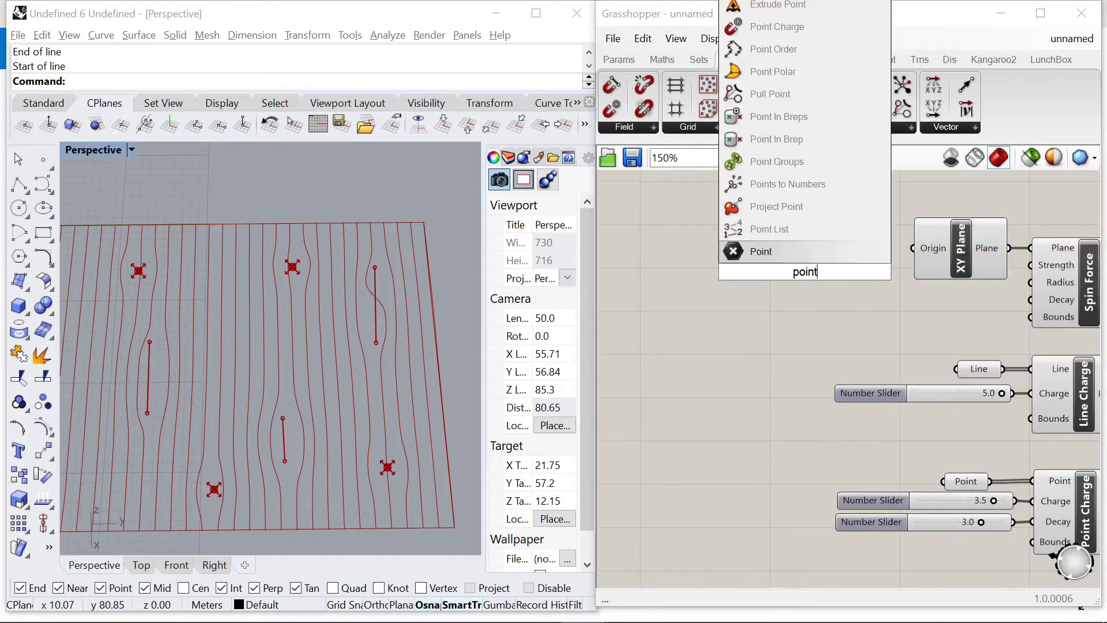
pyautogui.click(760, 250)
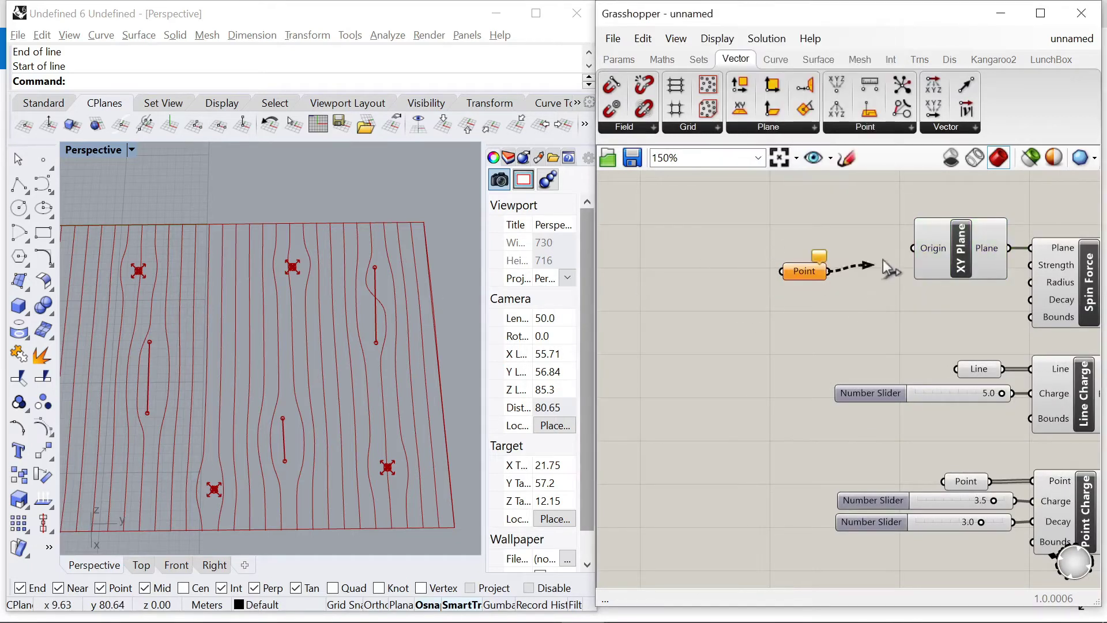
pyautogui.moveTo(884, 259); pyautogui.dragTo(916, 249)
# Assign seven points to the Point parameter, placed in a zigzag across the wavy-curve rectangle between the existing point and line charges
pyautogui.scroll(-8, 359, 301)
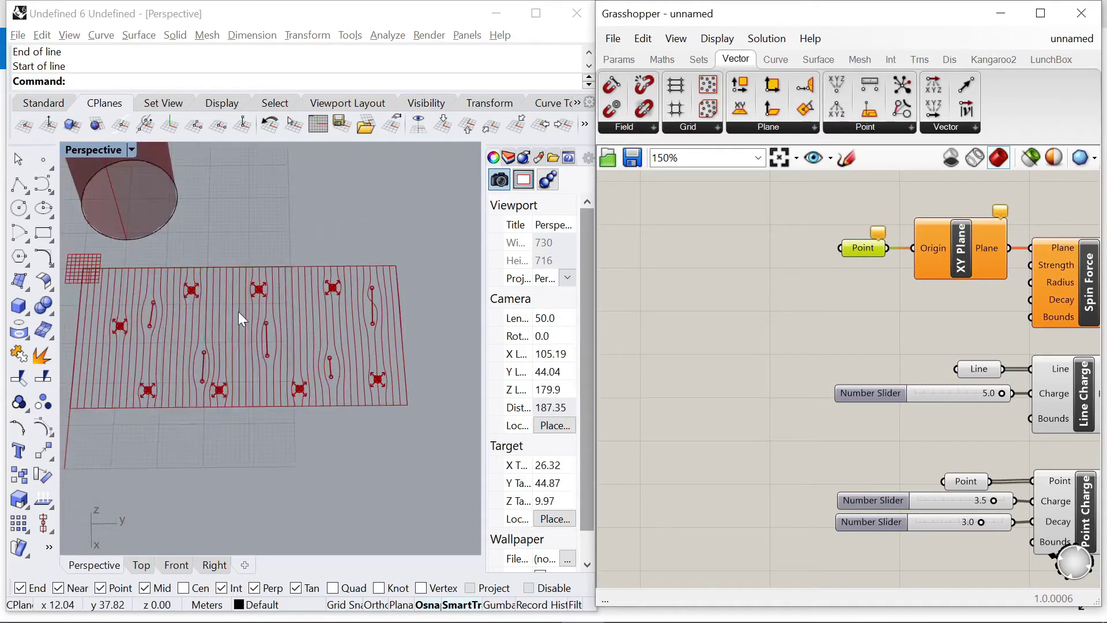
pyautogui.scroll(4, 239, 312)
pyautogui.rightClick(862, 252)
pyautogui.click(946, 505)
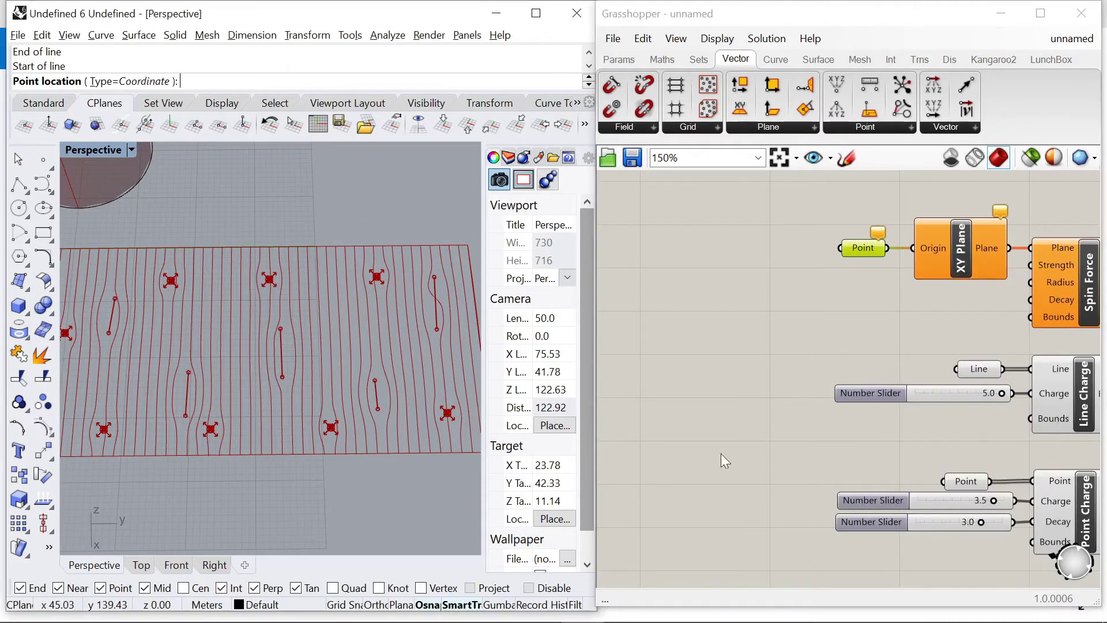
pyautogui.scroll(-4, 277, 318)
pyautogui.scroll(10, 142, 328)
pyautogui.scroll(-8, 196, 329)
pyautogui.scroll(3, 141, 371)
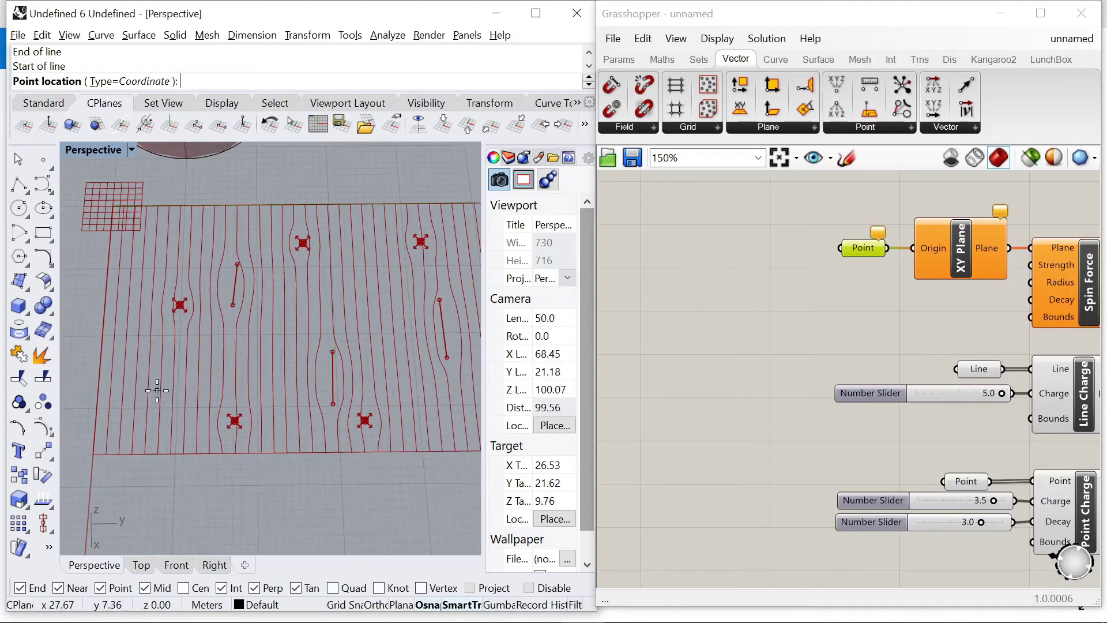
pyautogui.click(154, 396)
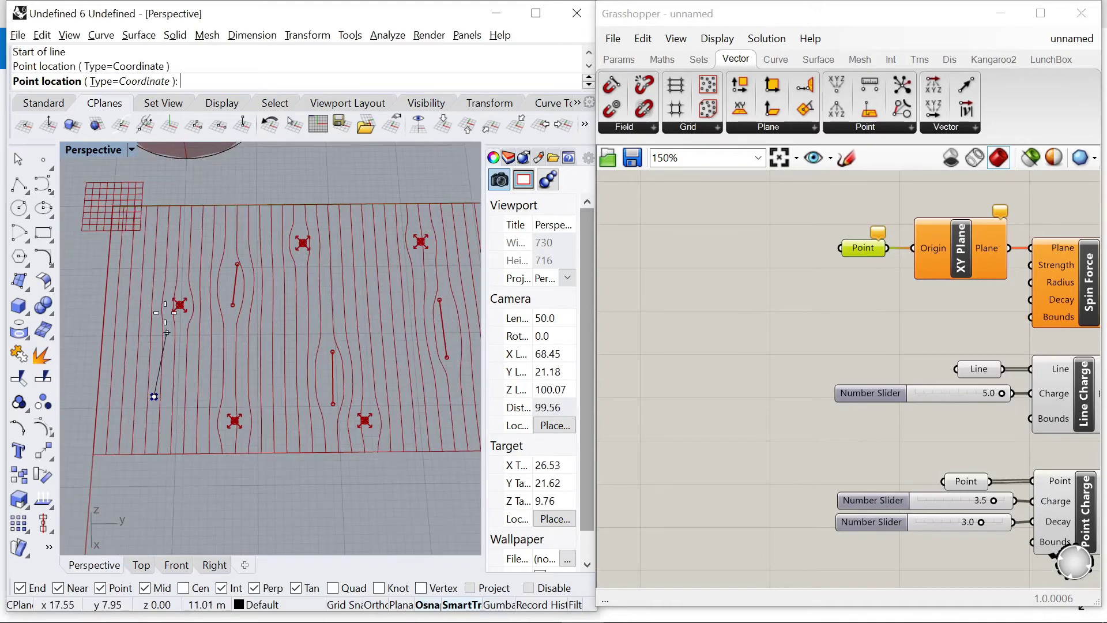
pyautogui.click(175, 236)
pyautogui.scroll(-5, 186, 260)
pyautogui.scroll(5, 254, 284)
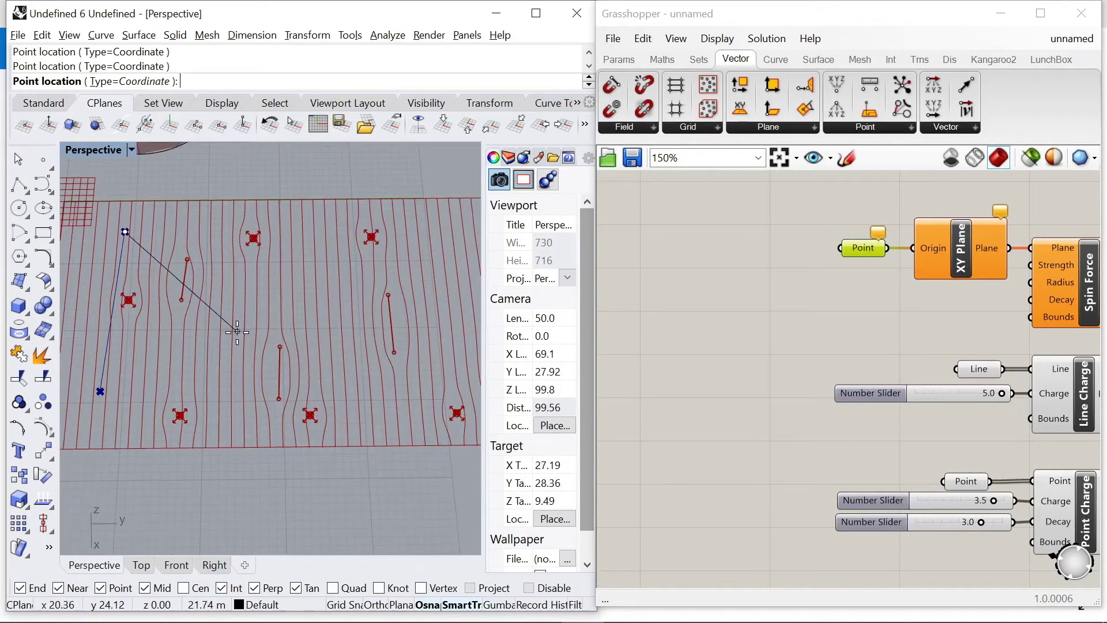
pyautogui.click(358, 378)
pyautogui.scroll(-2, 358, 379)
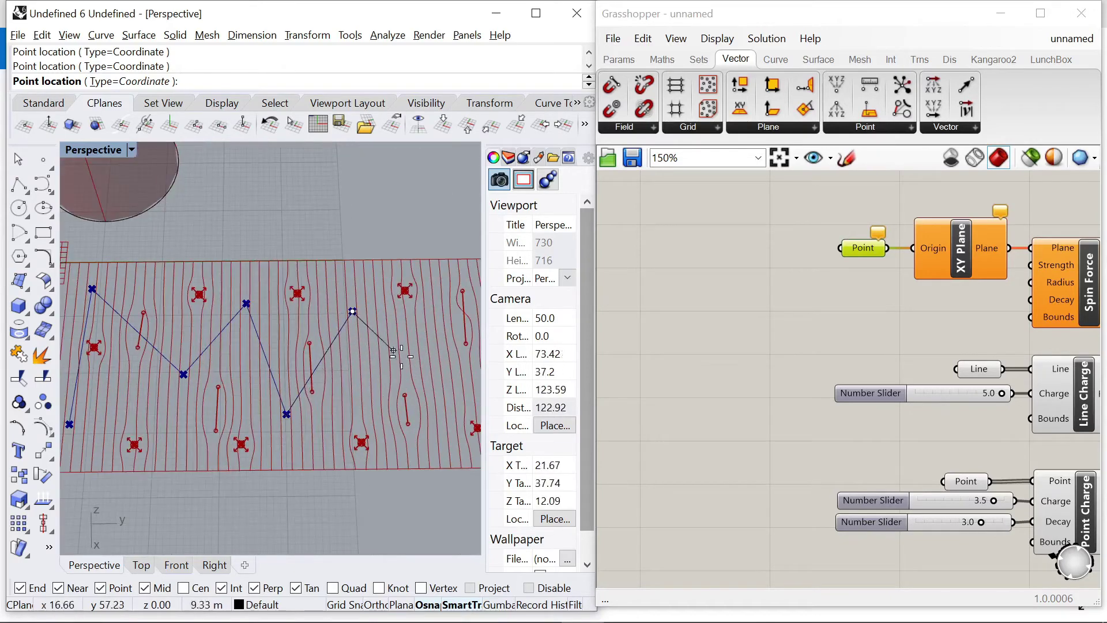
pyautogui.click(436, 377)
pyautogui.scroll(-3, 426, 369)
pyautogui.scroll(2, 399, 341)
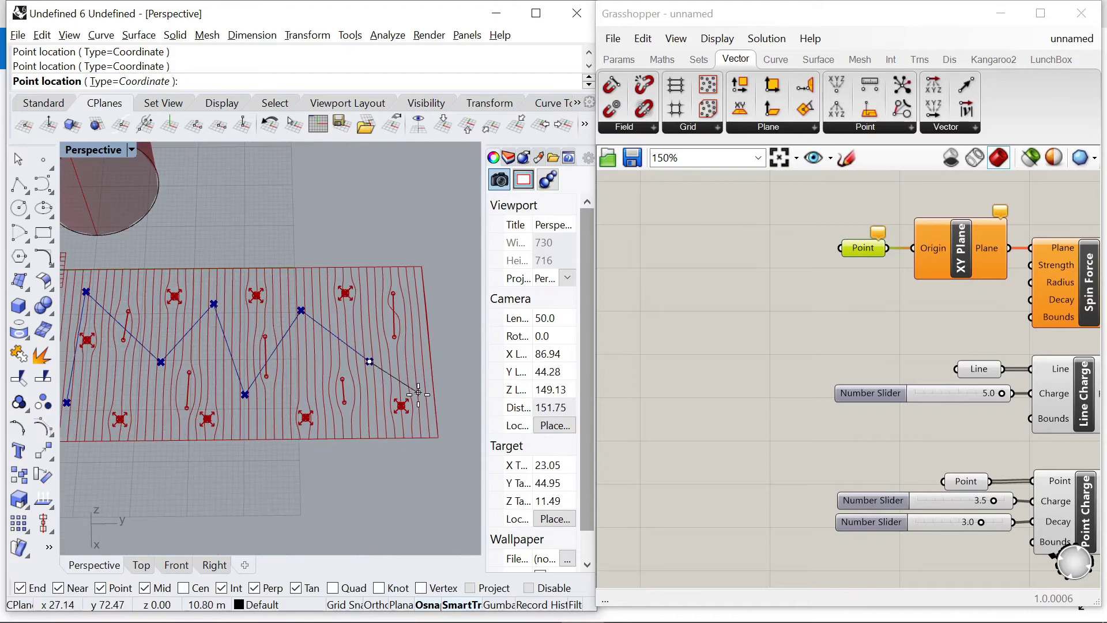
pyautogui.rightClick(439, 279)
# Shift the canvas components into place and add a number slider ranging from 0 to 10 beside the Spin Force component
pyautogui.scroll(-3, 781, 277)
pyautogui.scroll(3, 969, 267)
pyautogui.scroll(-2, 882, 283)
pyautogui.moveTo(724, 268); pyautogui.dragTo(754, 256)
pyautogui.doubleClick(740, 316)
pyautogui.write('0')
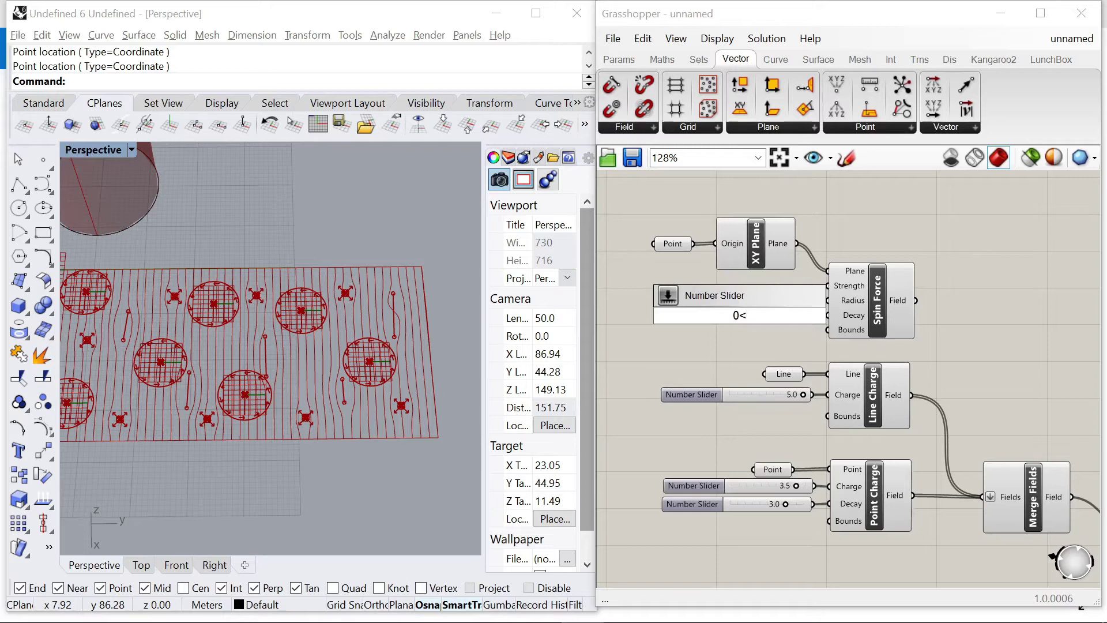
pyautogui.write('<10')
pyautogui.press('Return')
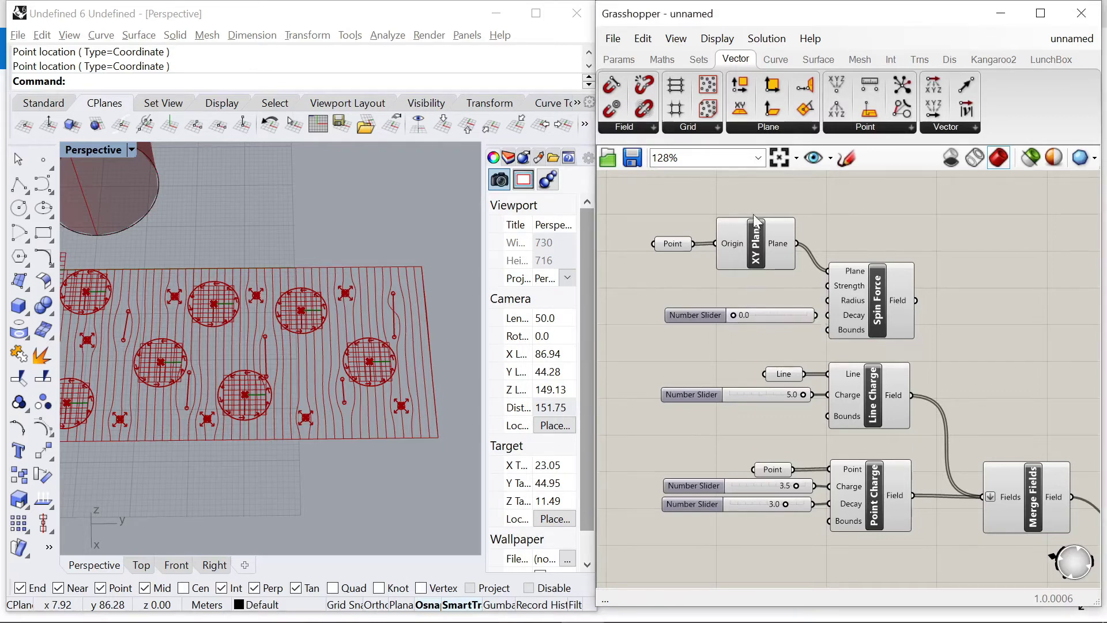
# Connect the new slider to the Spin Force's Strength input and set it to 2.2
pyautogui.scroll(3, 750, 225)
pyautogui.moveTo(664, 404); pyautogui.dragTo(660, 346)
pyautogui.moveTo(870, 338); pyautogui.dragTo(899, 340)
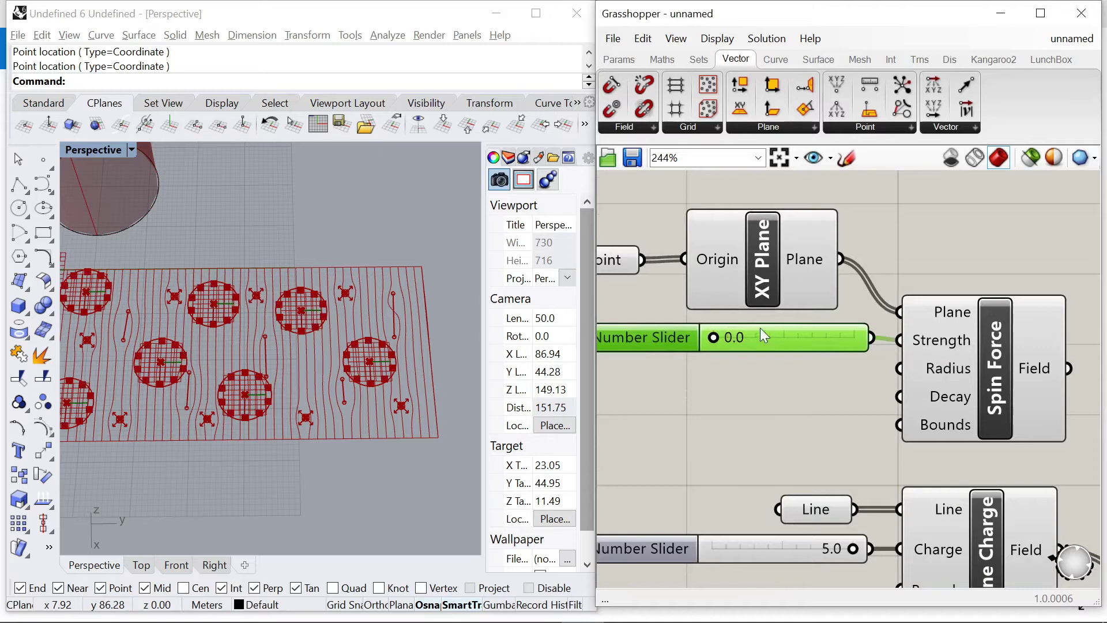
pyautogui.moveTo(714, 338); pyautogui.dragTo(795, 338)
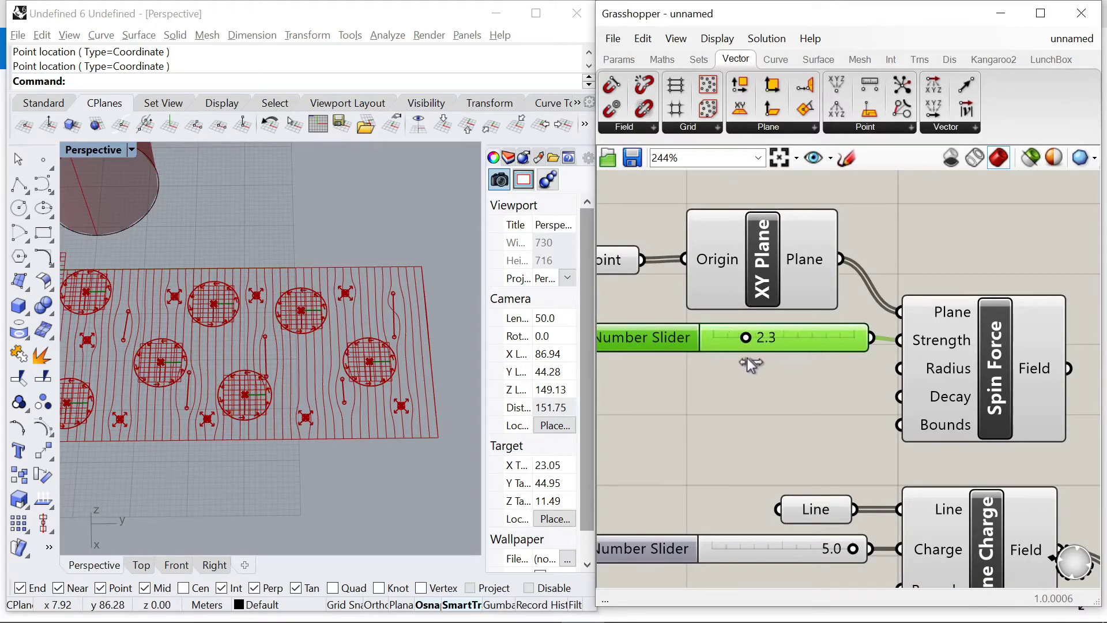
# Duplicate the Strength slider below it, connect the copy to the Spin Force's Radius input and set it to 6.0
pyautogui.moveTo(757, 349); pyautogui.dragTo(798, 343, button='right')
pyautogui.keyDown('alt'); pyautogui.moveTo(704, 330); pyautogui.dragTo(701, 369); pyautogui.keyUp('alt')
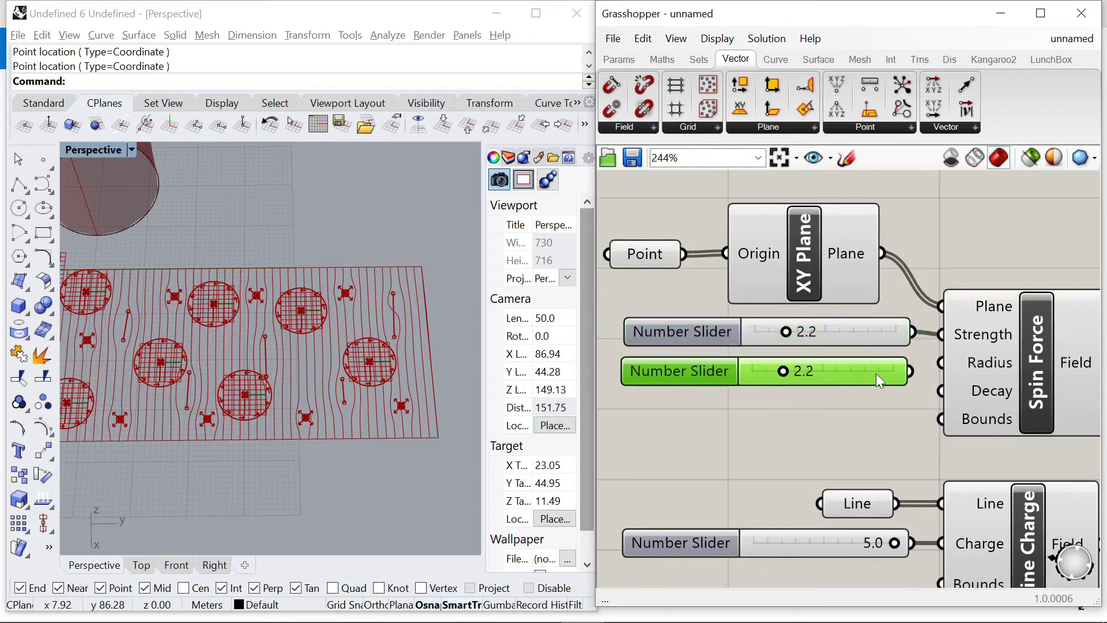
pyautogui.moveTo(911, 372); pyautogui.dragTo(941, 362)
pyautogui.moveTo(783, 370); pyautogui.dragTo(951, 553)
# Connect the Spin Force's Field output to the Merge Fields component alongside the existing charges
pyautogui.click(834, 422)
pyautogui.scroll(-4, 833, 422)
pyautogui.scroll(2, 911, 386)
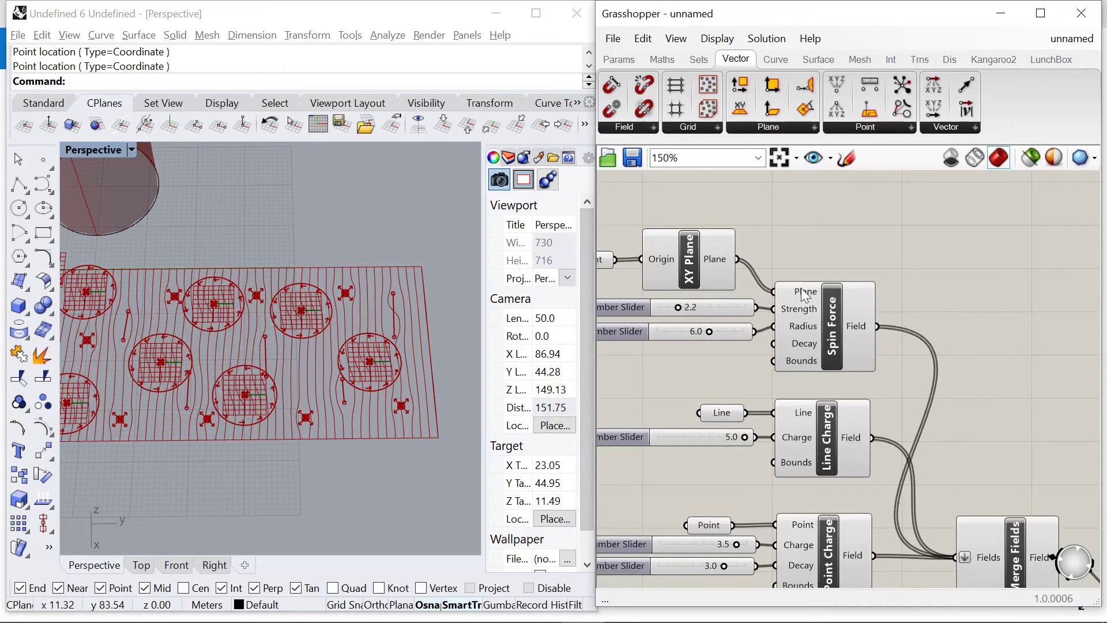
# Turn off the preview of the spin, line and point force components with their inputs, and of the Merge Fields component
pyautogui.scroll(-5, 804, 298)
pyautogui.scroll(3, 784, 300)
pyautogui.scroll(-2, 737, 256)
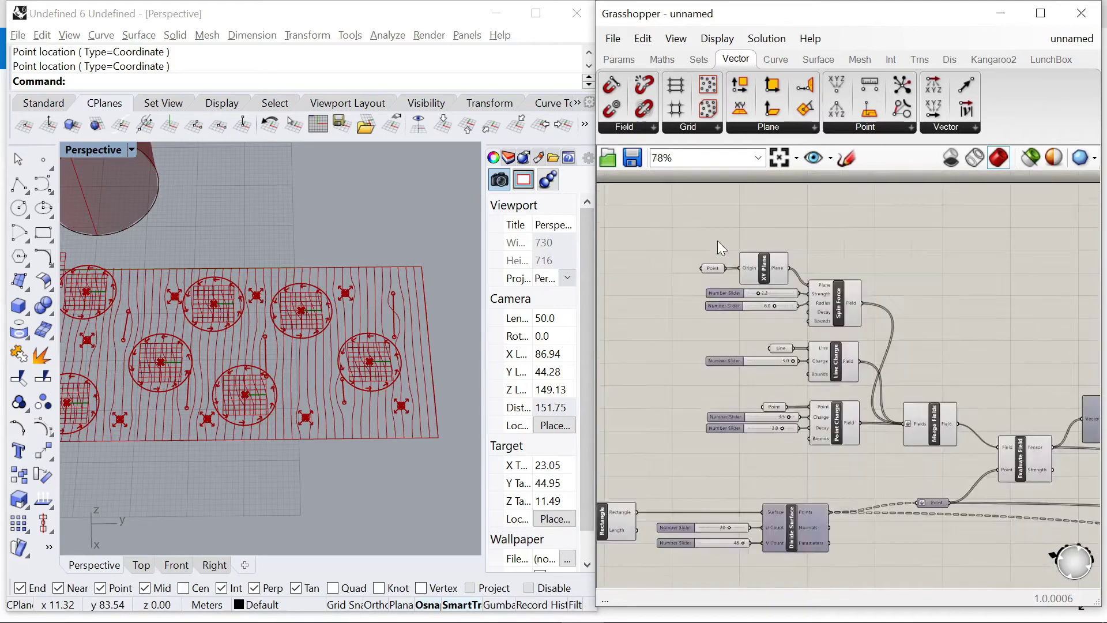
pyautogui.moveTo(683, 226); pyautogui.dragTo(864, 435)
pyautogui.rightClick(888, 231)
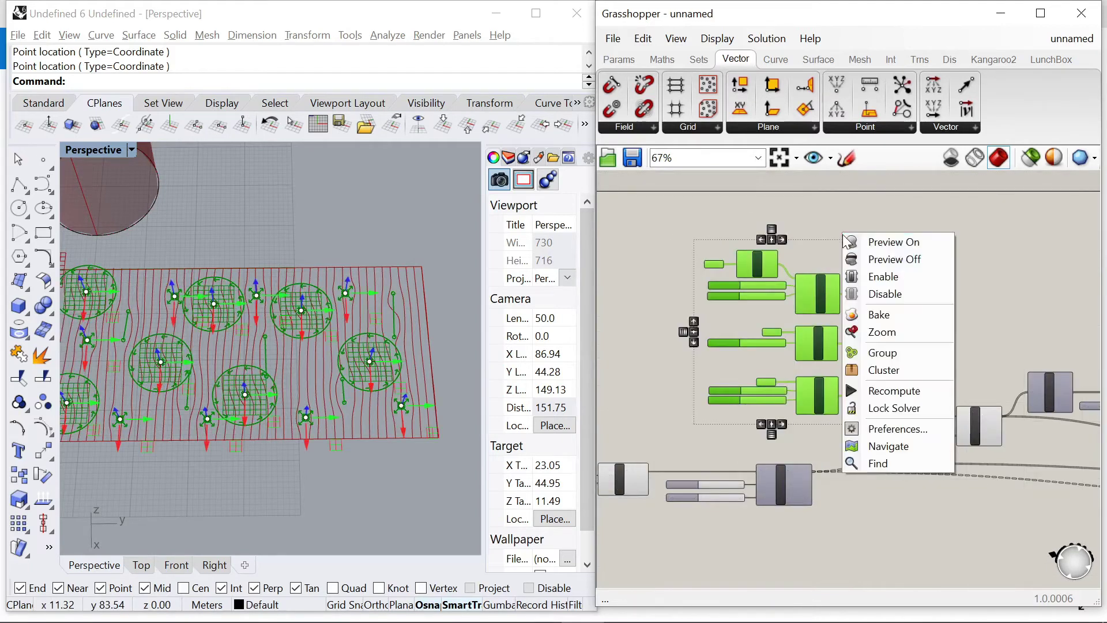
pyautogui.click(895, 252)
pyautogui.click(894, 250)
pyautogui.click(899, 411)
pyautogui.rightClick(903, 282)
pyautogui.click(943, 309)
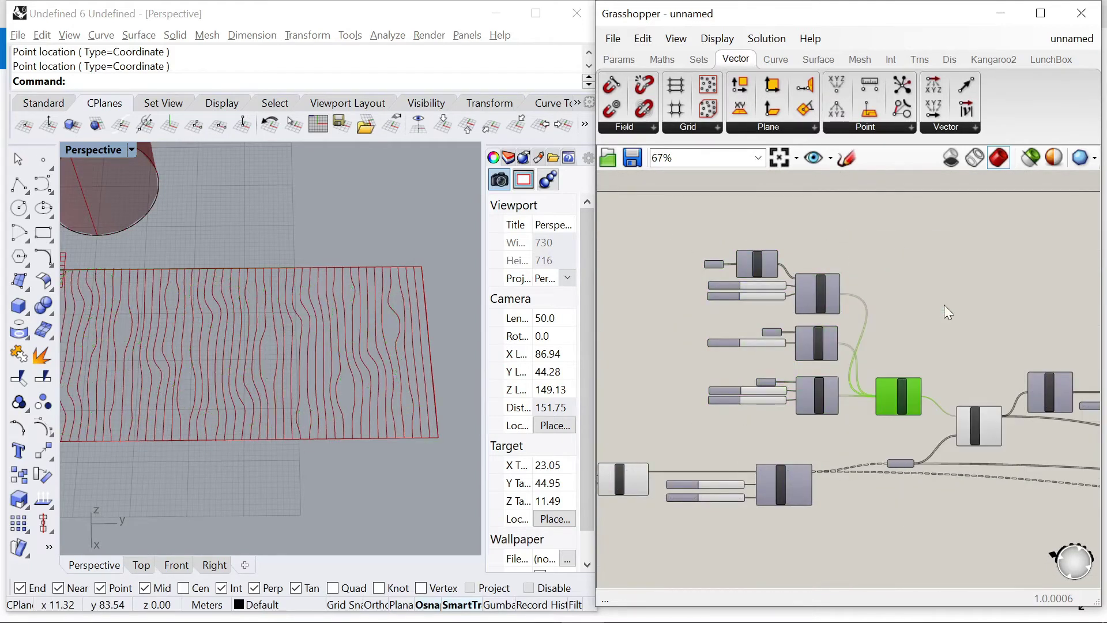
# Set the Spin Force's Strength slider to 4.7 and its Radius slider to 8.9
pyautogui.scroll(-2, 912, 285)
pyautogui.scroll(2, 1058, 372)
pyautogui.moveTo(1057, 372); pyautogui.dragTo(918, 334, button='right')
pyautogui.moveTo(1089, 386); pyautogui.dragTo(923, 335, button='right')
pyautogui.scroll(-4, 964, 349)
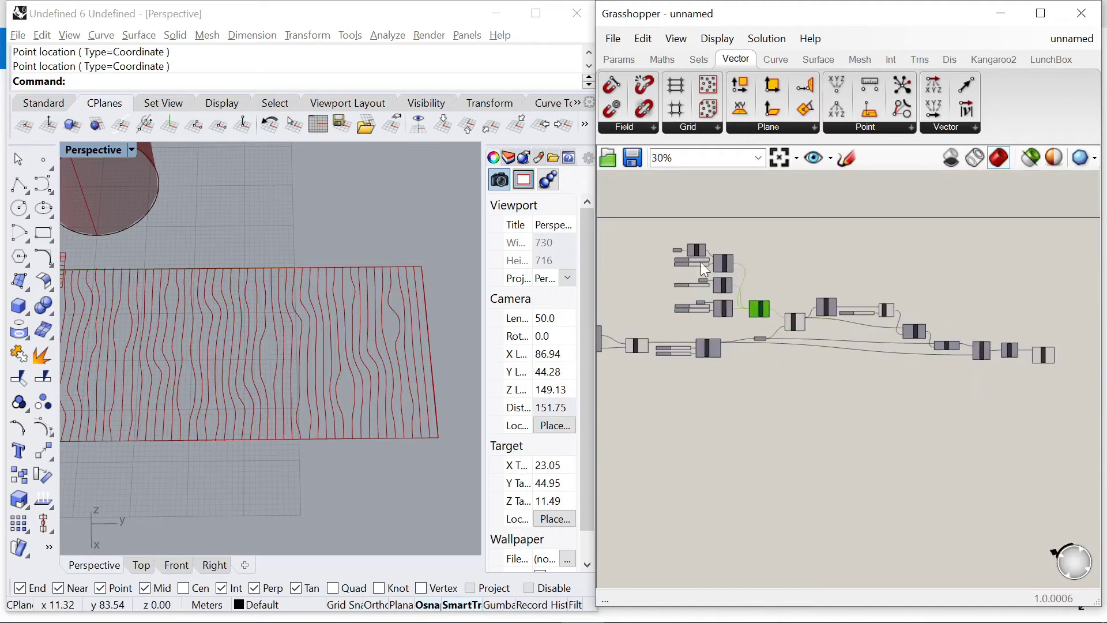
pyautogui.scroll(6, 669, 259)
pyautogui.scroll(2, 719, 278)
pyautogui.keyDown('shift'); pyautogui.moveTo(177, 286); pyautogui.dragTo(289, 312, button='right'); pyautogui.keyUp('shift')
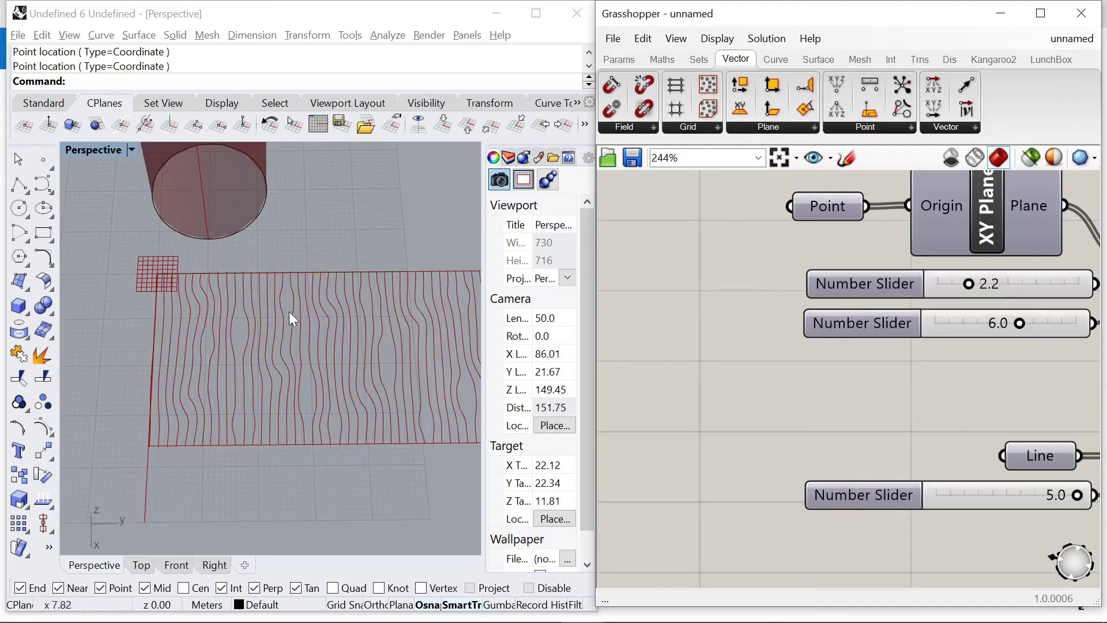
pyautogui.scroll(2, 986, 285)
pyautogui.moveTo(955, 282); pyautogui.dragTo(1012, 301)
pyautogui.scroll(-3, 865, 323)
pyautogui.scroll(3, 836, 340)
pyautogui.moveTo(803, 337); pyautogui.dragTo(849, 338)
pyautogui.scroll(-5, 414, 363)
pyautogui.scroll(5, 414, 364)
# Set the Line Charge's Charge slider to 4.5
pyautogui.scroll(-3, 833, 369)
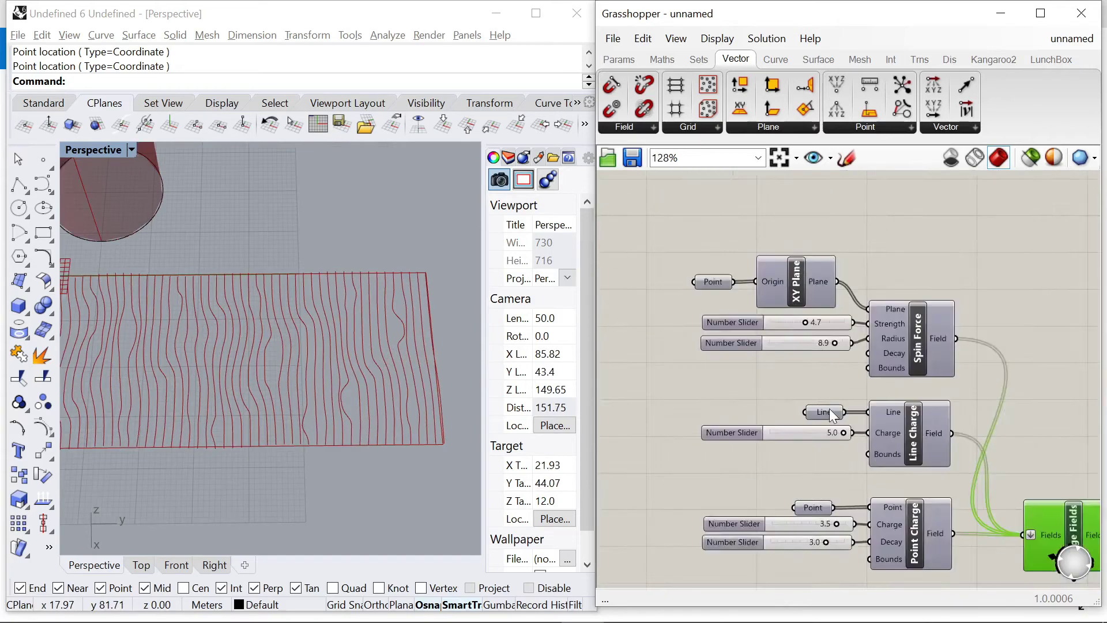
pyautogui.scroll(3, 842, 424)
pyautogui.moveTo(851, 436)
pyautogui.mouseDown()
pyautogui.moveTo(791, 439)
pyautogui.moveTo(831, 441)
pyautogui.mouseUp()
pyautogui.scroll(-5, 264, 356)
pyautogui.scroll(4, 264, 355)
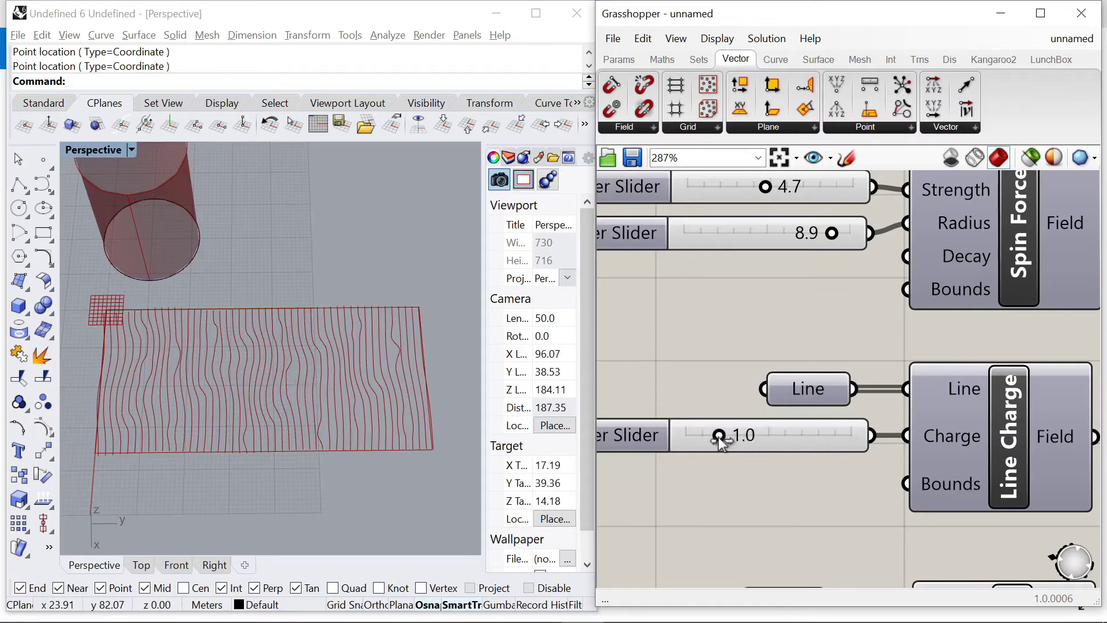
# Set the Point Charge's Charge slider to 3.3 and its Decay slider to 2.1
pyautogui.scroll(-3, 836, 449)
pyautogui.scroll(4, 822, 495)
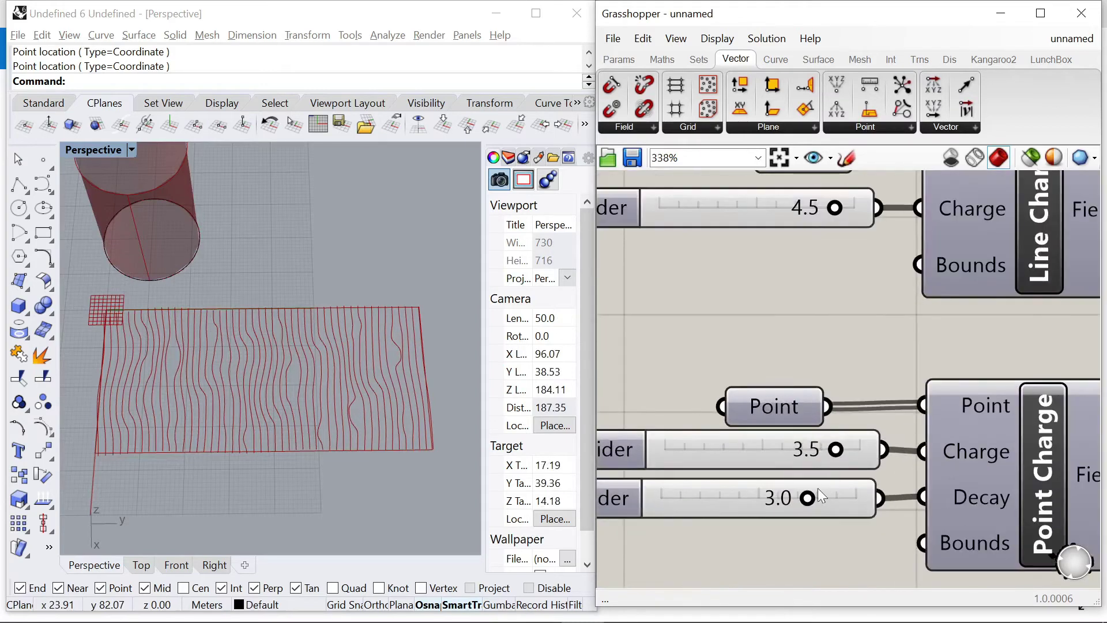
pyautogui.moveTo(835, 452); pyautogui.dragTo(774, 461)
pyautogui.moveTo(811, 503); pyautogui.dragTo(777, 507)
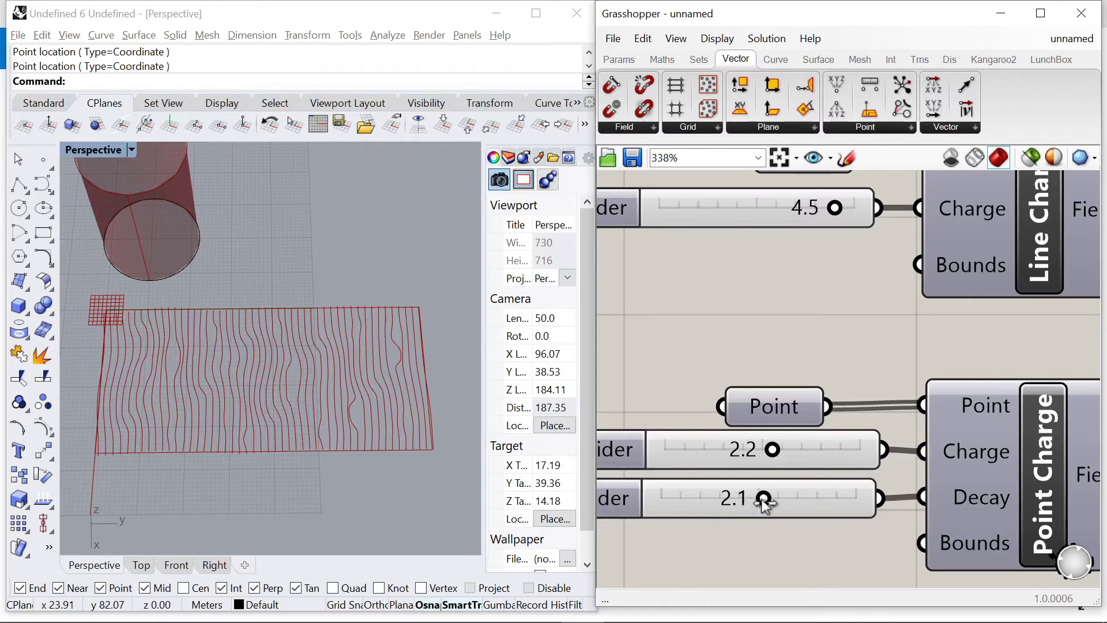
pyautogui.moveTo(774, 456); pyautogui.dragTo(828, 466)
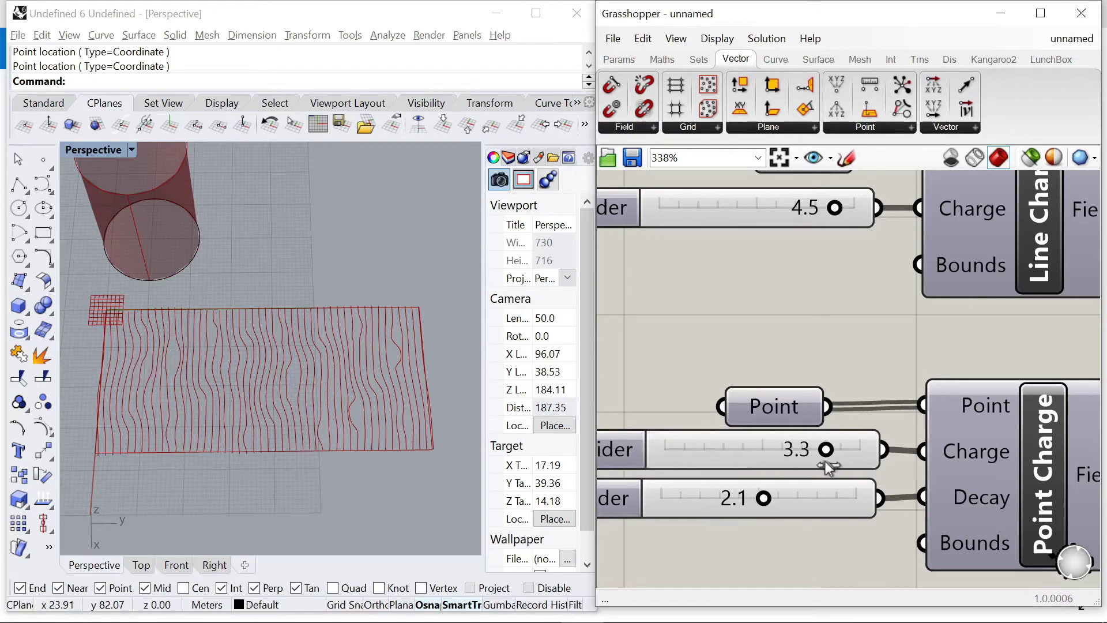
# Raise the Spin Force's Strength slider to 7.9
pyautogui.scroll(-4, 783, 404)
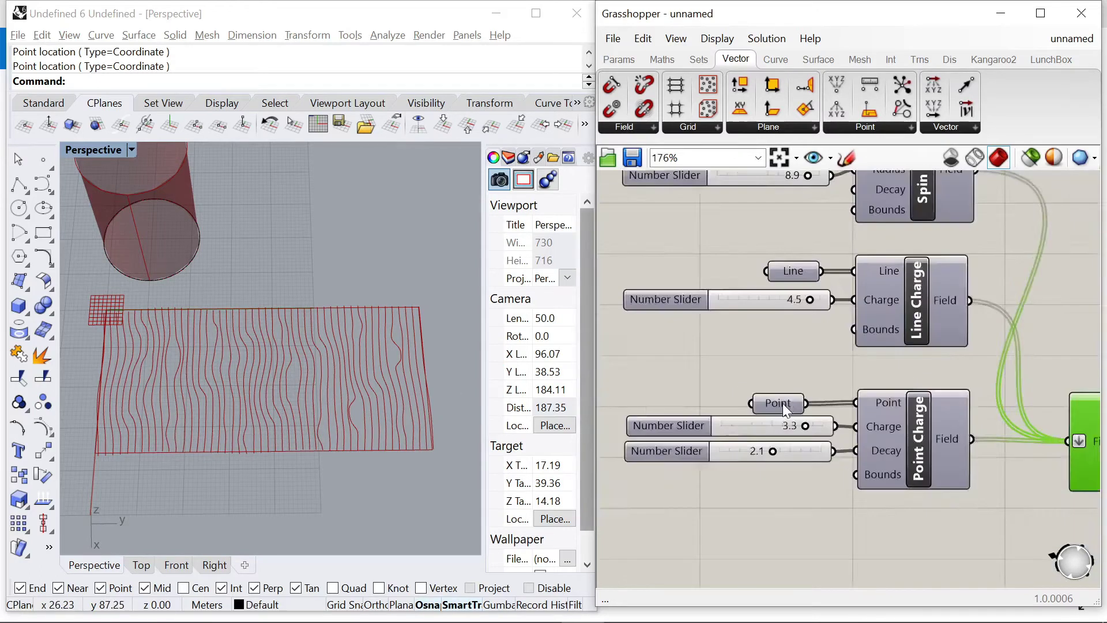
pyautogui.scroll(1, 781, 256)
pyautogui.scroll(4, 785, 311)
pyautogui.moveTo(746, 316); pyautogui.dragTo(821, 331)
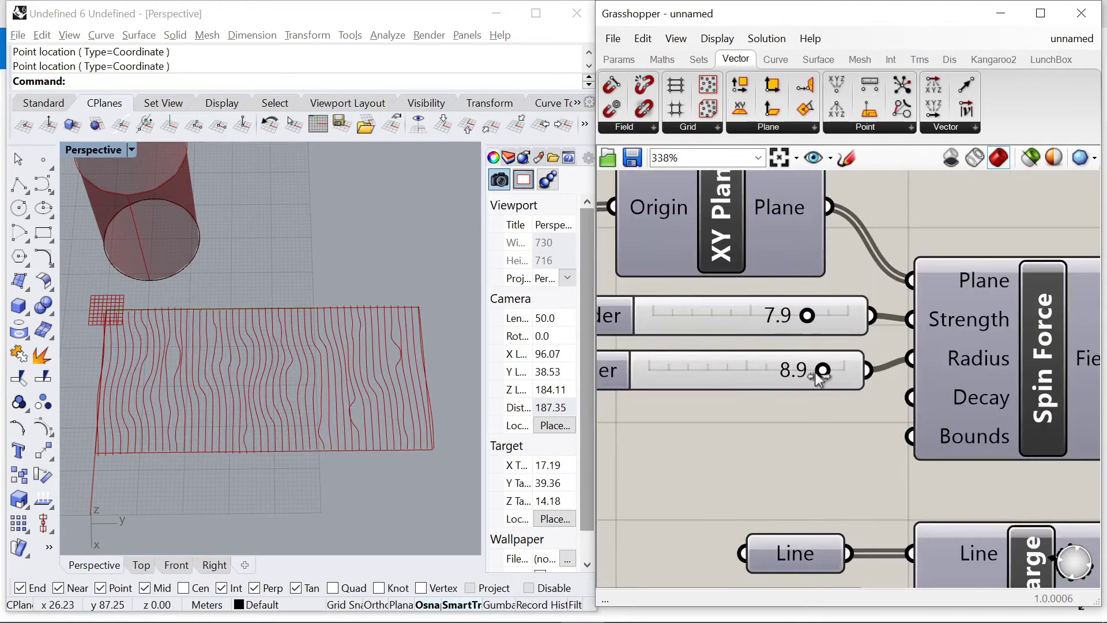
# Duplicate the Radius slider, connect the copy to the Spin Force's Decay input, set it to 4.0 and align it underneath
pyautogui.scroll(-1, 786, 358)
pyautogui.keyDown('alt'); pyautogui.moveTo(663, 361); pyautogui.dragTo(674, 408); pyautogui.keyUp('alt')
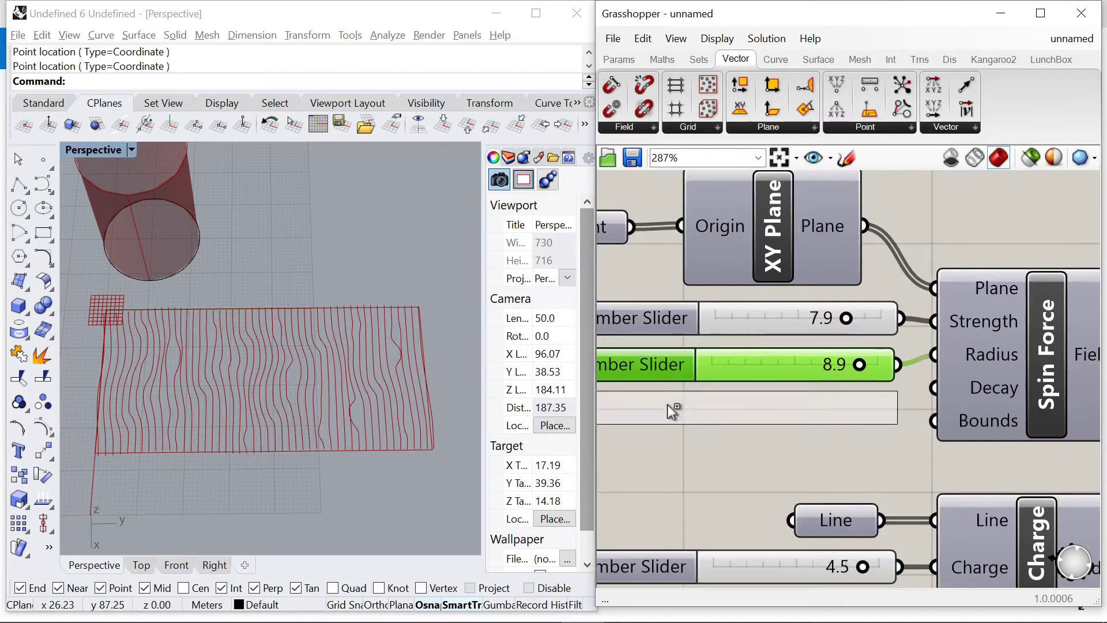
pyautogui.moveTo(903, 408); pyautogui.dragTo(930, 389)
pyautogui.moveTo(865, 409); pyautogui.dragTo(782, 413)
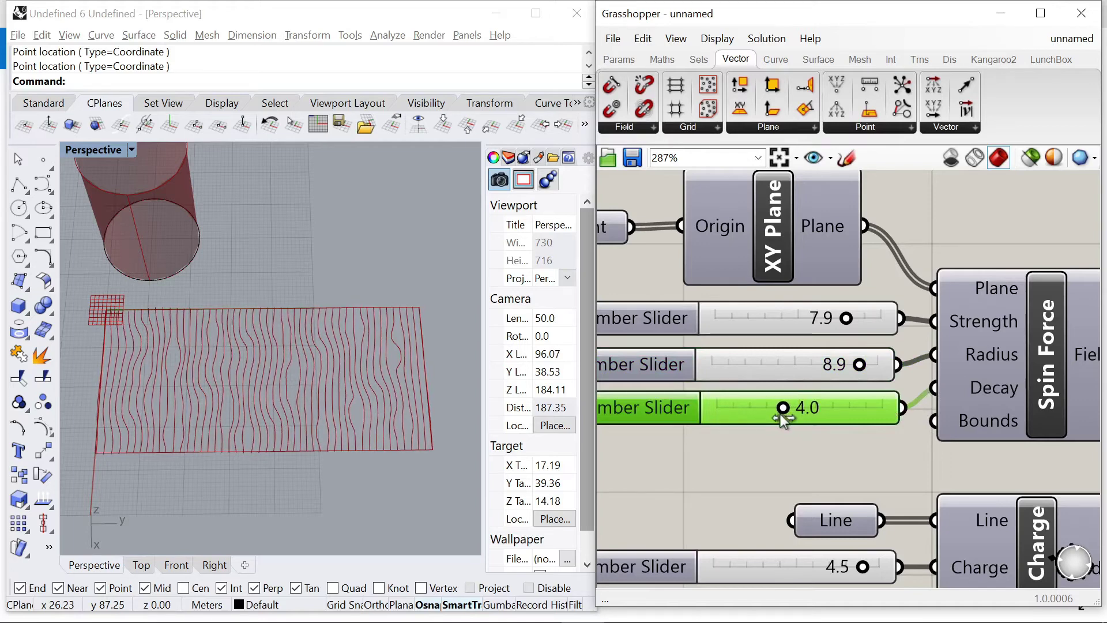
pyautogui.moveTo(676, 416); pyautogui.dragTo(656, 400)
# Examine the wavy curve pattern from several angles and highlight the curves produced by the Nurbs Curve component
pyautogui.scroll(4, 282, 360)
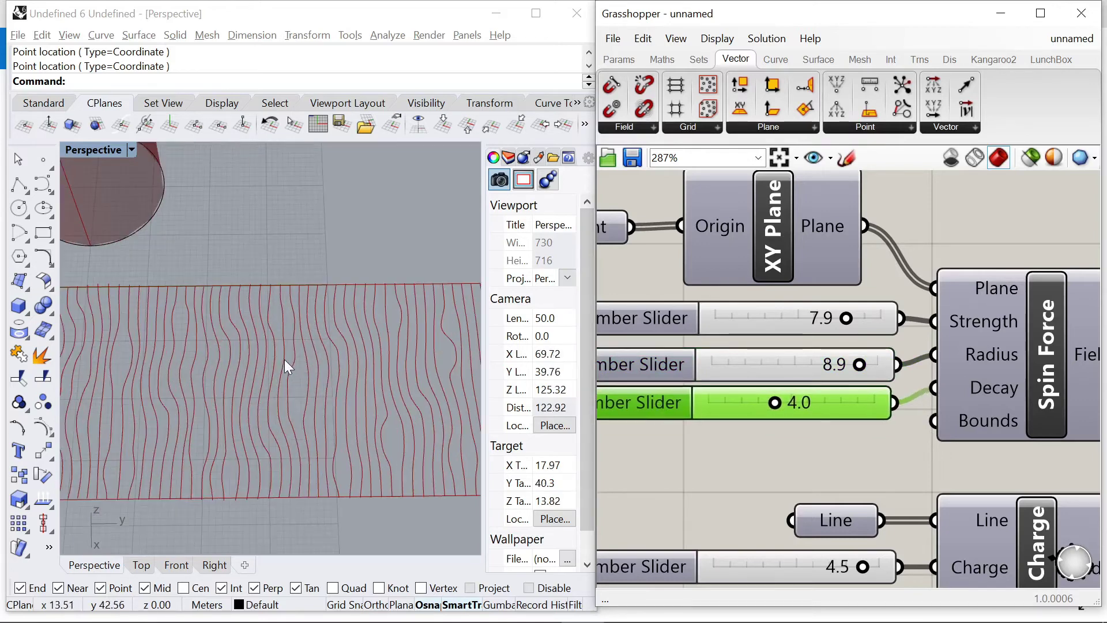
pyautogui.scroll(-4, 300, 242)
pyautogui.moveTo(181, 362); pyautogui.dragTo(241, 347, button='right')
pyautogui.scroll(4, 241, 348)
pyautogui.scroll(-2, 199, 342)
pyautogui.scroll(-8, 738, 244)
pyautogui.scroll(6, 902, 313)
pyautogui.click(893, 317)
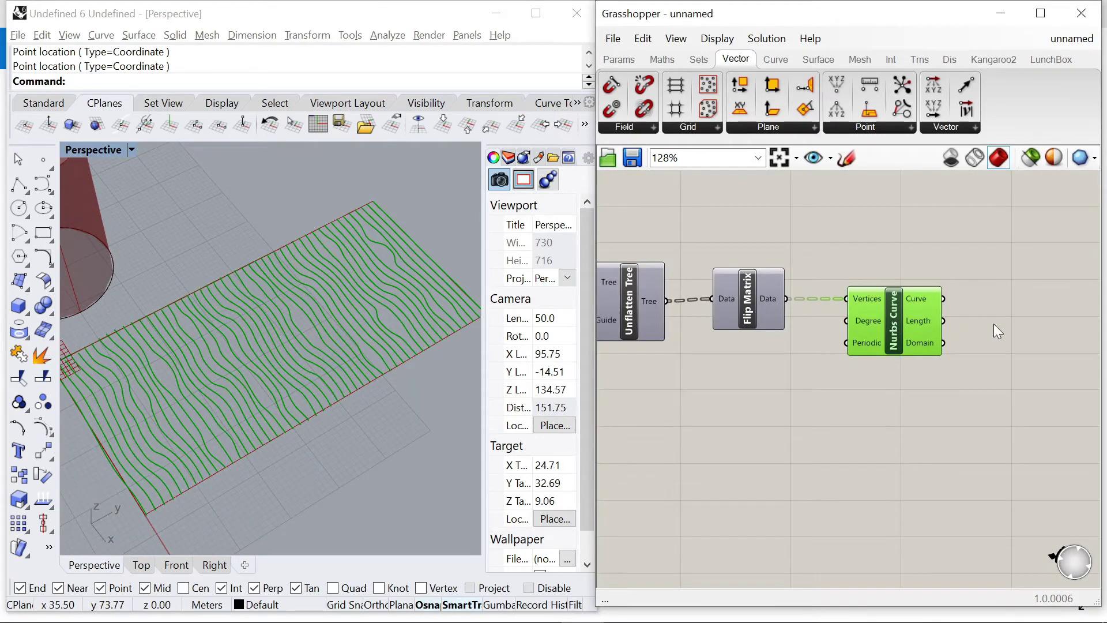
# Add an Extrude component and connect the Nurbs Curve's Curve output to its Base input
pyautogui.scroll(-2, 951, 321)
pyautogui.scroll(3, 907, 318)
pyautogui.click(906, 318)
pyautogui.write('extrude')
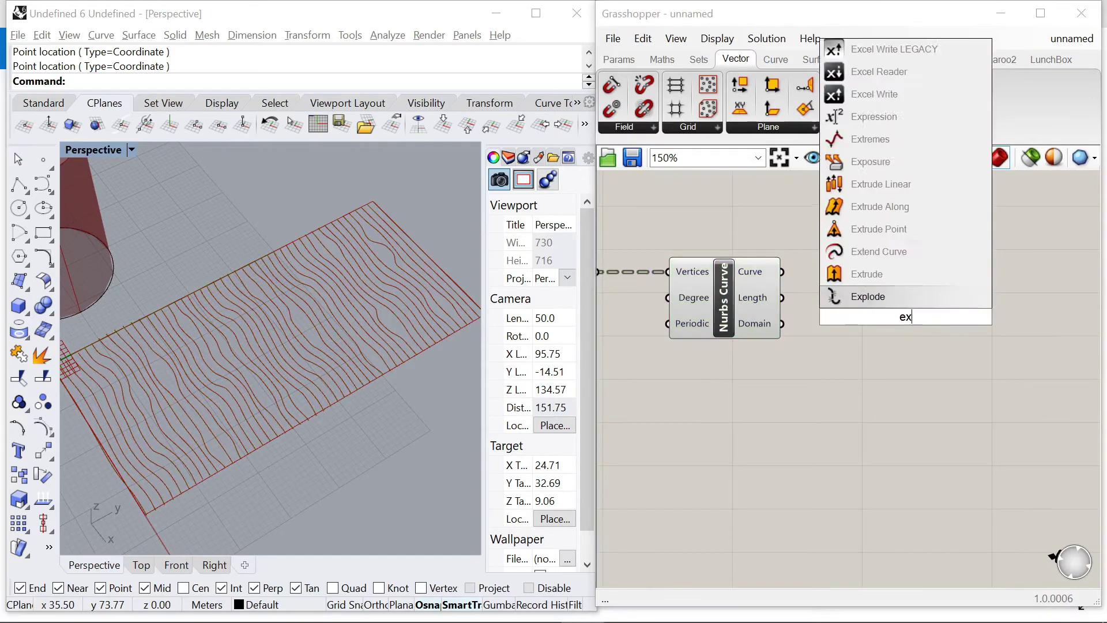
pyautogui.click(868, 283)
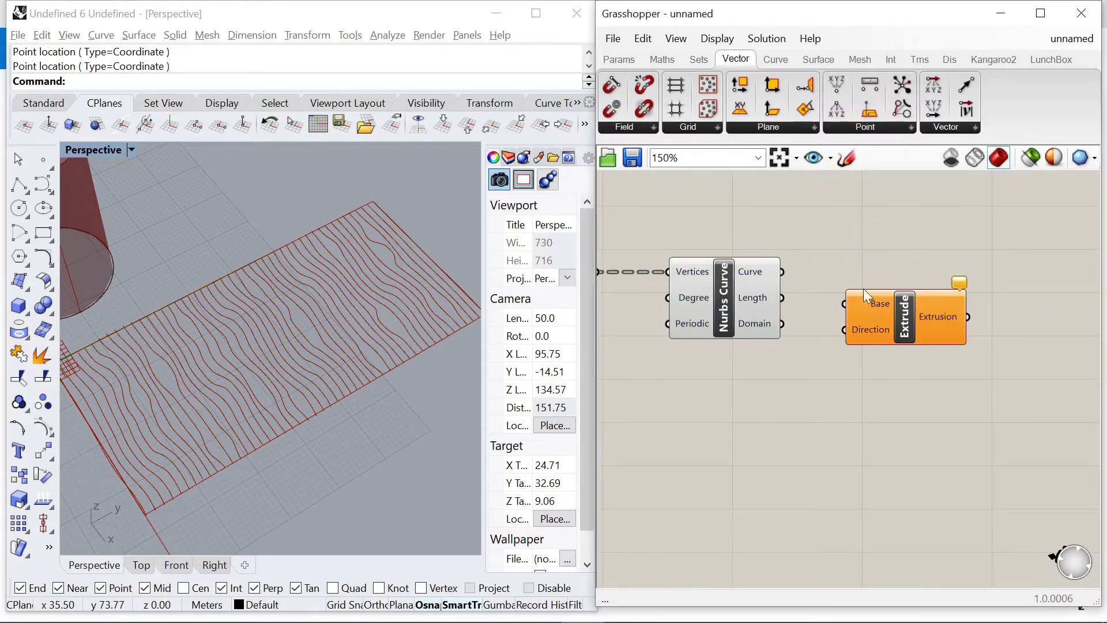
pyautogui.moveTo(846, 316); pyautogui.dragTo(898, 376)
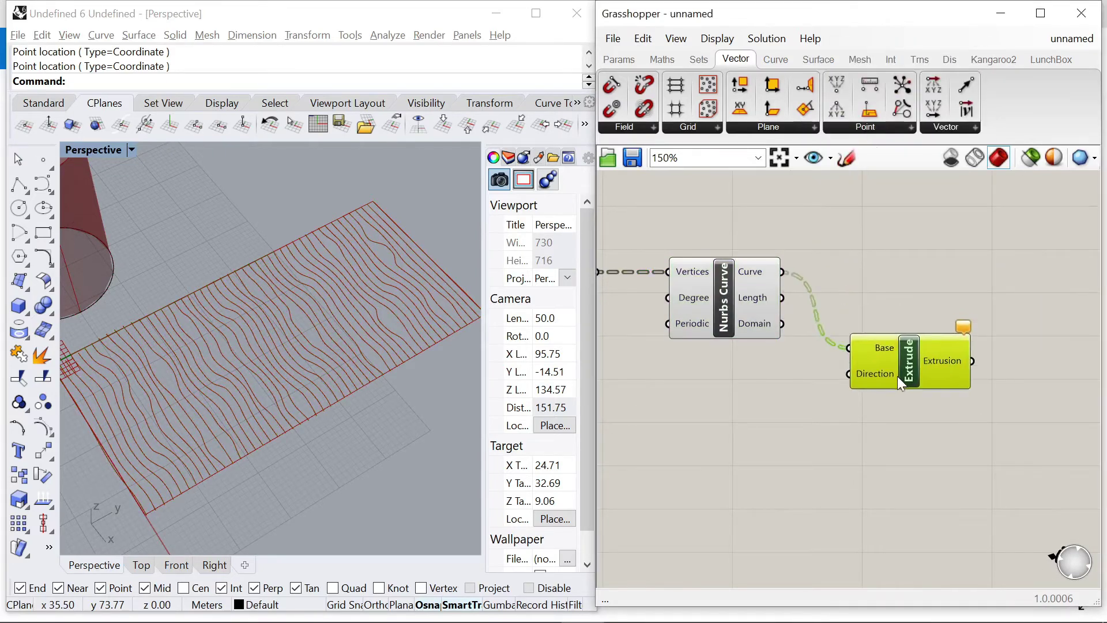
# Add a Unit Z component, connect it to the Extrude's Direction input and place it below Nurbs Curve, then check the extruded strips
pyautogui.doubleClick(812, 474)
pyautogui.write('z')
pyautogui.press('Return')
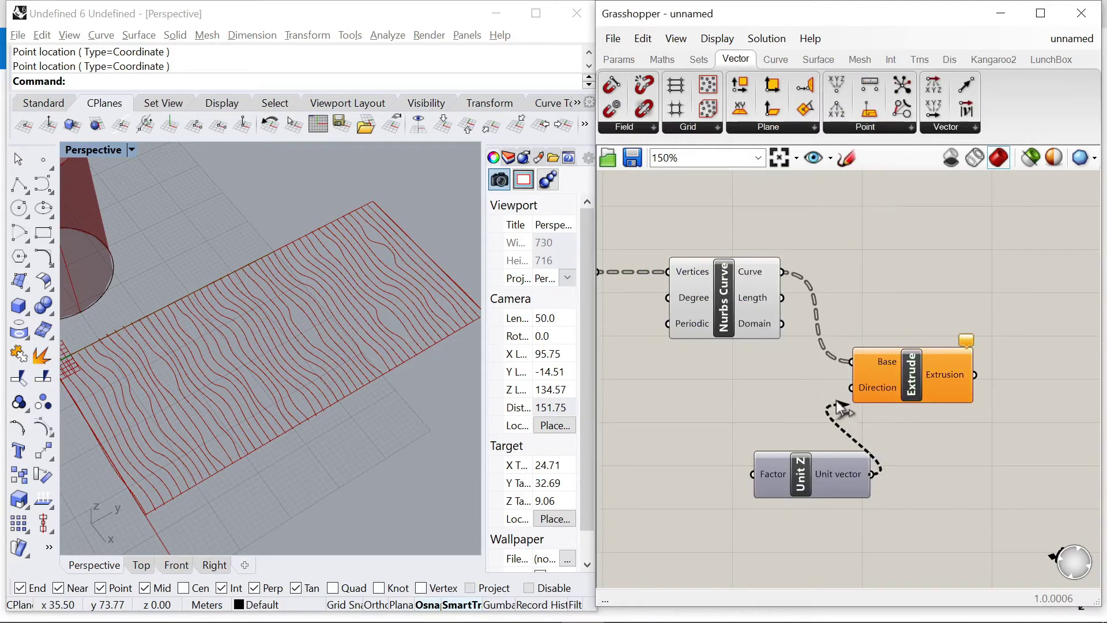
pyautogui.moveTo(872, 475); pyautogui.dragTo(851, 388)
pyautogui.moveTo(803, 461); pyautogui.dragTo(737, 380)
pyautogui.scroll(8, 224, 461)
pyautogui.moveTo(224, 462); pyautogui.dragTo(277, 360, button='right')
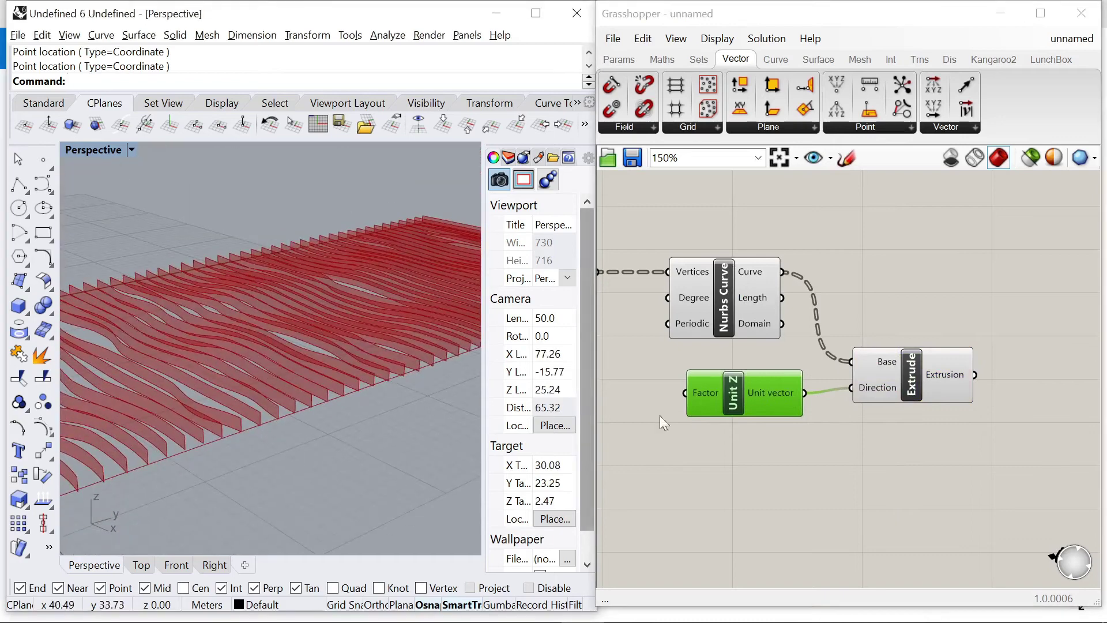
# Add a number slider from 0 to 1.0, connect it to the Unit Z's Factor input, align it and set it to 0.4
pyautogui.moveTo(660, 415); pyautogui.dragTo(798, 413, button='right')
pyautogui.scroll(2, 799, 412)
pyautogui.doubleClick(669, 431)
pyautogui.write('0')
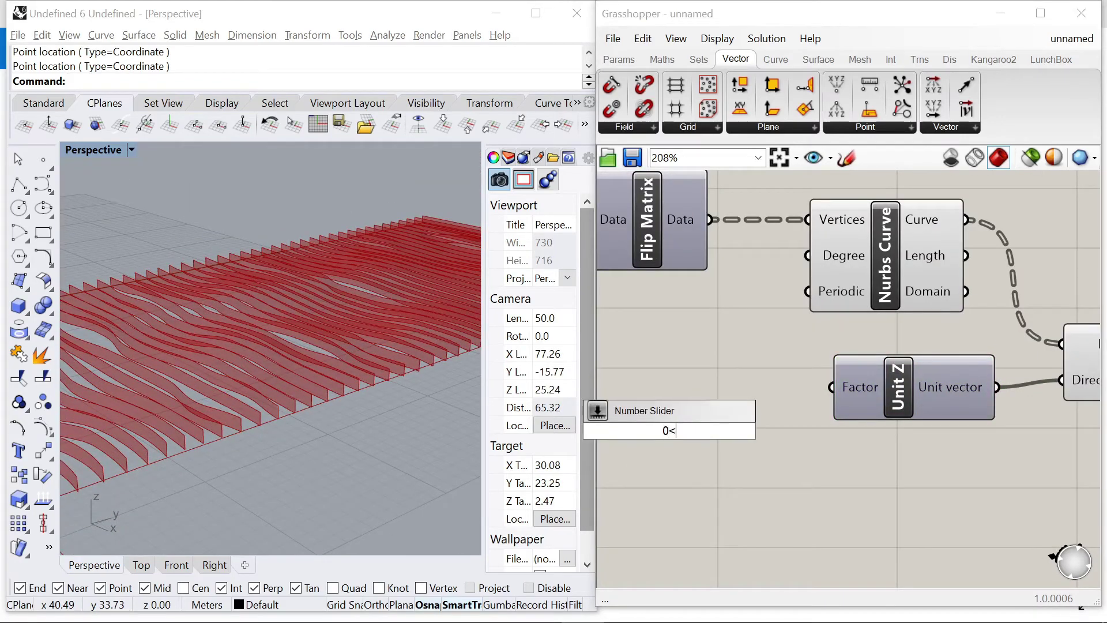
pyautogui.write('<1.0')
pyautogui.press('Return')
pyautogui.moveTo(645, 427); pyautogui.dragTo(644, 382)
pyautogui.moveTo(826, 388); pyautogui.dragTo(829, 388)
pyautogui.moveTo(667, 386); pyautogui.dragTo(715, 387)
# Set the Unit Z's Factor slider to 0.5 and check the height of the extruded strips
pyautogui.scroll(5, 260, 415)
pyautogui.moveTo(247, 452); pyautogui.dragTo(478, 329, button='right')
pyautogui.scroll(2, 221, 400)
pyautogui.moveTo(344, 428); pyautogui.dragTo(320, 442, button='right')
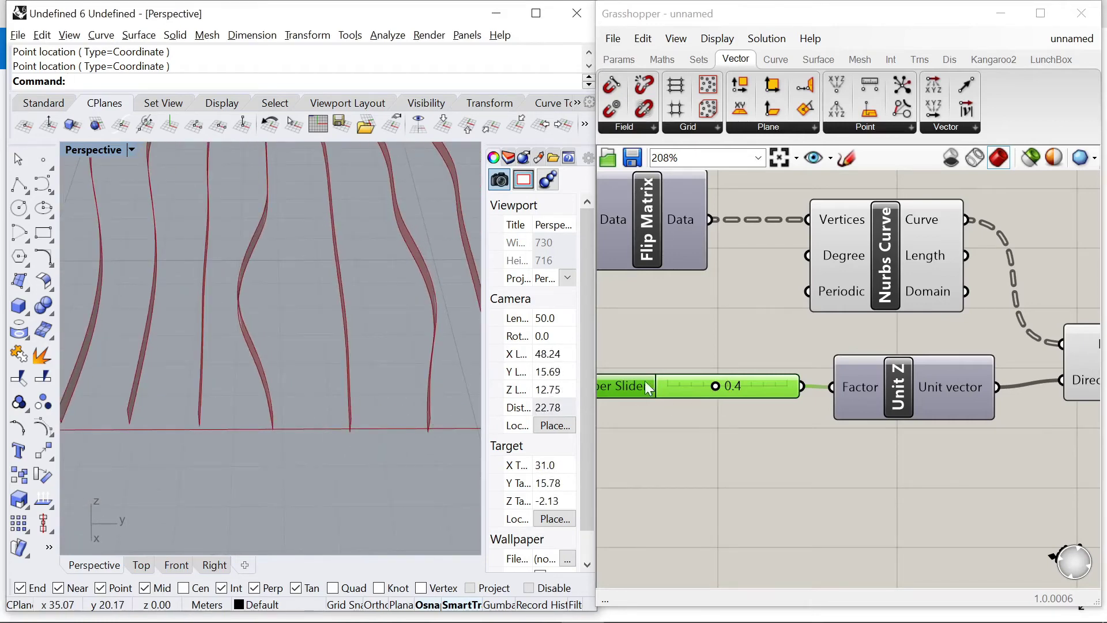
pyautogui.scroll(2, 721, 341)
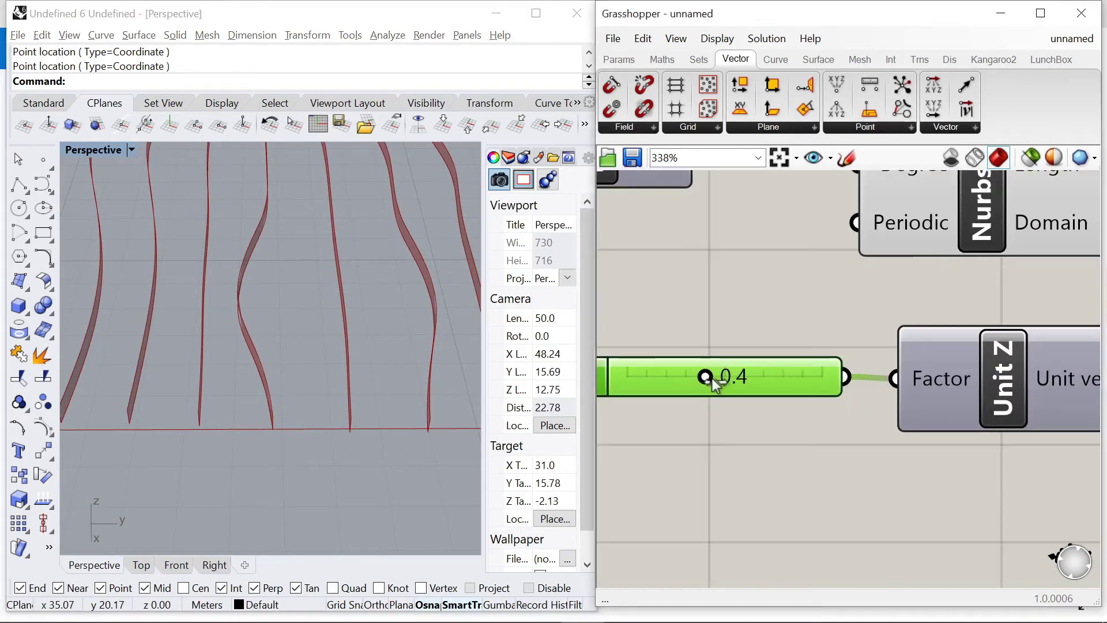
pyautogui.moveTo(712, 378); pyautogui.dragTo(725, 376)
pyautogui.moveTo(321, 380); pyautogui.dragTo(369, 346, button='right')
pyautogui.scroll(-8, 744, 341)
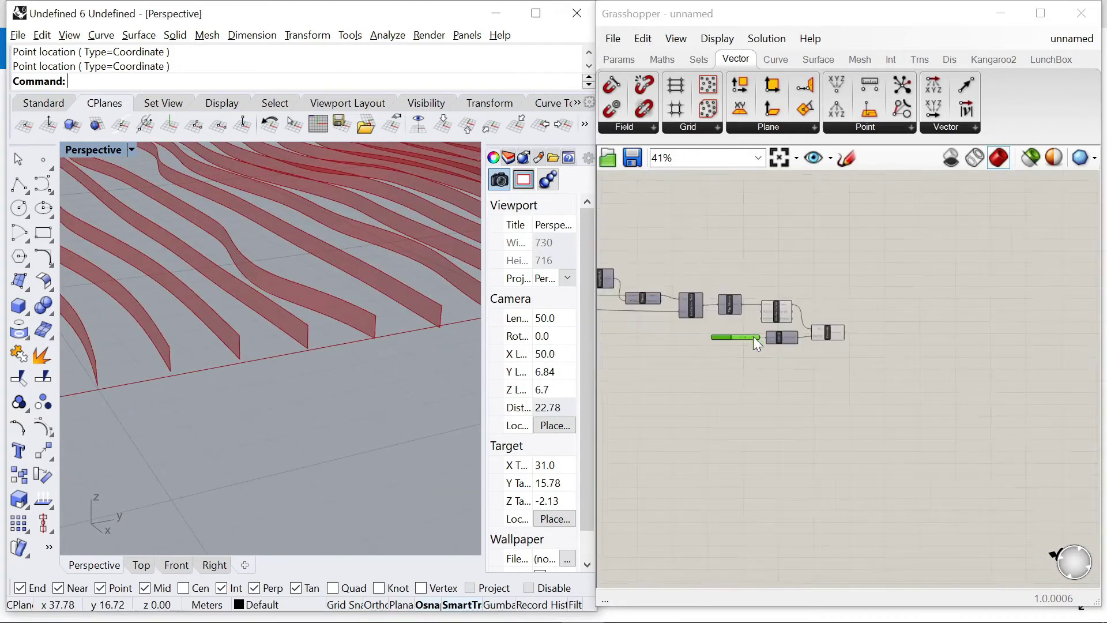
# Add a Surface Morph component beyond the Extrude that makes the strips
pyautogui.click(847, 337)
pyautogui.scroll(5, 846, 337)
pyautogui.scroll(-4, 871, 358)
pyautogui.scroll(5, 898, 364)
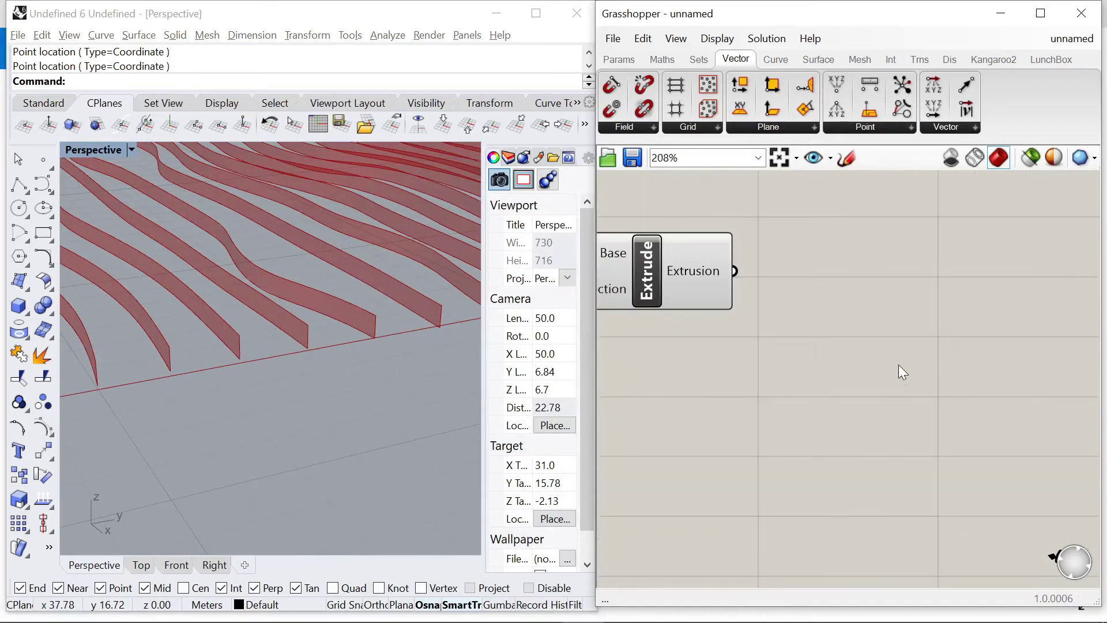
pyautogui.doubleClick(899, 365)
pyautogui.write('surface')
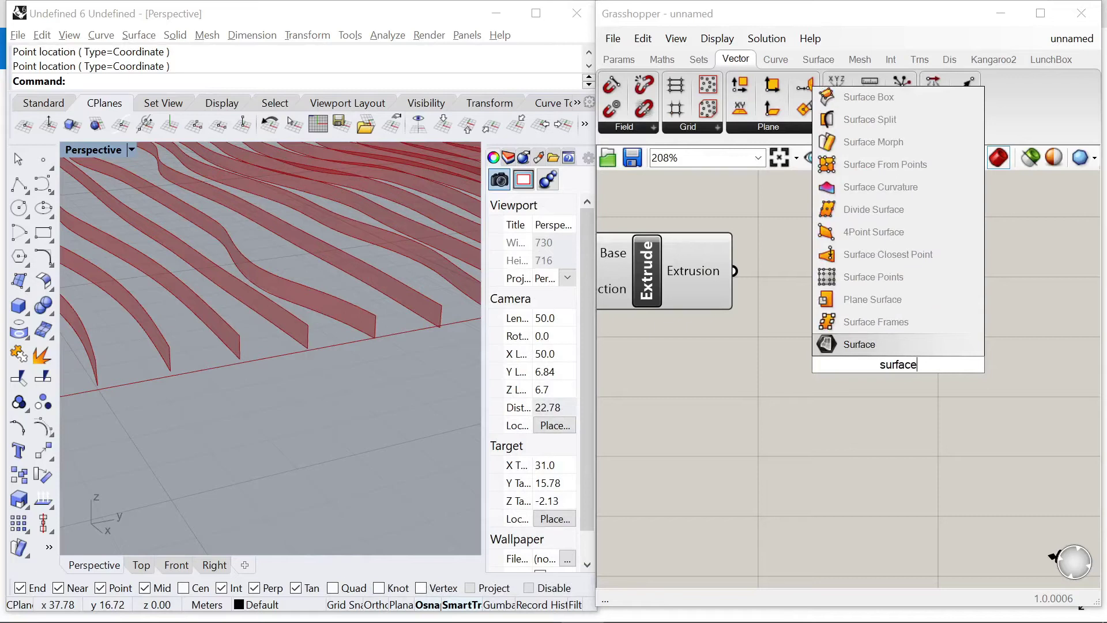
pyautogui.write(' morp')
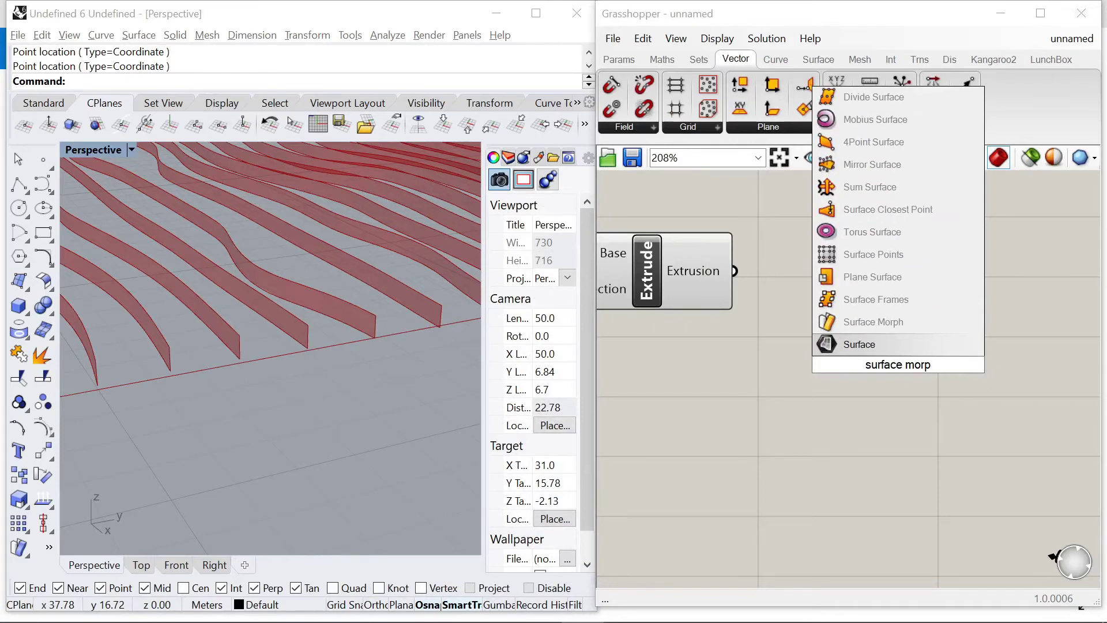
pyautogui.click(869, 320)
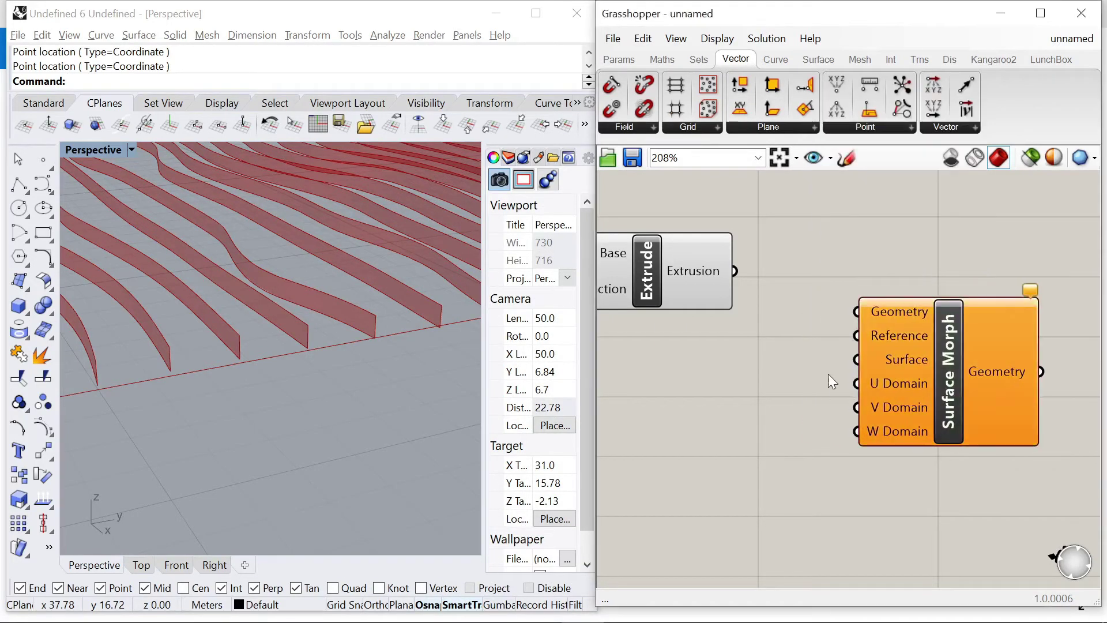
# Connect the strips' Extrusion output to the Surface Morph's Geometry input and move the component farther from the Extrude
pyautogui.moveTo(735, 272); pyautogui.dragTo(920, 413)
pyautogui.scroll(-5, 829, 322)
pyautogui.click(917, 302)
pyautogui.scroll(-4, 919, 302)
pyautogui.scroll(4, 847, 286)
pyautogui.moveTo(883, 333); pyautogui.dragTo(915, 324)
pyautogui.click(954, 342)
pyautogui.scroll(5, 954, 343)
pyautogui.scroll(-5, 853, 266)
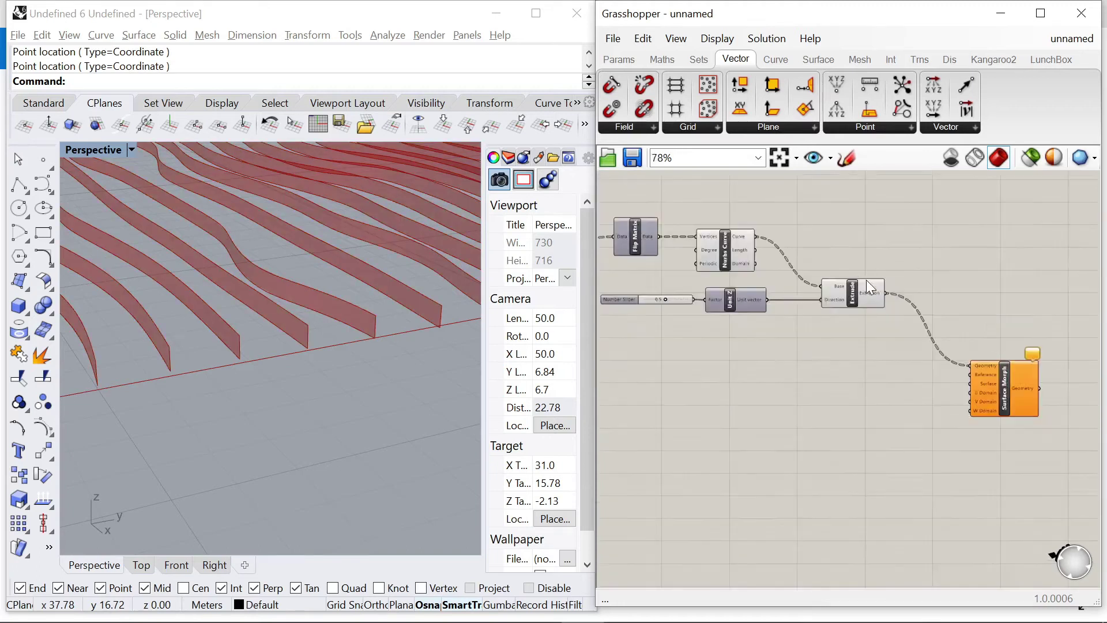
# Add a Bounding Box component between Extrude and Surface Morph and connect the Extrusion output to its Content input
pyautogui.scroll(5, 939, 339)
pyautogui.scroll(-7, 937, 328)
pyautogui.scroll(5, 847, 293)
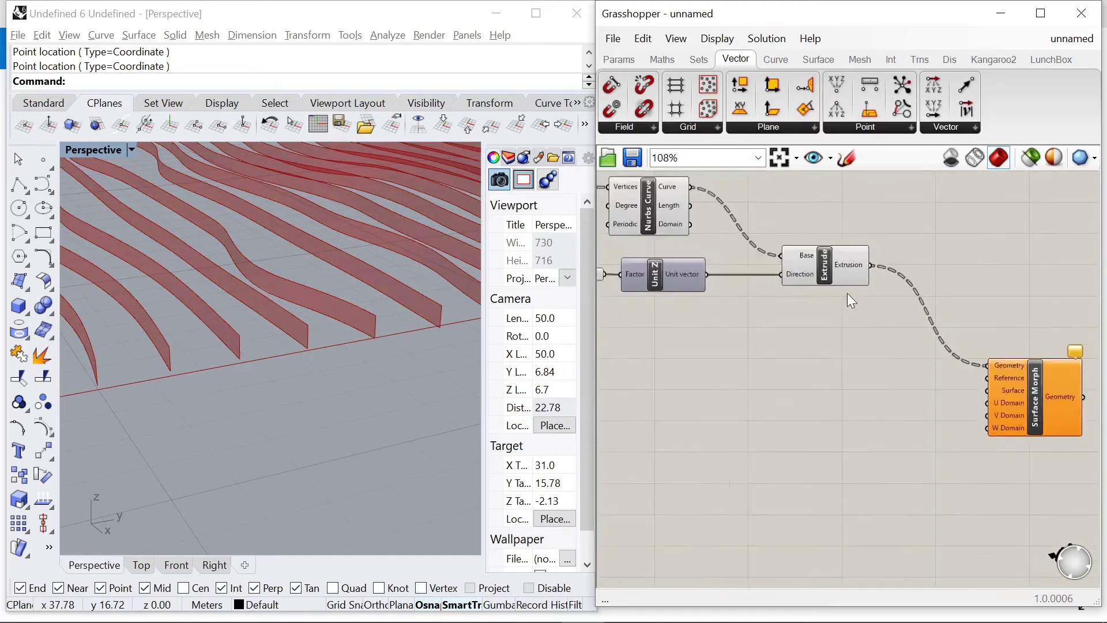
pyautogui.doubleClick(813, 355)
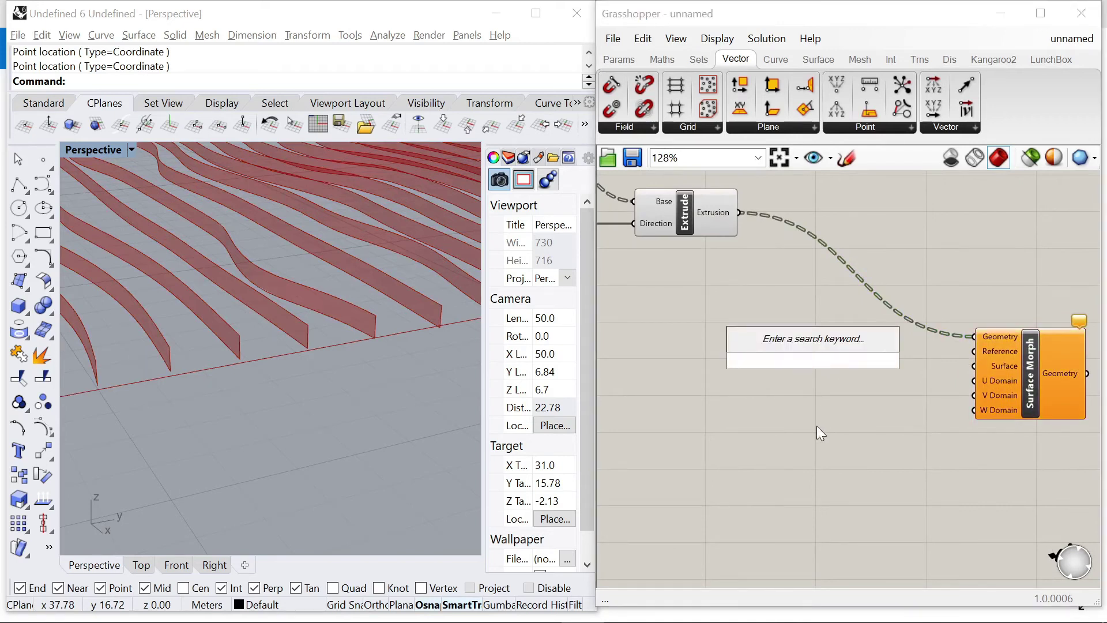
pyautogui.write('bounding')
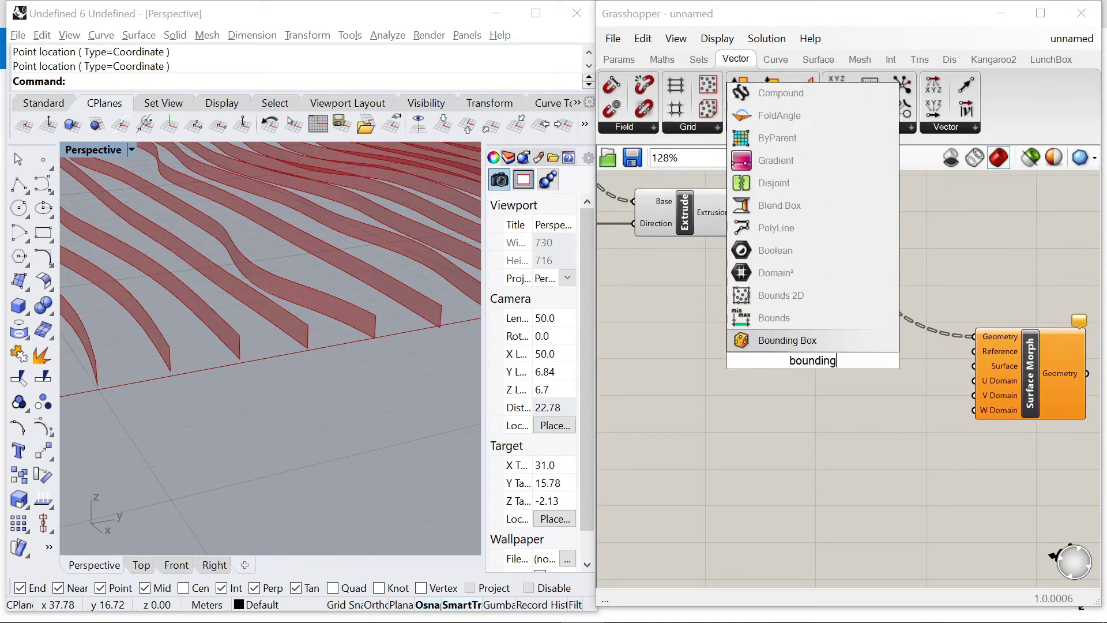
pyautogui.click(816, 339)
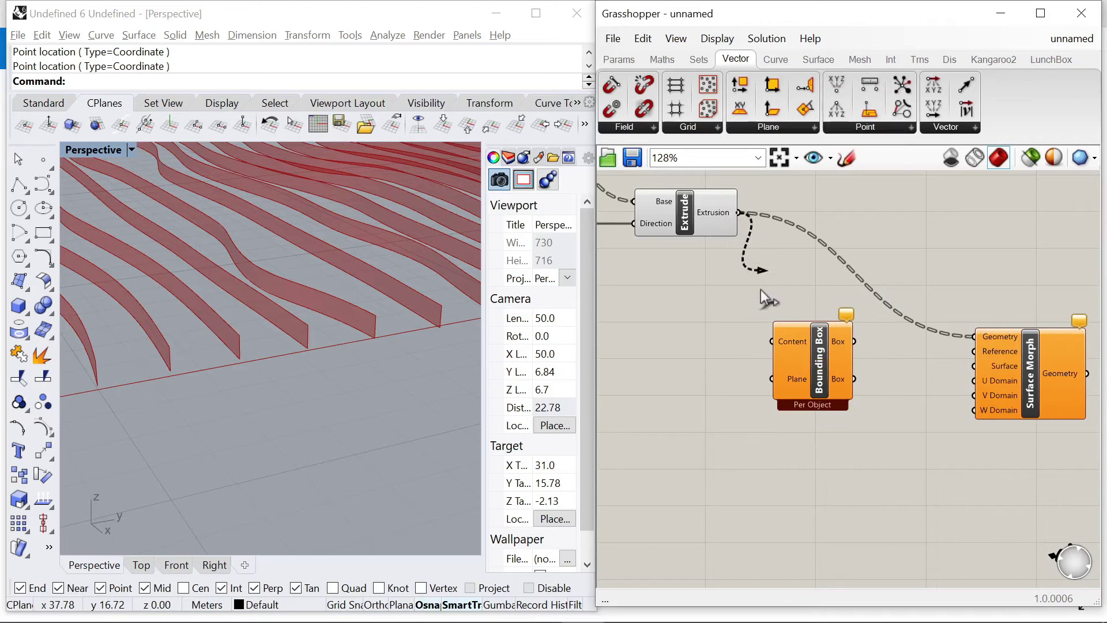
pyautogui.moveTo(760, 290); pyautogui.dragTo(772, 340)
pyautogui.moveTo(818, 375); pyautogui.dragTo(791, 334)
pyautogui.scroll(5, 822, 327)
pyautogui.scroll(-4, 798, 322)
# Switch the Bounding Box component to Union Box mode and check its boxes around the strips
pyautogui.rightClick(794, 351)
pyautogui.rightClick(798, 321)
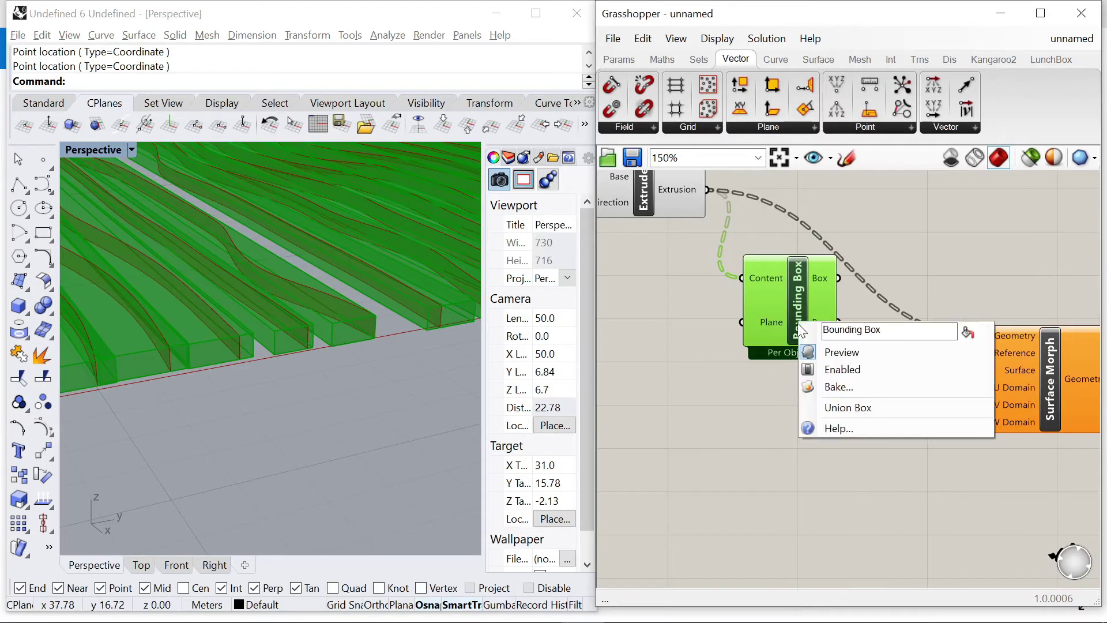
pyautogui.click(828, 403)
pyautogui.scroll(-20, 334, 315)
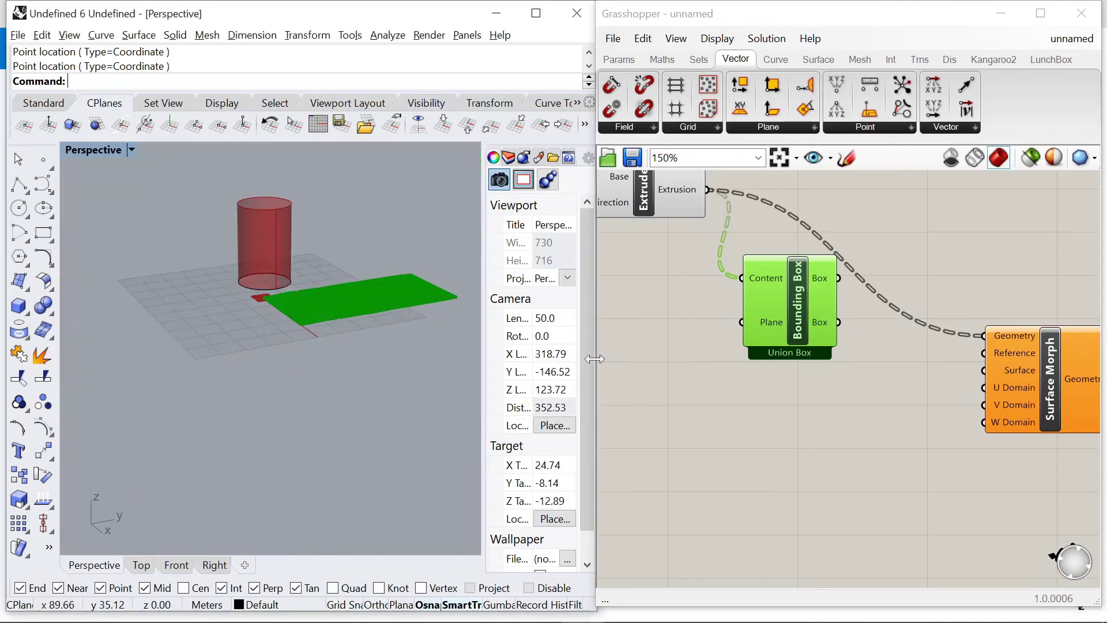
pyautogui.scroll(4, 815, 353)
pyautogui.click(800, 393)
pyautogui.scroll(6, 396, 314)
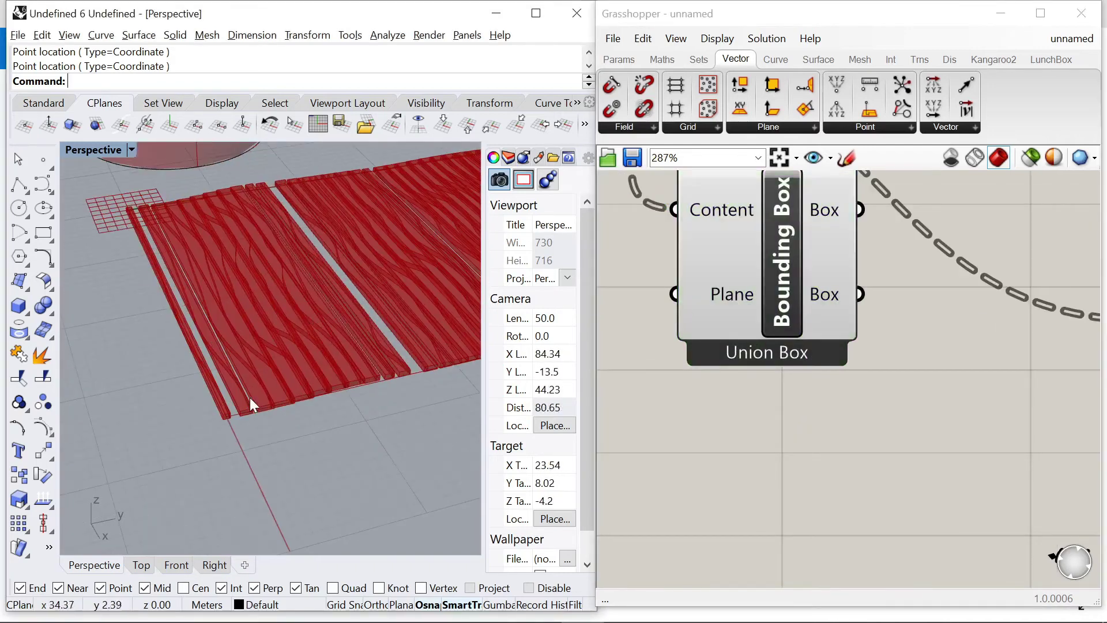
pyautogui.scroll(-3, 781, 362)
# Flatten the Extrude's Extrusion output and check the bounding box around all the strips
pyautogui.moveTo(374, 375); pyautogui.dragTo(346, 379, button='right')
pyautogui.scroll(-5, 700, 347)
pyautogui.scroll(6, 663, 288)
pyautogui.scroll(-4, 922, 275)
pyautogui.scroll(4, 810, 281)
pyautogui.rightClick(797, 279)
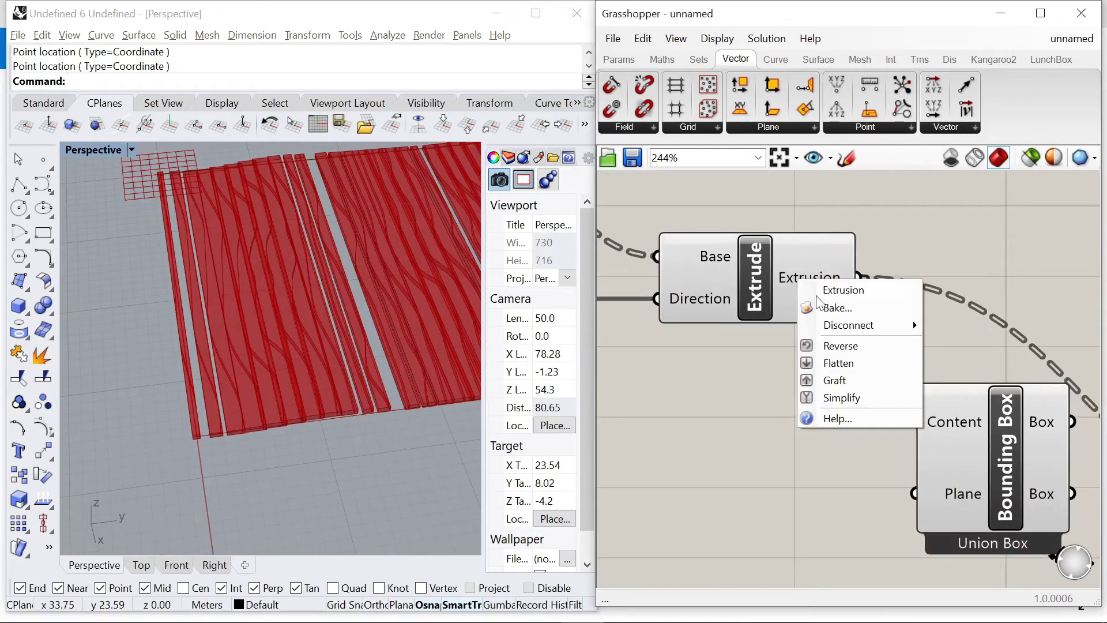
pyautogui.click(835, 363)
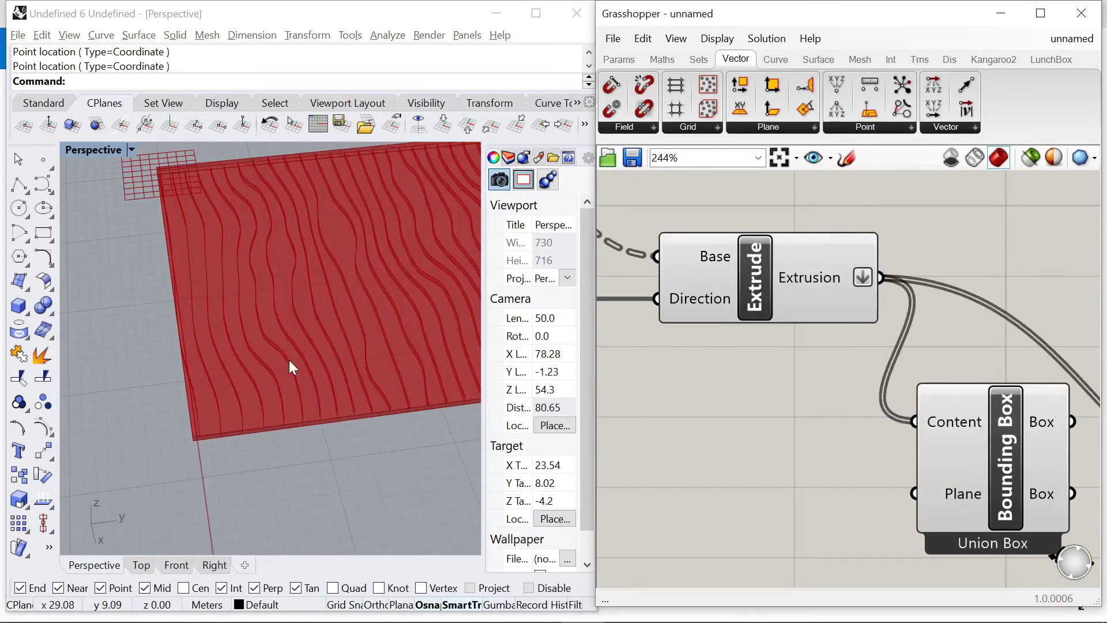
pyautogui.scroll(-10, 199, 329)
pyautogui.moveTo(283, 337); pyautogui.dragTo(305, 310, button='right')
pyautogui.scroll(6, 300, 340)
pyautogui.scroll(-2, 846, 357)
# Connect the Bounding Box's first Box output to the Surface Morph's Reference input and space the two components apart
pyautogui.moveTo(846, 358); pyautogui.dragTo(696, 298, button='right')
pyautogui.moveTo(970, 392); pyautogui.dragTo(874, 355, button='right')
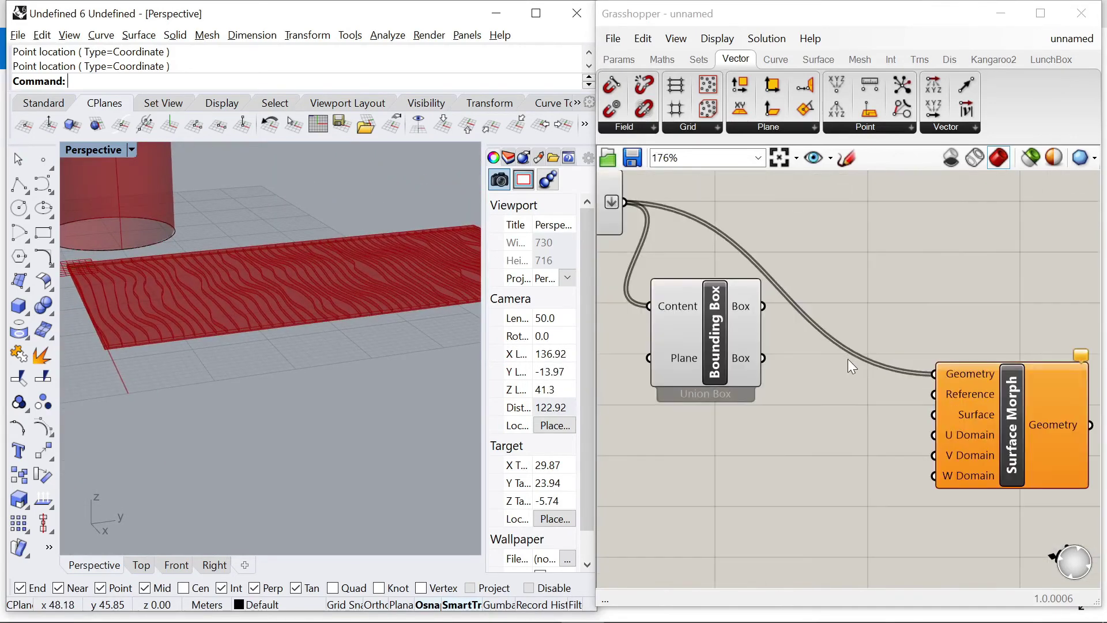
pyautogui.moveTo(763, 307); pyautogui.dragTo(934, 394)
pyautogui.moveTo(722, 330); pyautogui.dragTo(744, 398)
pyautogui.click(733, 314)
pyautogui.scroll(-4, 975, 409)
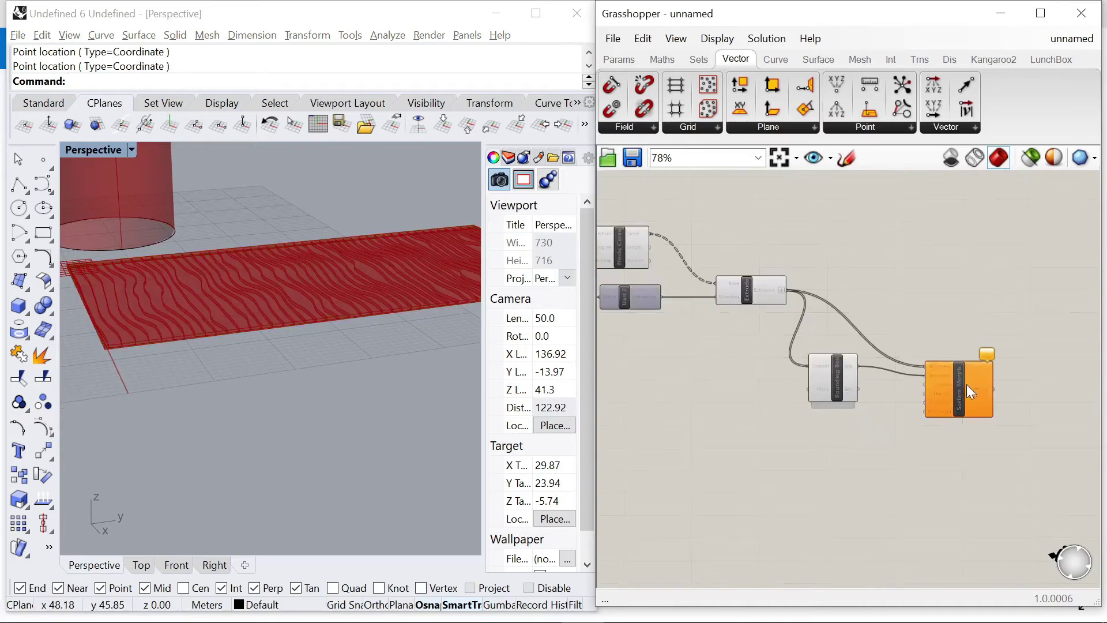
pyautogui.moveTo(966, 384); pyautogui.dragTo(1012, 420)
pyautogui.moveTo(839, 381); pyautogui.dragTo(848, 392)
pyautogui.click(918, 437)
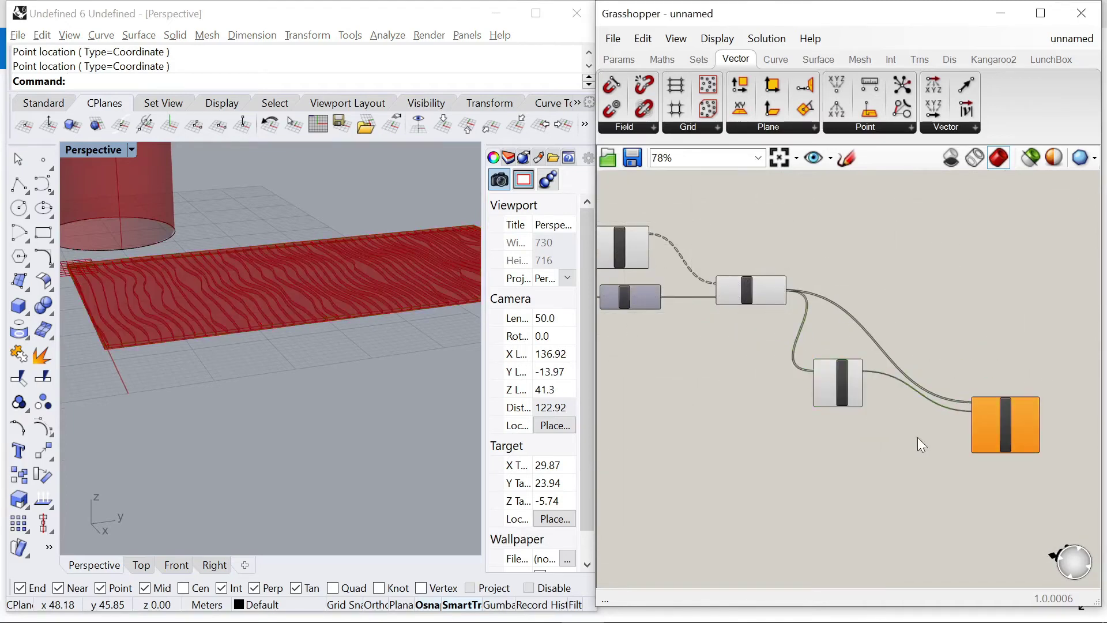
# Add a Surface parameter below the Extrude that makes the cylinder and connect that Extrude's Extrusion output to it
pyautogui.scroll(2, 991, 420)
pyautogui.scroll(-3, 991, 420)
pyautogui.scroll(-10, 1002, 340)
pyautogui.scroll(11, 792, 324)
pyautogui.scroll(-4, 807, 311)
pyautogui.scroll(8, 716, 324)
pyautogui.click(698, 327)
pyautogui.moveTo(323, 323); pyautogui.dragTo(179, 237, button='right')
pyautogui.scroll(2, 226, 272)
pyautogui.moveTo(226, 272); pyautogui.dragTo(316, 392, button='right')
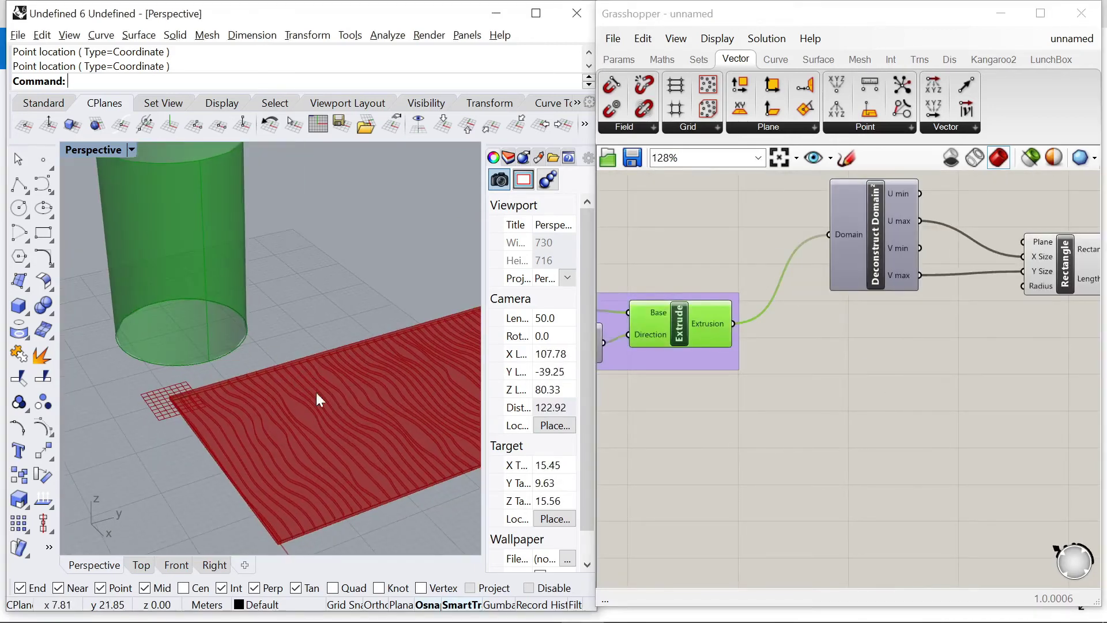
pyautogui.doubleClick(817, 406)
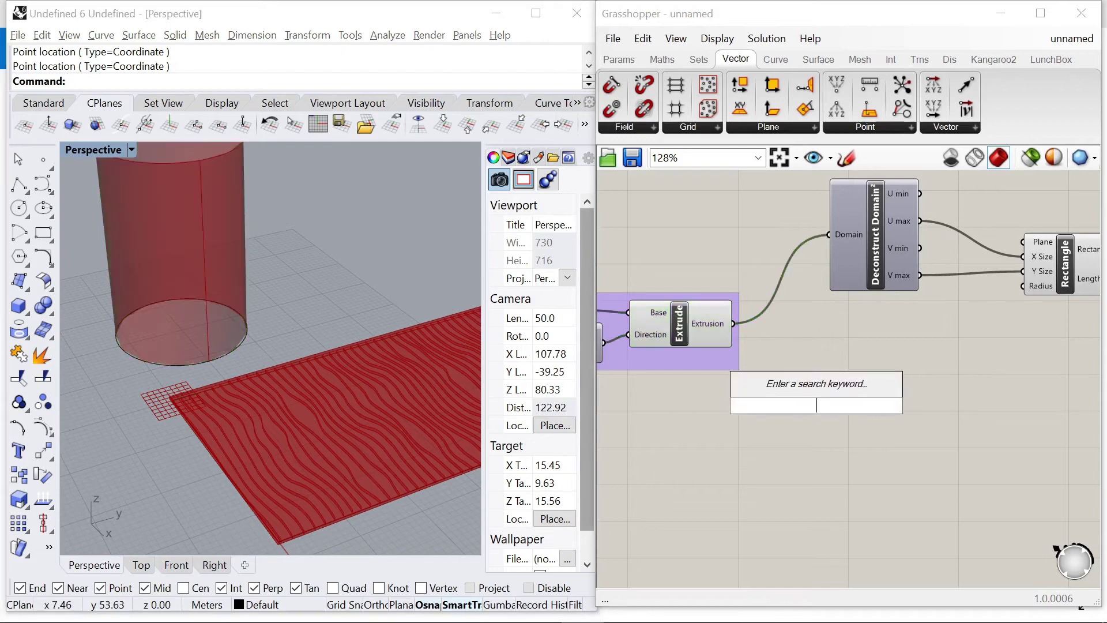
pyautogui.write('surf')
pyautogui.press('Return')
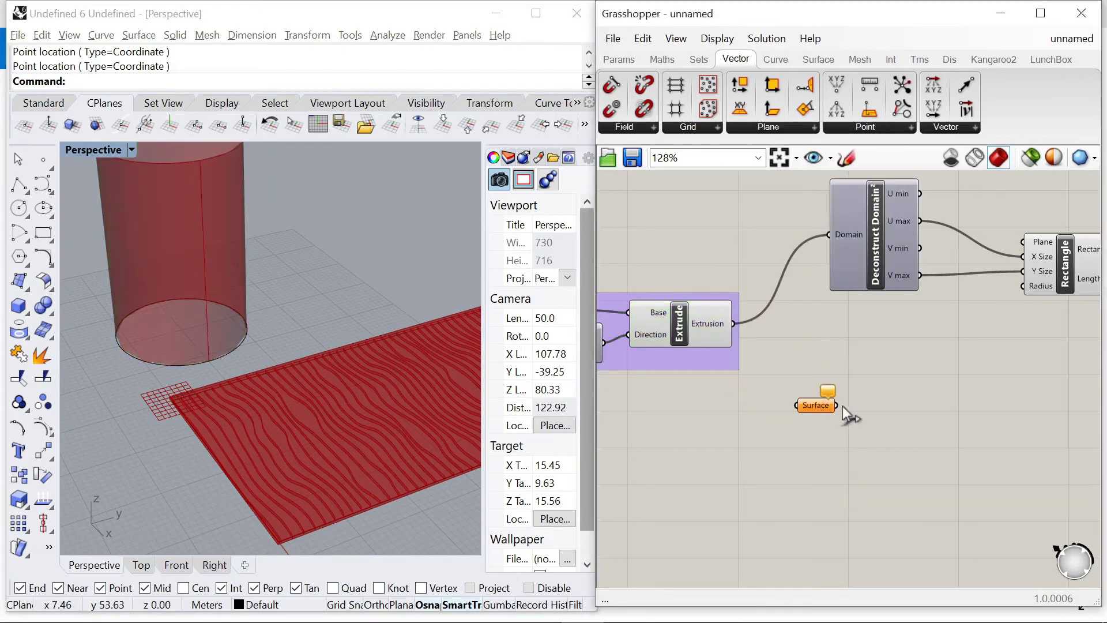
pyautogui.moveTo(738, 331); pyautogui.dragTo(798, 406)
# Turn off the preview of the Extrude component that makes the cylinder
pyautogui.scroll(-10, 707, 314)
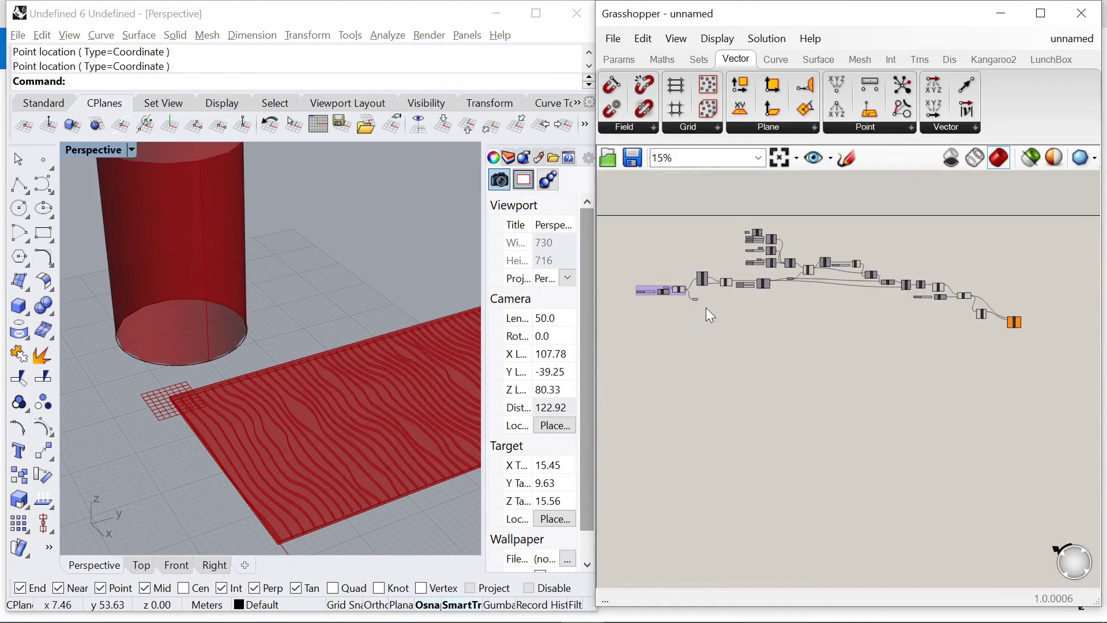
pyautogui.click(679, 287)
pyautogui.middleClick(681, 255)
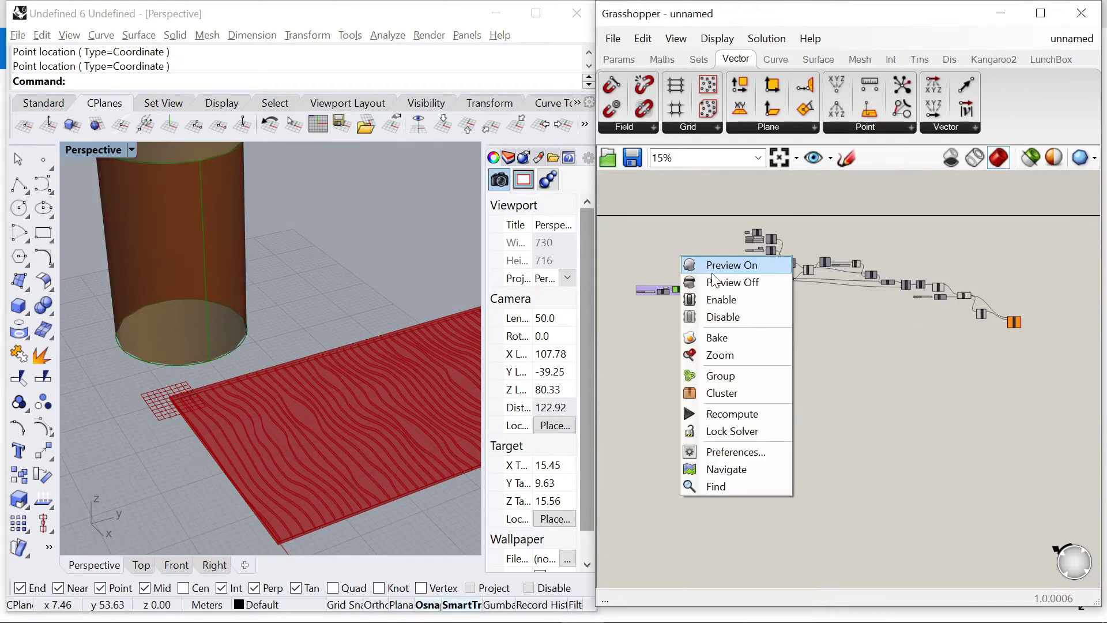
pyautogui.click(711, 281)
pyautogui.scroll(1, 697, 297)
pyautogui.scroll(7, 692, 302)
# Move the Surface parameter across the definition to the area near the Surface Morph component
pyautogui.click(691, 302)
pyautogui.moveTo(691, 302); pyautogui.dragTo(1053, 396)
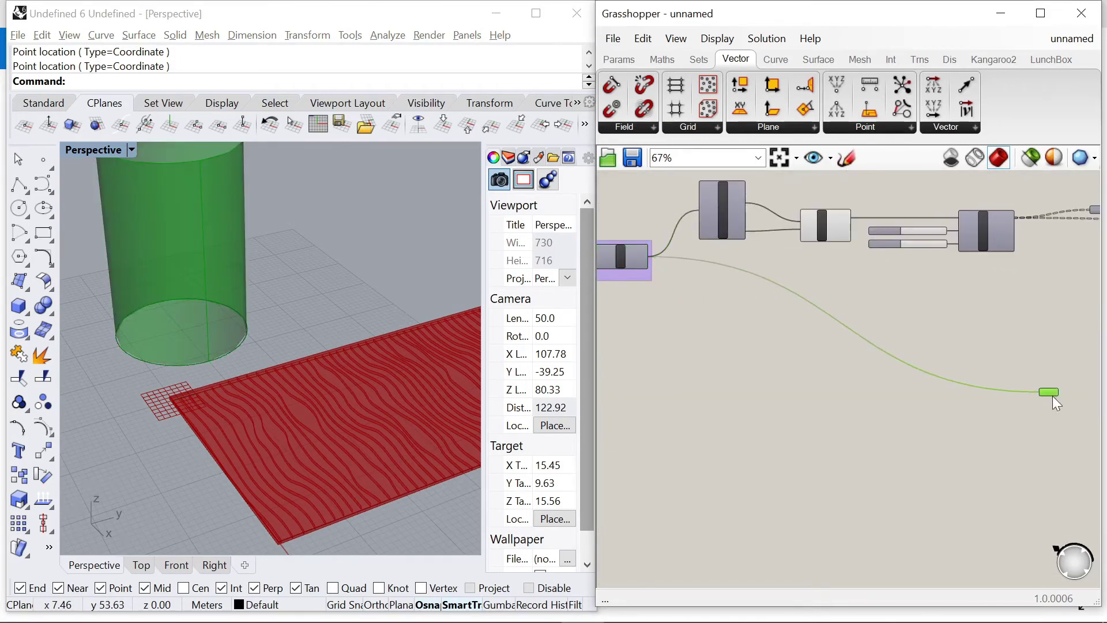
pyautogui.scroll(-8, 767, 337)
pyautogui.moveTo(920, 370); pyautogui.dragTo(712, 341, button='right')
pyautogui.scroll(3, 711, 340)
pyautogui.scroll(-4, 745, 318)
pyautogui.scroll(2, 655, 316)
pyautogui.moveTo(635, 310); pyautogui.dragTo(932, 284)
# Connect the Surface parameter to the Surface Morph's Surface input and align it beneath the Bounding Box
pyautogui.scroll(5, 865, 312)
pyautogui.scroll(2, 736, 275)
pyautogui.scroll(-1, 887, 305)
pyautogui.click(888, 305)
pyautogui.moveTo(739, 282); pyautogui.dragTo(730, 283)
pyautogui.click(810, 318)
pyautogui.scroll(3, 705, 286)
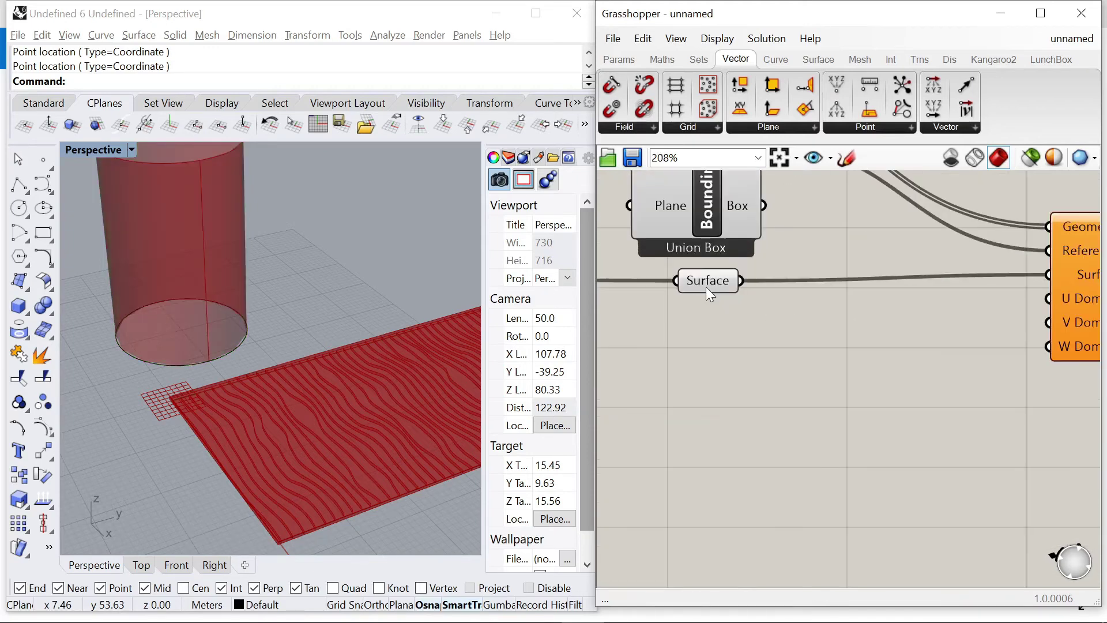
# Reparameterize the Surface parameter that feeds the Surface Morph
pyautogui.rightClick(711, 282)
pyautogui.click(724, 473)
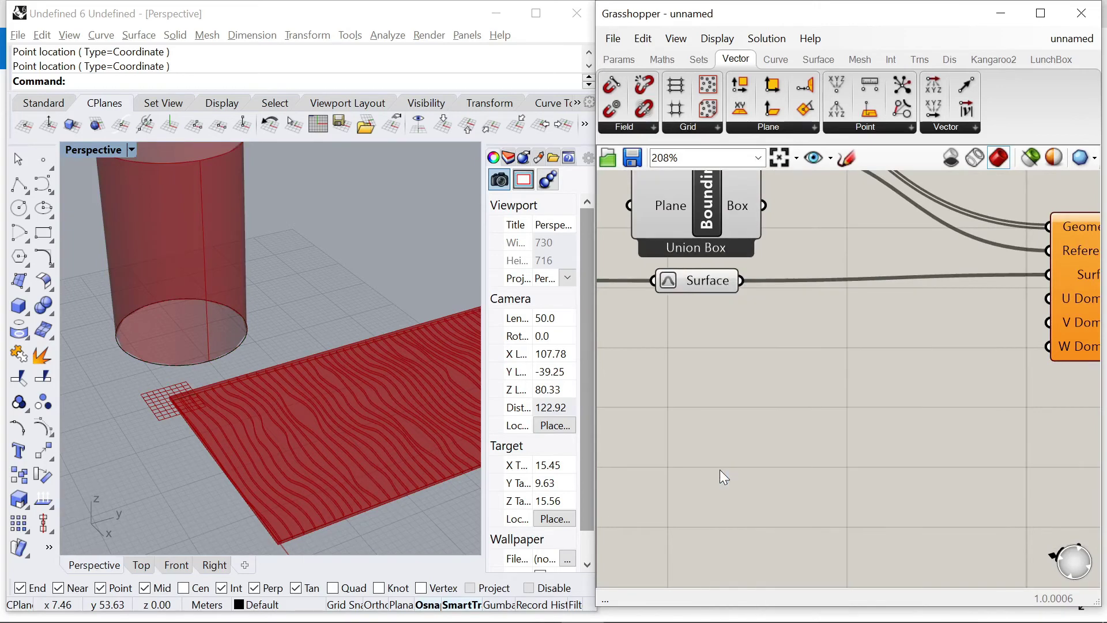
pyautogui.scroll(-3, 686, 285)
pyautogui.scroll(3, 814, 338)
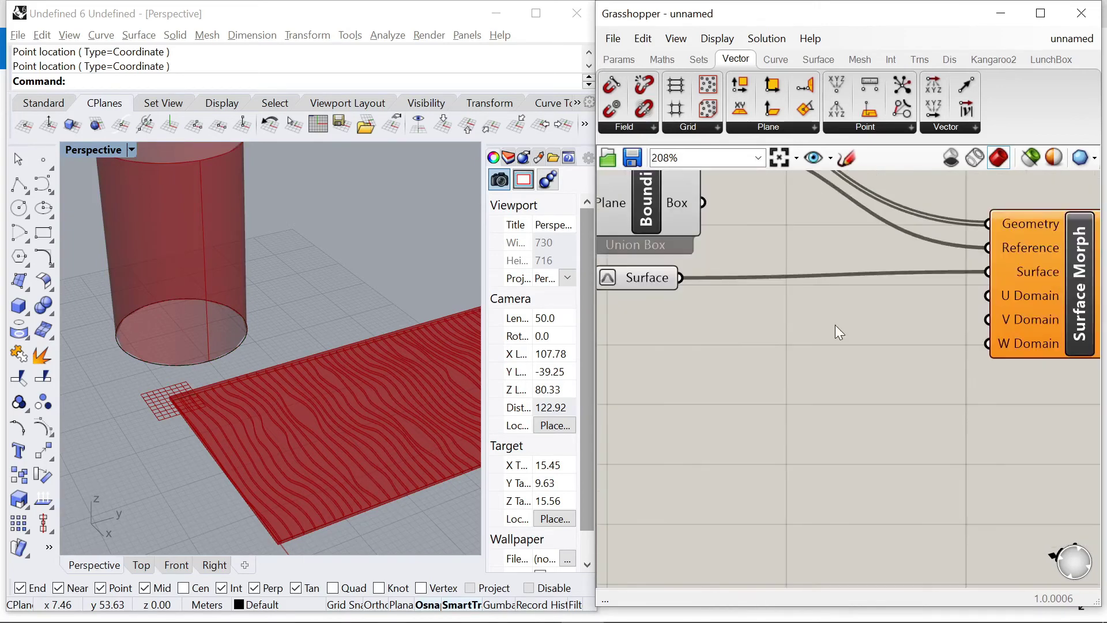
# Add a panel containing 1 and connect it to the Surface Morph's U Domain and V Domain inputs
pyautogui.doubleClick(835, 318)
pyautogui.write('"1')
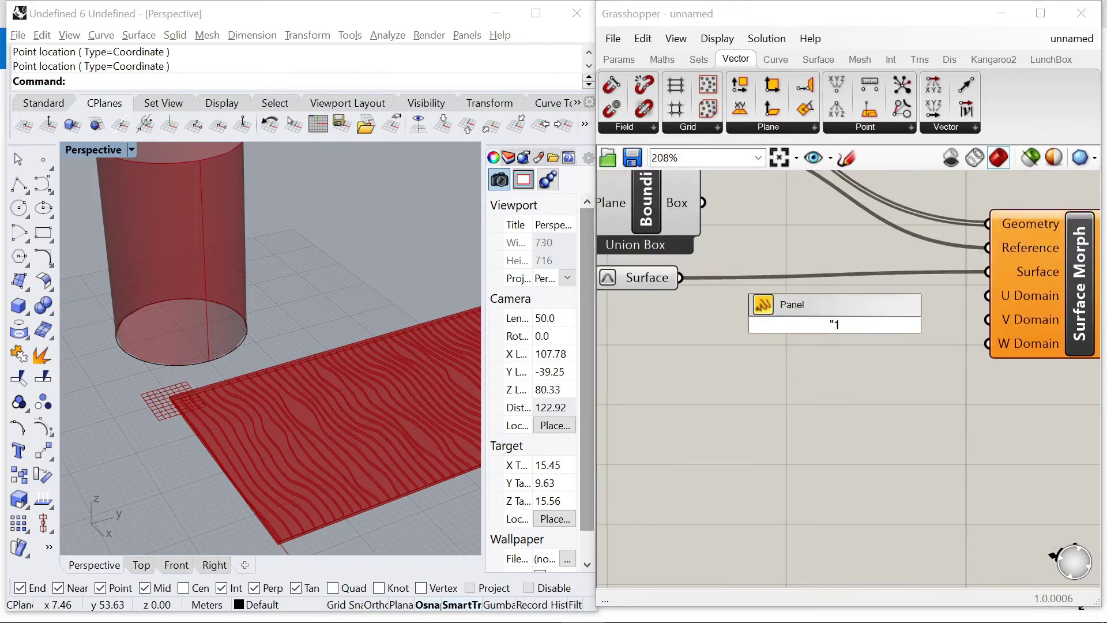
pyautogui.press('Return')
pyautogui.moveTo(854, 324); pyautogui.dragTo(988, 296)
pyautogui.moveTo(856, 324); pyautogui.dragTo(879, 302)
# Add a decimal number slider, connect it to the Surface Morph's W Domain, set it to 0.3 and check the morphed cylinder
pyautogui.doubleClick(771, 345)
pyautogui.write('0')
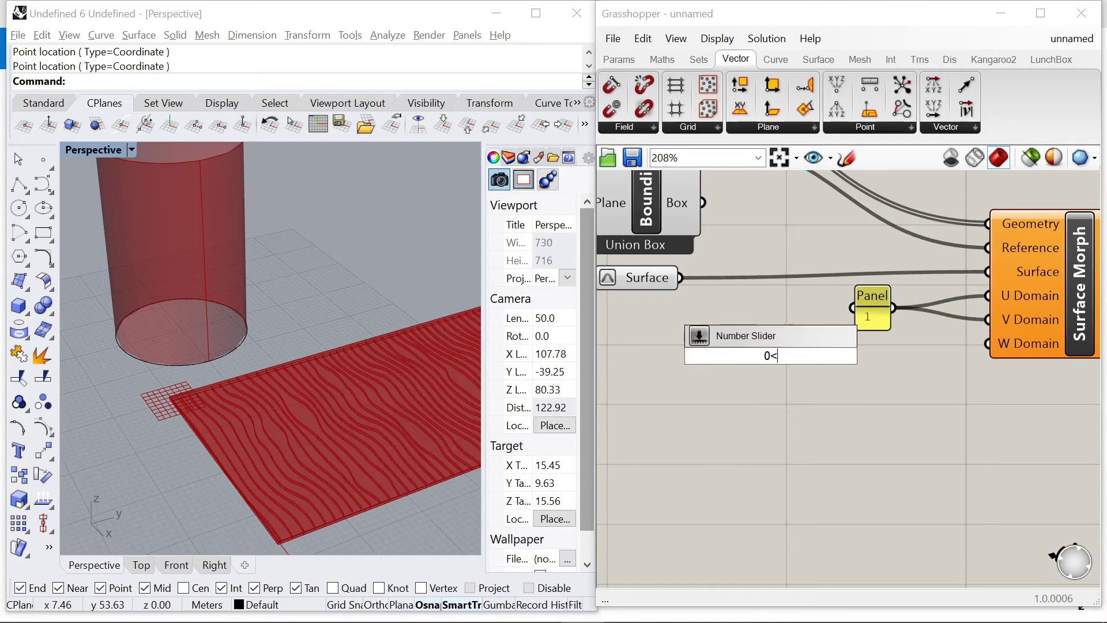
pyautogui.write('<0.1')
pyautogui.press('Return')
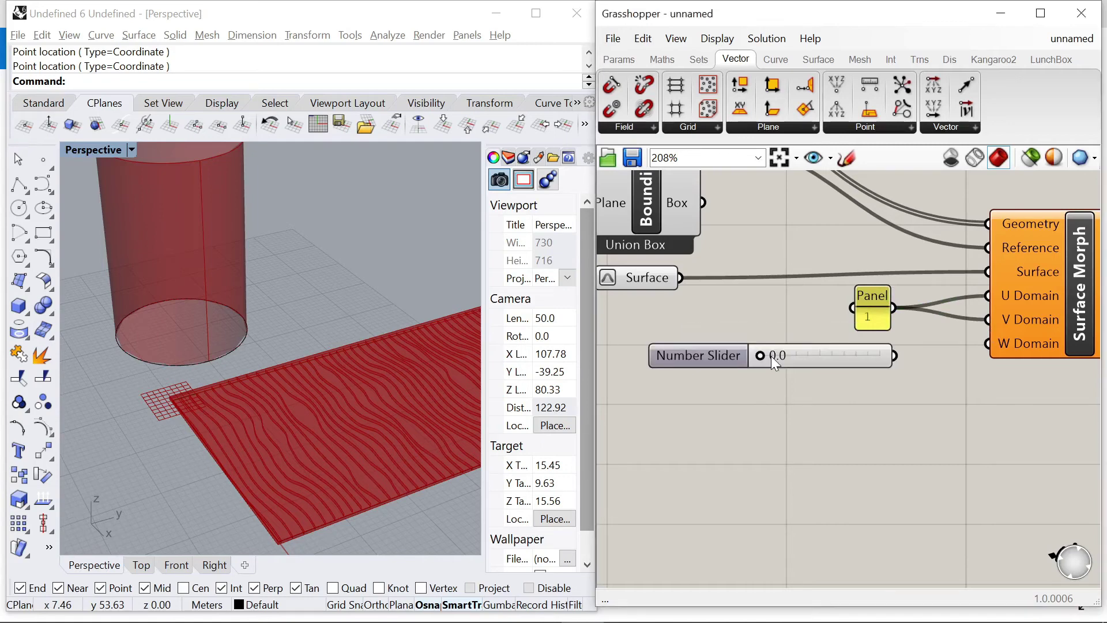
pyautogui.moveTo(986, 348); pyautogui.dragTo(987, 346)
pyautogui.moveTo(718, 354); pyautogui.dragTo(808, 351)
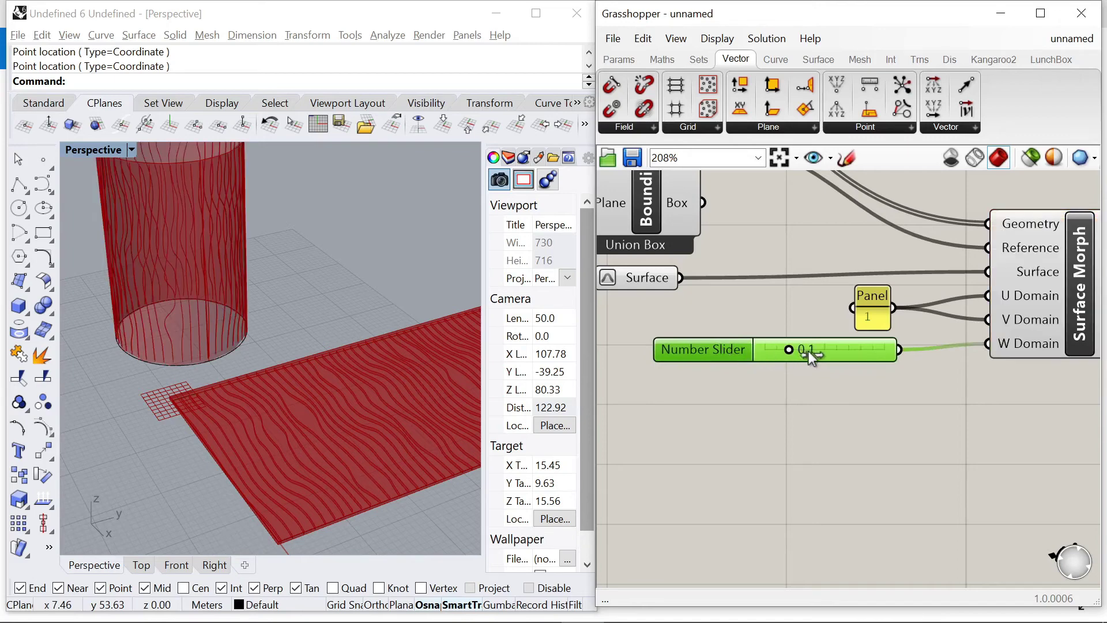
pyautogui.scroll(-6, 390, 368)
pyautogui.scroll(12, 269, 273)
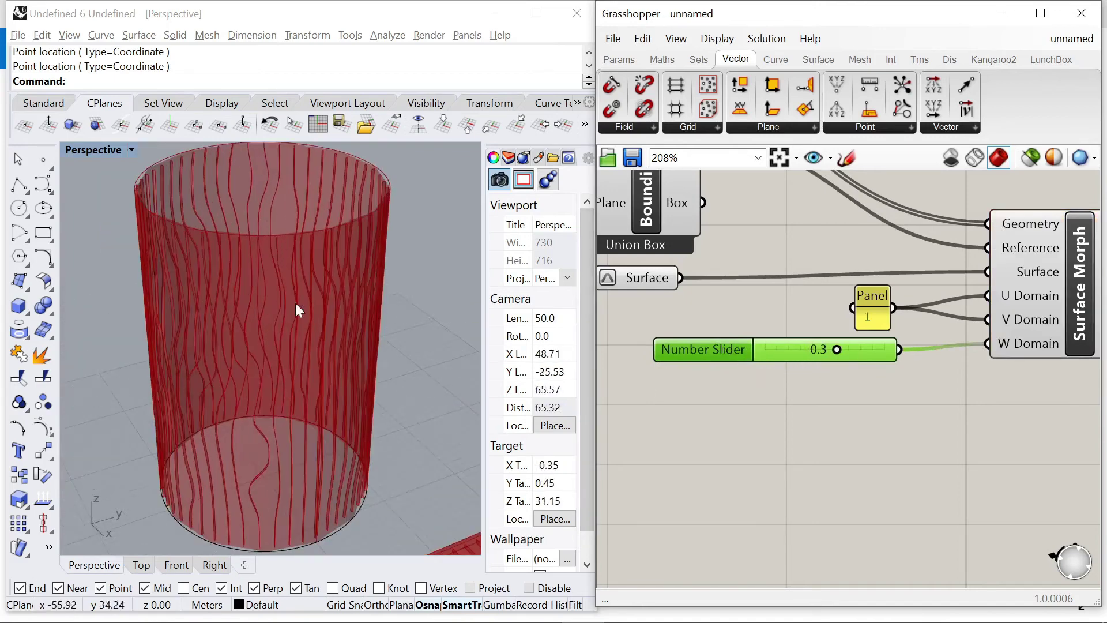
# Raise the Surface Morph's W Domain slider to 0.5 and inspect the strips along the cylinder's upper rim
pyautogui.moveTo(296, 307); pyautogui.dragTo(347, 322, button='right')
pyautogui.scroll(5, 239, 240)
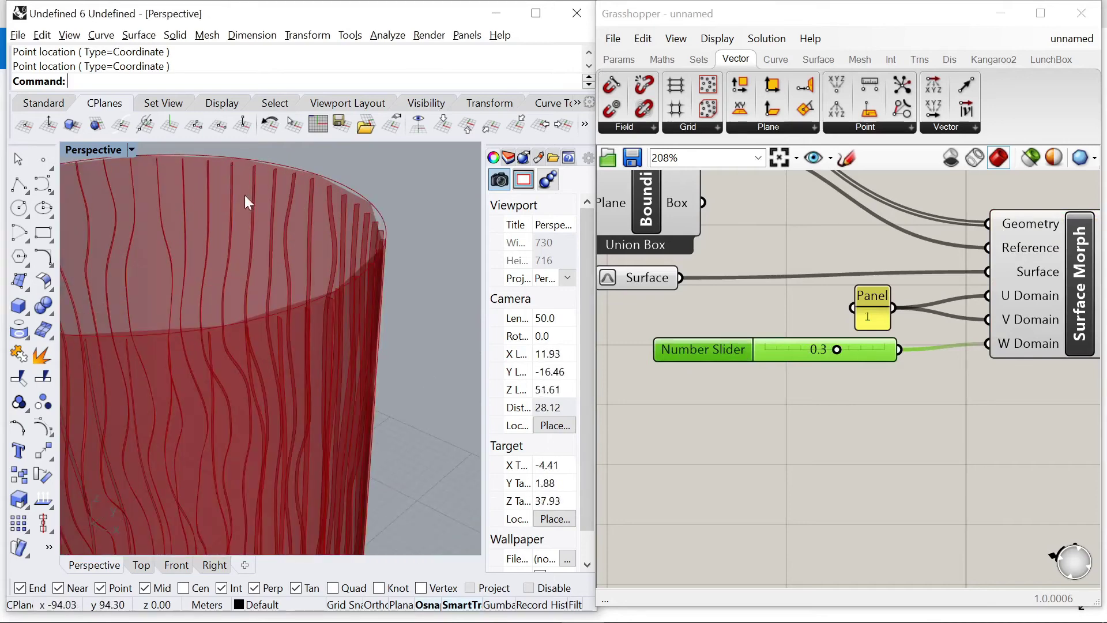
pyautogui.scroll(4, 806, 366)
pyautogui.moveTo(865, 338); pyautogui.dragTo(962, 340)
pyautogui.scroll(-4, 323, 254)
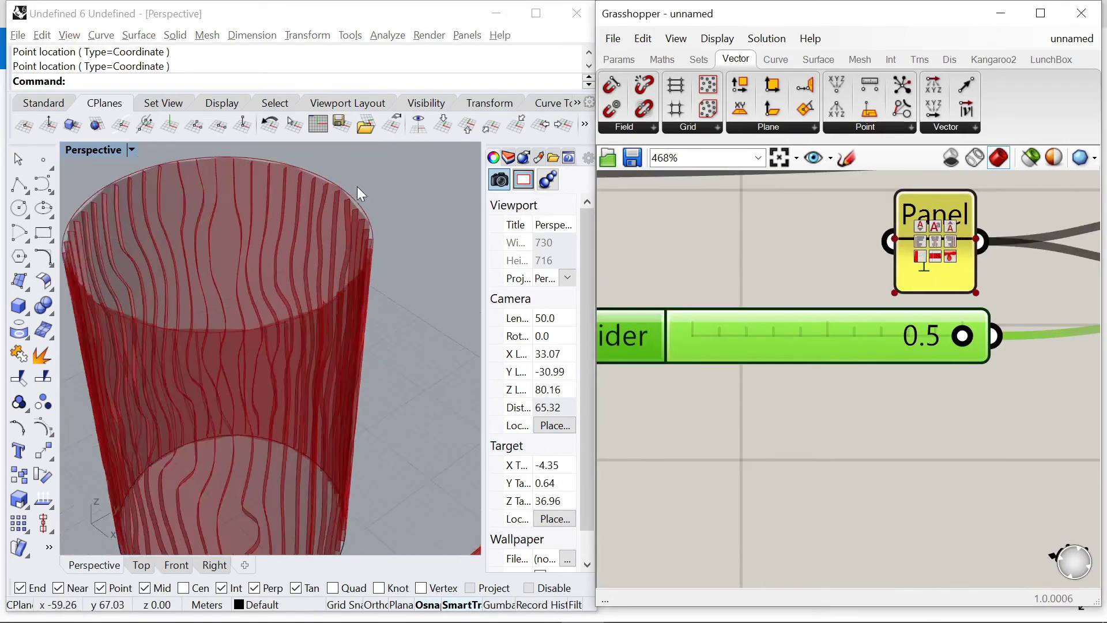
# Set the preview mesh settings to High Quality and inspect the morphed strips against the cylinder surface
pyautogui.scroll(5, 375, 182)
pyautogui.click(669, 40)
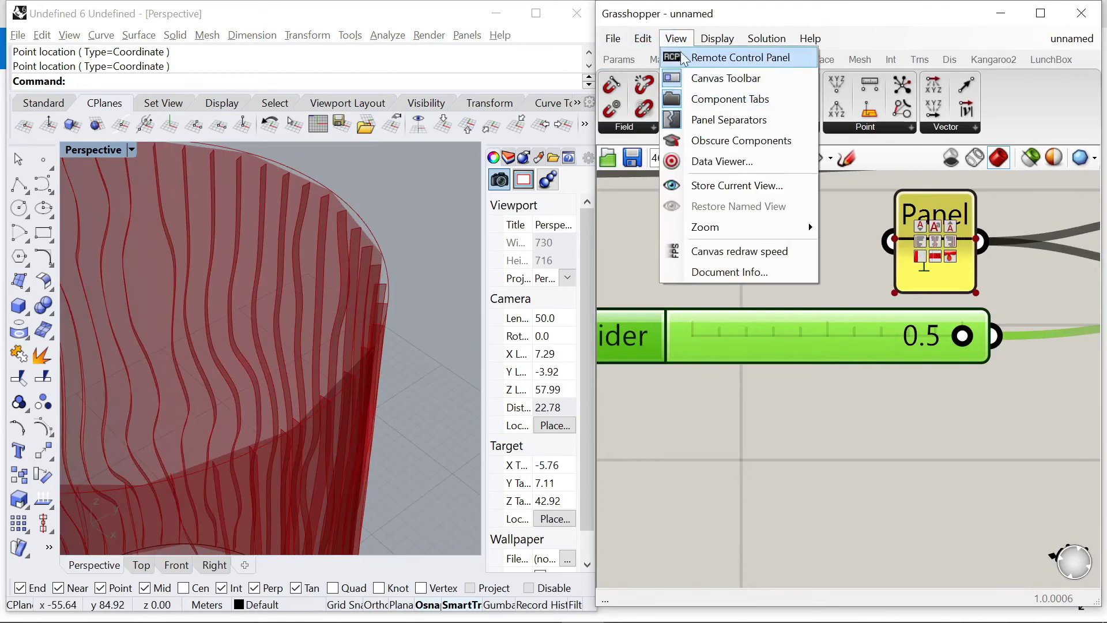
pyautogui.moveTo(717, 38)
pyautogui.moveTo(751, 130)
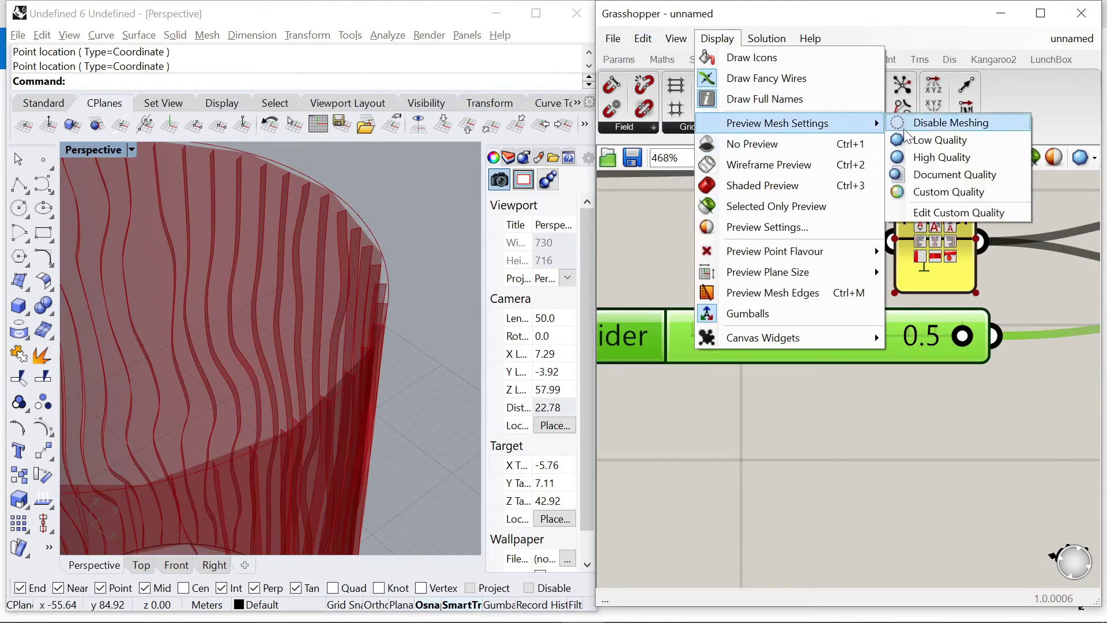
pyautogui.click(937, 157)
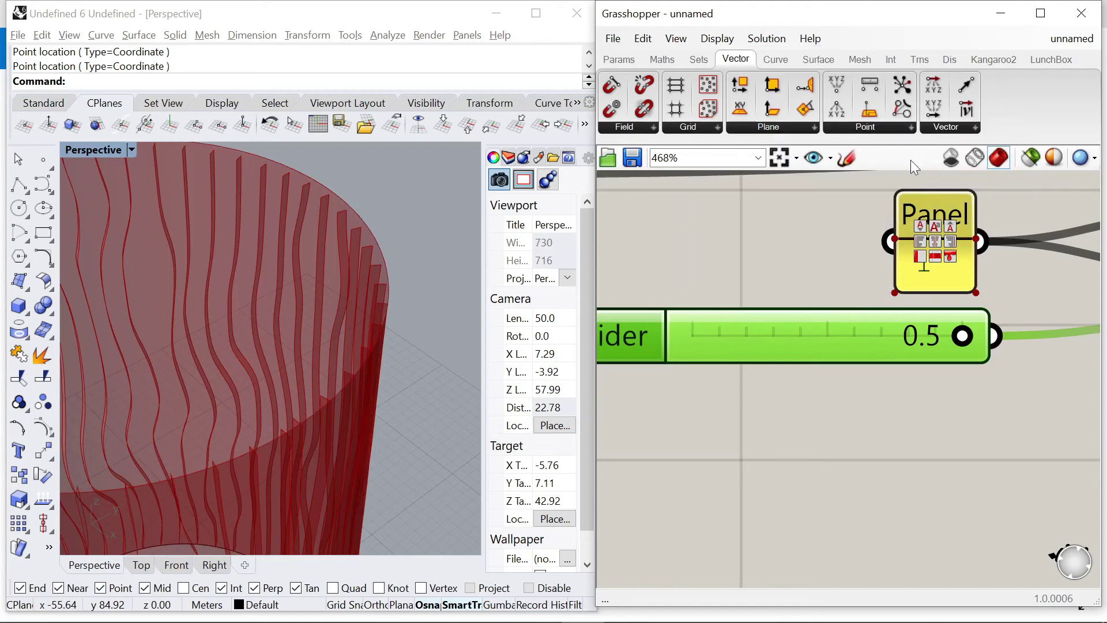
pyautogui.scroll(-3, 403, 210)
pyautogui.scroll(4, 386, 212)
pyautogui.scroll(2, 386, 230)
pyautogui.moveTo(372, 267); pyautogui.dragTo(289, 260, button='right')
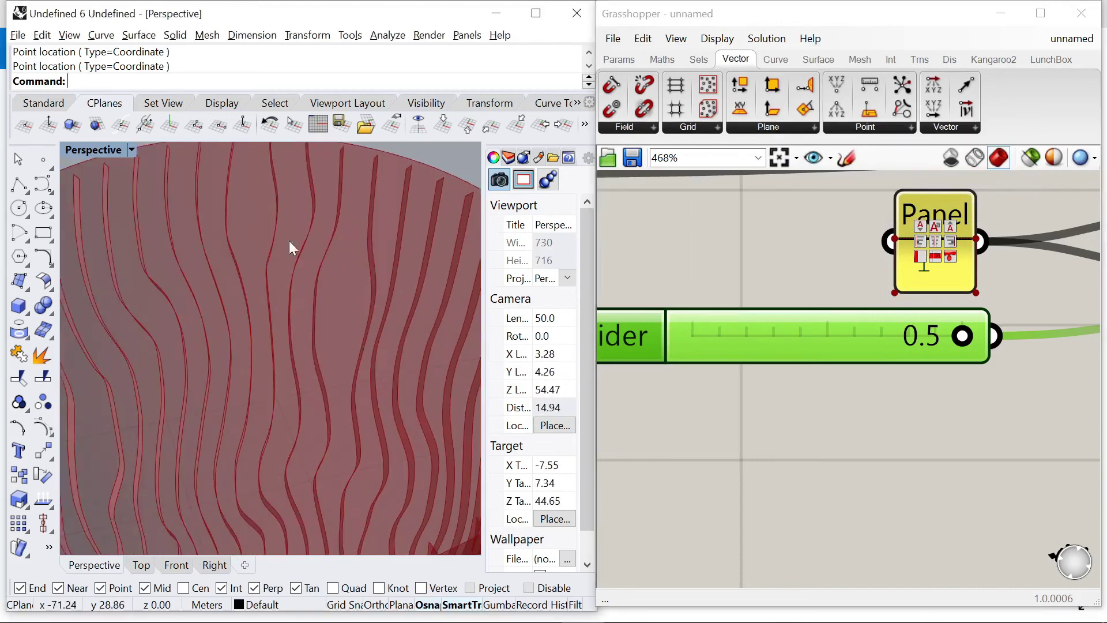
pyautogui.scroll(-10, 282, 201)
pyautogui.scroll(-4, 696, 222)
pyautogui.scroll(-4, 756, 248)
# Set the minimum of the W Domain number slider to -0.5
pyautogui.scroll(5, 771, 275)
pyautogui.rightClick(1008, 268)
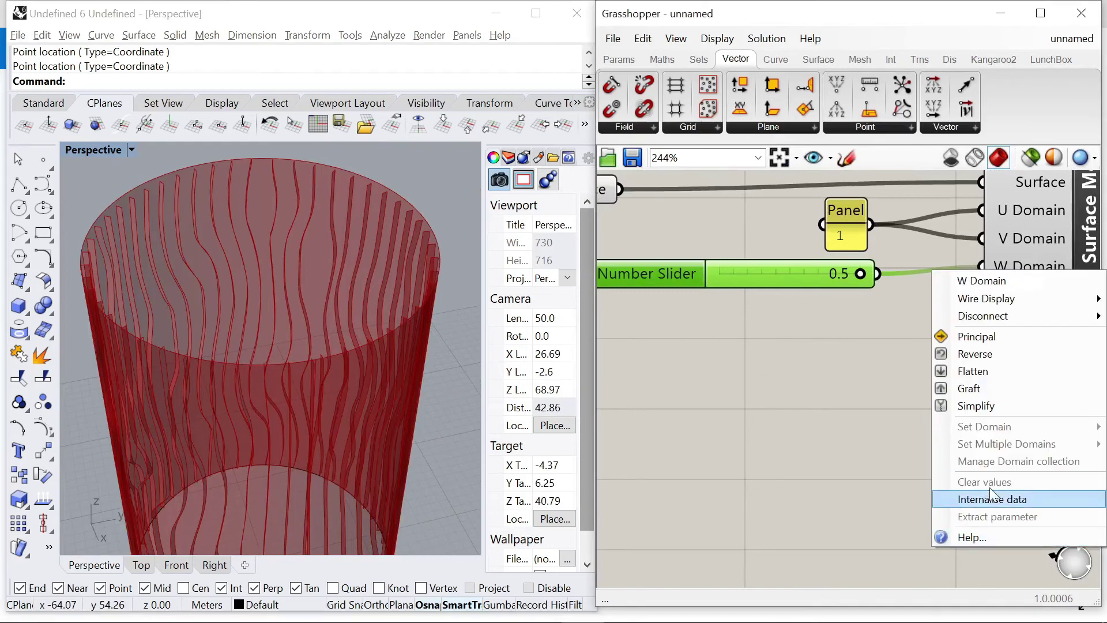
pyautogui.click(603, 271)
pyautogui.scroll(-4, 603, 271)
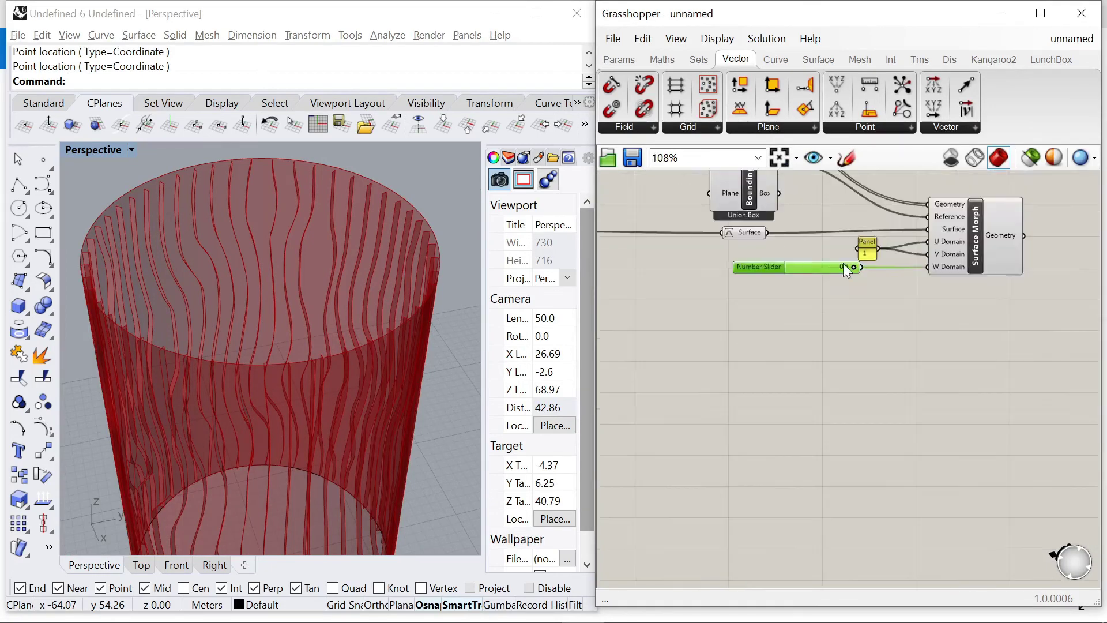
pyautogui.scroll(4, 743, 271)
pyautogui.doubleClick(743, 273)
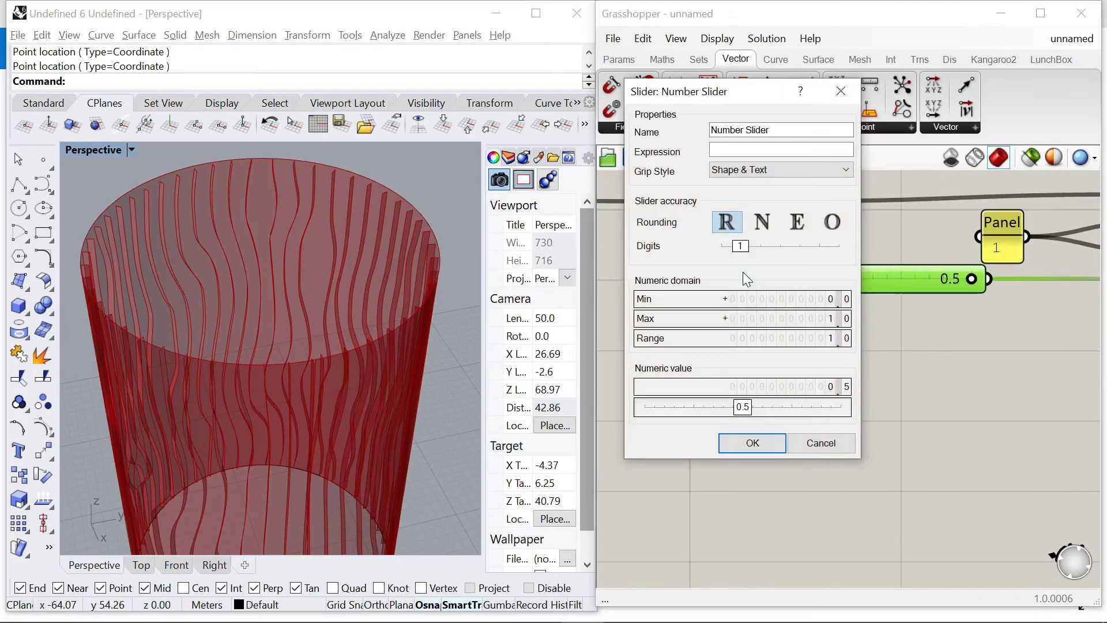
pyautogui.doubleClick(756, 300)
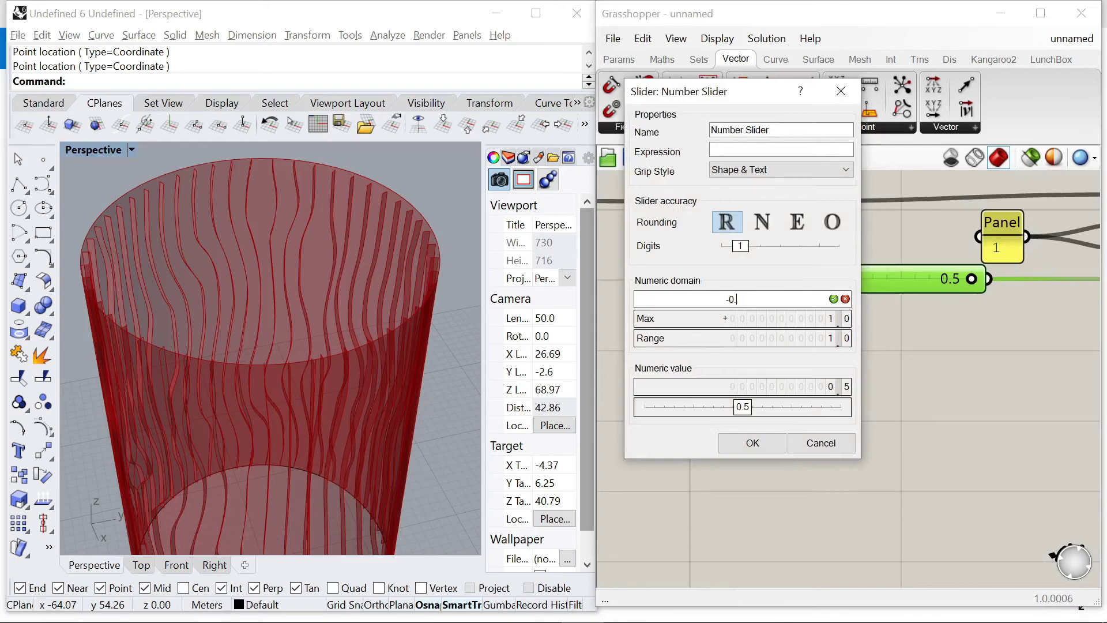
pyautogui.write('-0.5')
pyautogui.click(753, 442)
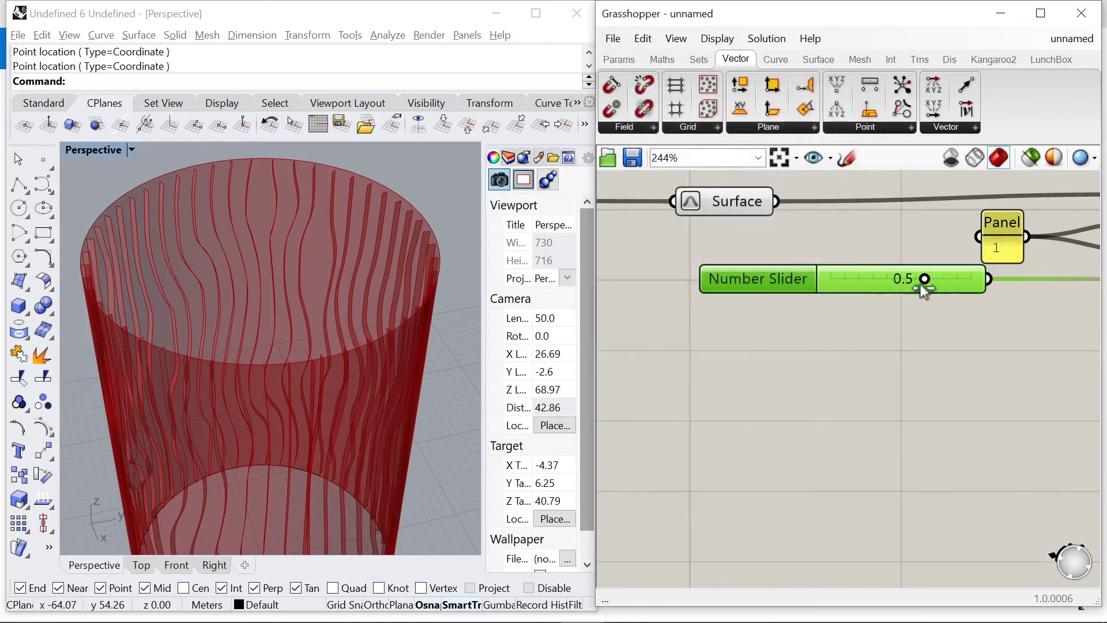
# Set the W Domain slider to -0.5 and check the direction of the strips around the cylinder
pyautogui.moveTo(924, 281); pyautogui.dragTo(806, 288)
pyautogui.scroll(5, 432, 248)
pyautogui.moveTo(412, 268); pyautogui.dragTo(346, 262, button='right')
pyautogui.scroll(-10, 244, 287)
pyautogui.scroll(-7, 766, 265)
pyautogui.scroll(3, 844, 267)
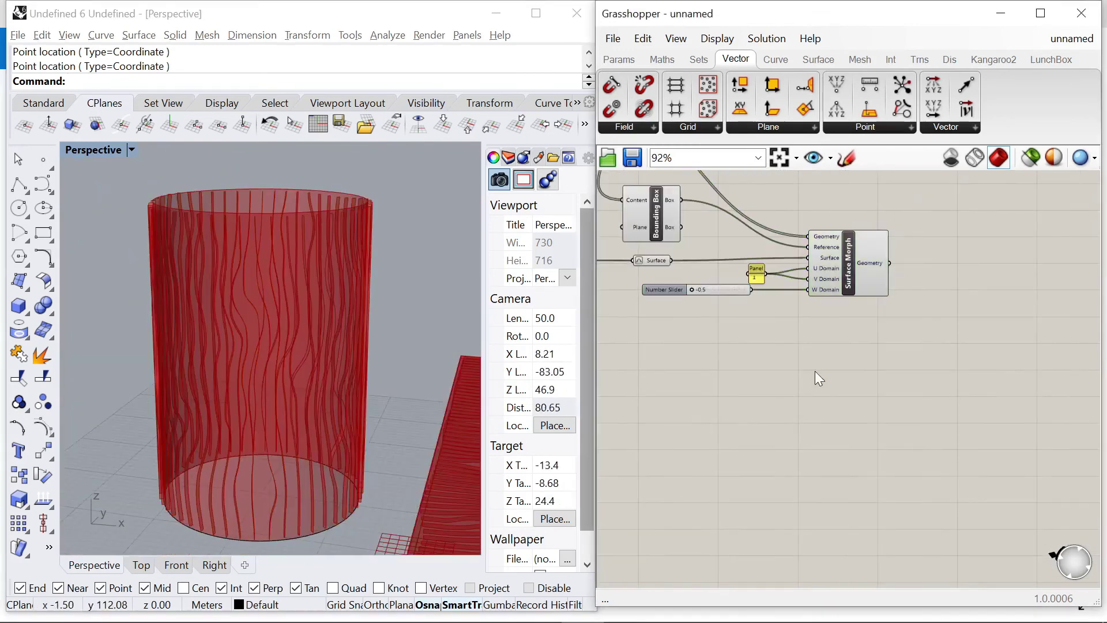
# Group the Extrude, Bounding Box, Surface, panel, W Domain slider and Surface Morph components
pyautogui.scroll(-7, 927, 301)
pyautogui.moveTo(713, 214); pyautogui.dragTo(974, 318)
pyautogui.scroll(3, 1016, 319)
pyautogui.click(995, 348)
pyautogui.moveTo(912, 235); pyautogui.dragTo(1048, 321)
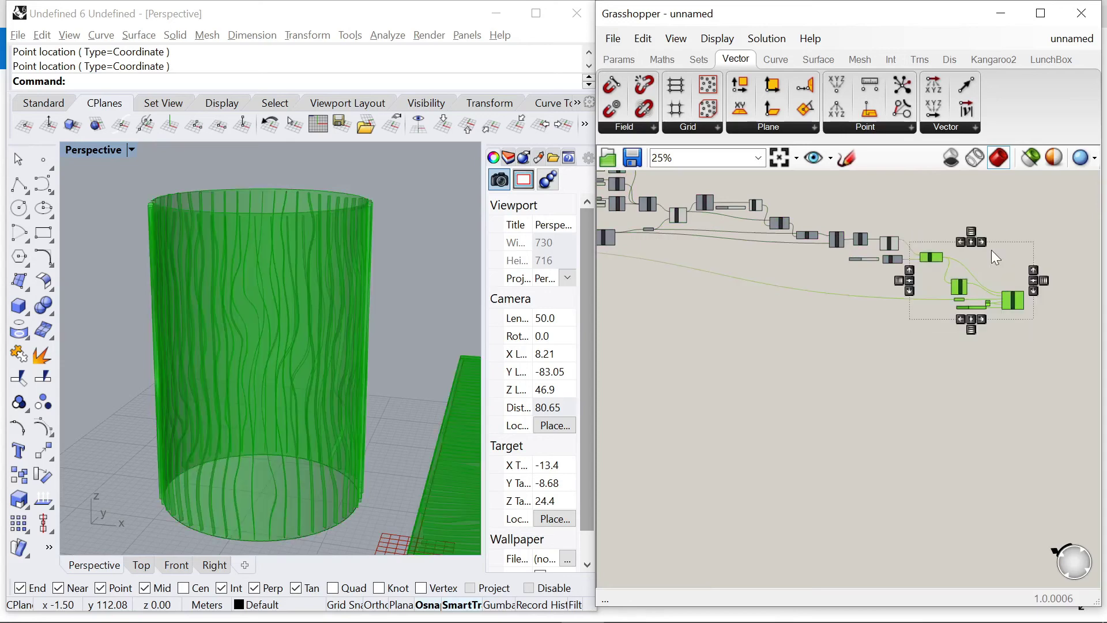
pyautogui.rightClick(990, 250)
pyautogui.click(1032, 369)
# Name the new group around the Surface Morph components Texture-Tower
pyautogui.scroll(8, 934, 259)
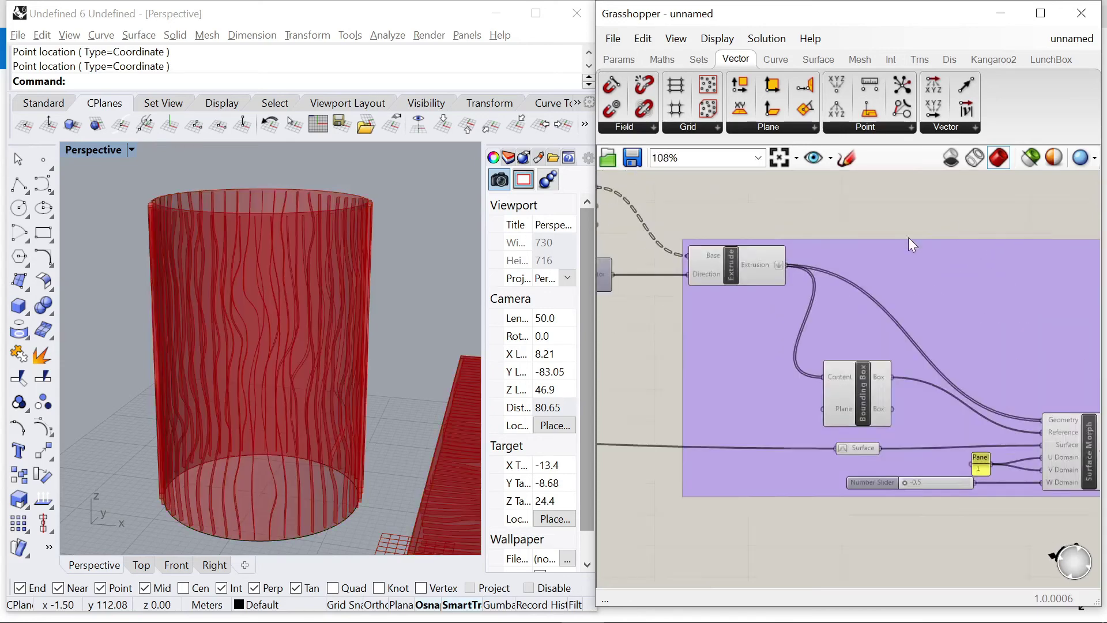
pyautogui.scroll(-3, 721, 288)
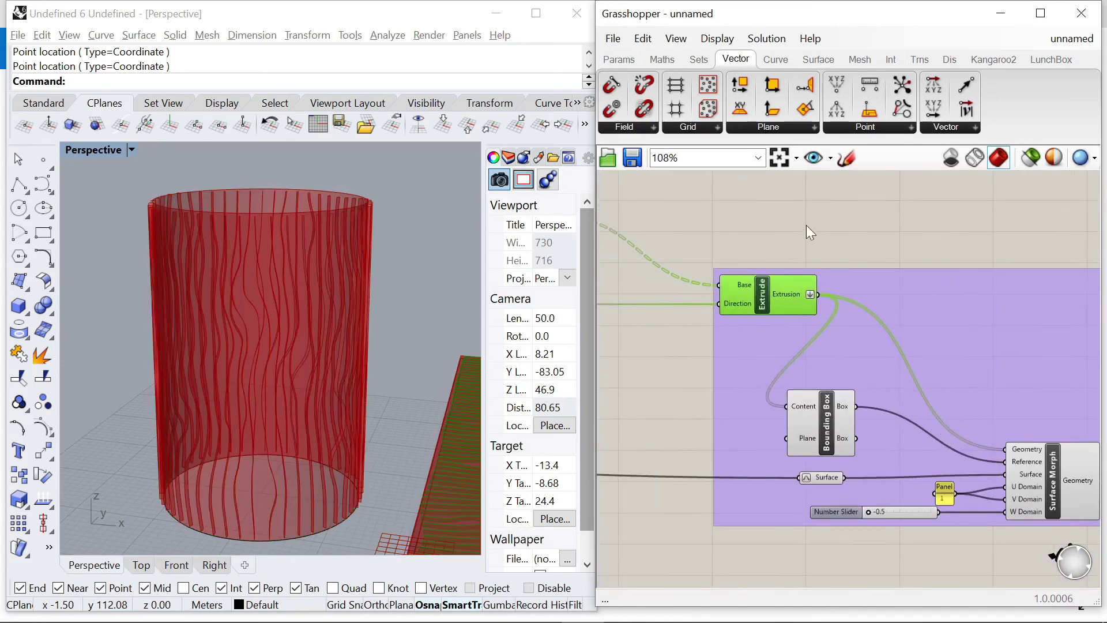
pyautogui.rightClick(902, 280)
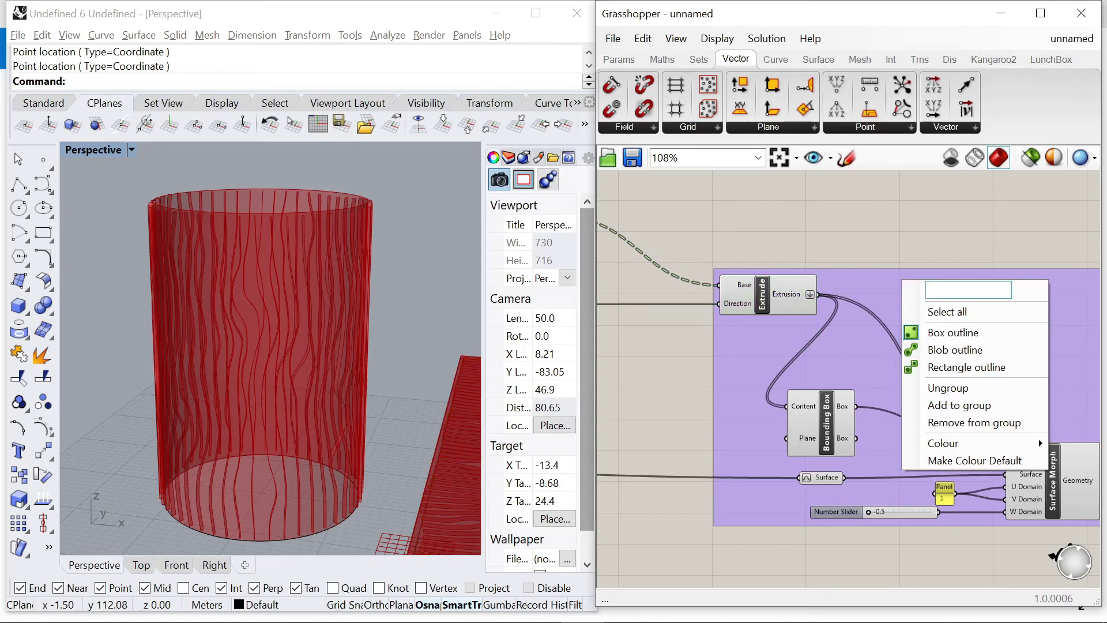
pyautogui.write('Texture-To')
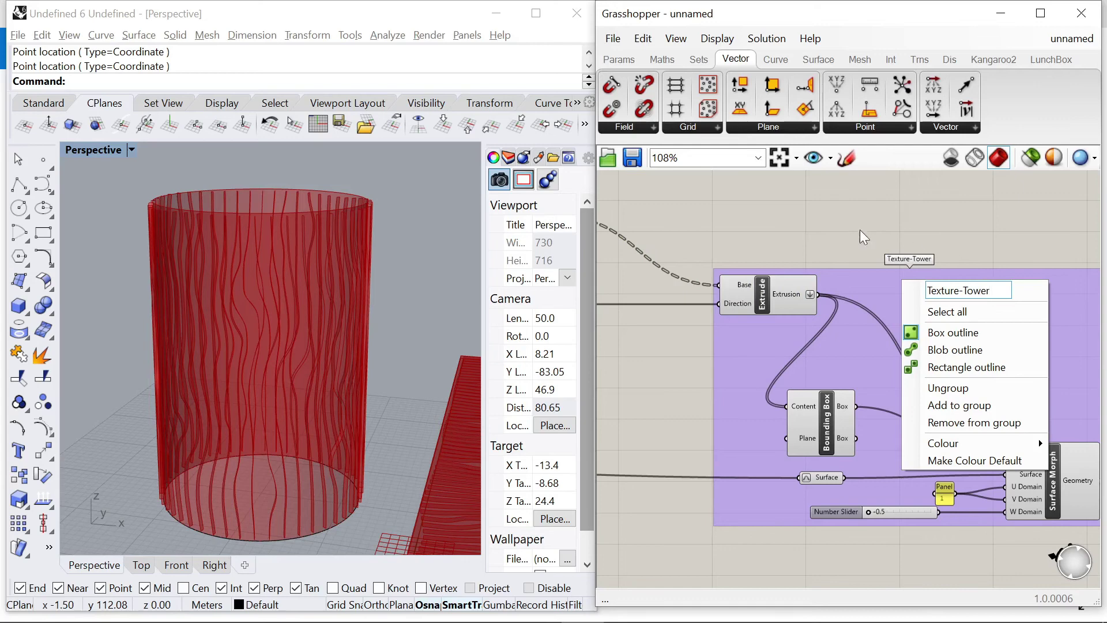
pyautogui.write('wer')
pyautogui.press('Return')
# Group the force-field and curve components in the middle of the definition and name the group Surface pattern
pyautogui.scroll(-6, 859, 237)
pyautogui.moveTo(701, 218); pyautogui.dragTo(999, 320)
pyautogui.rightClick(854, 245)
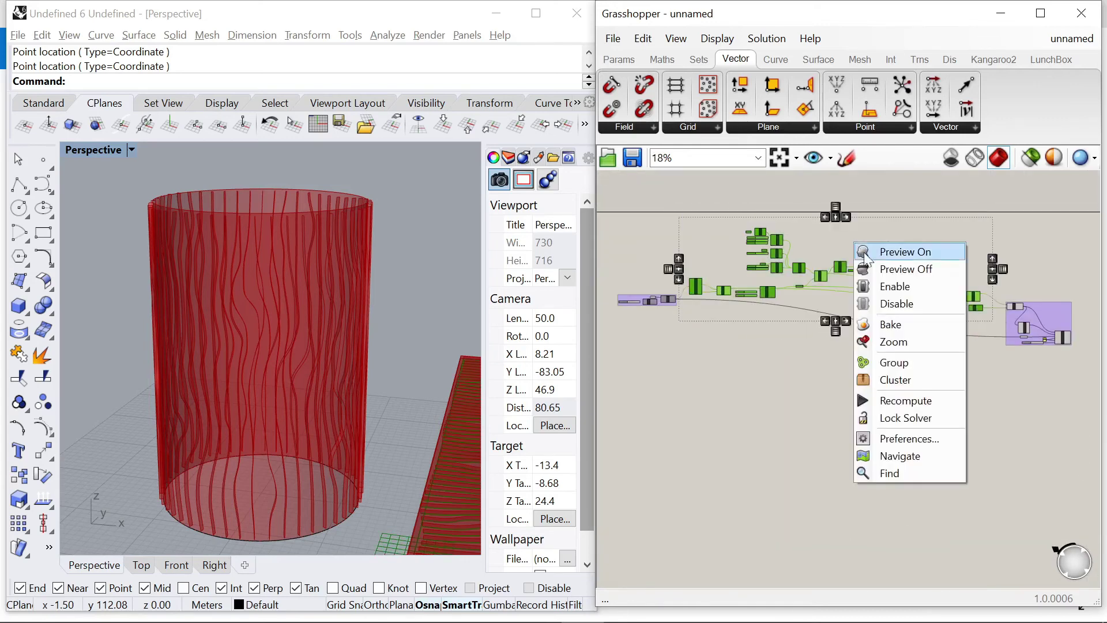
pyautogui.click(893, 342)
pyautogui.rightClick(816, 231)
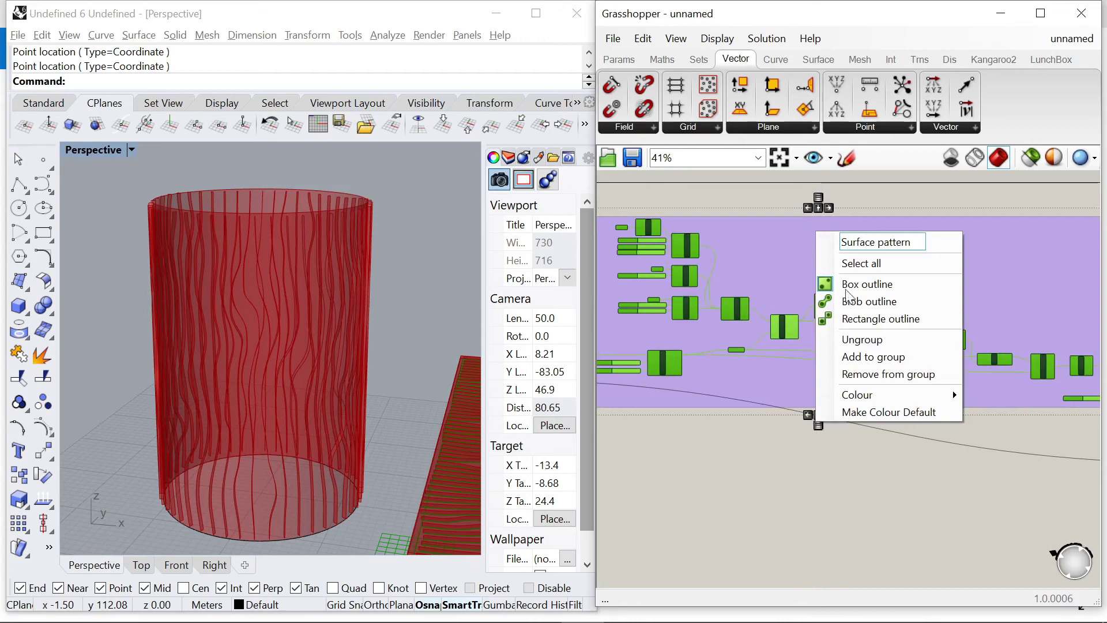
pyautogui.click(829, 521)
# Turn off the preview of all components in the Surface pattern group
pyautogui.scroll(-3, 871, 329)
pyautogui.scroll(8, 844, 271)
pyautogui.scroll(-7, 838, 219)
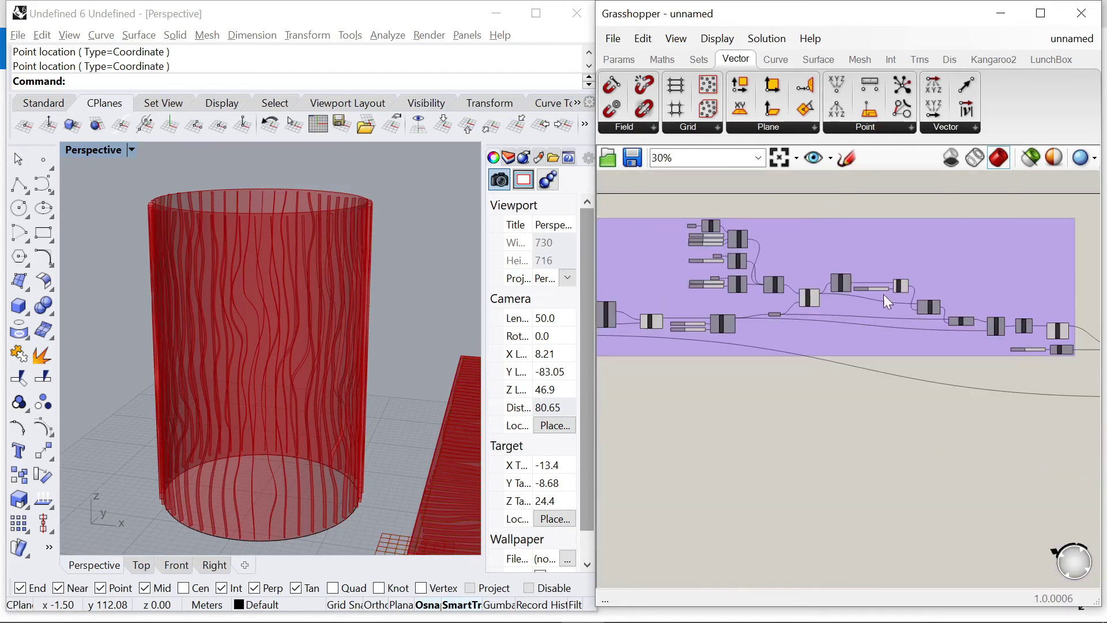
pyautogui.scroll(-3, 830, 252)
pyautogui.moveTo(693, 219); pyautogui.dragTo(971, 321)
pyautogui.rightClick(869, 195)
pyautogui.click(912, 223)
pyautogui.click(805, 415)
pyautogui.scroll(2, 858, 296)
pyautogui.scroll(-3, 891, 274)
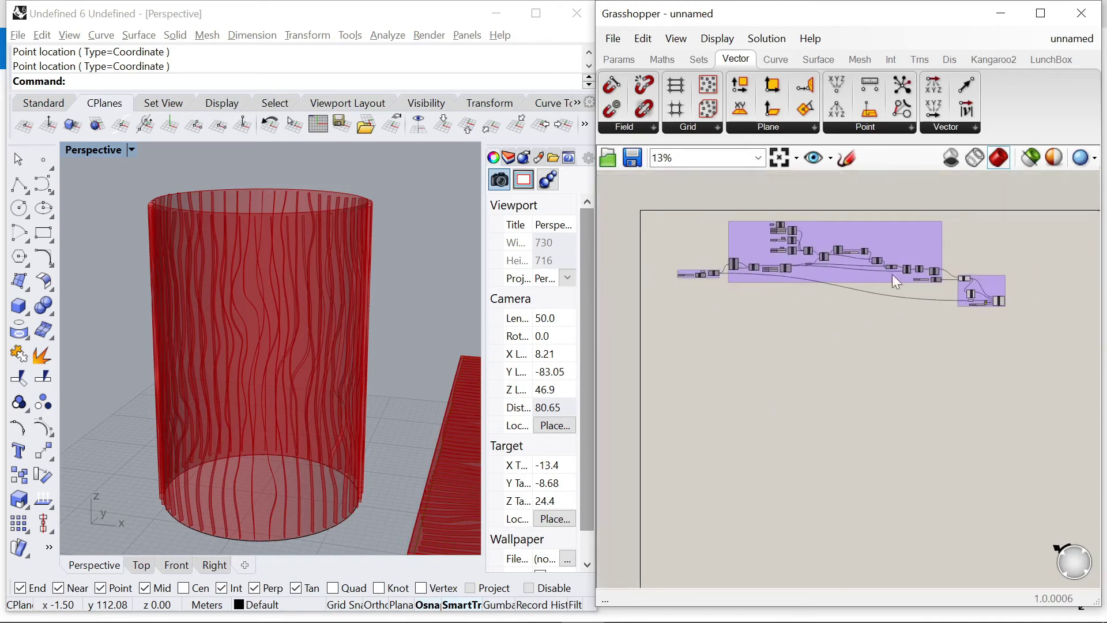
# Turn off the preview of the Texture-Tower group's components except the Surface Morph and view the remaining strips
pyautogui.scroll(5, 892, 274)
pyautogui.moveTo(855, 243); pyautogui.dragTo(946, 378)
pyautogui.rightClick(910, 204)
pyautogui.click(952, 230)
pyautogui.moveTo(374, 344); pyautogui.dragTo(282, 369, button='right')
pyautogui.scroll(1, 940, 385)
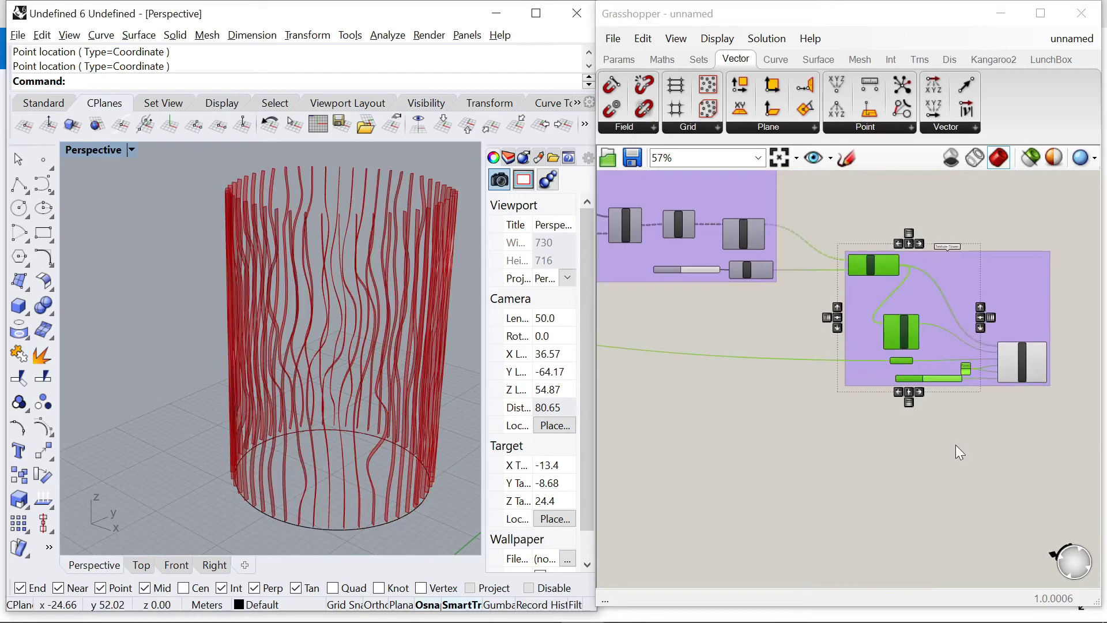
# Turn the preview of the Surface parameter back on and view the cylinder together with its strips
pyautogui.click(956, 444)
pyautogui.scroll(6, 971, 375)
pyautogui.scroll(-3, 928, 347)
pyautogui.click(795, 326)
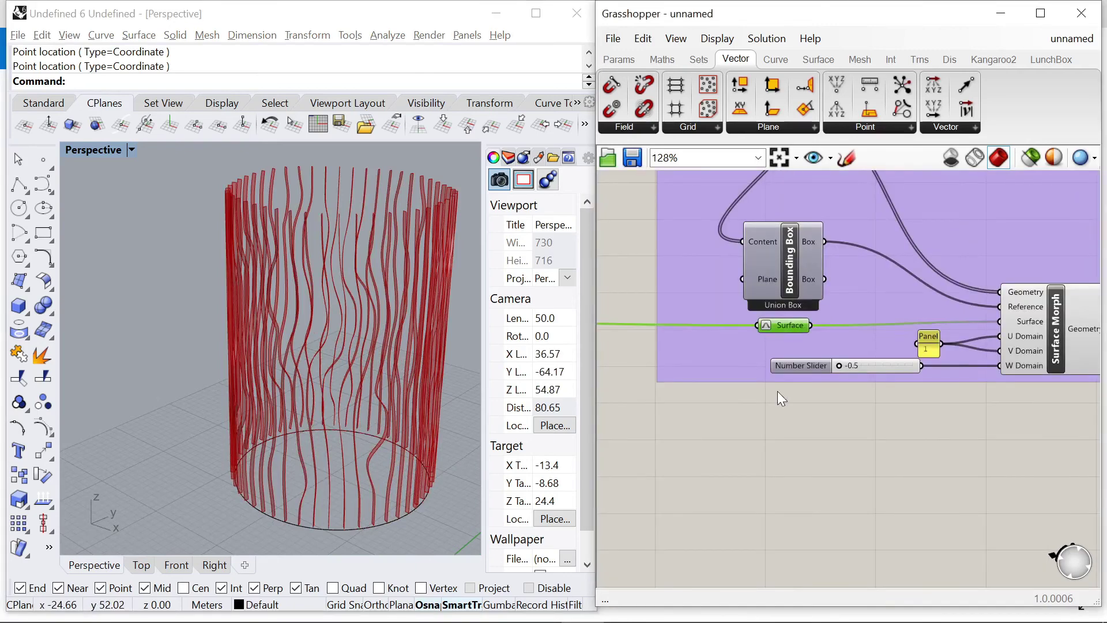
pyautogui.rightClick(765, 382)
pyautogui.click(816, 386)
pyautogui.moveTo(313, 371); pyautogui.dragTo(367, 399, button='right')
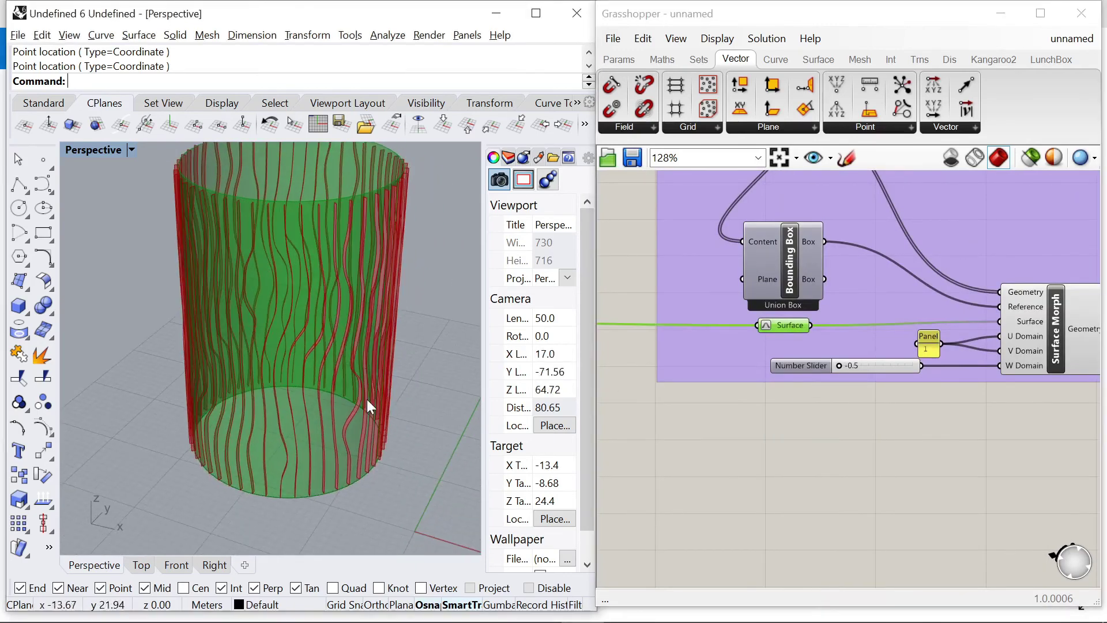
pyautogui.click(814, 440)
pyautogui.scroll(-1, 887, 368)
pyautogui.moveTo(415, 326); pyautogui.dragTo(407, 299, button='right')
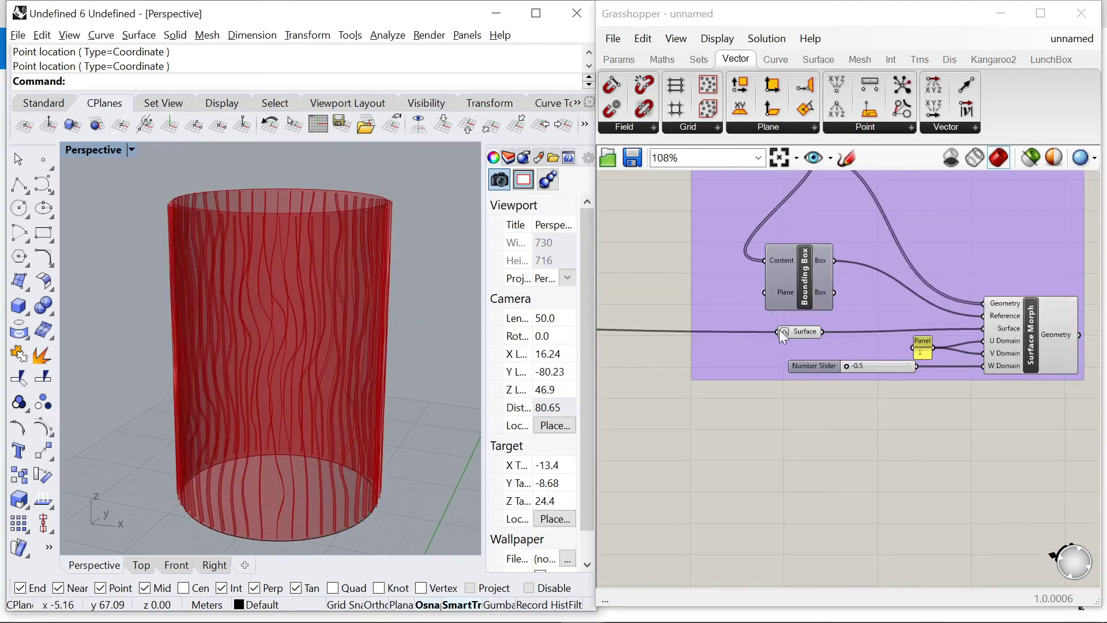
# With the Surface Morph selected, try a Spin Force strength of 9.0, radius of 0.9 and decay of 0.7
pyautogui.click(1016, 348)
pyautogui.scroll(-10, 898, 399)
pyautogui.scroll(9, 668, 323)
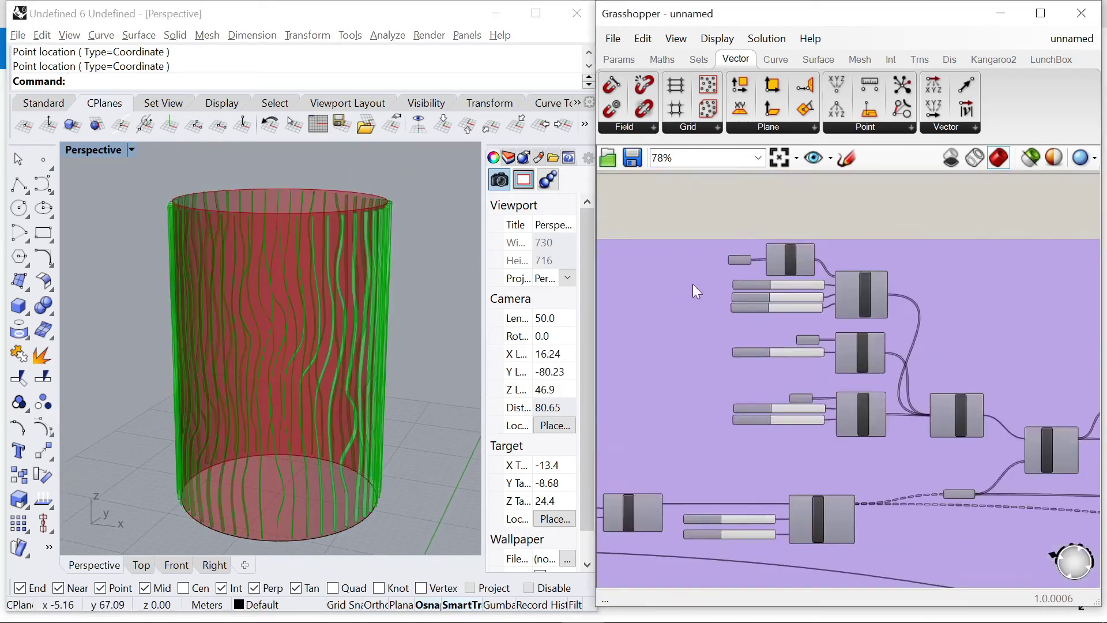
pyautogui.scroll(7, 696, 292)
pyautogui.moveTo(882, 290)
pyautogui.mouseDown()
pyautogui.moveTo(952, 289)
pyautogui.moveTo(872, 291)
pyautogui.mouseUp()
pyautogui.moveTo(1016, 340); pyautogui.dragTo(859, 342)
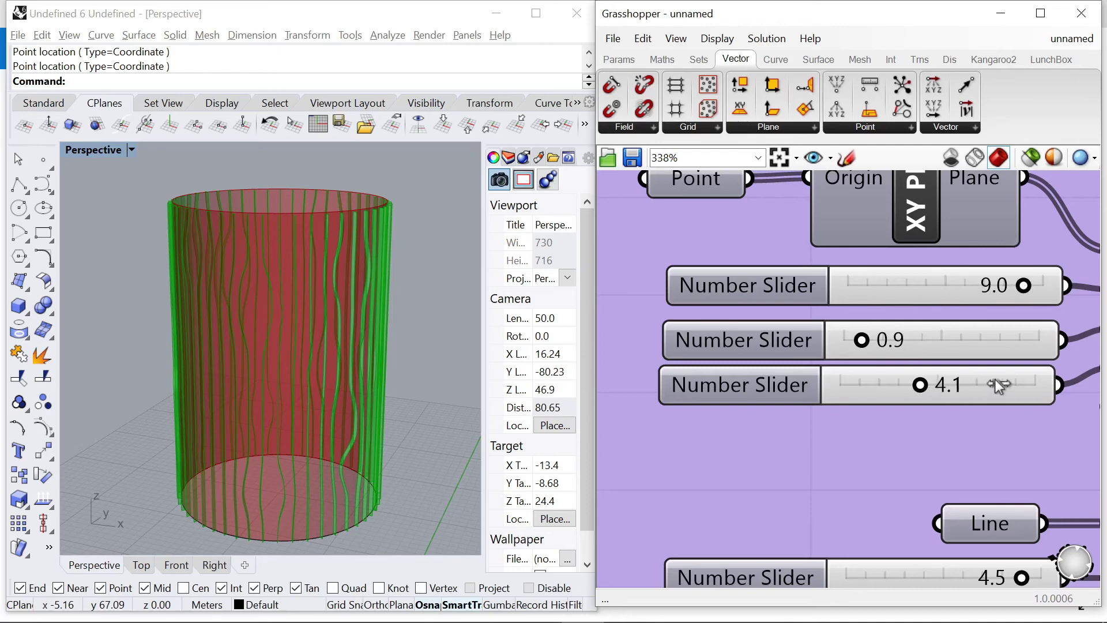
pyautogui.moveTo(865, 383); pyautogui.dragTo(855, 386)
# Vary the Line Charge and neighbouring force sliders, and set the Spin Force strength to 6.1 and radius to 6.9
pyautogui.moveTo(969, 485); pyautogui.dragTo(849, 277, button='right')
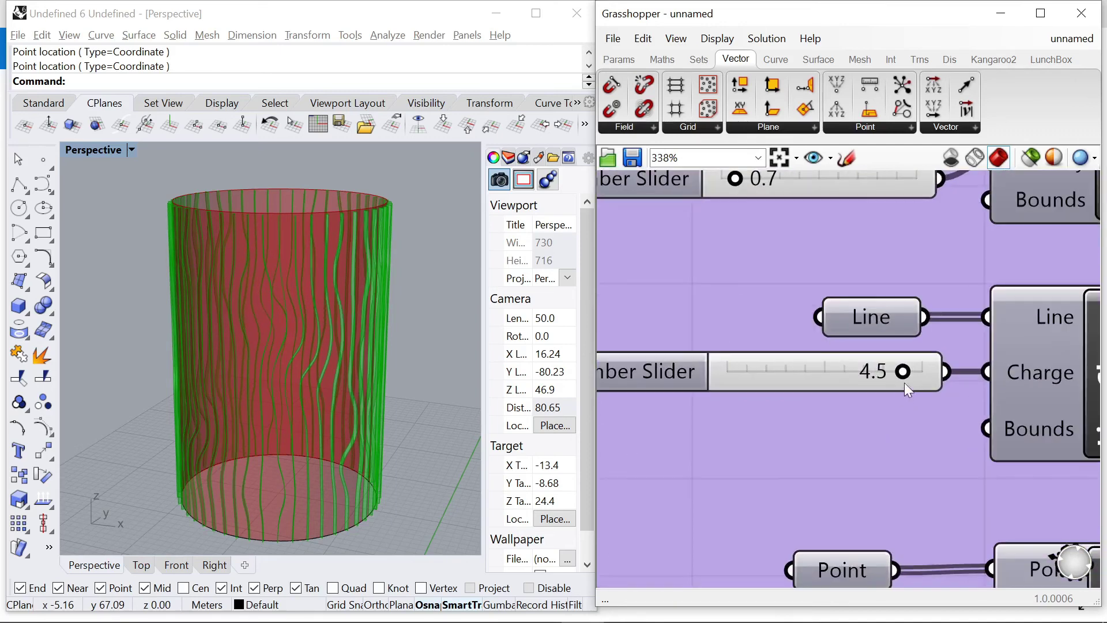
pyautogui.moveTo(859, 376); pyautogui.dragTo(921, 380)
pyautogui.scroll(-4, 776, 278)
pyautogui.scroll(3, 807, 421)
pyautogui.moveTo(817, 396); pyautogui.dragTo(790, 397)
pyautogui.moveTo(400, 383); pyautogui.dragTo(333, 353, button='right')
pyautogui.moveTo(787, 392); pyautogui.dragTo(747, 392)
pyautogui.moveTo(747, 430); pyautogui.dragTo(721, 432)
pyautogui.moveTo(771, 395); pyautogui.dragTo(837, 404)
pyautogui.moveTo(723, 431); pyautogui.dragTo(817, 431)
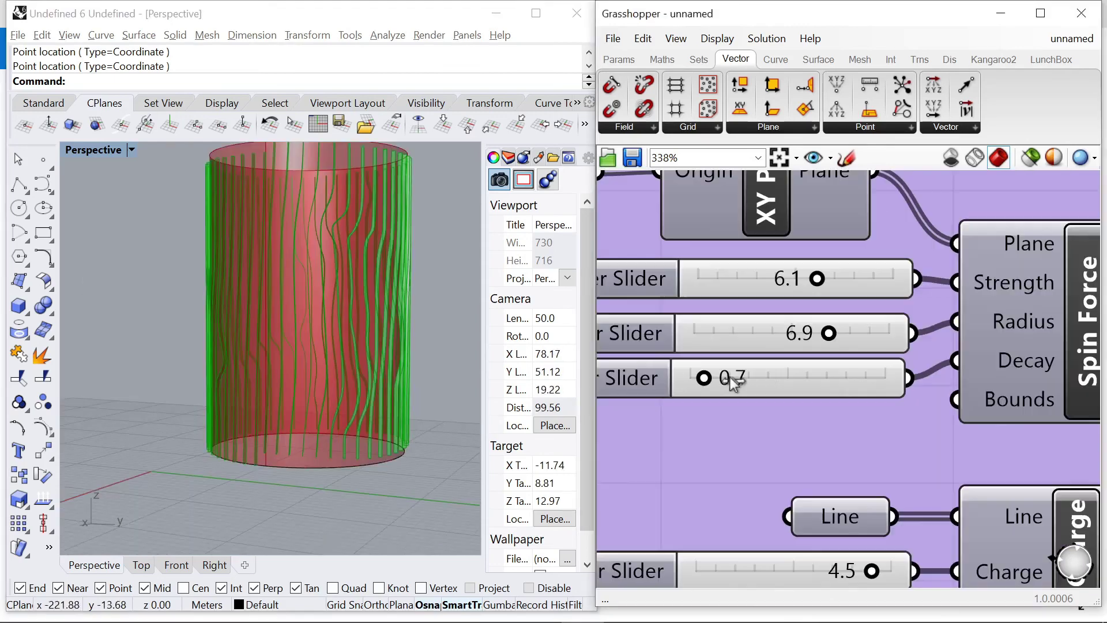
# Set the Spin Force decay to 8.2, radius to 5.0 and strength to 5.9, checking the strips around the cylinder
pyautogui.moveTo(736, 378); pyautogui.dragTo(845, 382)
pyautogui.moveTo(392, 266); pyautogui.dragTo(404, 335, button='right')
pyautogui.moveTo(823, 334); pyautogui.dragTo(807, 341)
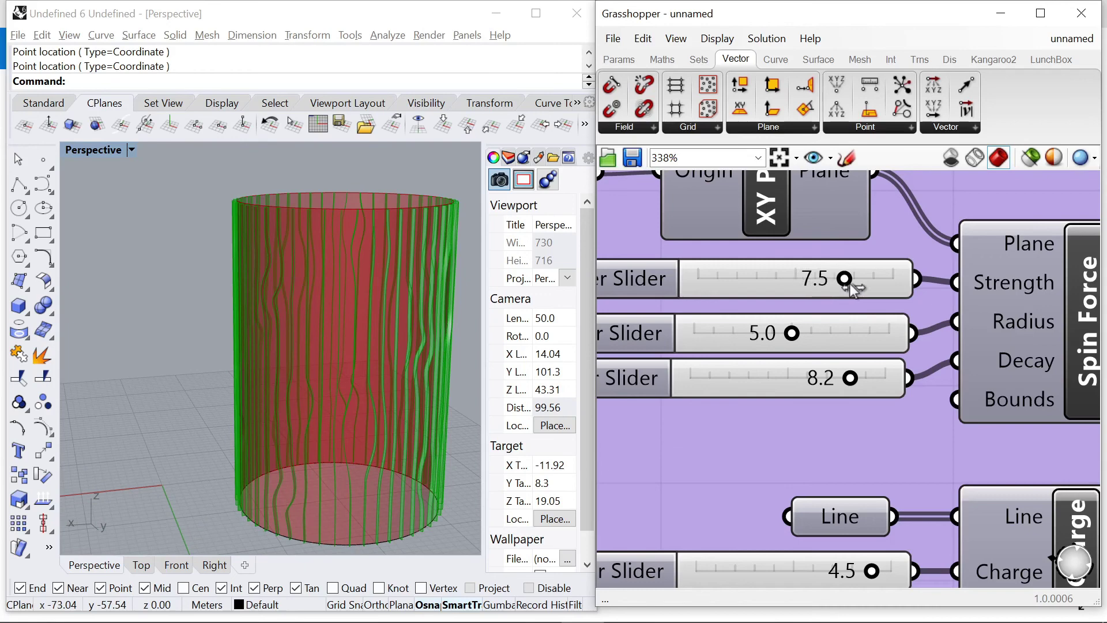
pyautogui.moveTo(369, 346); pyautogui.dragTo(398, 438, button='right')
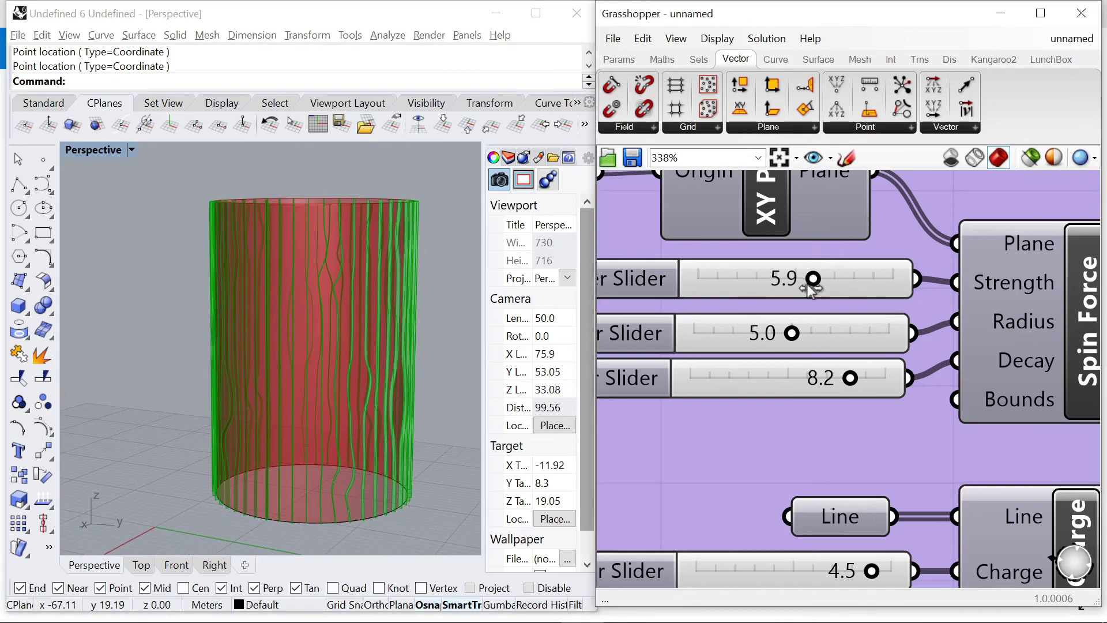
pyautogui.scroll(-8, 430, 299)
pyautogui.scroll(4, 435, 401)
pyautogui.moveTo(386, 375); pyautogui.dragTo(418, 386, button='right')
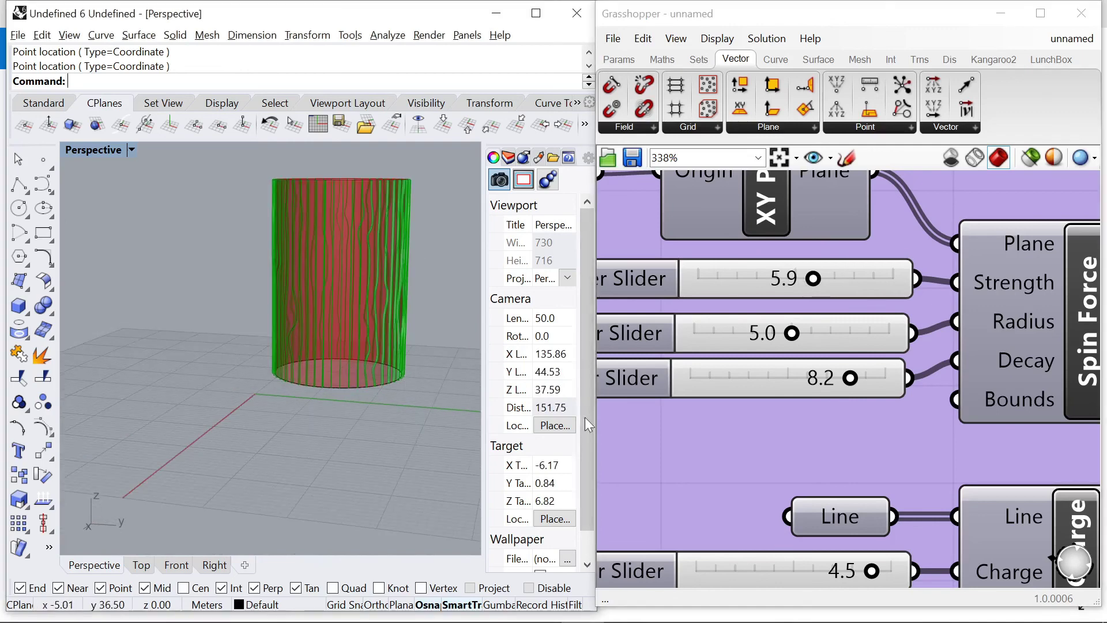
# Examine the grouped definition and the patterned cylinder, then highlight the morphed strips by selecting the Surface Morph
pyautogui.click(734, 472)
pyautogui.scroll(-6, 634, 306)
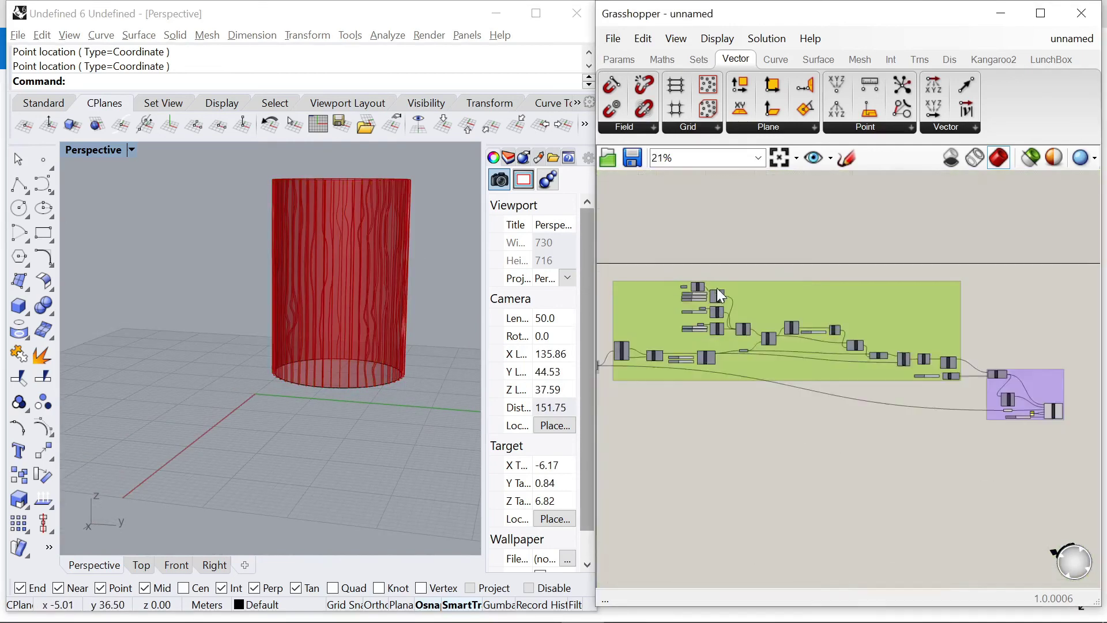
pyautogui.scroll(-4, 718, 291)
pyautogui.click(758, 390)
pyautogui.scroll(8, 347, 300)
pyautogui.scroll(-8, 247, 359)
pyautogui.moveTo(417, 326); pyautogui.dragTo(383, 334, button='right')
pyautogui.scroll(3, 369, 343)
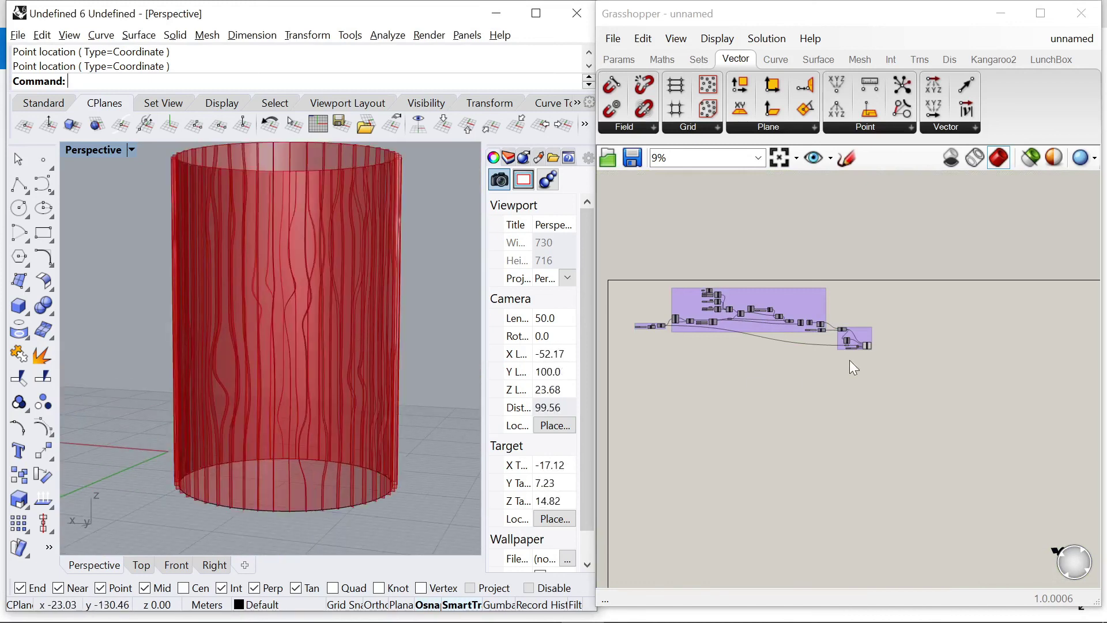
pyautogui.scroll(8, 850, 360)
pyautogui.click(884, 345)
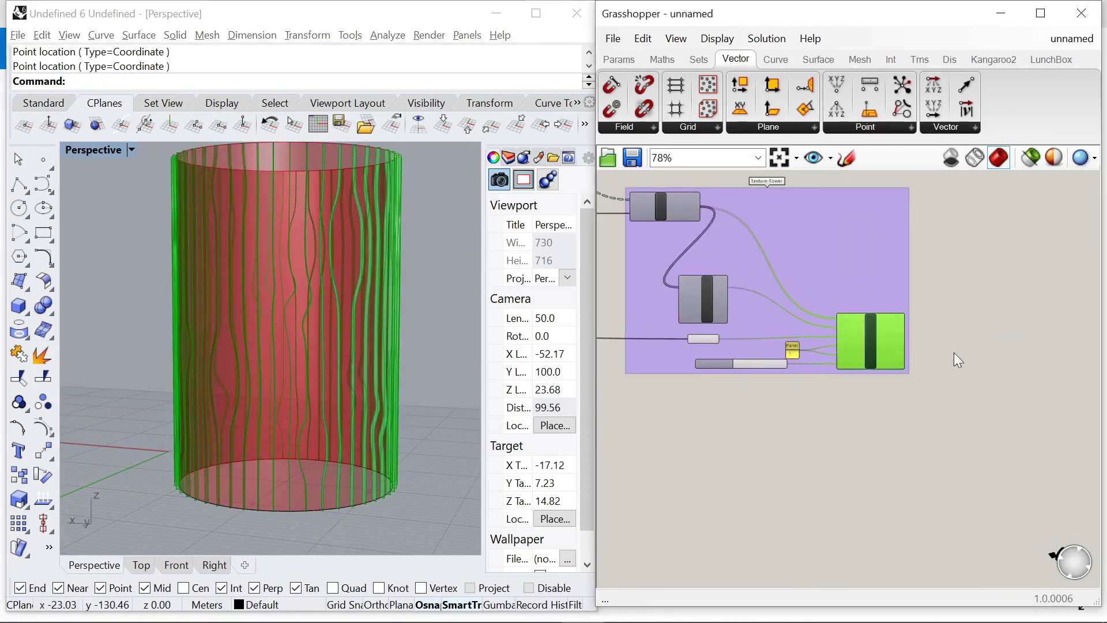
# Bake the morphed strips from the Surface Morph component into the Rhino model
pyautogui.scroll(3, 889, 392)
pyautogui.rightClick(888, 394)
pyautogui.click(924, 465)
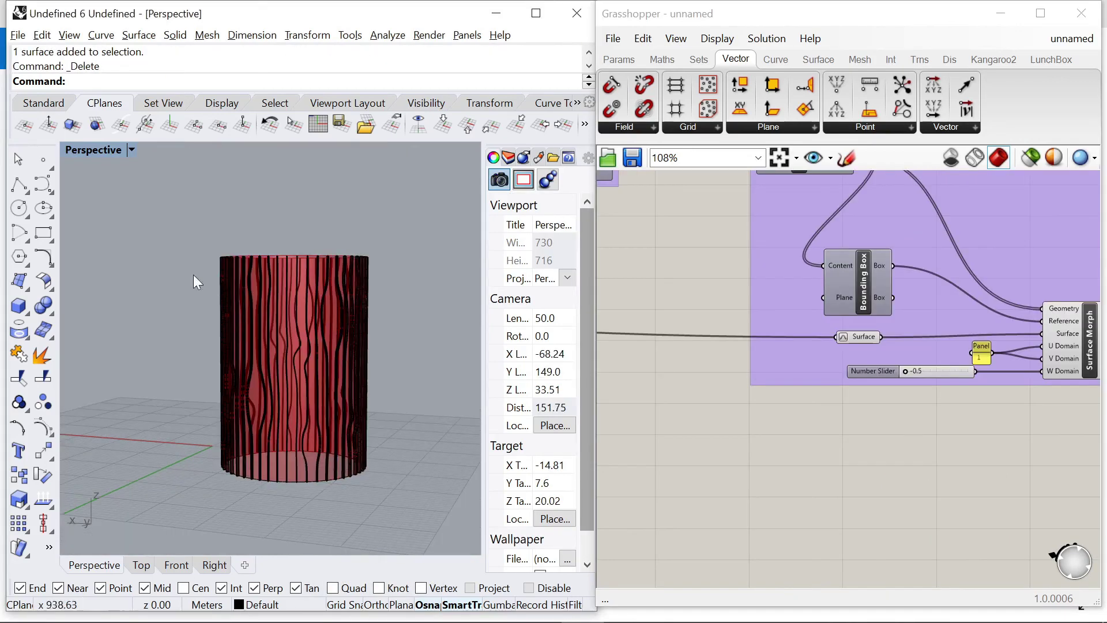
# Select all baked strips around the cylinder and thicken them into solids with OffsetSrf at a distance of 0.1
pyautogui.moveTo(168, 226); pyautogui.dragTo(402, 523)
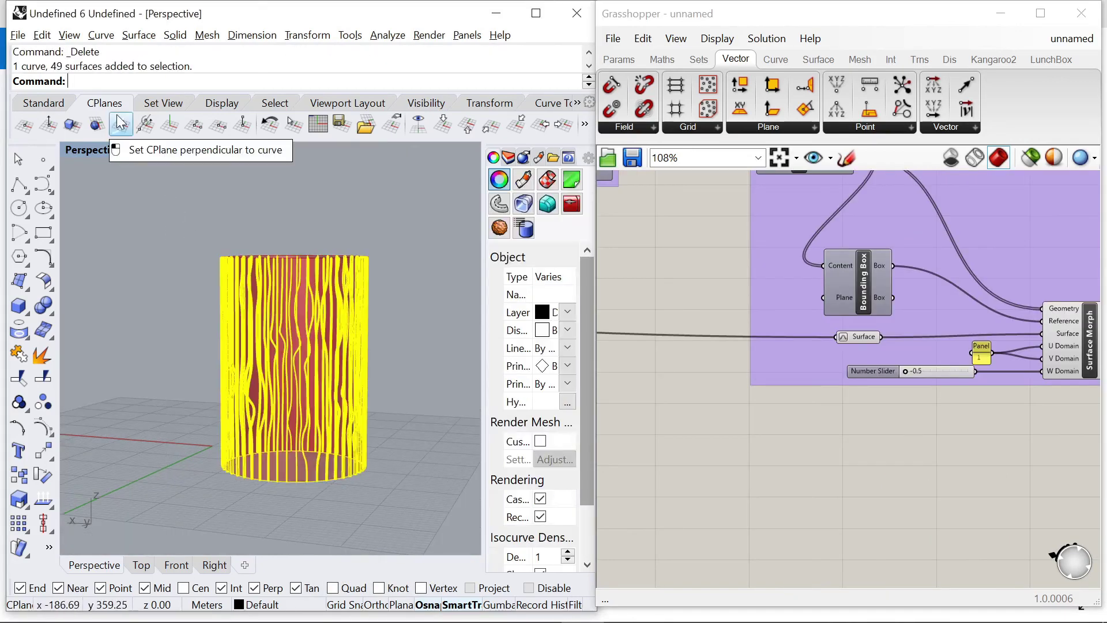
pyautogui.click(97, 167)
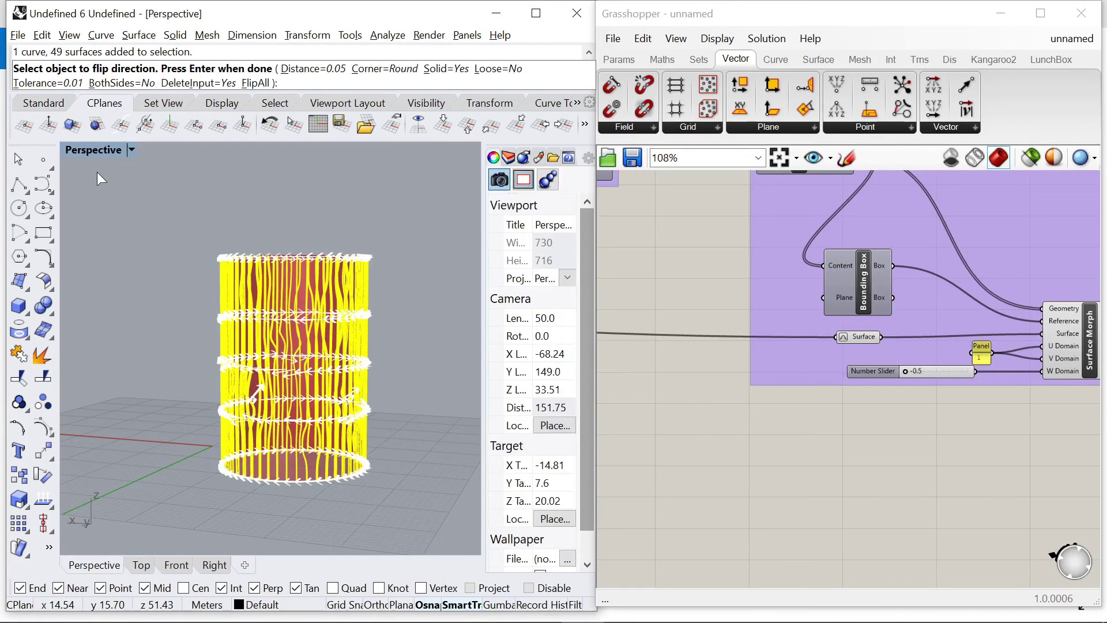
pyautogui.click(107, 85)
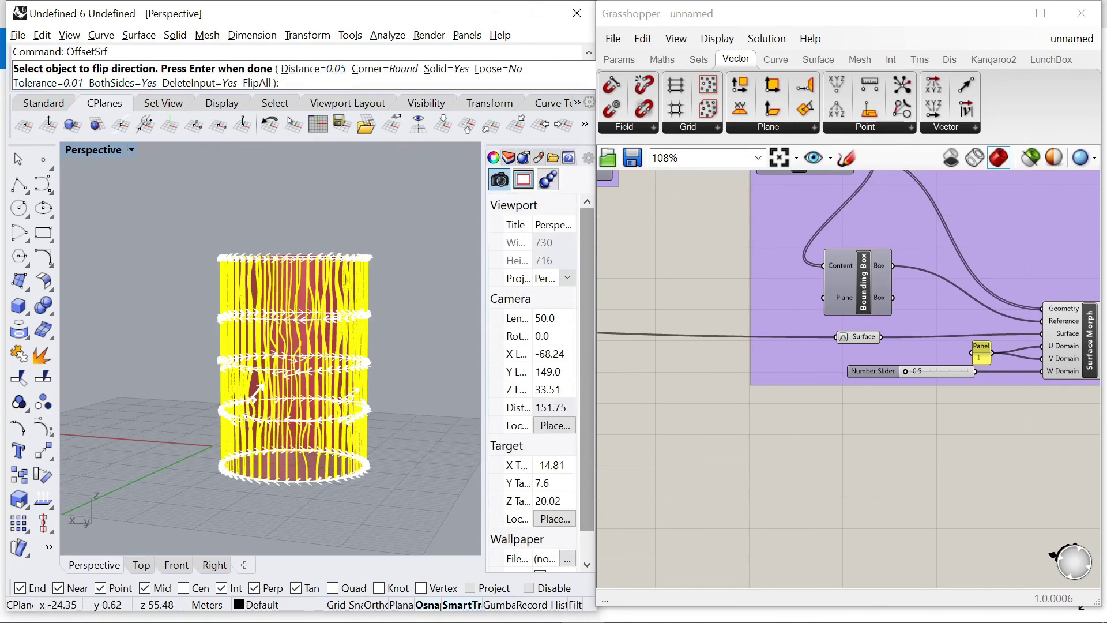
pyautogui.click(342, 71)
pyautogui.write('0.')
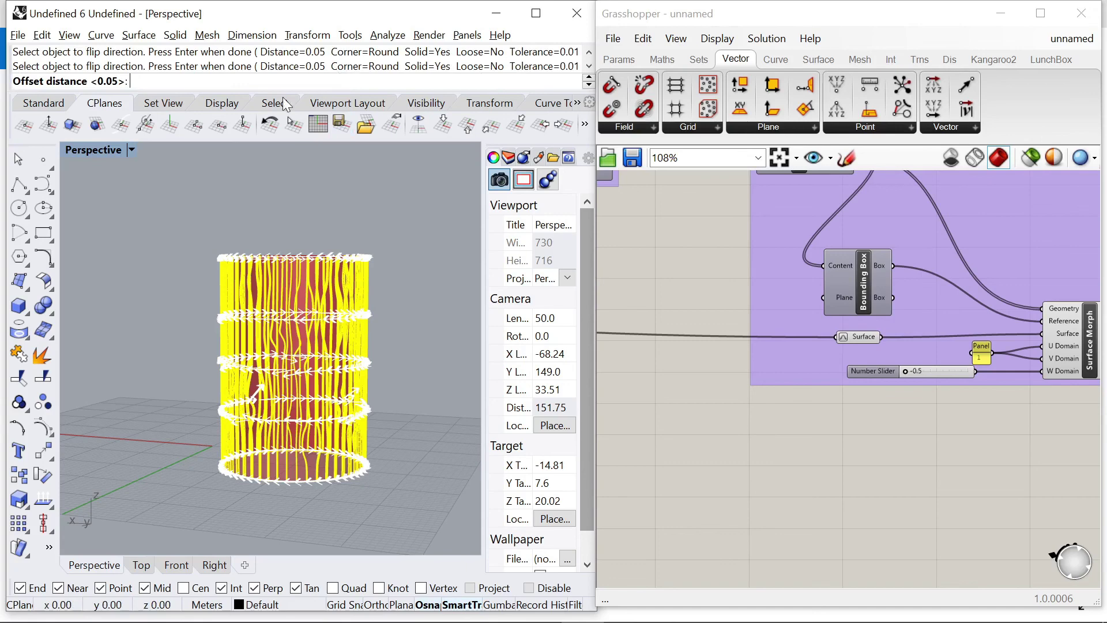
pyautogui.write('1')
pyautogui.press('Return')
pyautogui.press('Return')
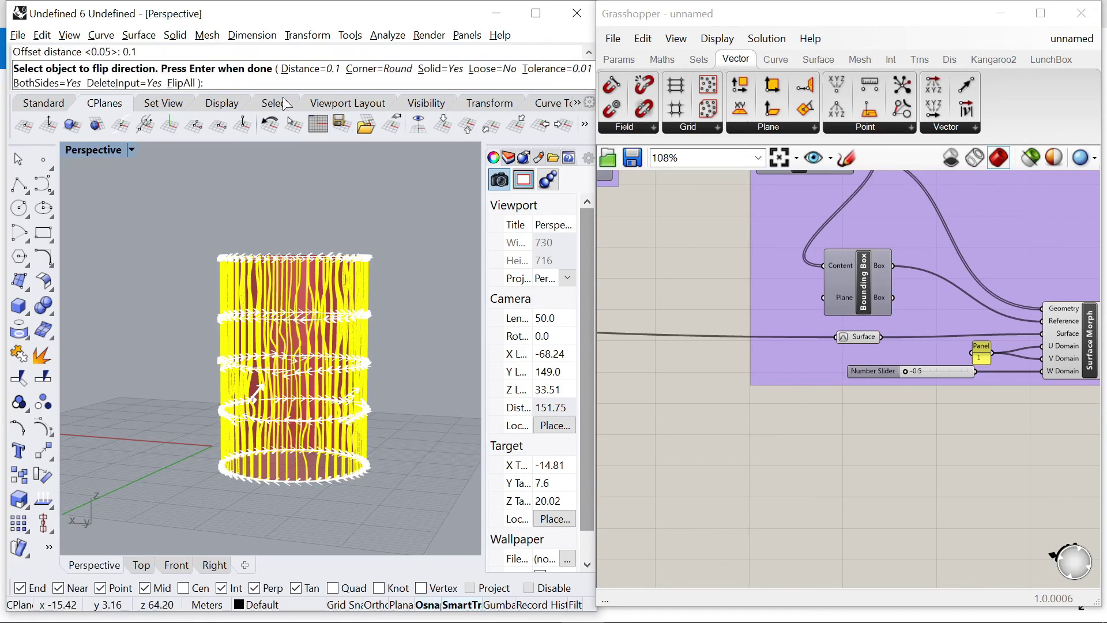
# Bake the cylinder from the Surface parameter that feeds the Surface Morph into the Rhino model
pyautogui.scroll(7, 310, 432)
pyautogui.scroll(-3, 323, 417)
pyautogui.scroll(4, 877, 333)
pyautogui.click(853, 340)
pyautogui.rightClick(810, 455)
pyautogui.click(848, 482)
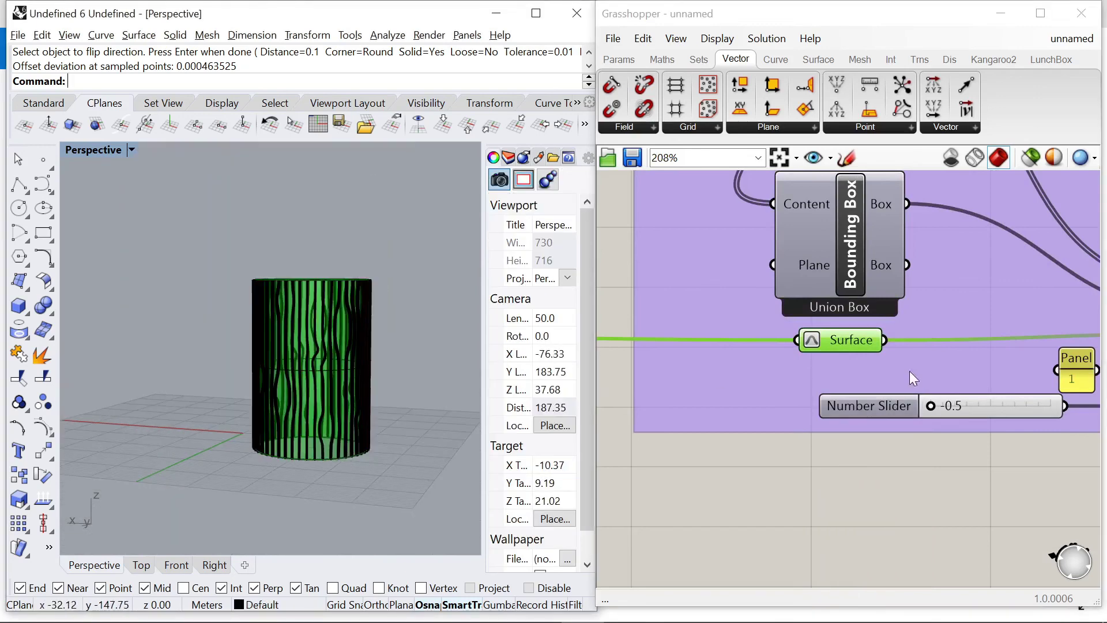
# Turn off the preview of the Bounding Box, Surface and Surface Morph components together, leaving only baked geometry displayed
pyautogui.scroll(-4, 843, 331)
pyautogui.moveTo(704, 252); pyautogui.dragTo(1089, 387)
pyautogui.rightClick(817, 373)
pyautogui.click(853, 407)
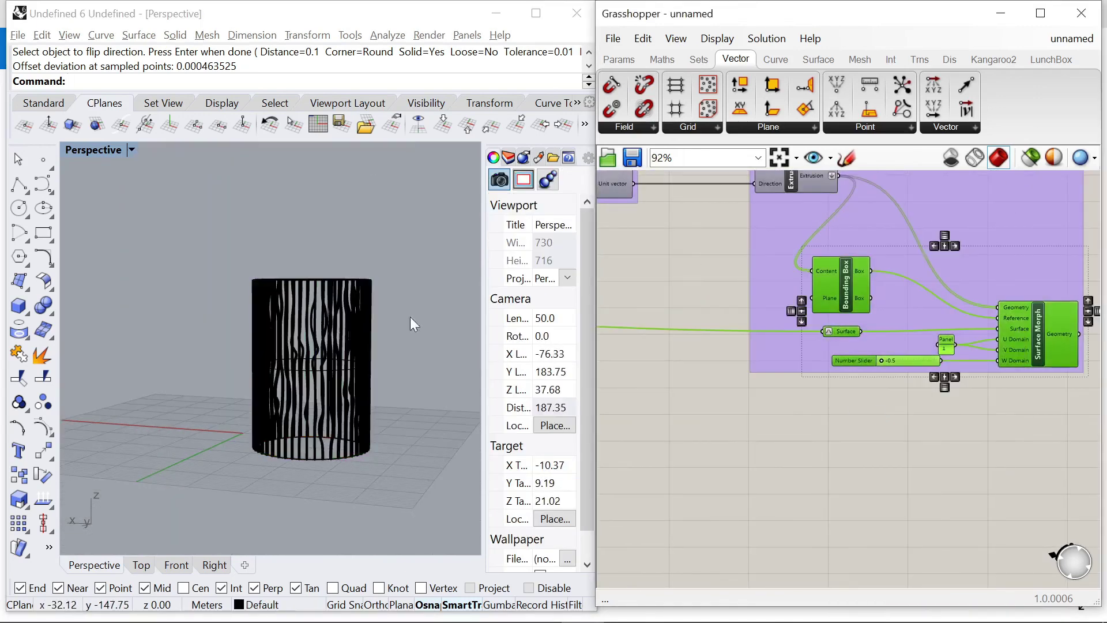
# Set the Perspective viewport to Rendered display mode and inspect the thickened strips around the cylinder
pyautogui.click(68, 36)
pyautogui.click(113, 390)
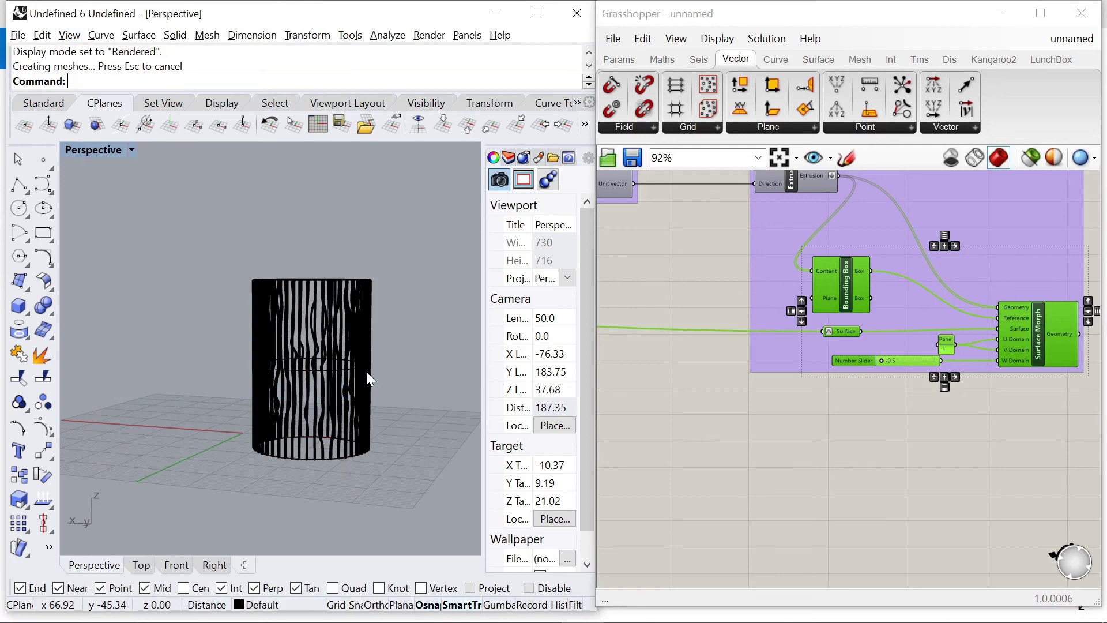
pyautogui.scroll(6, 374, 363)
pyautogui.moveTo(359, 392); pyautogui.dragTo(324, 432, button='right')
pyautogui.keyDown('shift'); pyautogui.moveTo(323, 434); pyautogui.dragTo(376, 372, button='right'); pyautogui.keyUp('shift')
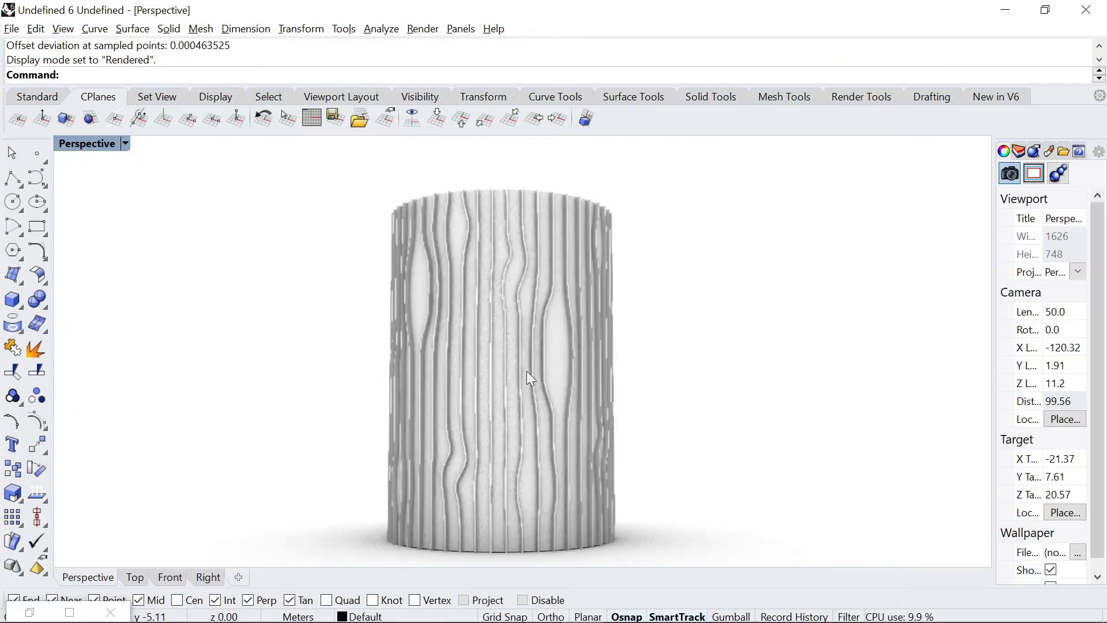
pyautogui.moveTo(678, 468); pyautogui.dragTo(622, 465, button='right')
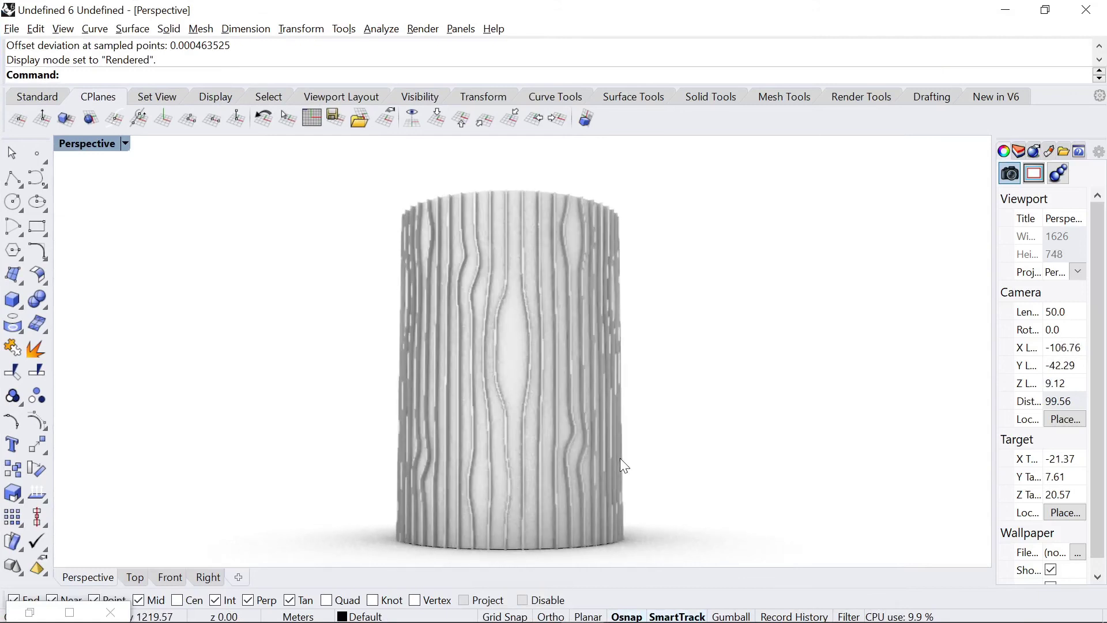